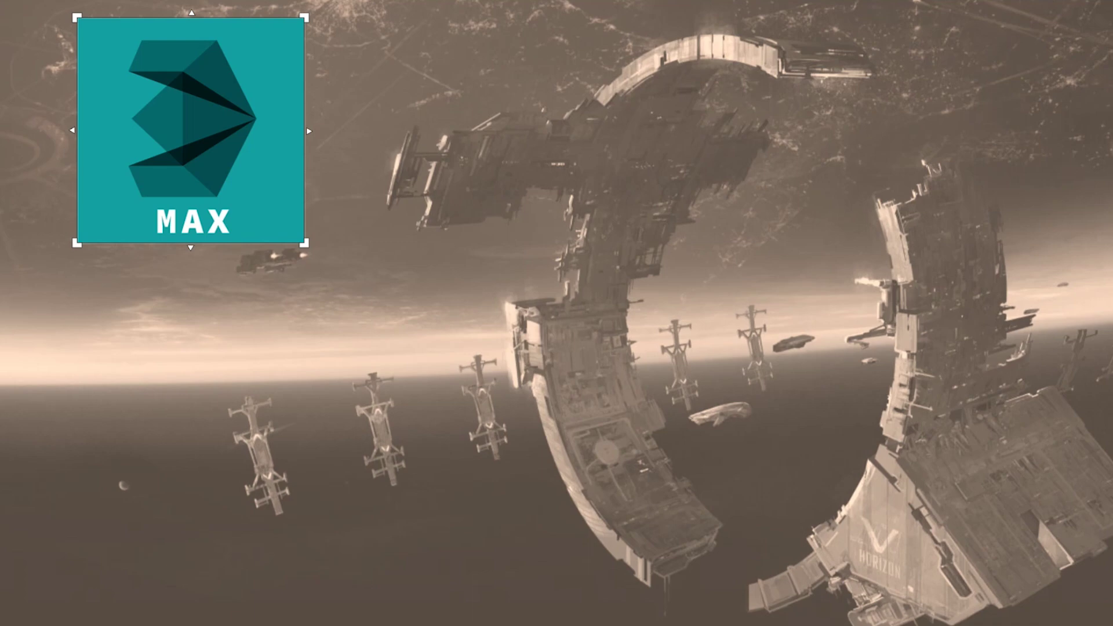
key("ctrl+v")
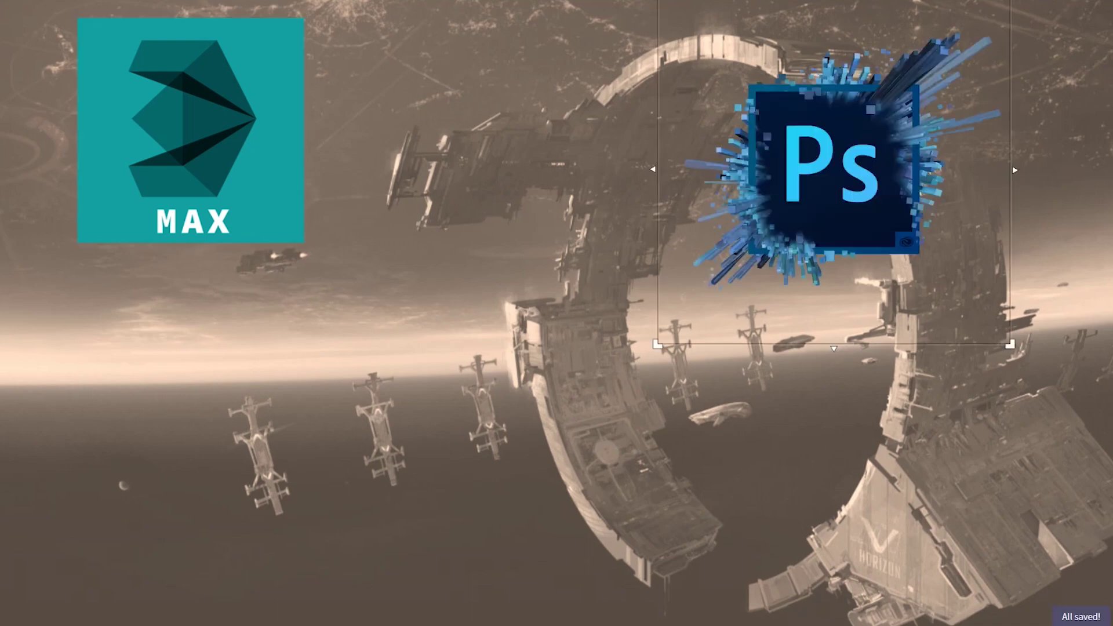
key("ctrl+v")
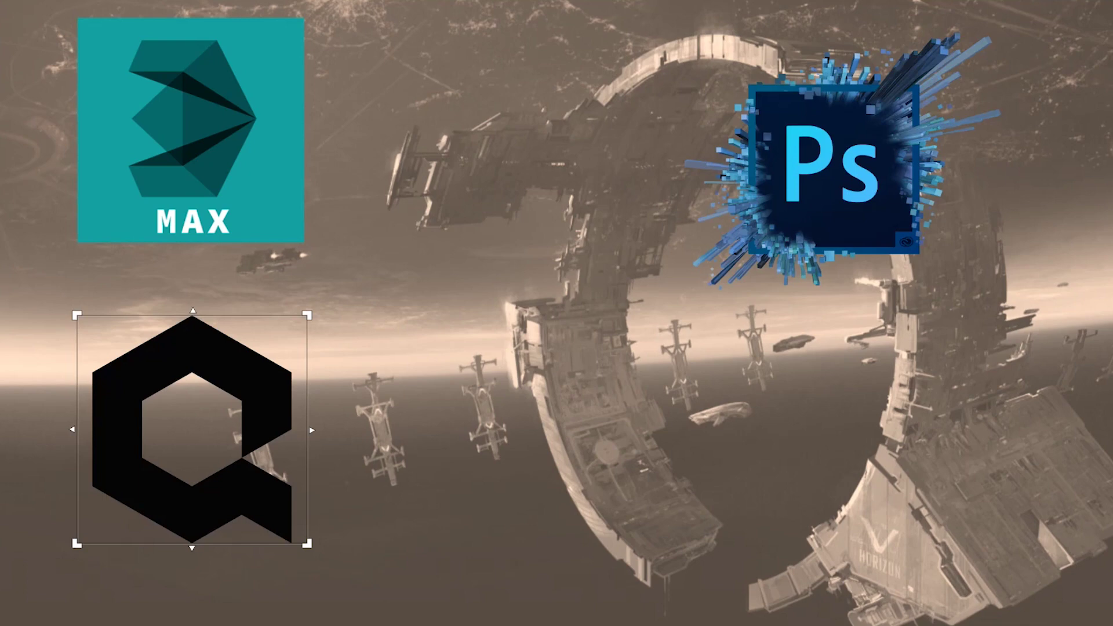
key("ctrl+v")
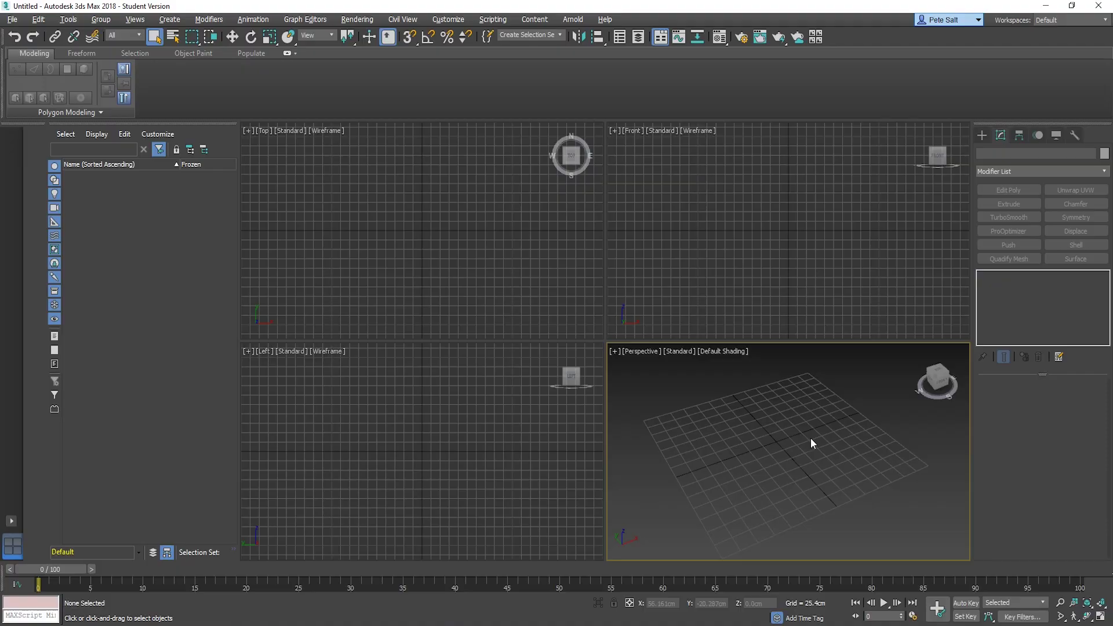
- Maximize the Perspective viewport and create a box about 139 cm long, 124 cm wide and 109 cm high near the grid's centre
middle_click_drag(799, 444, 788, 446, "alt")
key("alt+w")
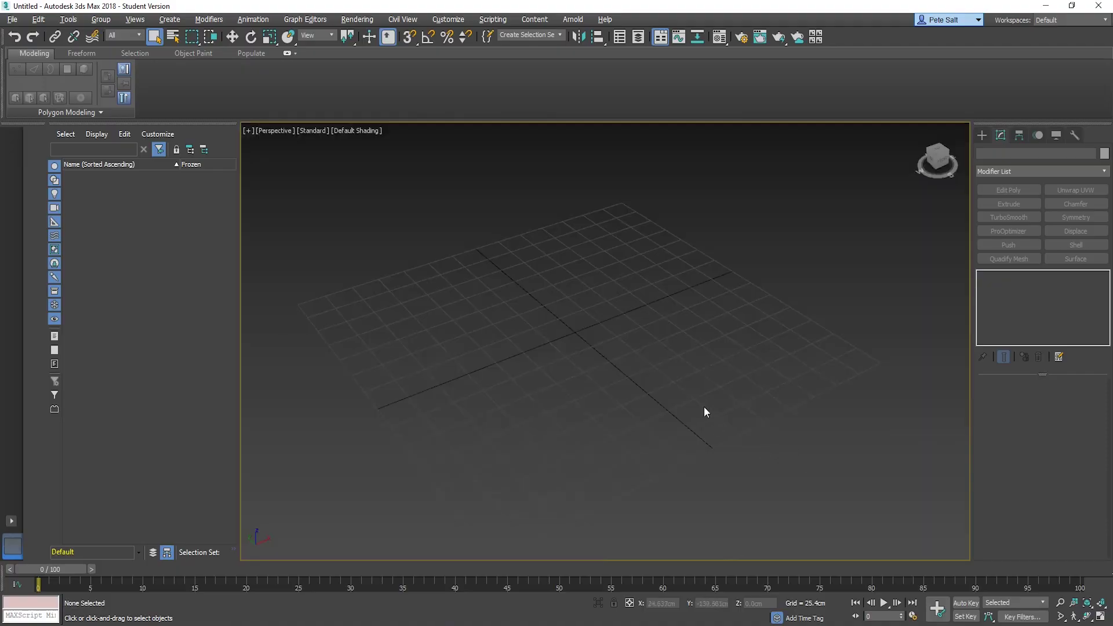
left_click(982, 135)
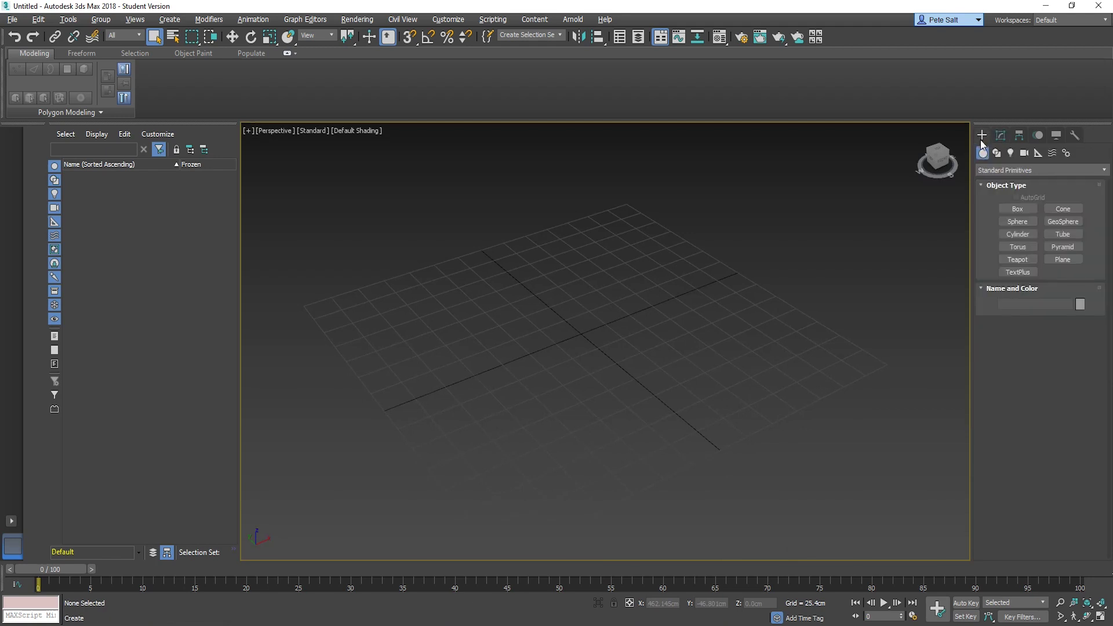
left_click(1019, 209)
left_click(508, 321)
left_click_drag(521, 337, 720, 353)
left_click(647, 219)
- Try a box length of 5000 cm with 50 cm width and height, and change the length to 50 cm
left_click(1072, 383)
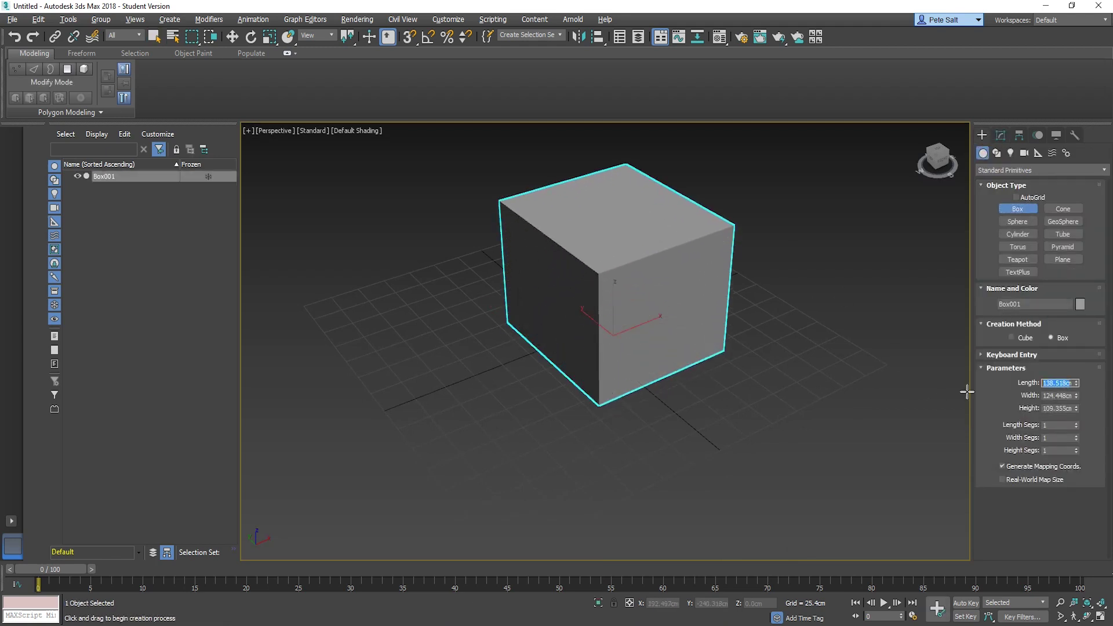
type("5000")
key("Tab")
type("50")
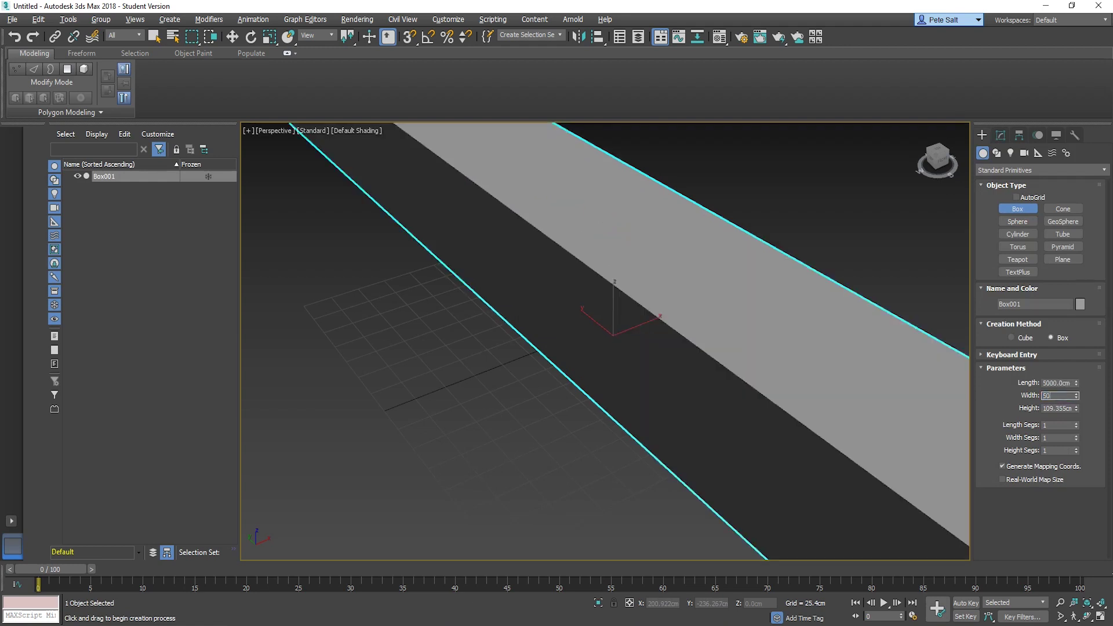
key("Tab")
type("50")
key("Tab")
key("shift+Tab")
key("shift+Tab")
key("shift+Tab")
type("50")
key("Tab")
- Set the box's length, width and height to 100 cm each and end box creation
key("shift+Tab")
type("100")
key("Tab")
type("100")
key("Tab")
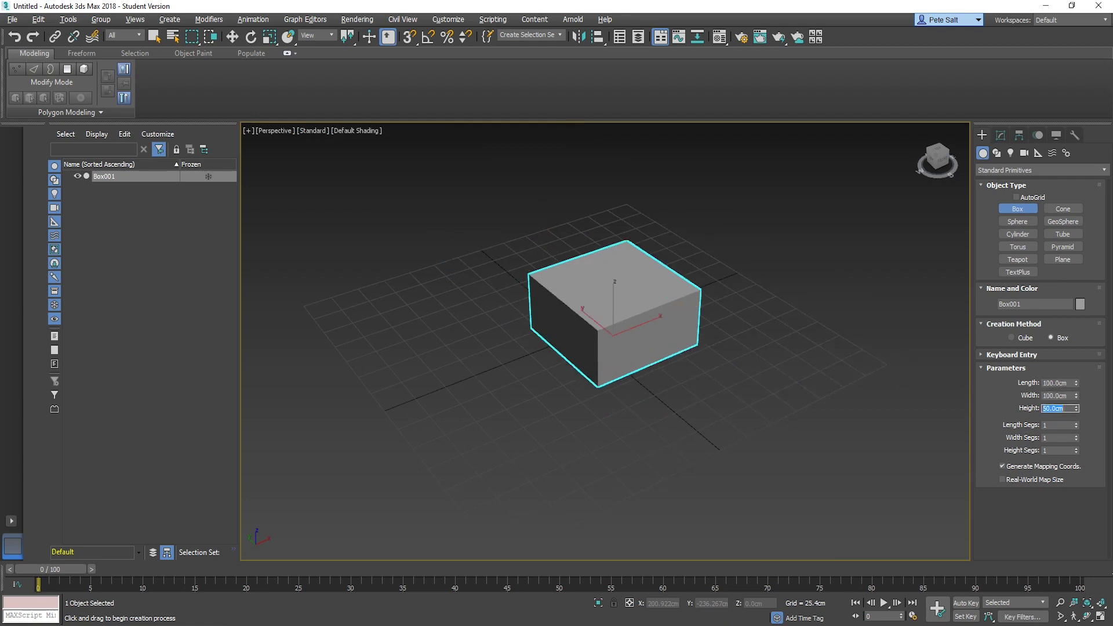
type("100")
key("Tab")
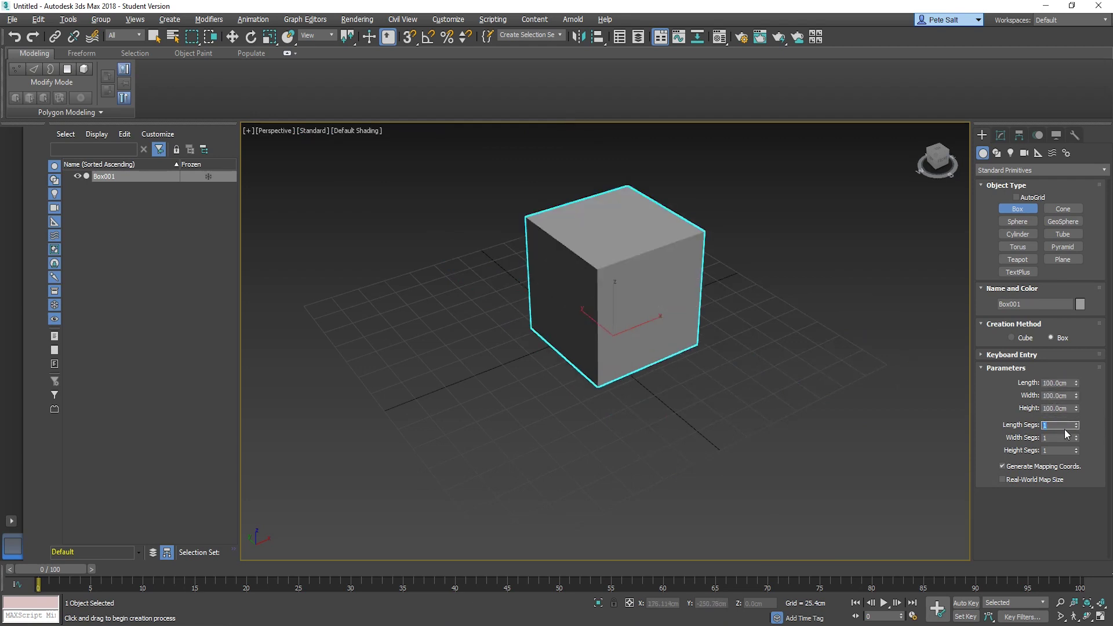
mouse_move(731, 387)
middle_mouse_down()
mouse_move(690, 405)
mouse_move(710, 394)
middle_mouse_up()
right_click(811, 311)
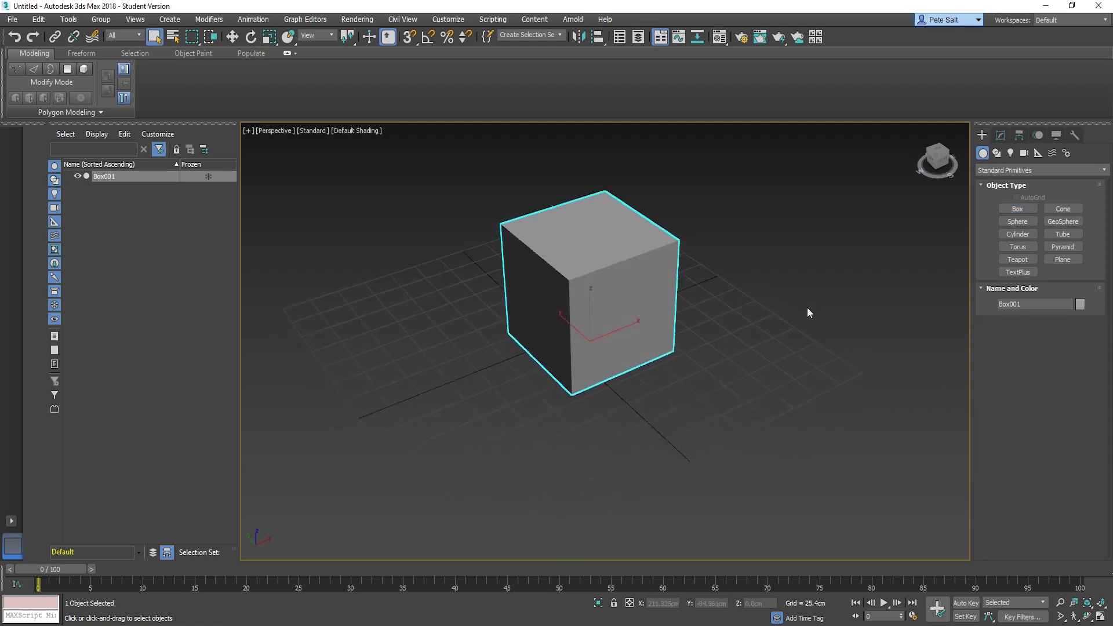
- Move the box to the world origin by setting its X and Y positions to 0
key("w")
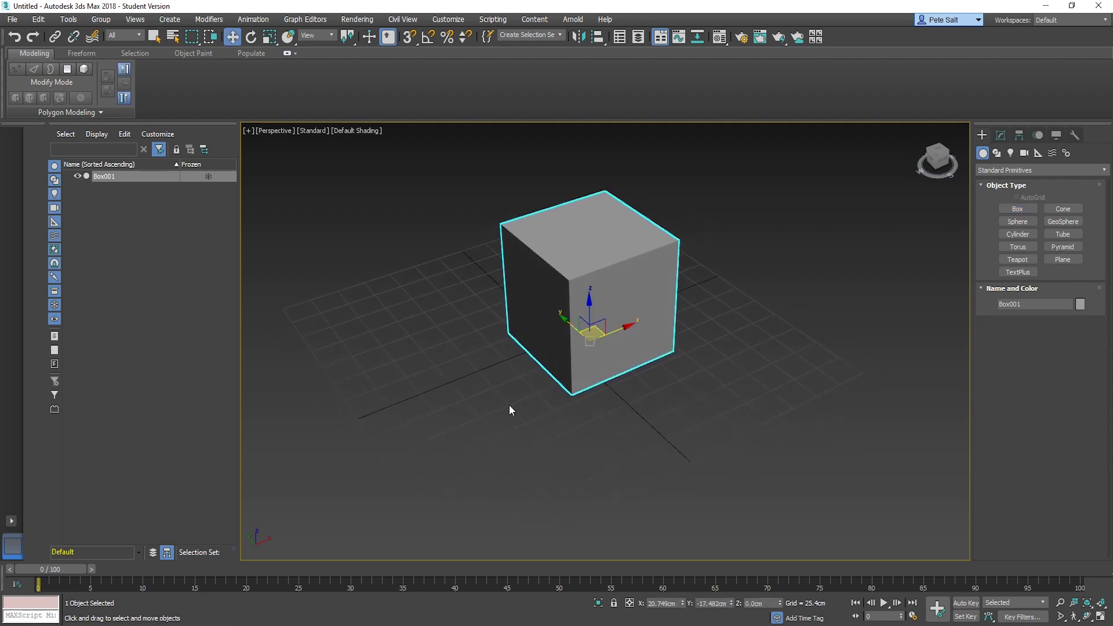
right_click(682, 605)
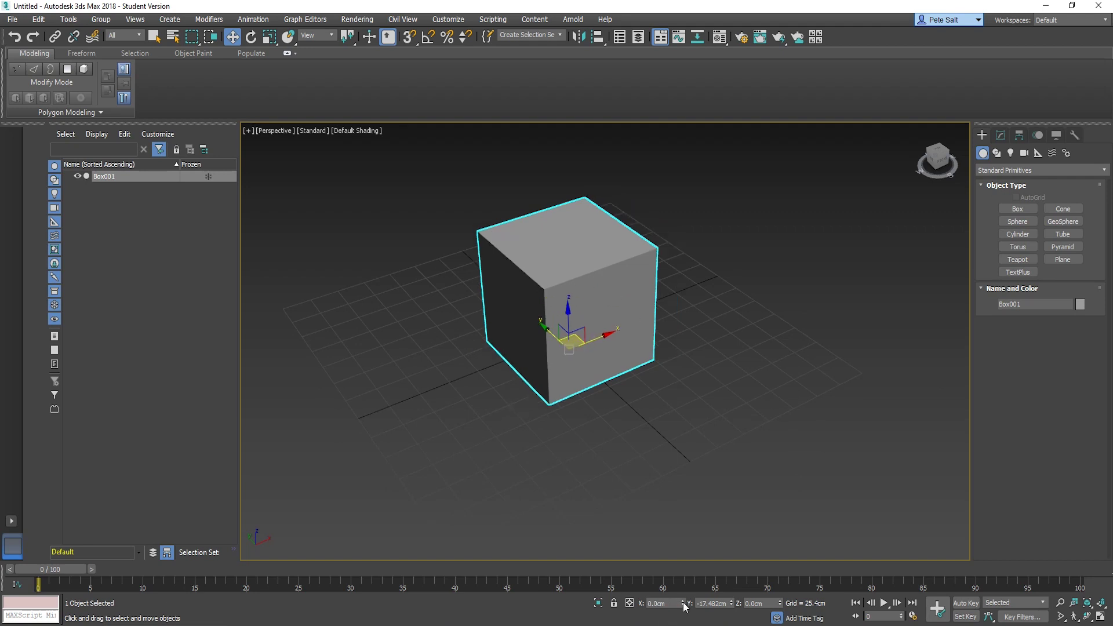
right_click(732, 604)
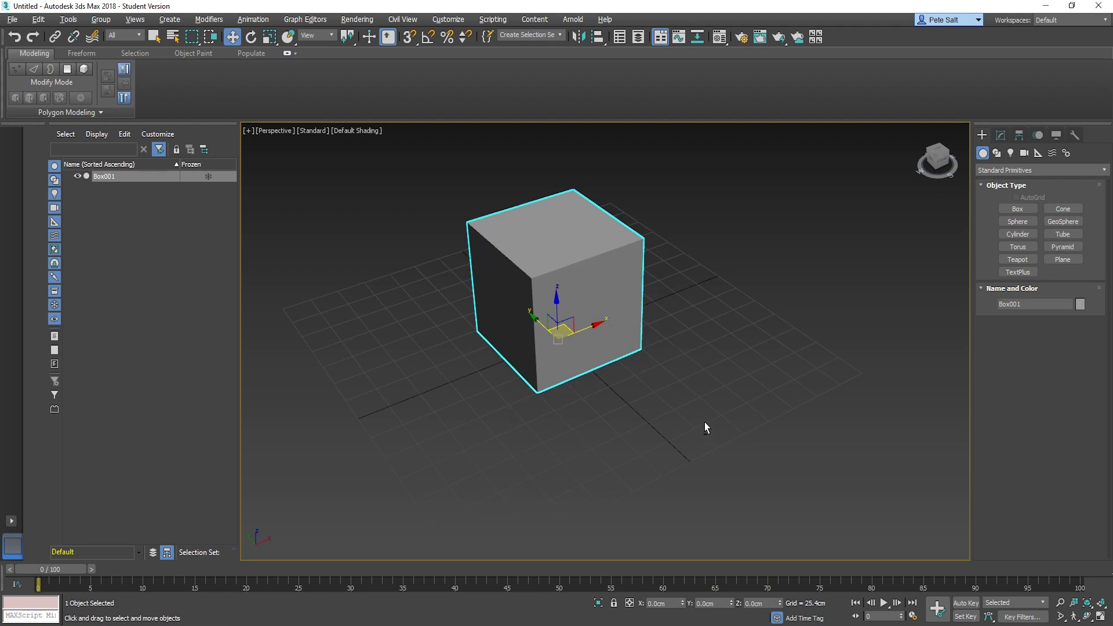
middle_click_drag(705, 422, 697, 423, "alt")
middle_click_drag(663, 390, 701, 383)
- Review the modifier buttons in the Configure Modifier Sets dialog and close it without changes
left_click(1001, 136)
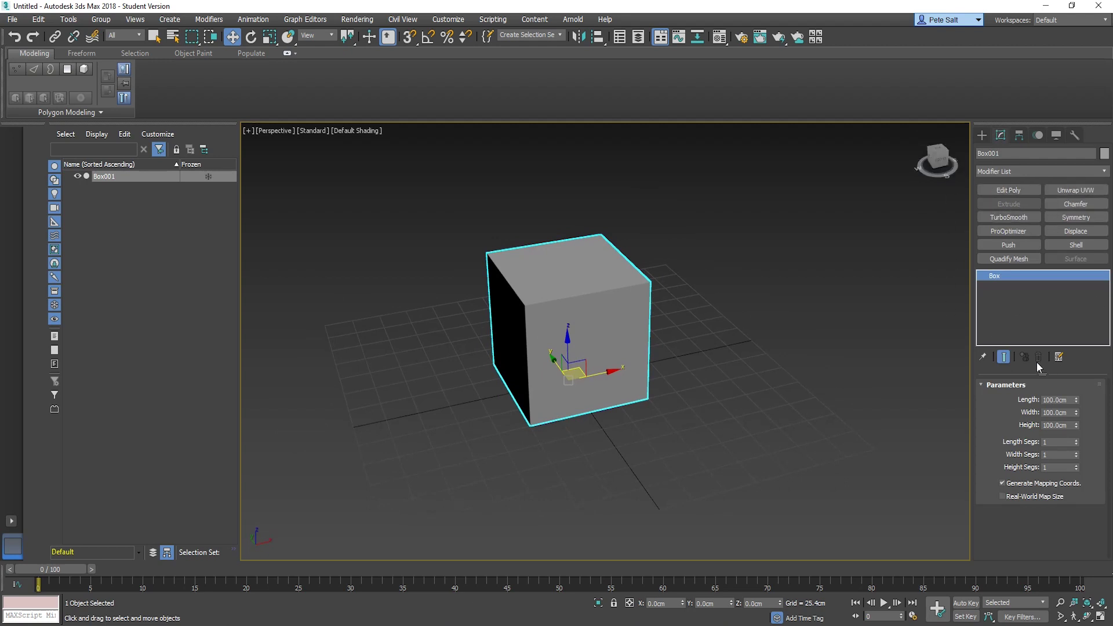
left_click(1059, 358)
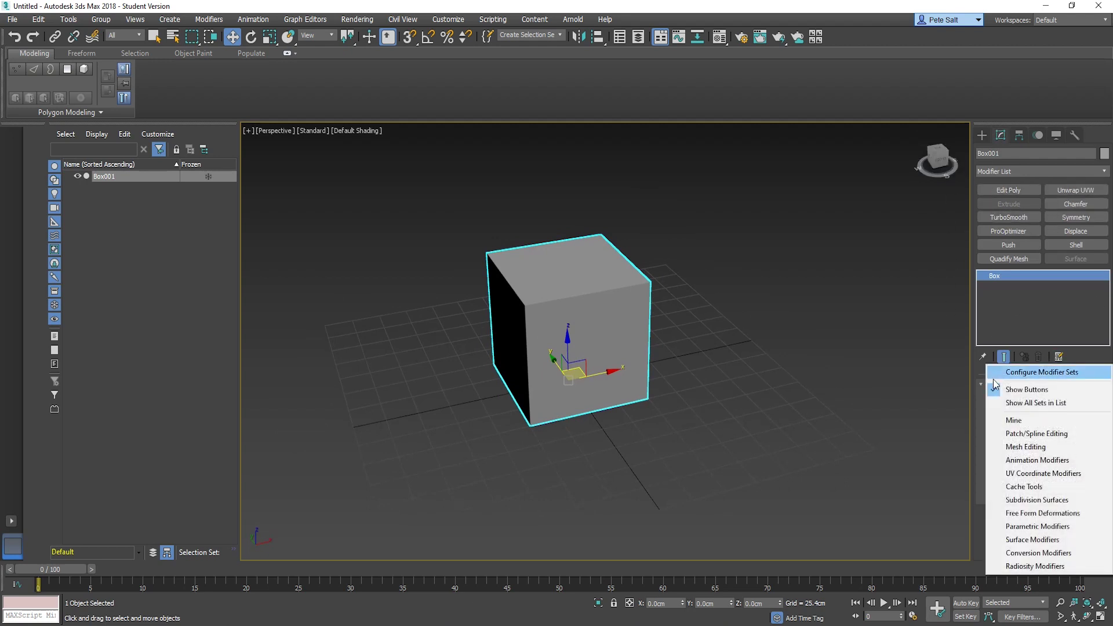
left_click(1062, 374)
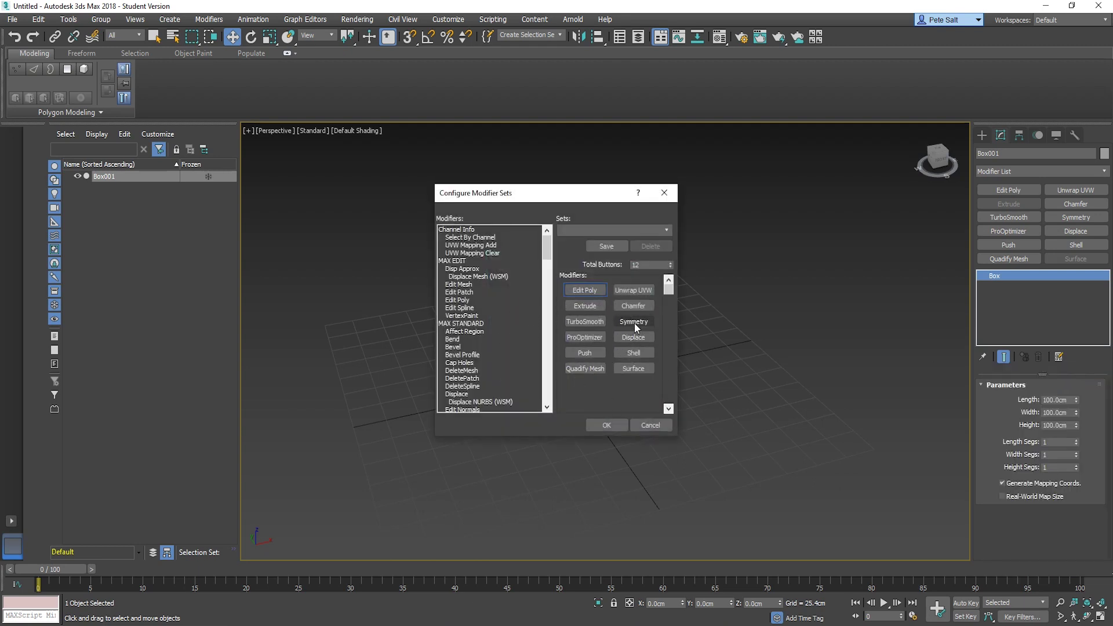
left_click(606, 426)
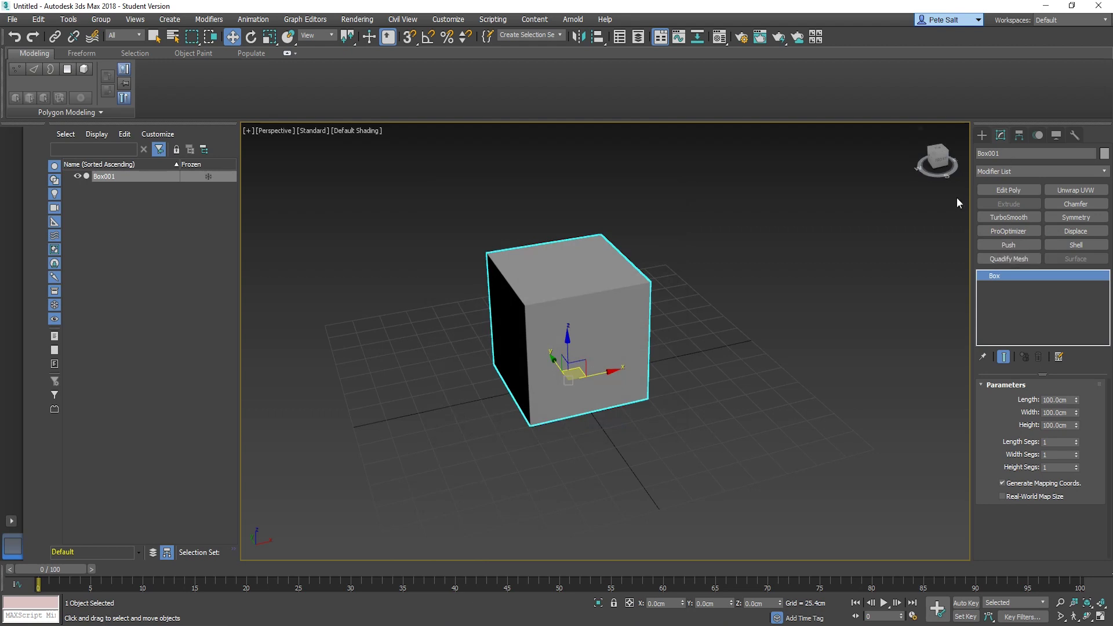
- Apply an Edit Poly modifier to the box
left_click(1016, 175)
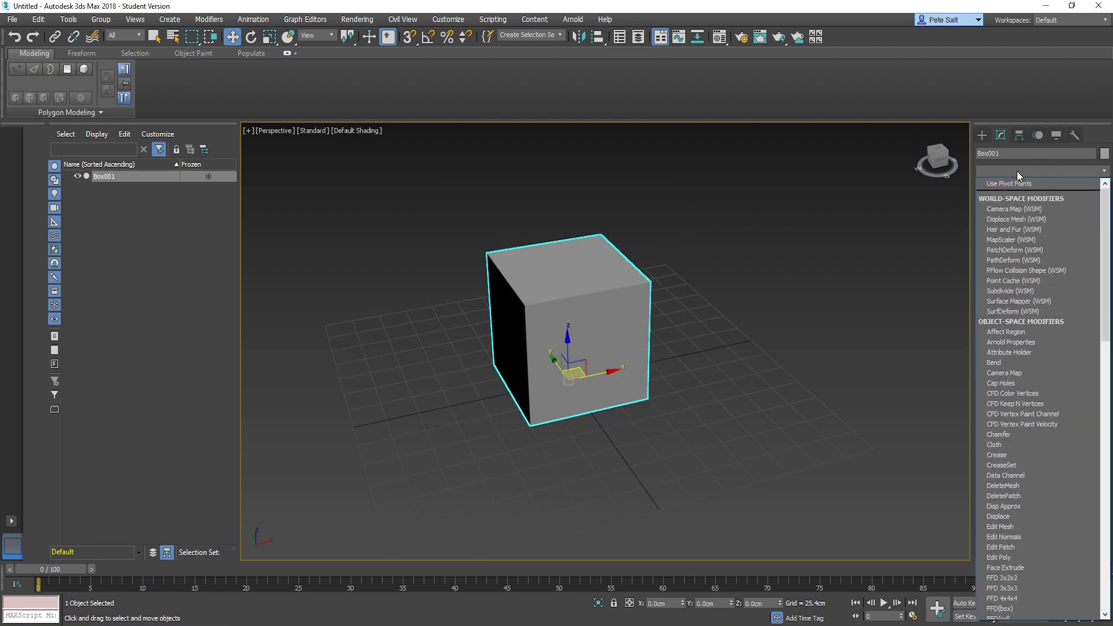
key("e")
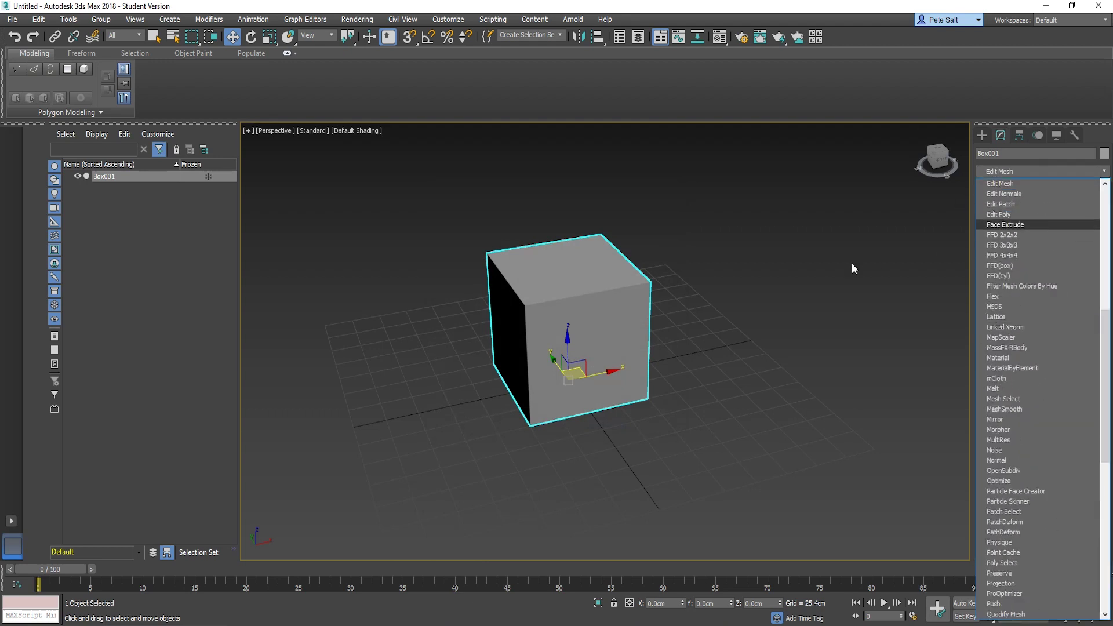
left_click(872, 260)
left_click(1017, 190)
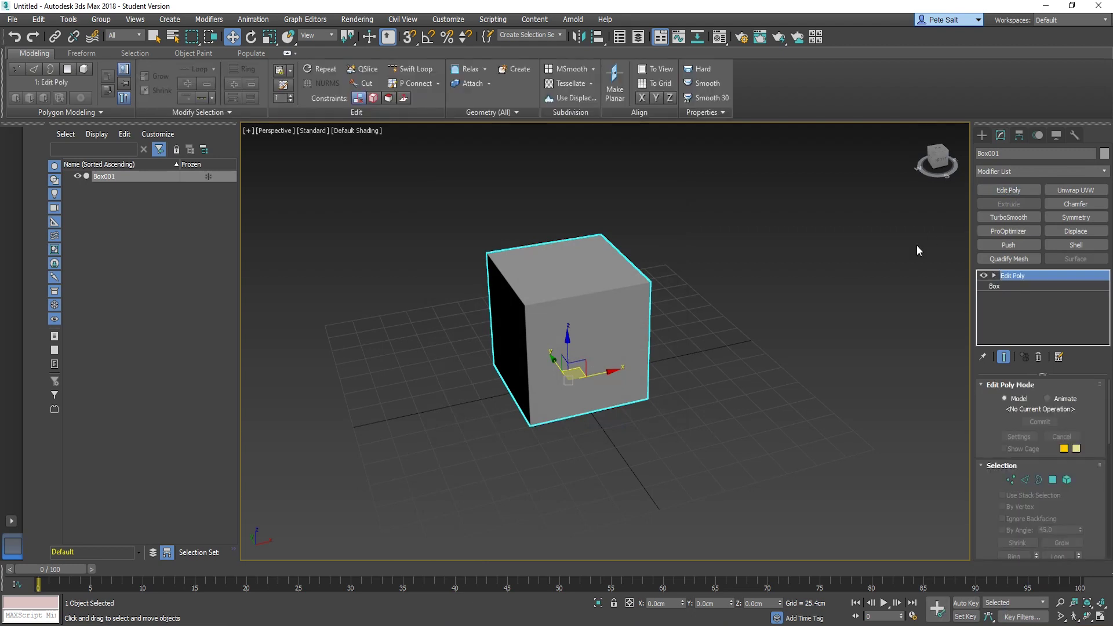
- Enter Polygon sub-object level and select all polygons of the box
left_click(1053, 480)
left_click(1053, 480)
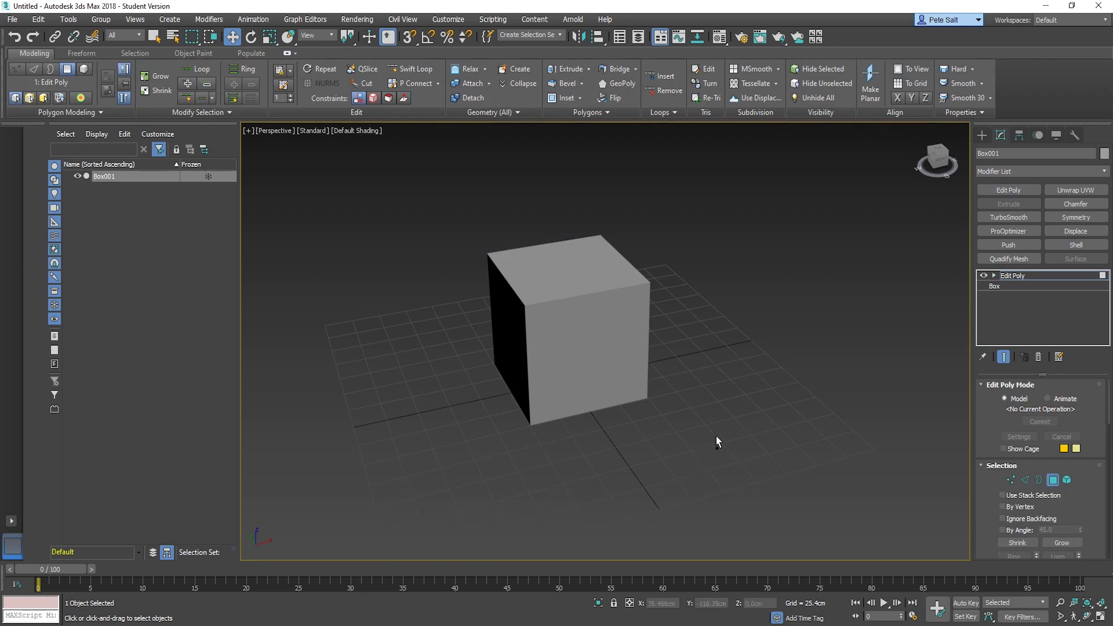
key("ctrl+a")
middle_click_drag(695, 406, 697, 410)
- Inset the selected polygons with an amount of 5 cm, using the By Polygon option
scroll(1000, 499, "down", 5)
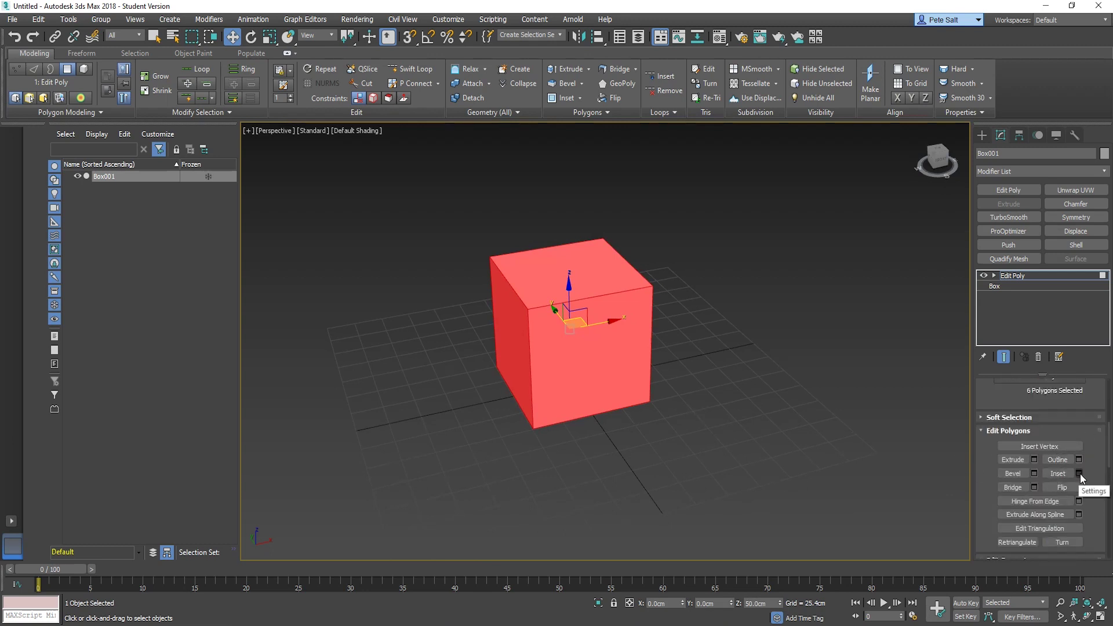
left_click(1079, 473)
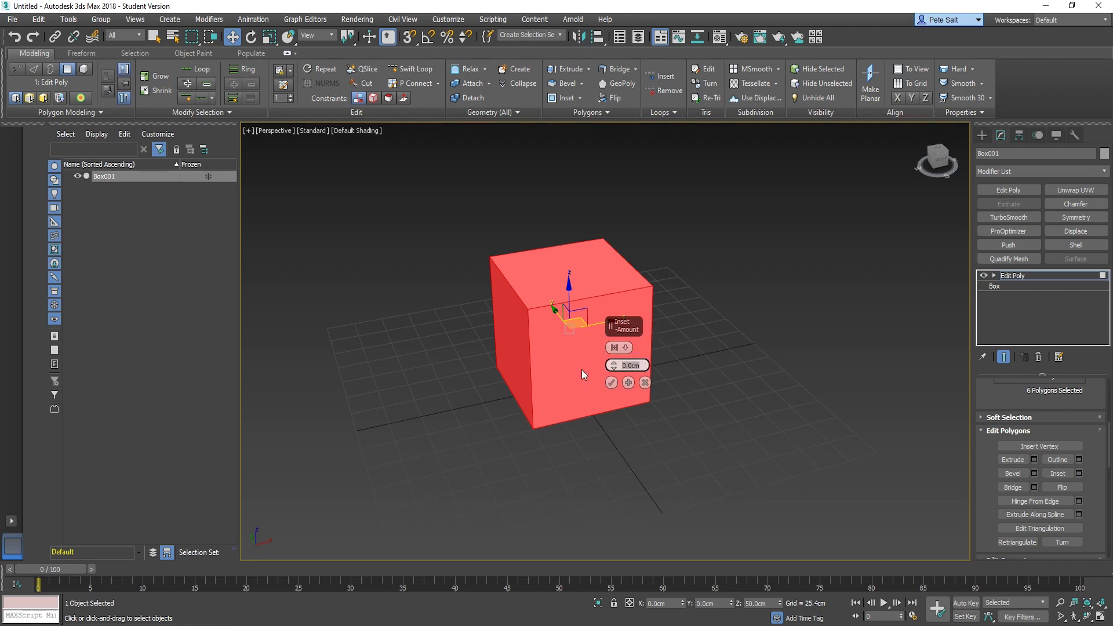
type("5")
left_click(618, 348)
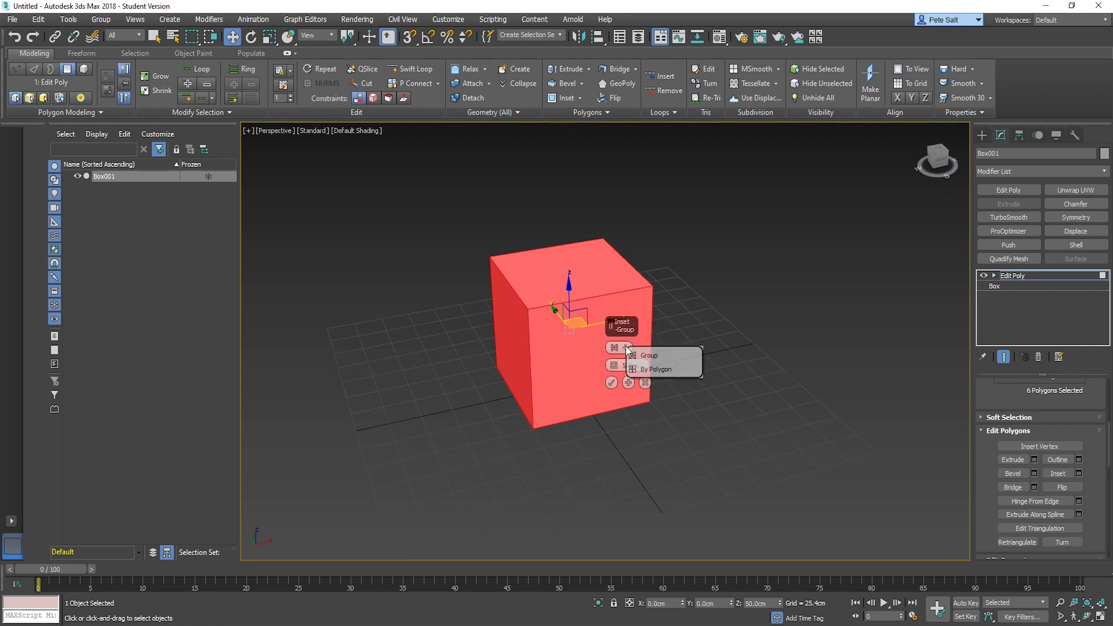
left_click(658, 369)
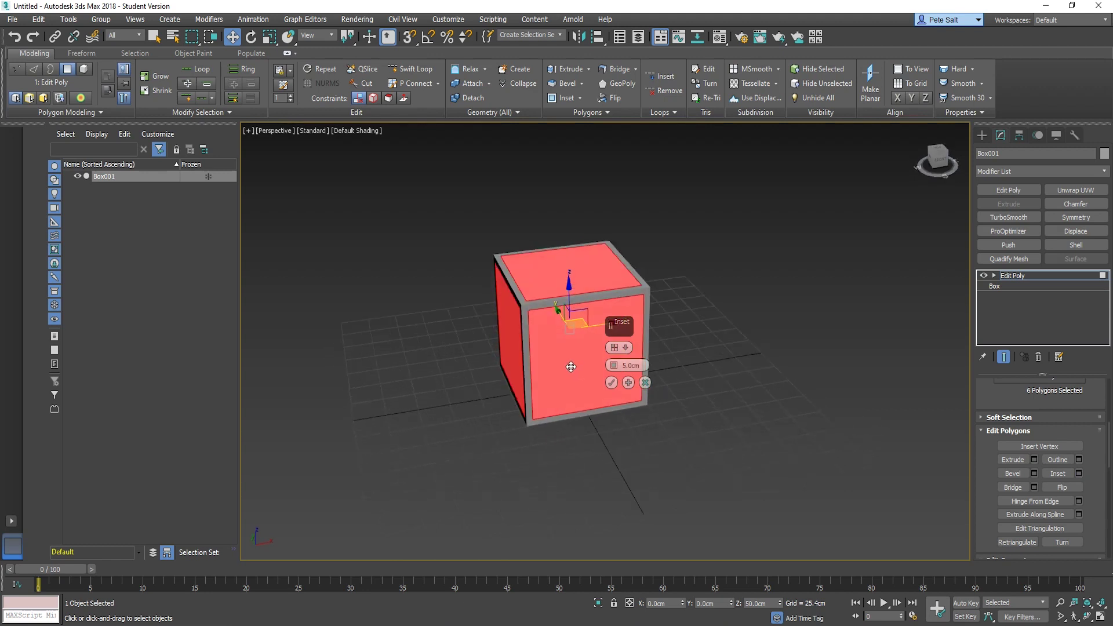
- Raise the inset amount to 10 cm and accept the inset
scroll(571, 366, "up", 4)
double_click(646, 367)
type("10")
key("Return")
mouse_move(507, 369)
middle_mouse_down("alt")
mouse_move(522, 359)
mouse_move(509, 366)
middle_mouse_up("alt")
left_click(612, 383)
- Deselect the polygons, leave Polygon sub-object level and apply an Unwrap UVW modifier to the box
scroll(658, 342, "down", 5)
middle_click_drag(659, 342, 721, 339, "alt")
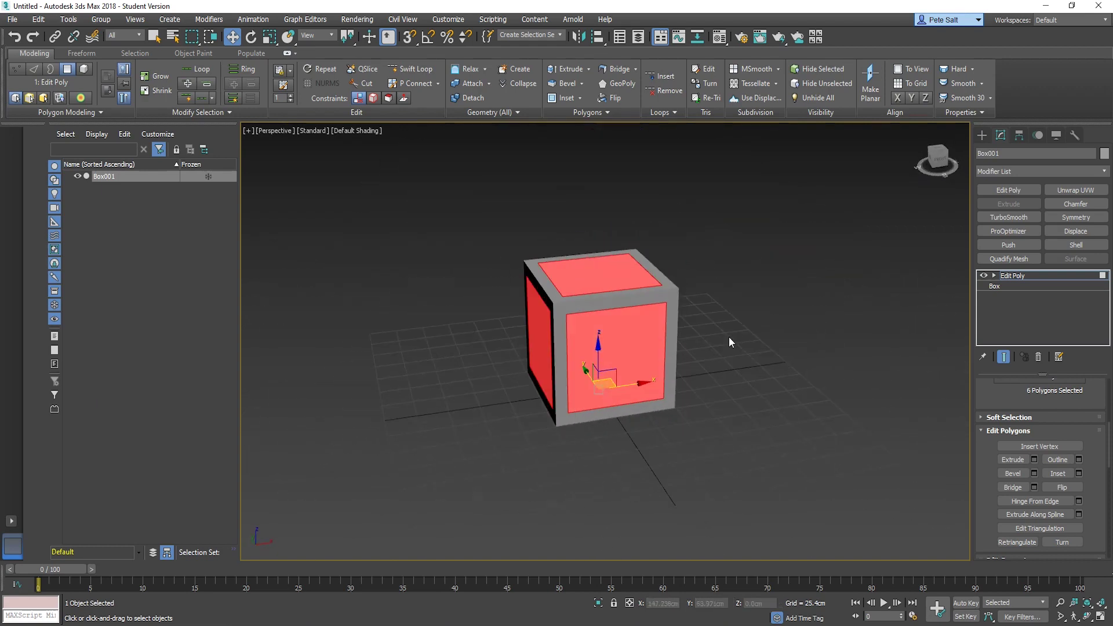
left_click(805, 309)
left_click(1024, 276)
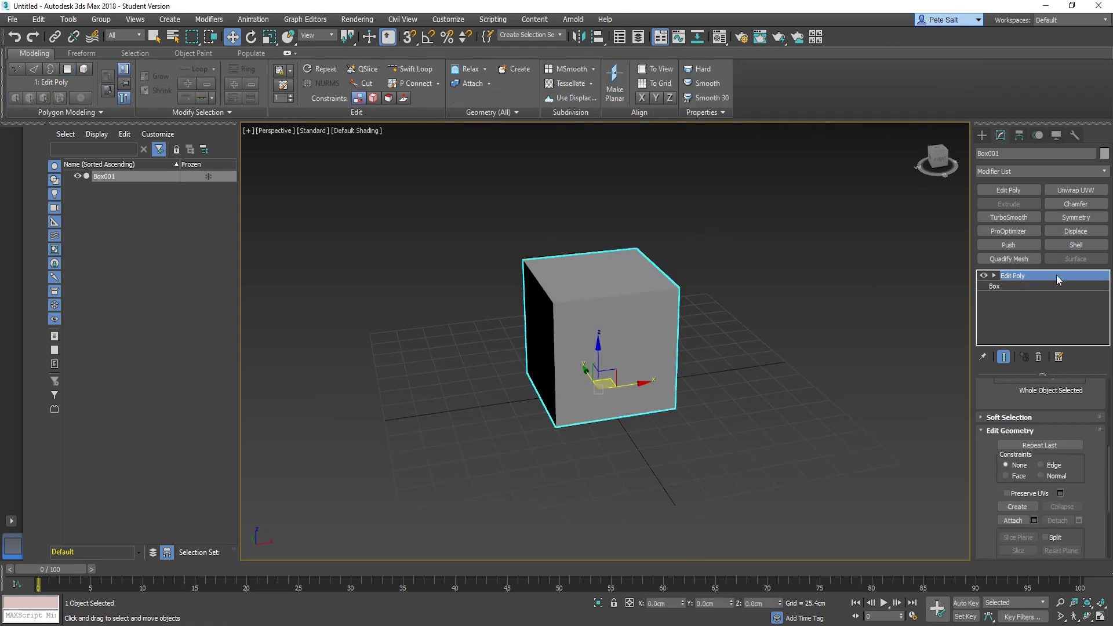
left_click(1029, 173)
key("u")
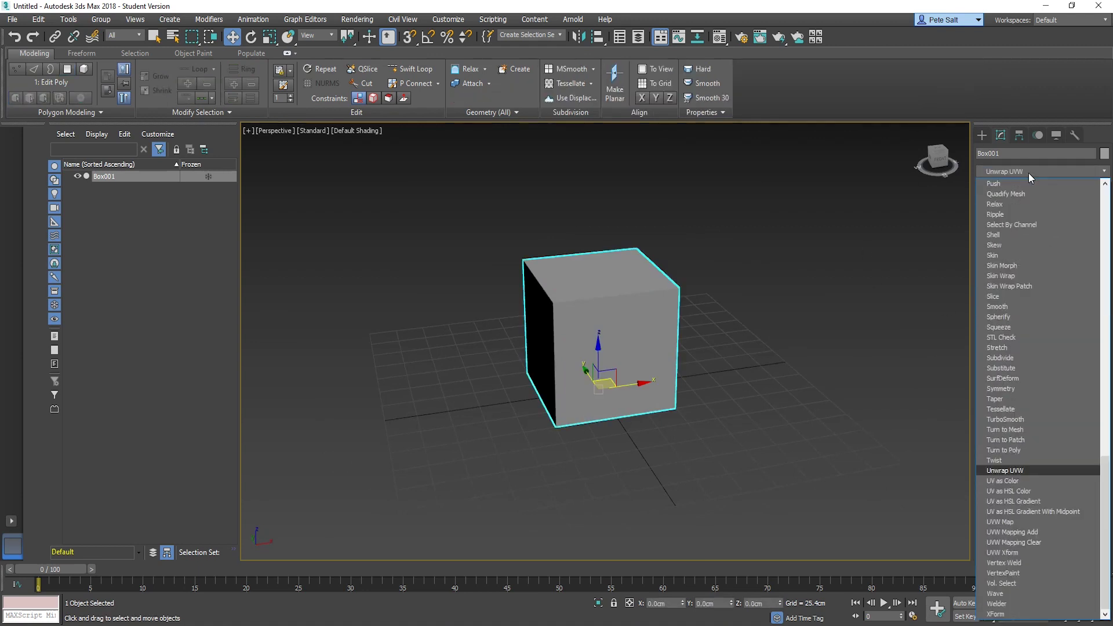
left_click(1008, 472)
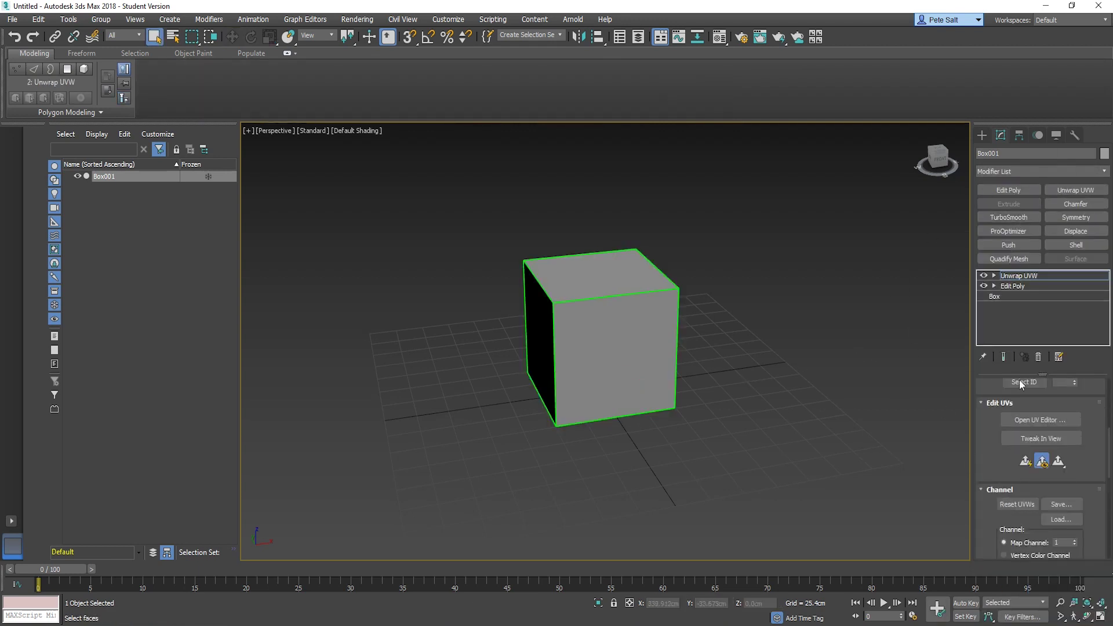
- Open the UV editor for the box and select a UV polygon in the checkered square
left_click(1057, 422)
scroll(609, 319, "down", 3)
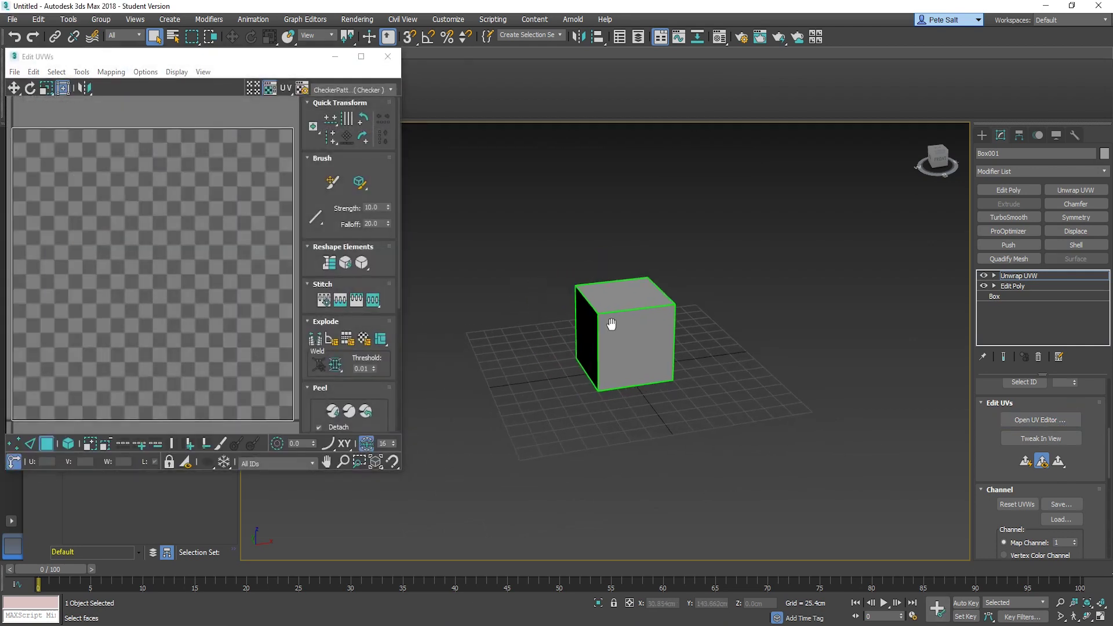
left_click(186, 248)
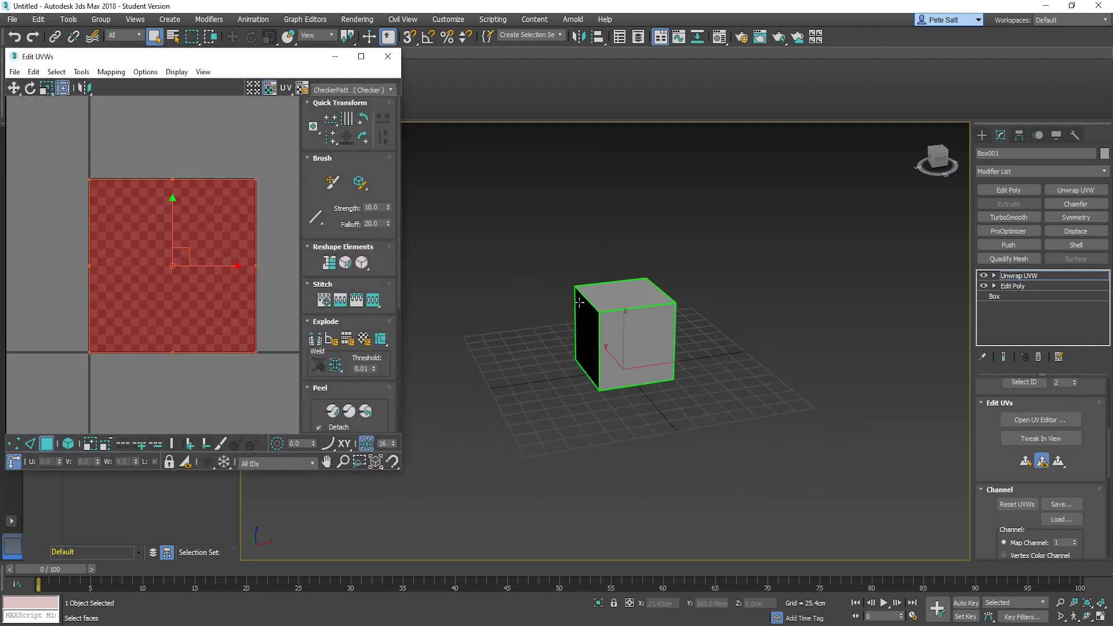
- Display edged faces on the box in the viewport and move the Edit UVWs window lower
scroll(646, 324, "up", 3)
key("F4")
middle_click_drag(663, 332, 641, 343, "alt")
scroll(649, 348, "up", 3)
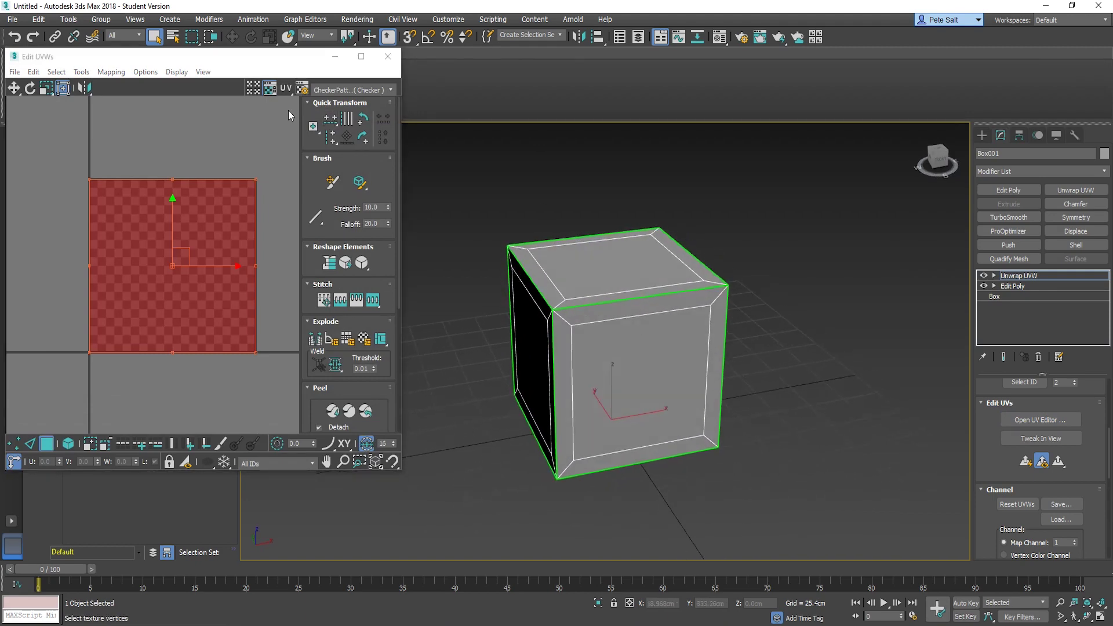
left_click_drag(281, 64, 269, 158)
- Examine the UV placement of the front side's inner polygon and its upper border polygon by selecting each on the box
middle_click_drag(644, 348, 620, 331, "alt")
left_click(637, 352)
scroll(620, 330, "up", 2)
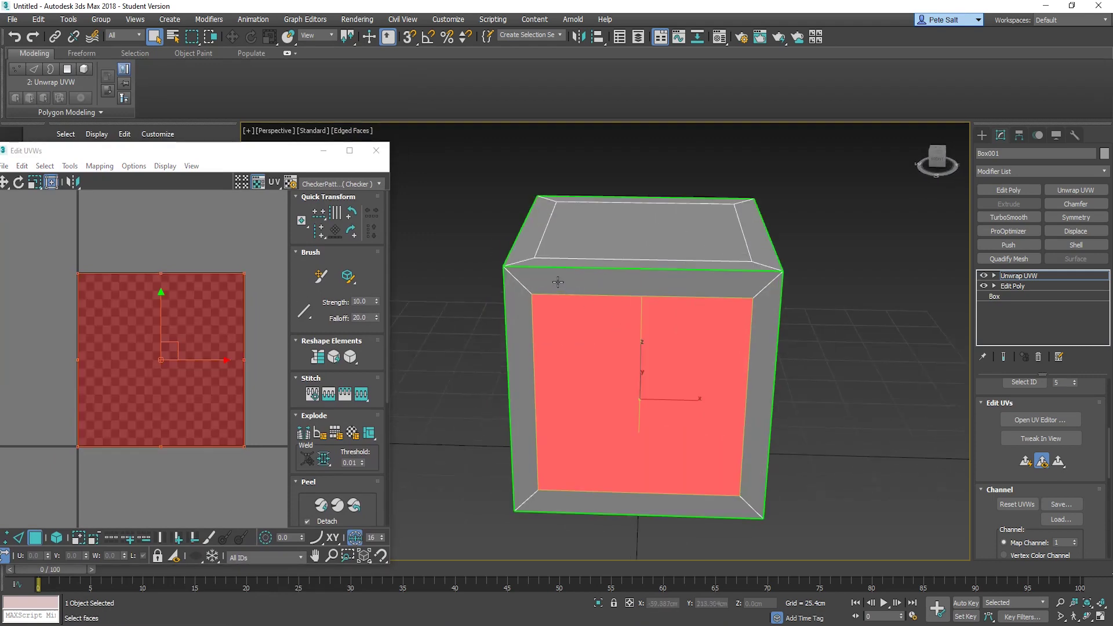
left_click(637, 287)
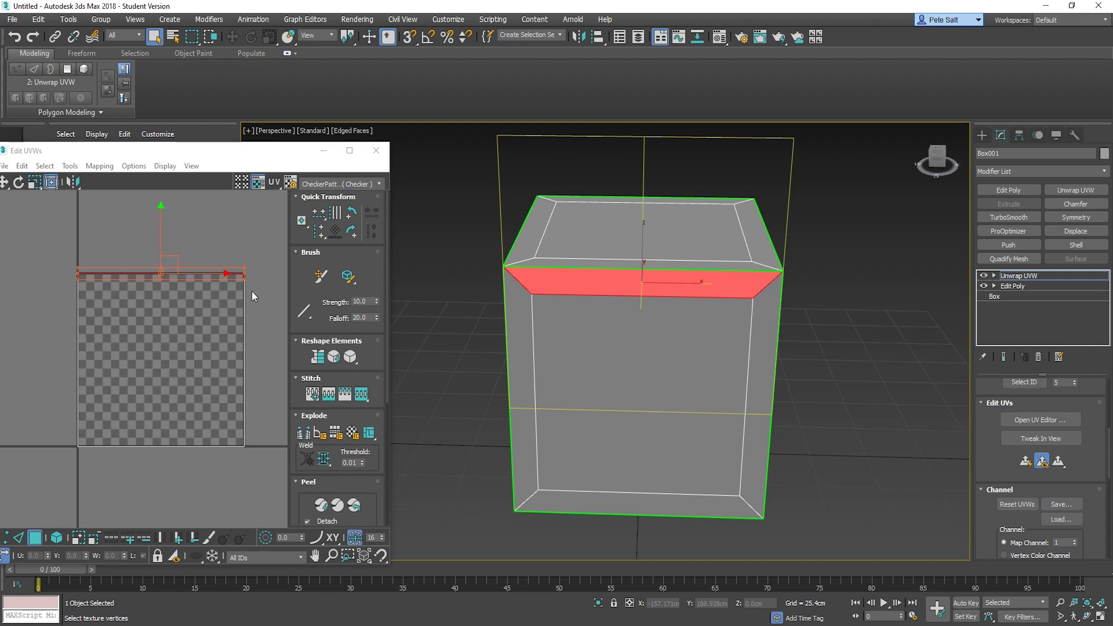
middle_click_drag(684, 318, 670, 338, "alt")
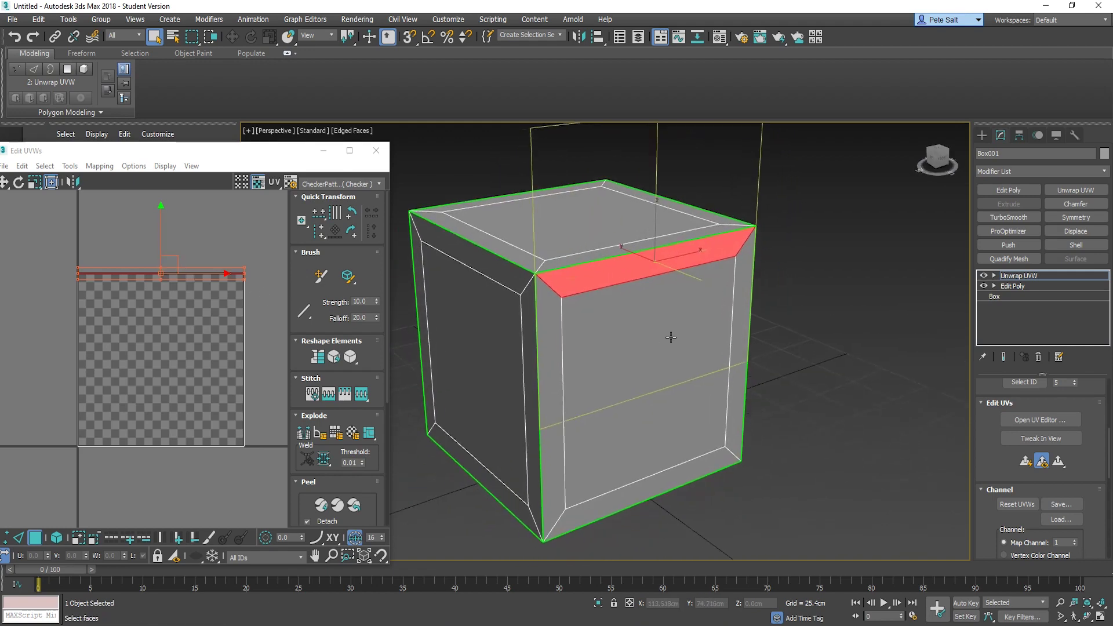
- Select all polygons of the box and apply a Box map projection, moving the Edit UVWs window clear of the model
scroll(670, 339, "down", 4)
key("ctrl+a")
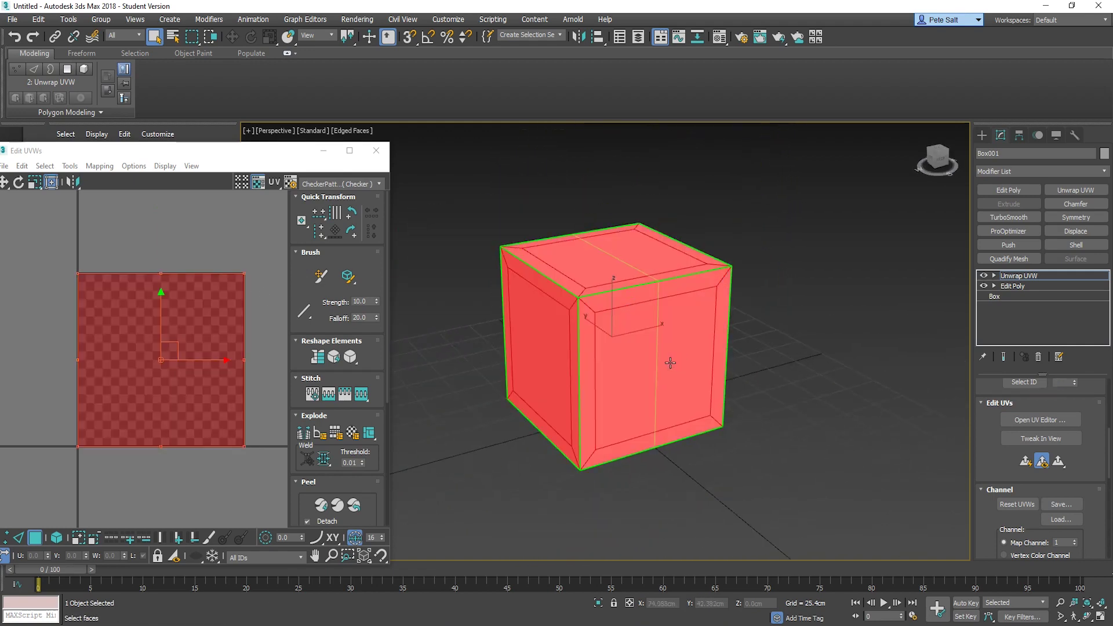
scroll(1082, 420, "down", 3)
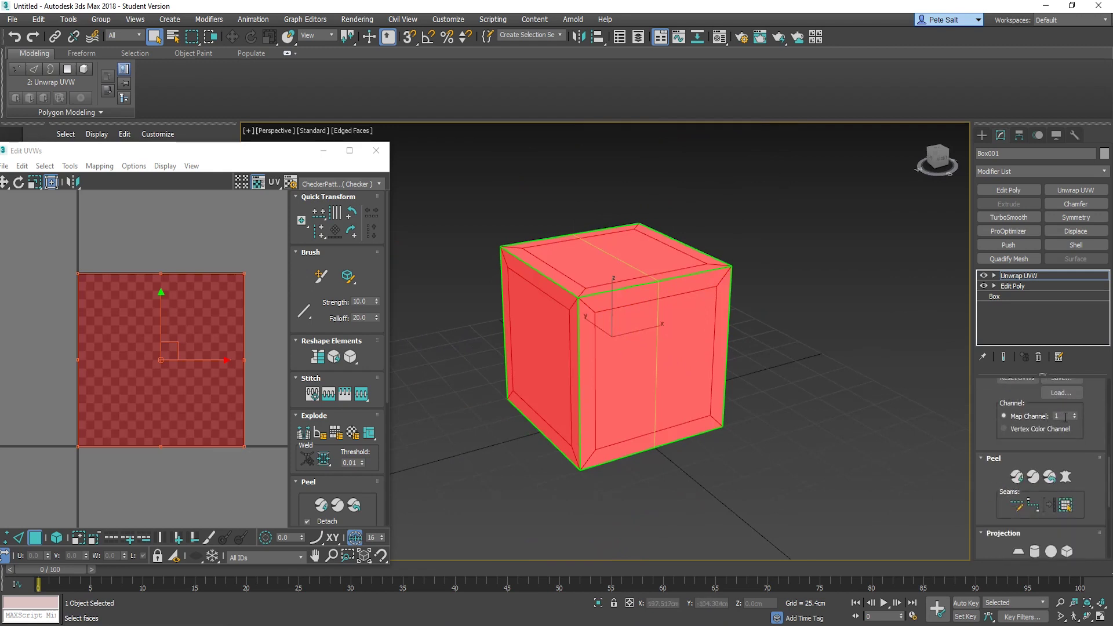
scroll(1096, 434, "down", 3)
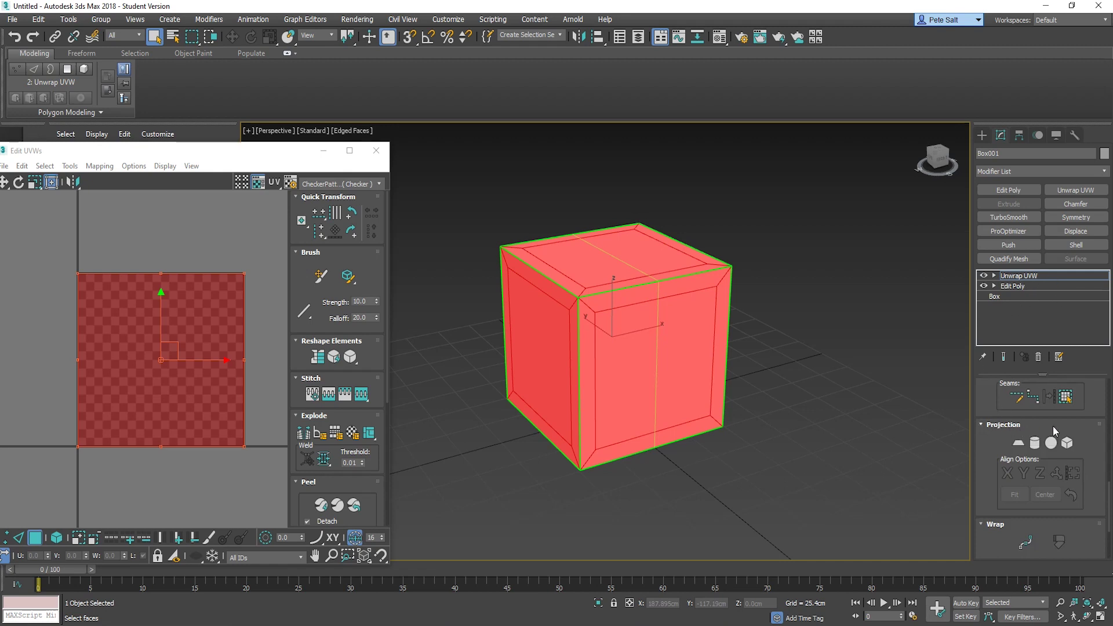
left_click(1067, 444)
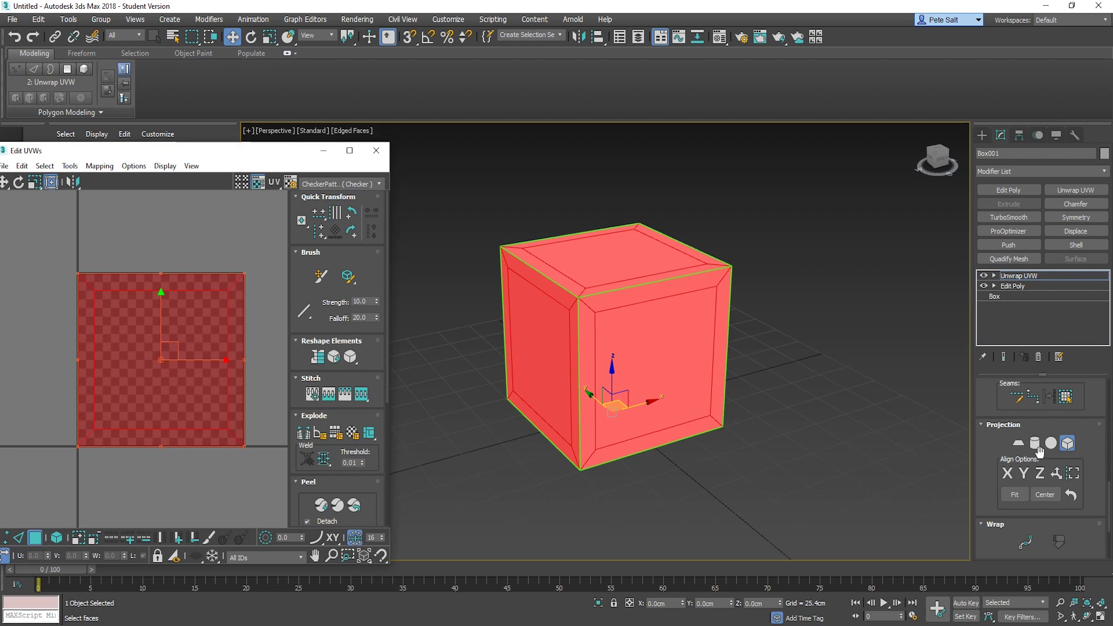
left_click_drag(180, 153, 264, 98)
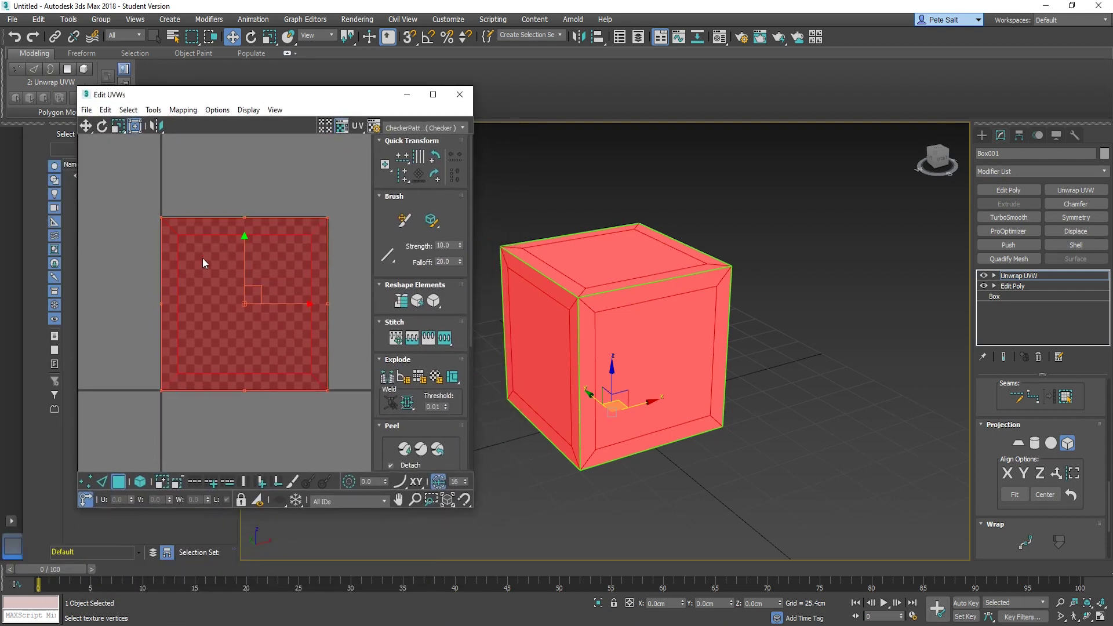
- Select the upper border polygons in the UV layout, check which box faces share them, and clear the selection
left_click(102, 482)
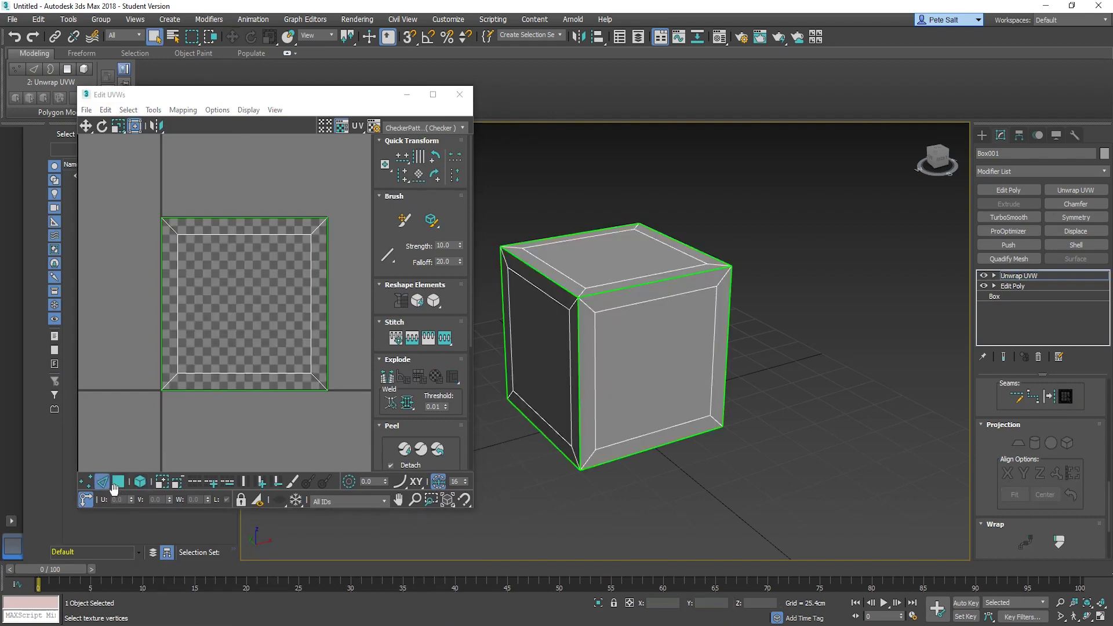
left_click(118, 482)
left_click(112, 331)
left_click(223, 298)
left_click(215, 200)
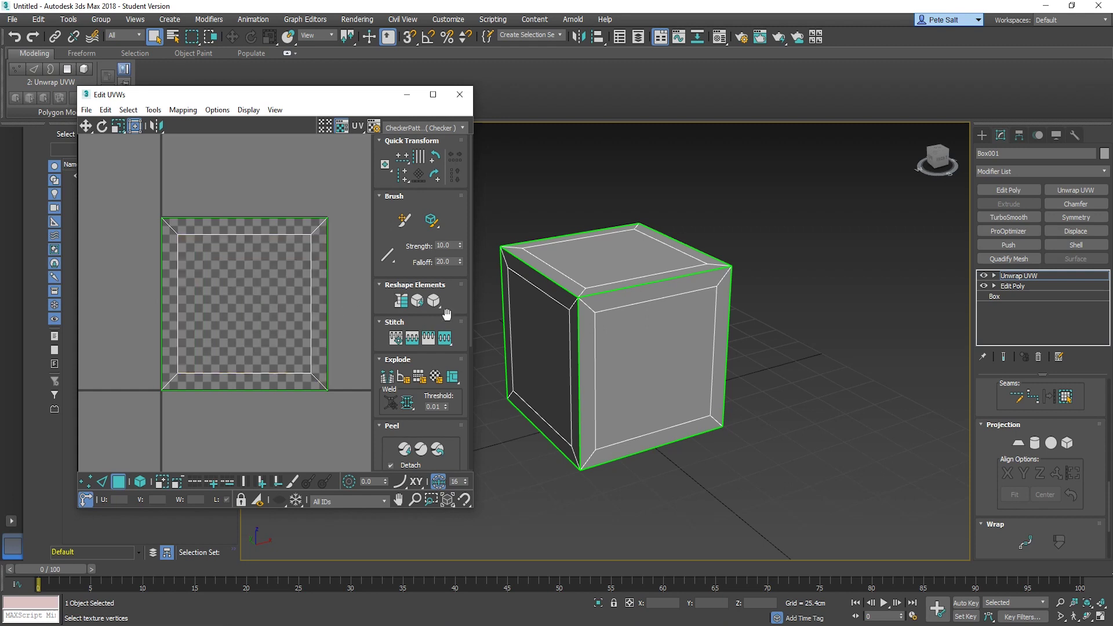
left_click(273, 229)
left_click(235, 192)
left_click_drag(260, 224, 262, 226)
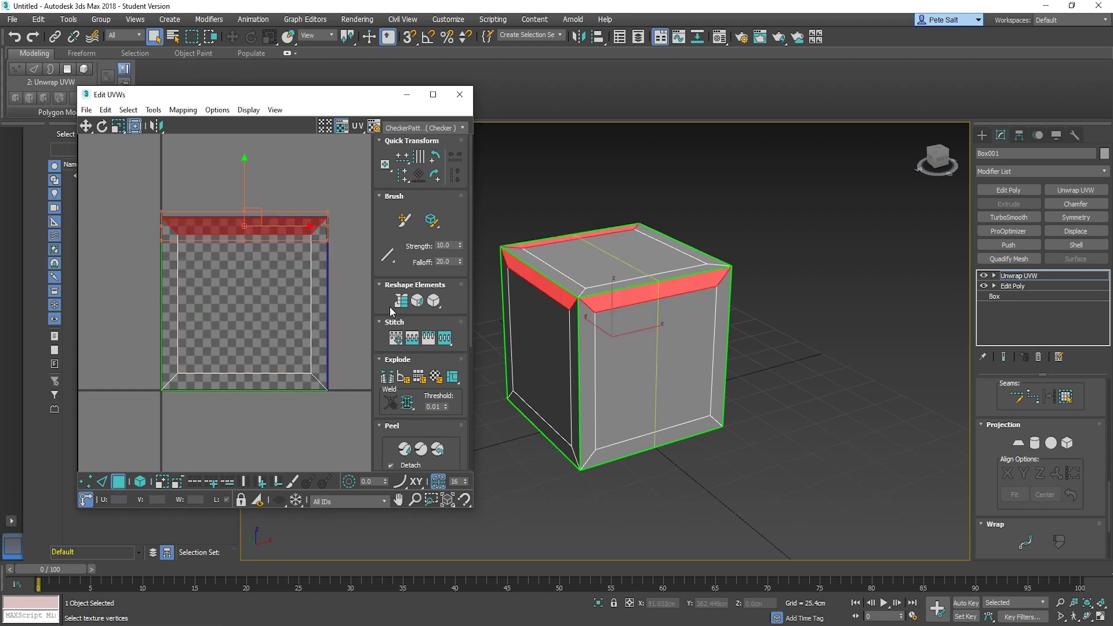
middle_click_drag(567, 347, 665, 342, "alt")
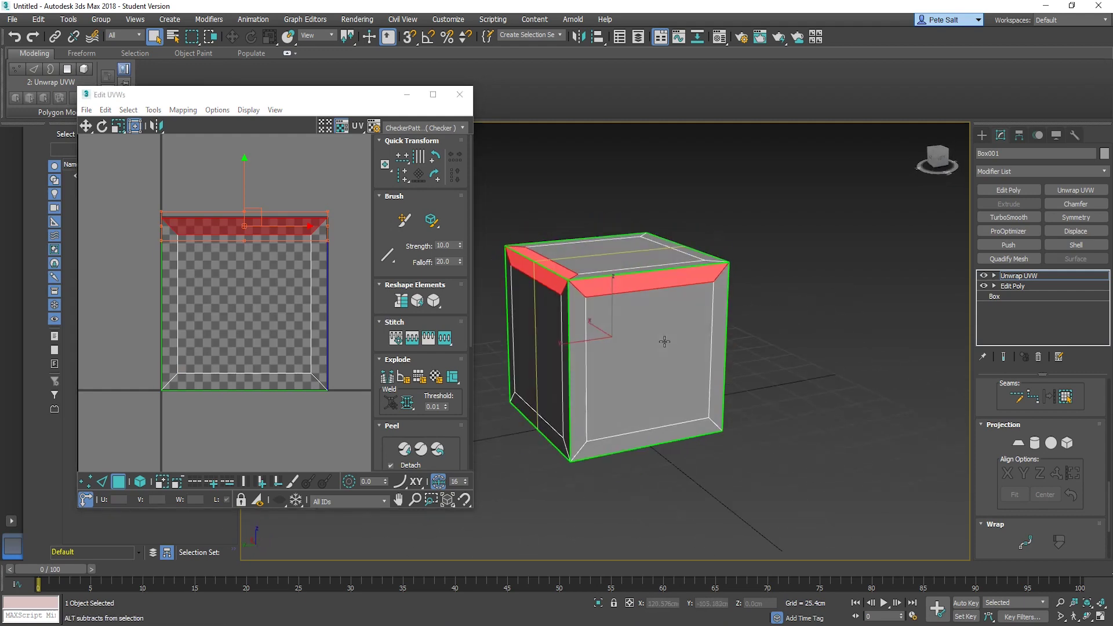
left_click(806, 347)
- Inspect the box's sides and seam edges from several angles
middle_click_drag(703, 343, 657, 370, "alt")
middle_click_drag(674, 376, 606, 372, "alt")
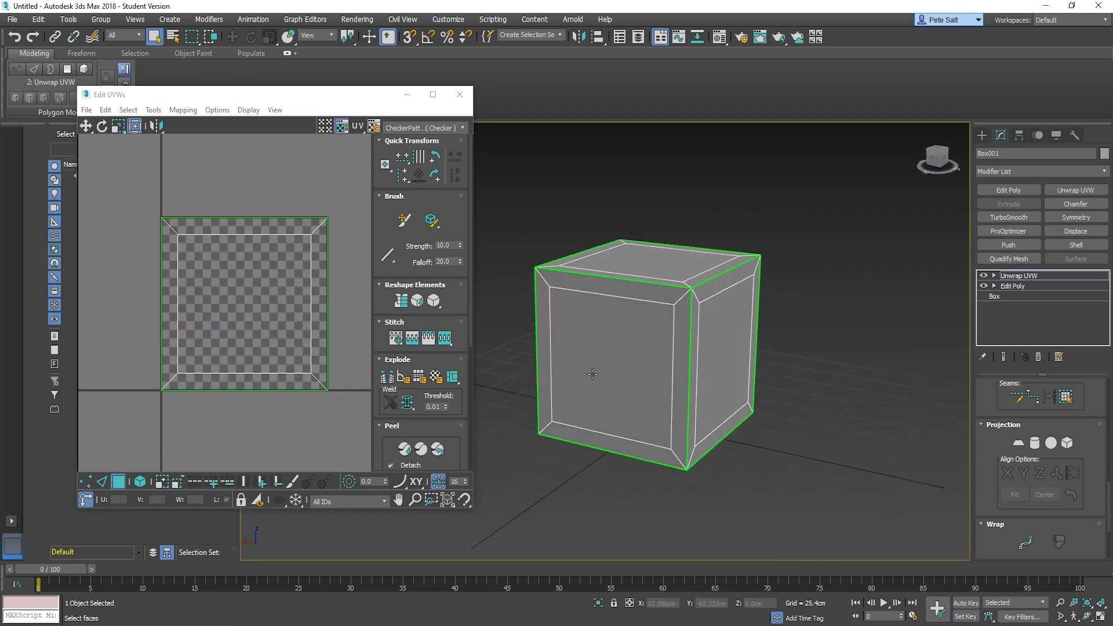
middle_click_drag(665, 354, 613, 363, "alt")
middle_click_drag(739, 320, 685, 360, "alt")
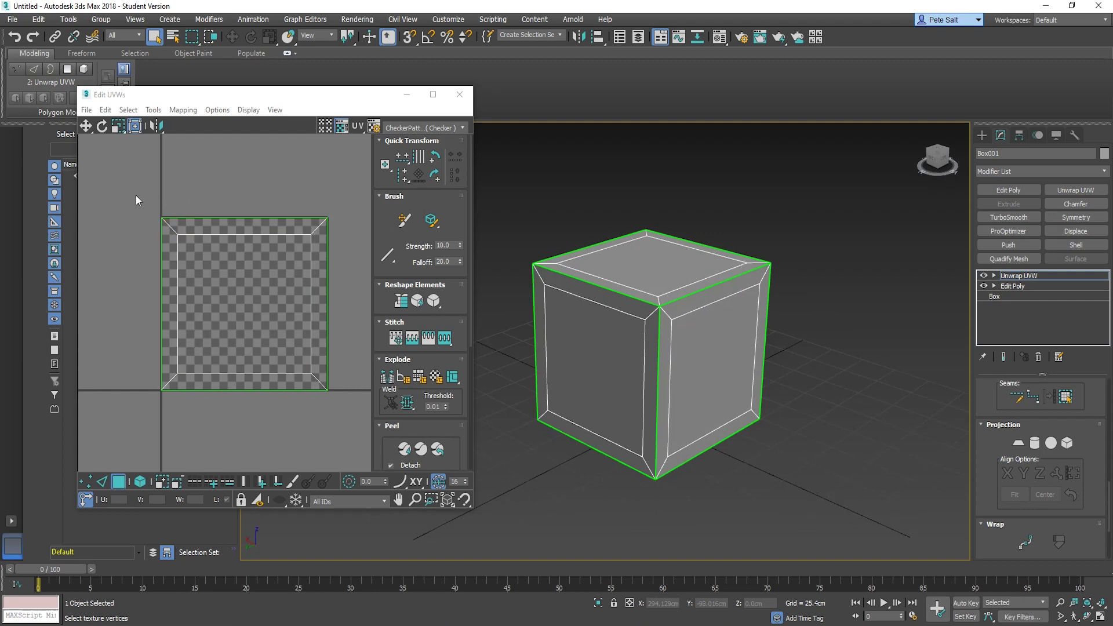
middle_click_drag(625, 383, 662, 363, "alt")
scroll(638, 370, "up", 3)
scroll(639, 370, "down", 3)
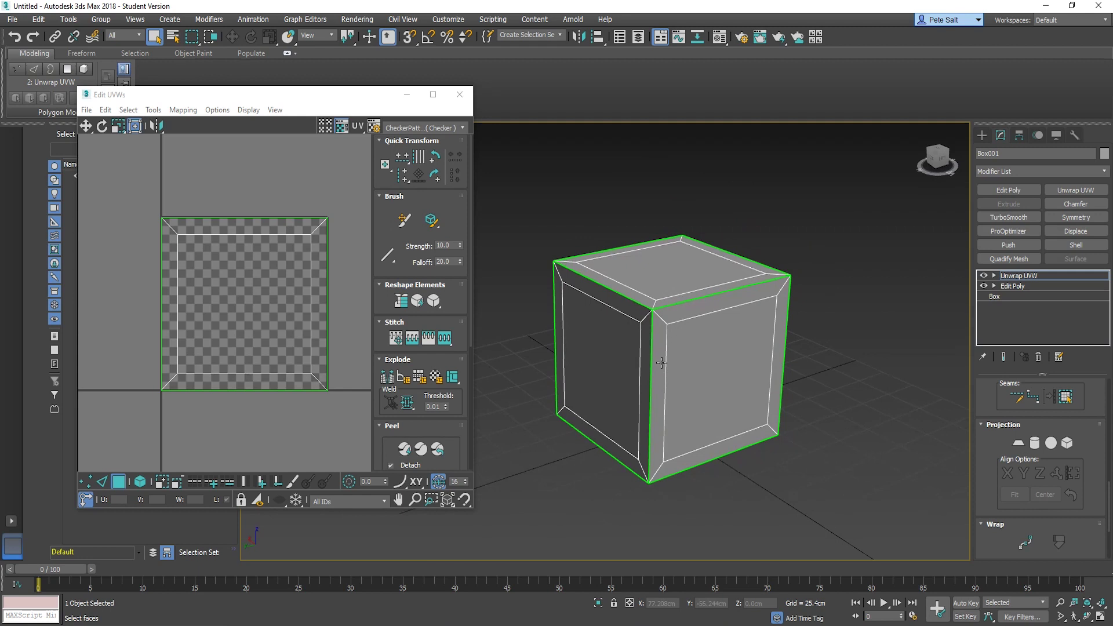
middle_click_drag(628, 373, 664, 322, "alt")
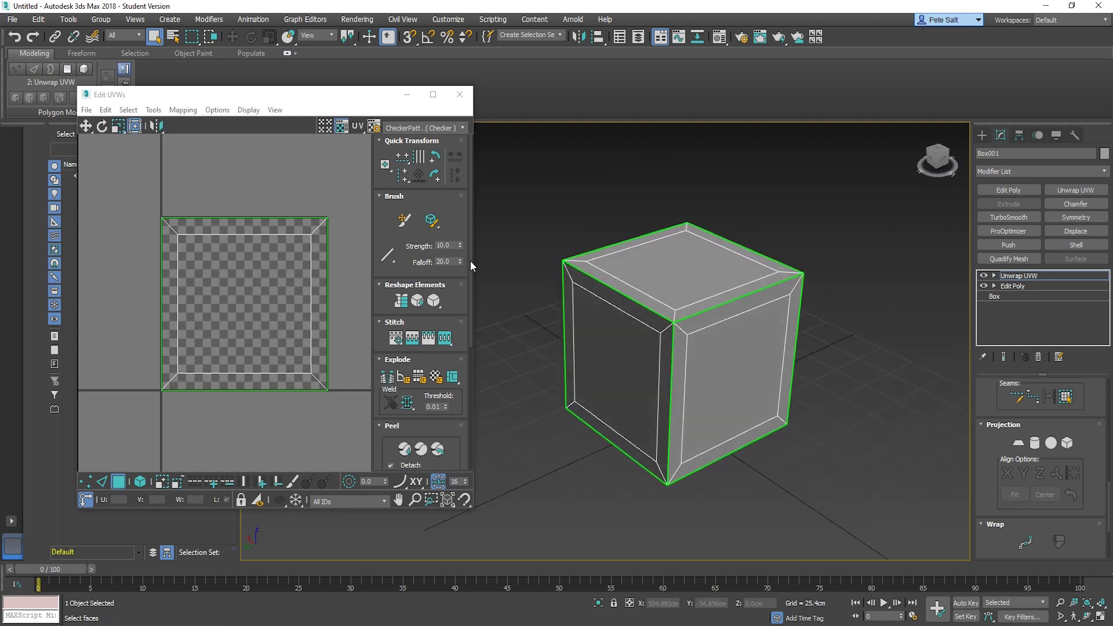
- Open the UV template render settings and set the width and height to 2048
left_click(151, 110)
left_click(171, 331)
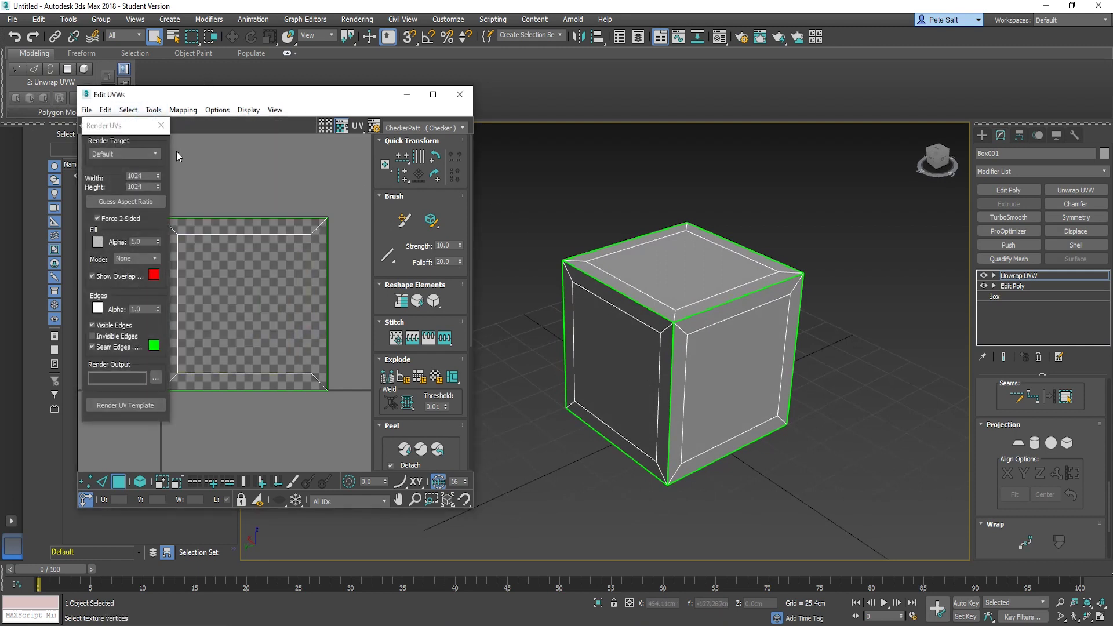
left_click(148, 177)
type("2048")
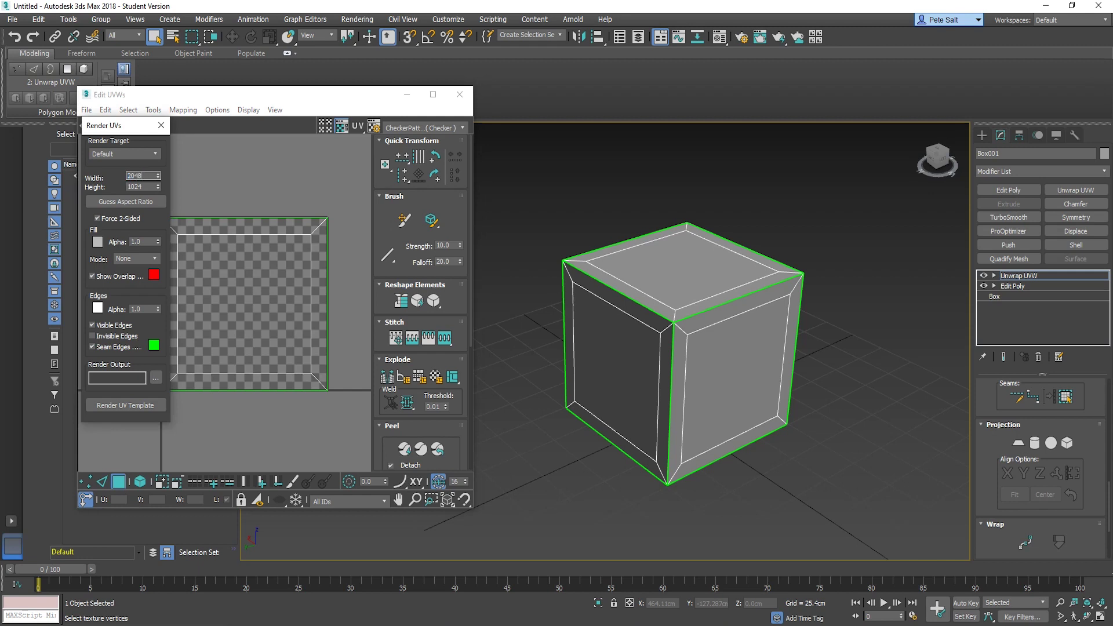
key("Tab")
type("20")
- Render the UV template with Solid fill mode, with overlap display and seam edges turned off
left_click(153, 260)
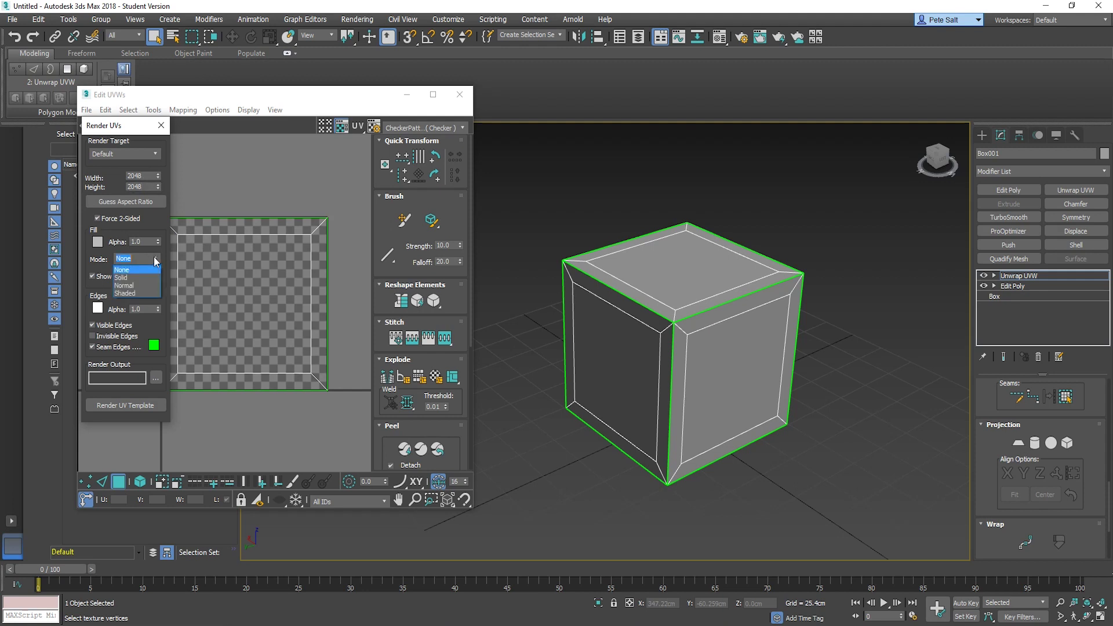
left_click(135, 278)
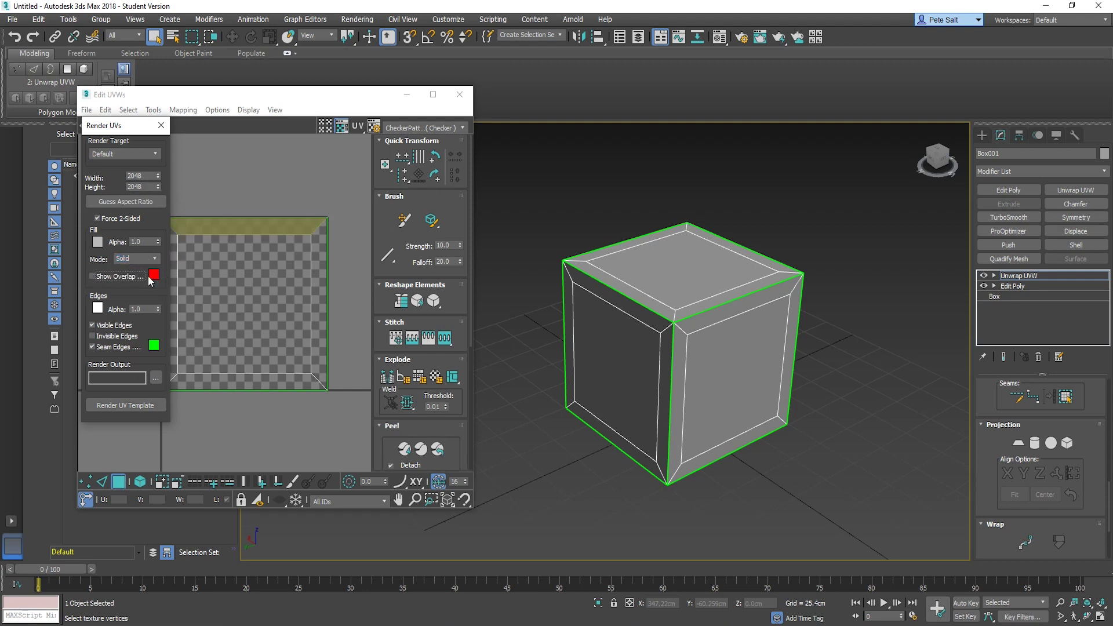
left_click(93, 347)
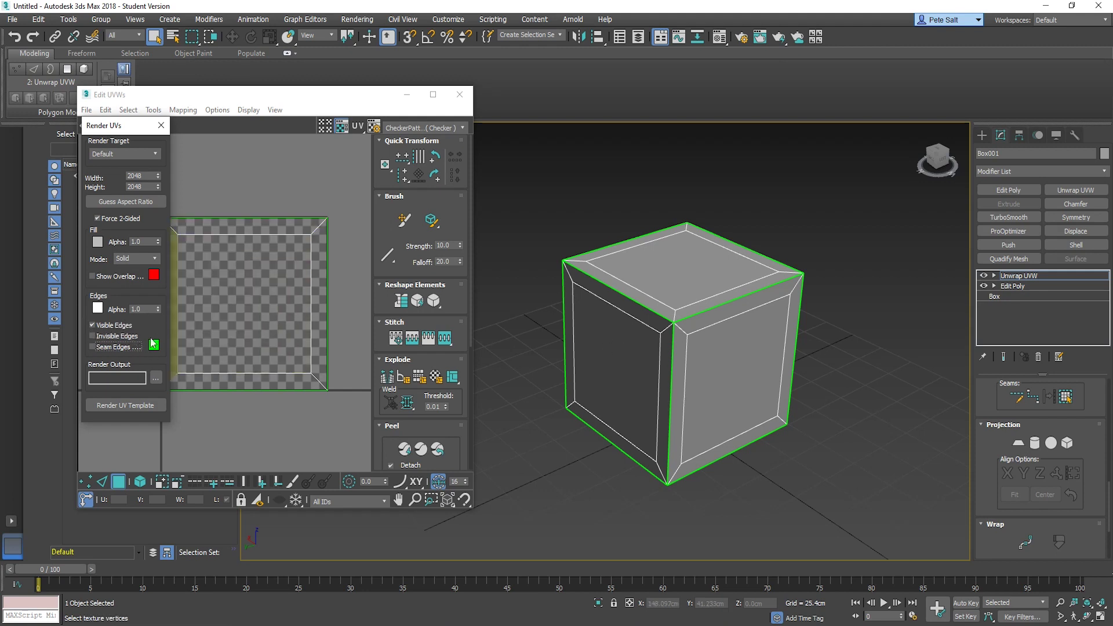
left_click(140, 404)
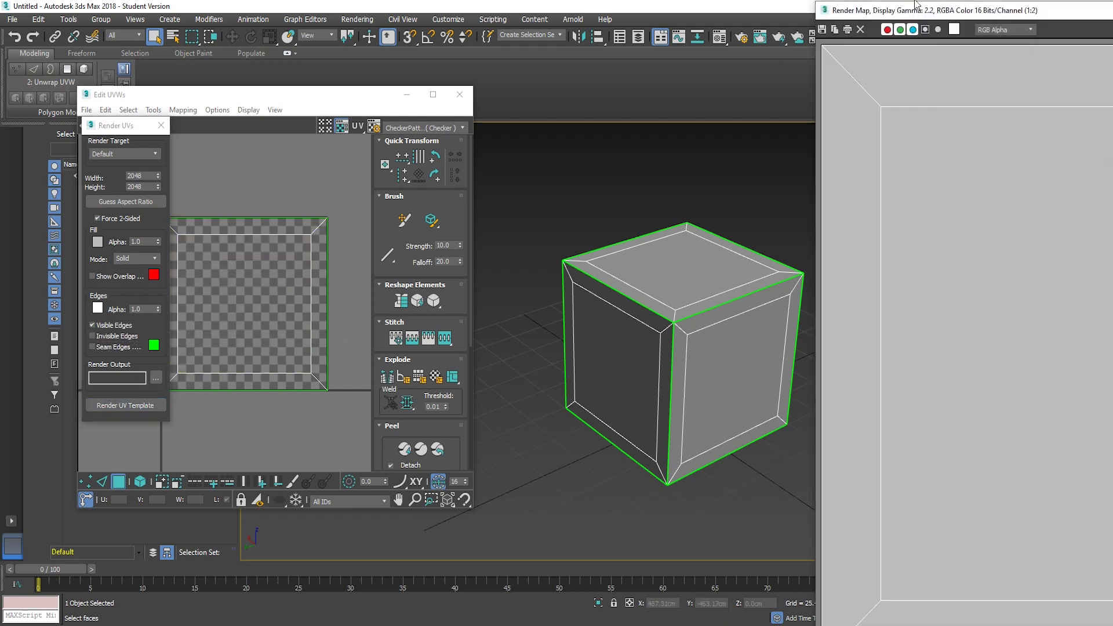
- Start saving the rendered UV map as an image and browse to the Assets folder
left_click_drag(1075, 17, 445, 42)
scroll(503, 276, "down", 3)
scroll(473, 293, "up", 1)
left_click(194, 59)
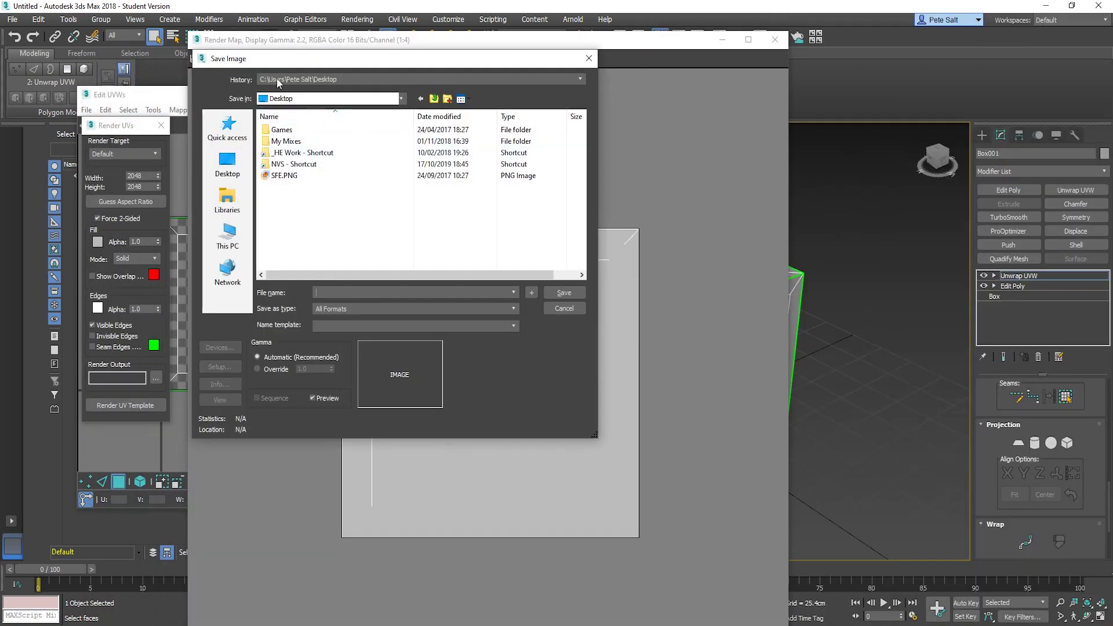
left_click(227, 235)
scroll(311, 206, "down", 3)
scroll(312, 206, "up", 3)
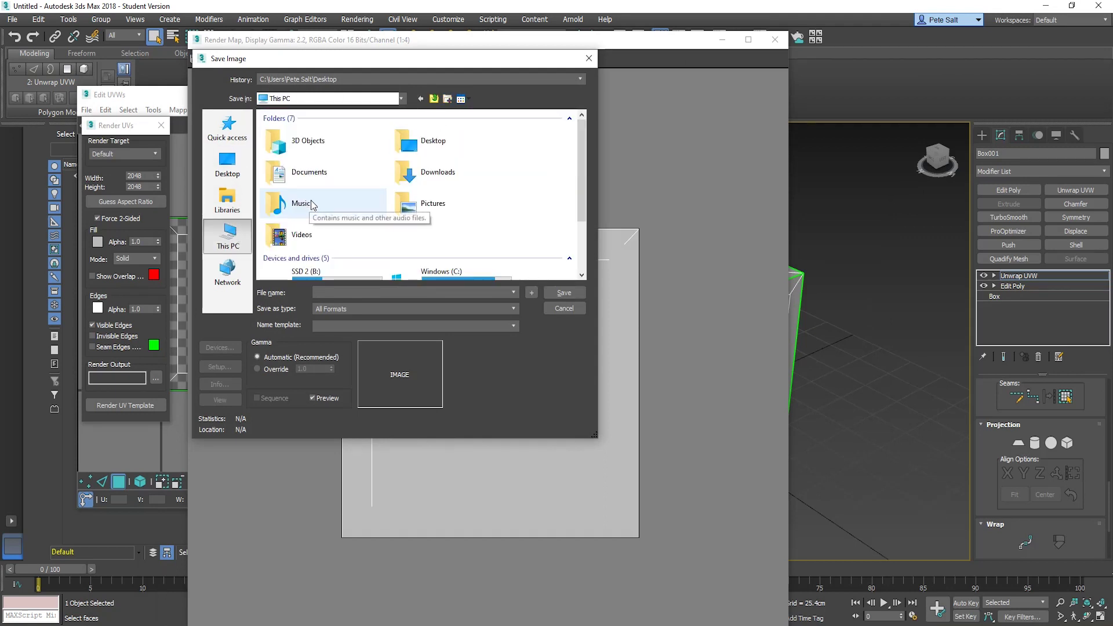
scroll(311, 206, "down", 3)
double_click(341, 251)
double_click(285, 129)
double_click(287, 129)
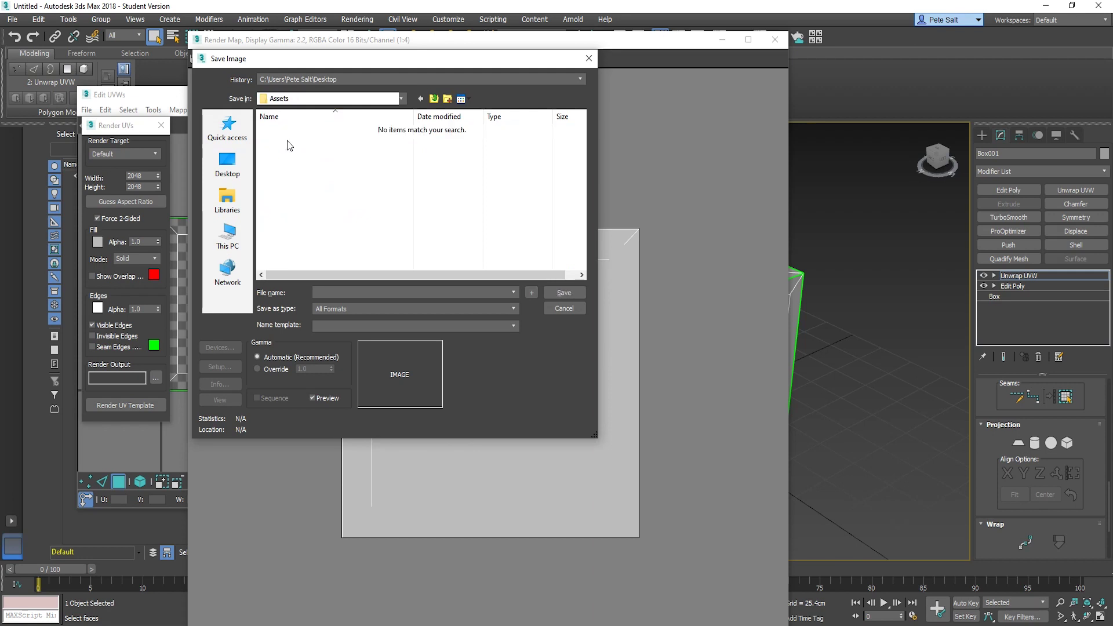
- Create a new folder named Crate inside the Assets folder
right_click(316, 174)
mouse_move(298, 316)
left_click(339, 315)
type("CFre")
key("BackSpace")
key("BackSpace")
type("rate")
key("Return")
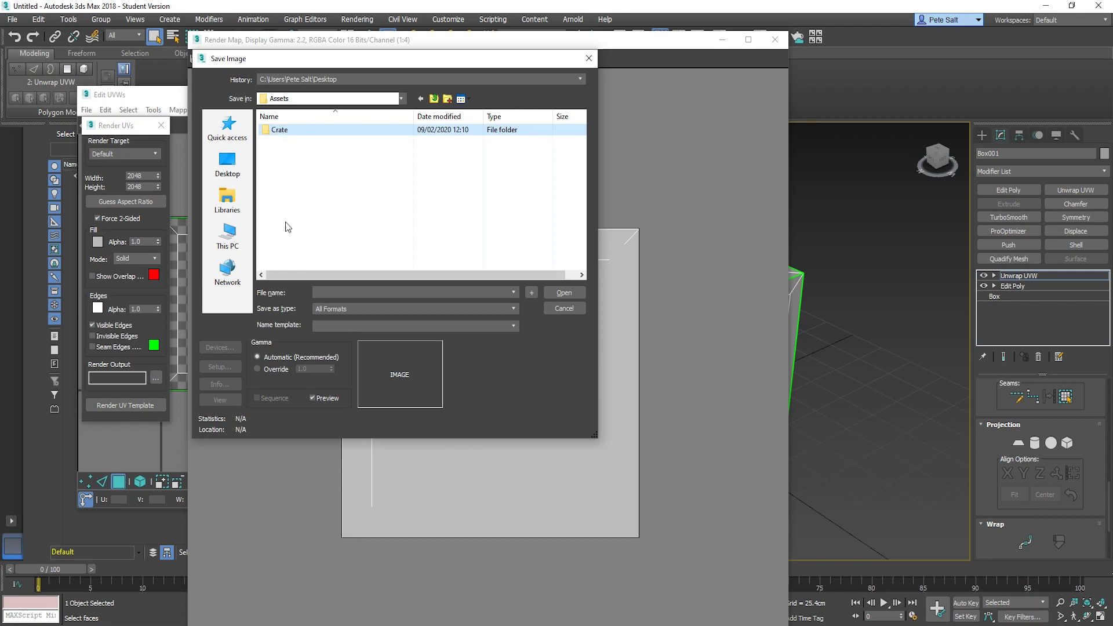
- Save the UV template in the Crate folder as a PNG image named Create_UVW, accepting the PNG configuration
double_click(284, 129)
type("Create_UVW")
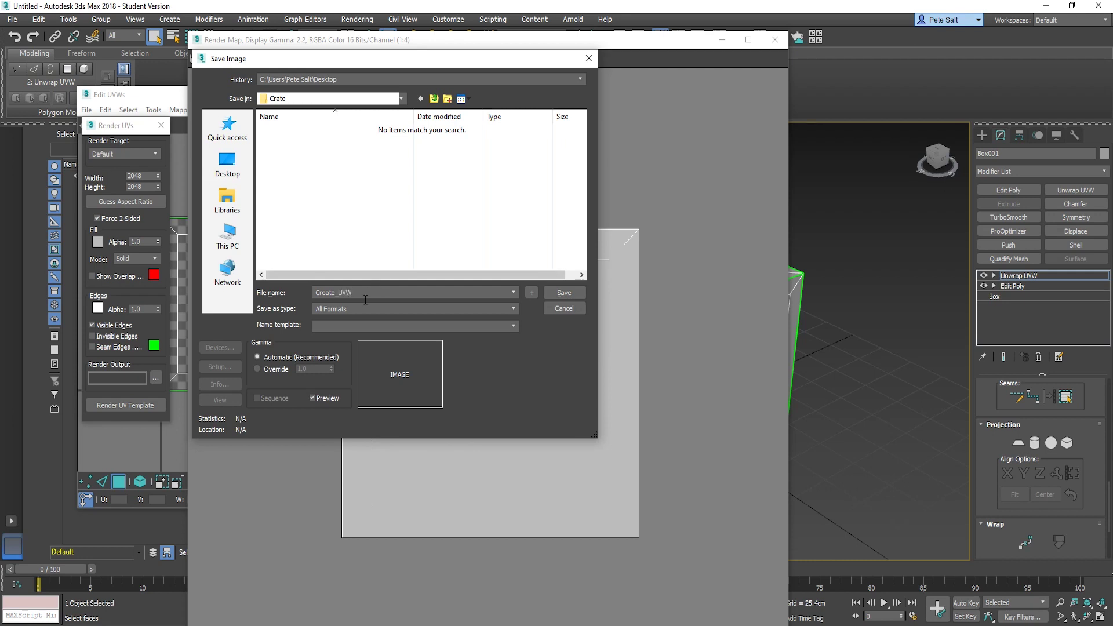
left_click(349, 309)
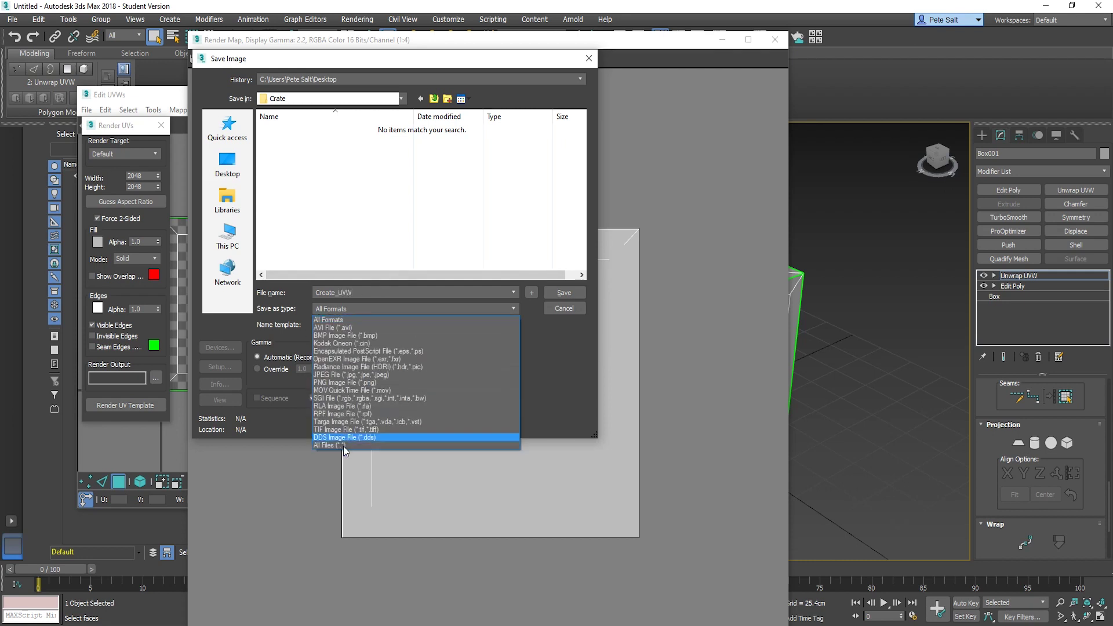
left_click(339, 383)
left_click(563, 292)
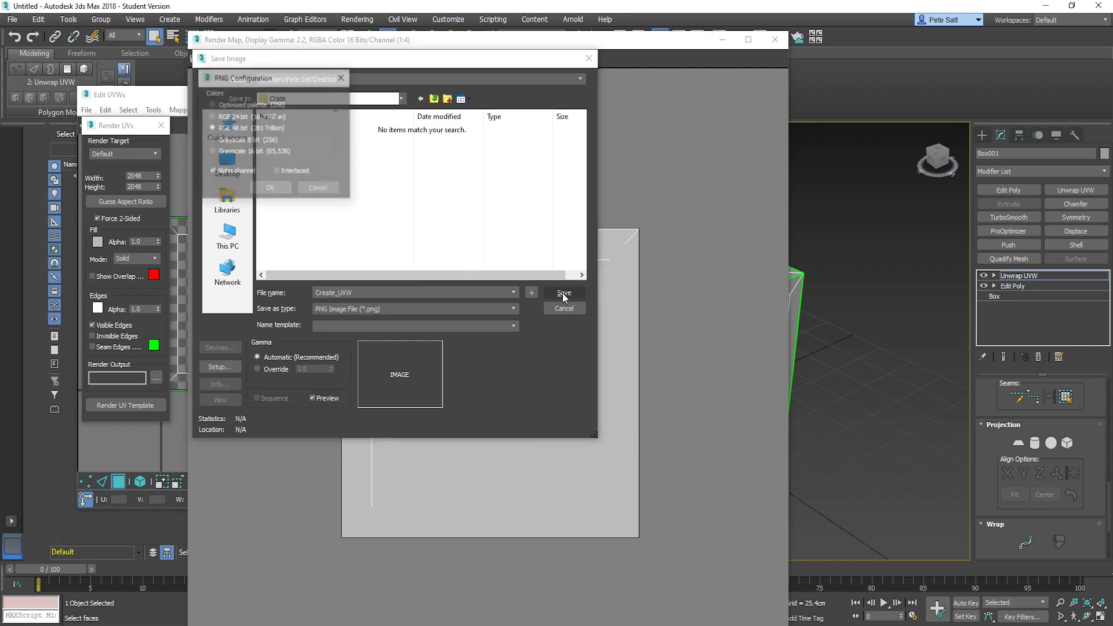
left_click(268, 191)
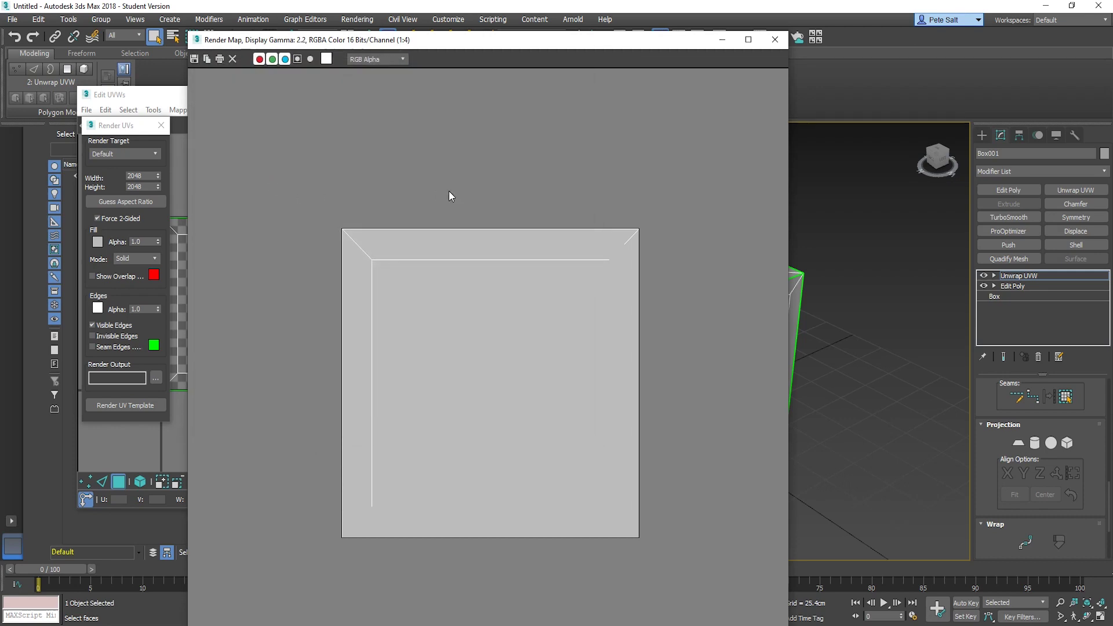
- Close the rendered map, the Render UVs dialog and the Edit UVWs window
left_click(782, 41)
left_click(162, 125)
left_click(452, 98)
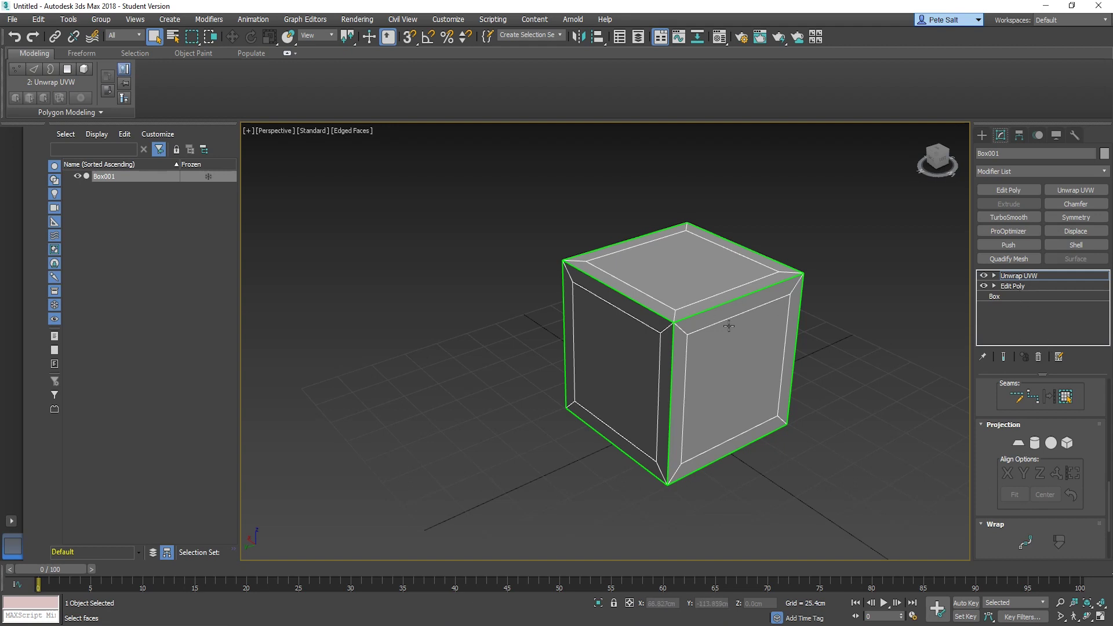
- Collapse the box's entire modifier stack into an Editable Poly
right_click(1023, 278)
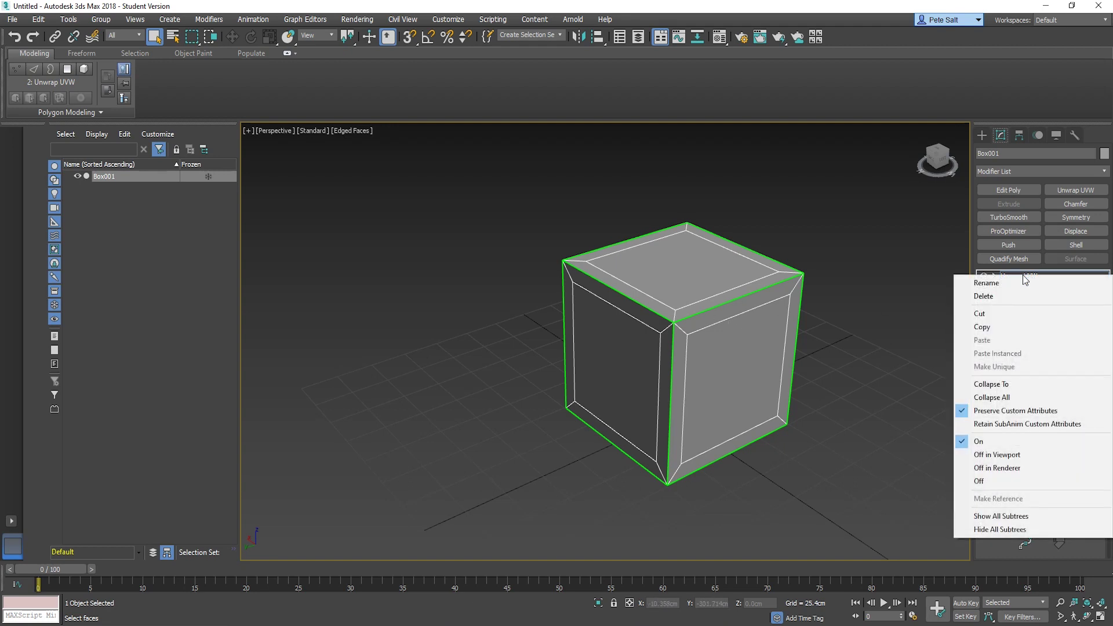
left_click(992, 397)
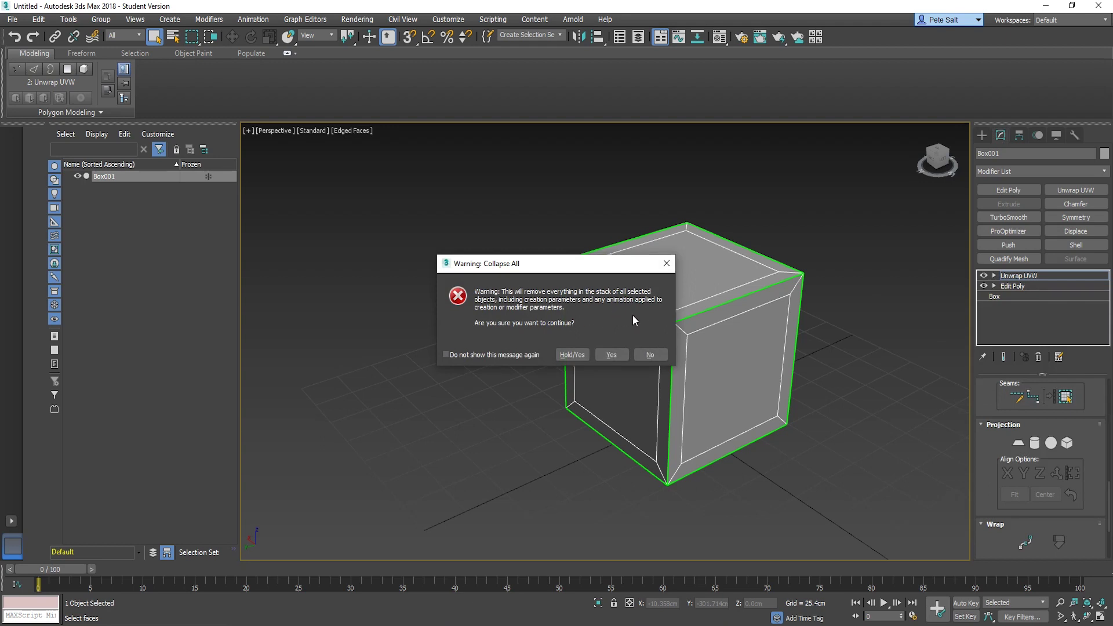
left_click(611, 355)
middle_click_drag(742, 335, 721, 341)
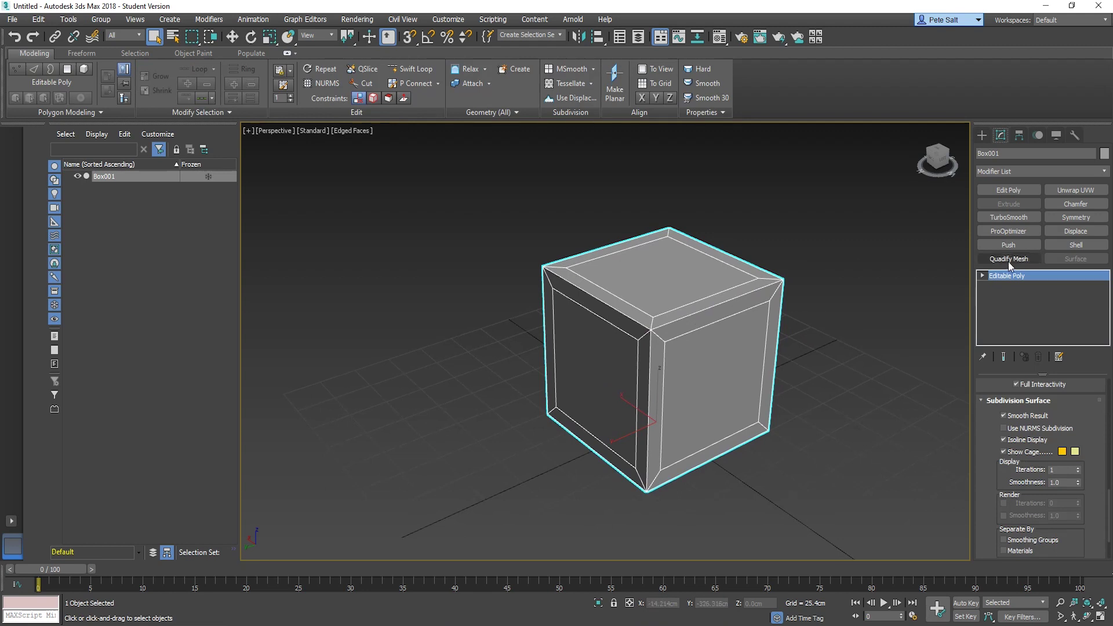
- Reapply Unwrap UVW to the collapsed box to check its UVs in the UV editor, and delete the modifier again
left_click(1073, 190)
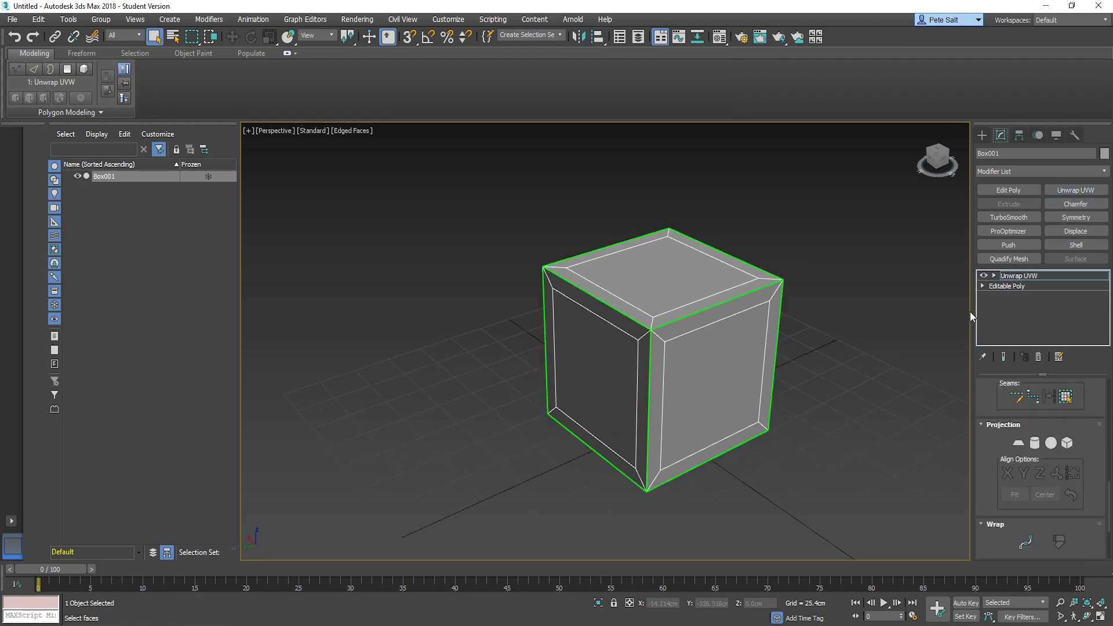
scroll(1052, 493, "down", 3)
scroll(1053, 486, "up", 6)
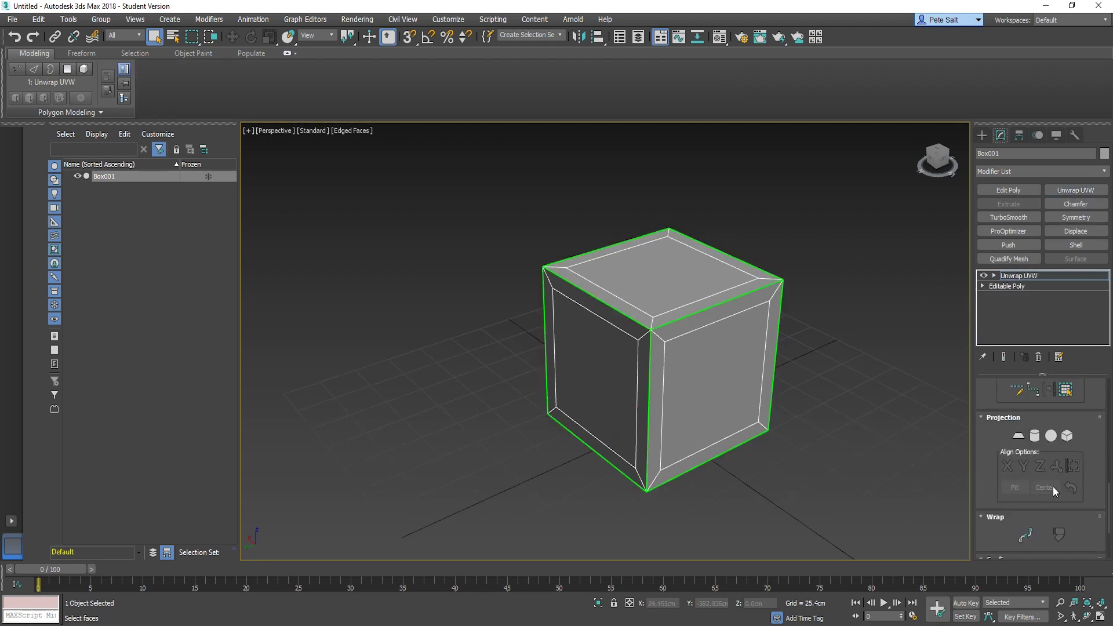
scroll(1063, 479, "up", 2)
left_click(1036, 485)
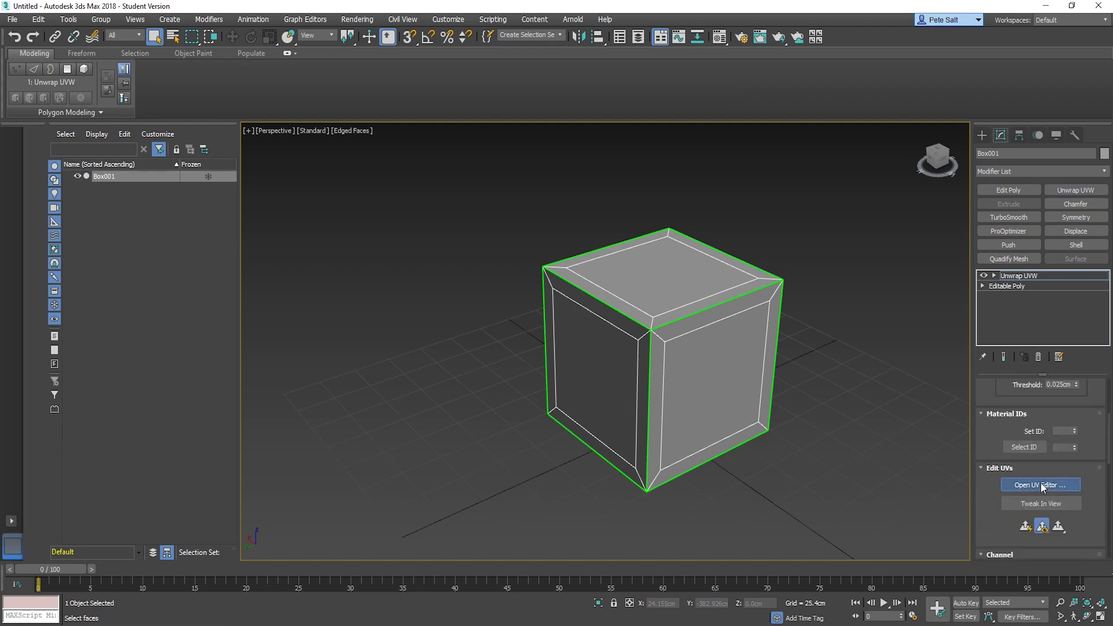
left_click(388, 56)
right_click(1027, 277)
left_click(984, 294)
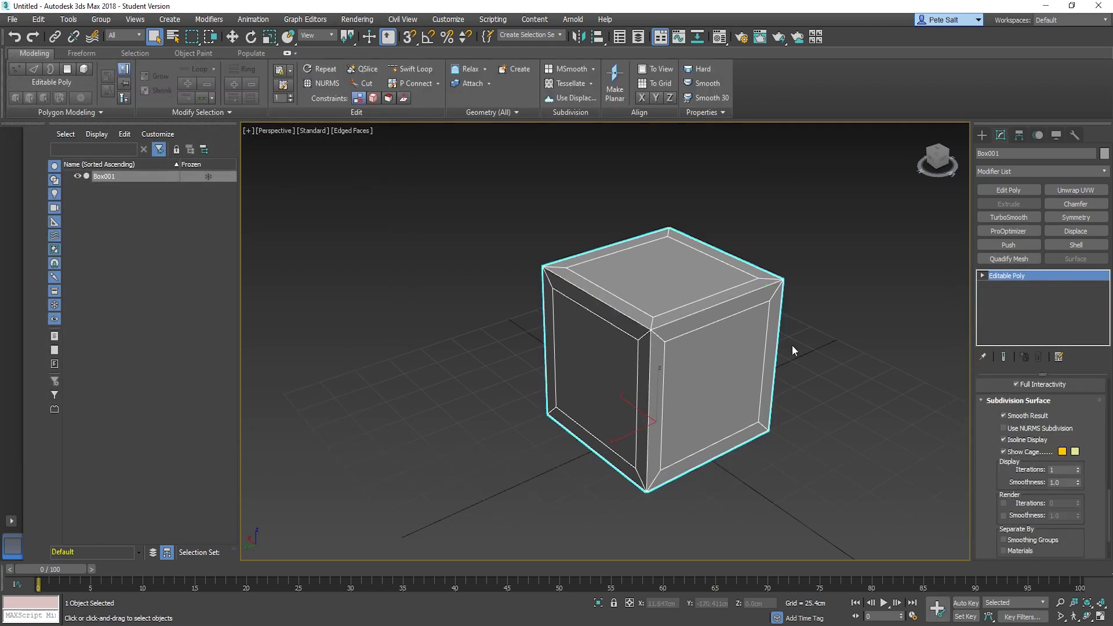
- Start an FBX export of the crate and browse to the Crate folder under _Tutorials > Assets on the Elements (G:) drive
middle_click_drag(727, 343, 563, 238, "alt")
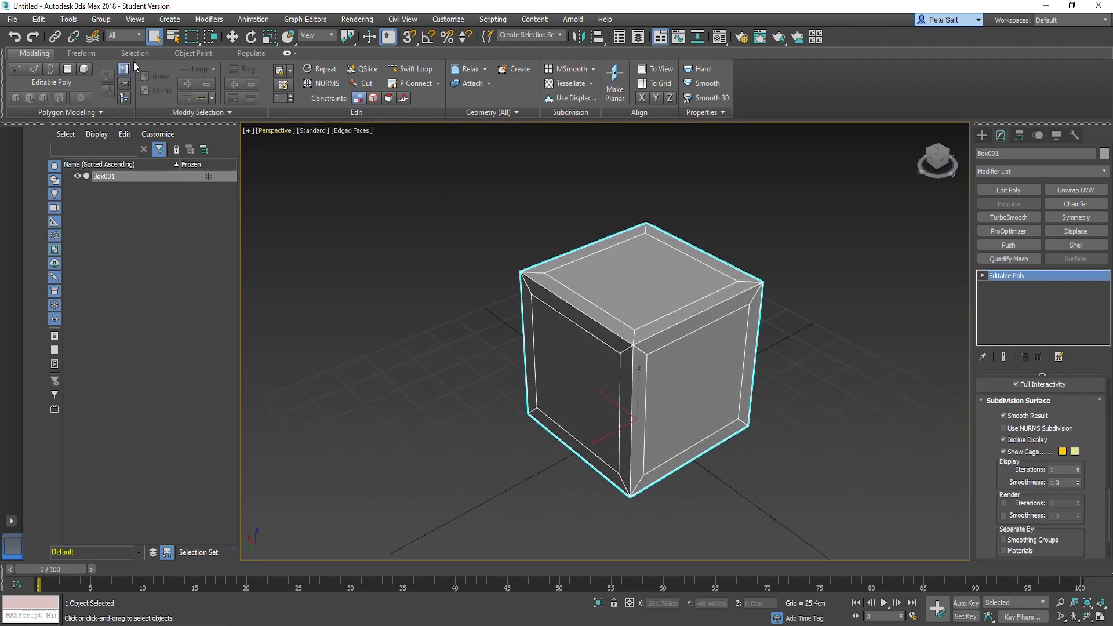
left_click(12, 19)
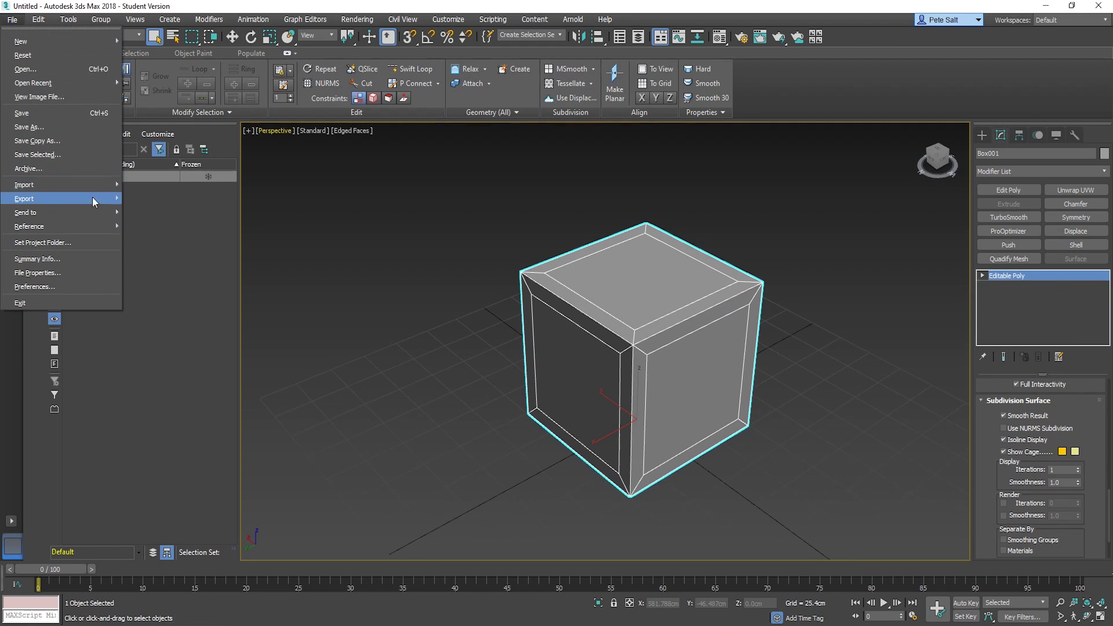
mouse_move(92, 198)
left_click(172, 207)
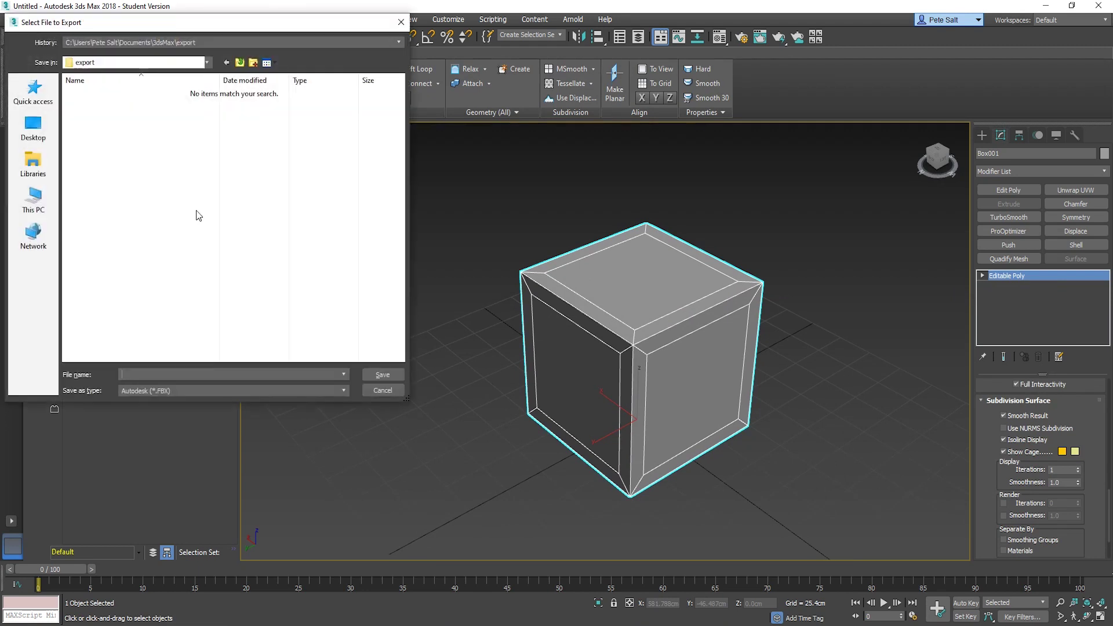
left_click(42, 203)
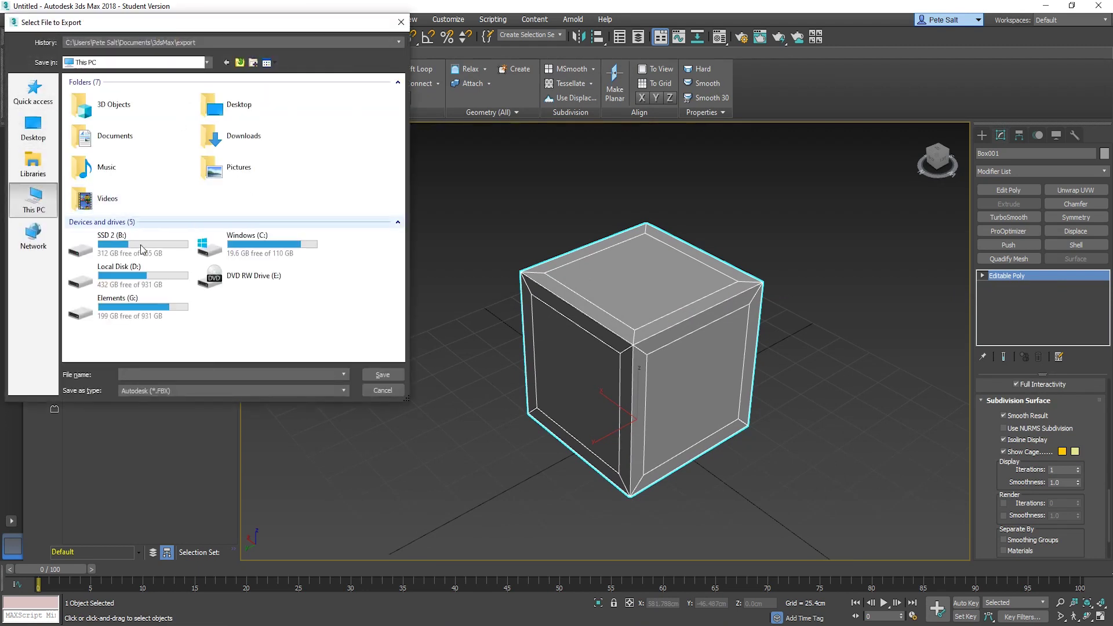
double_click(142, 308)
double_click(90, 93)
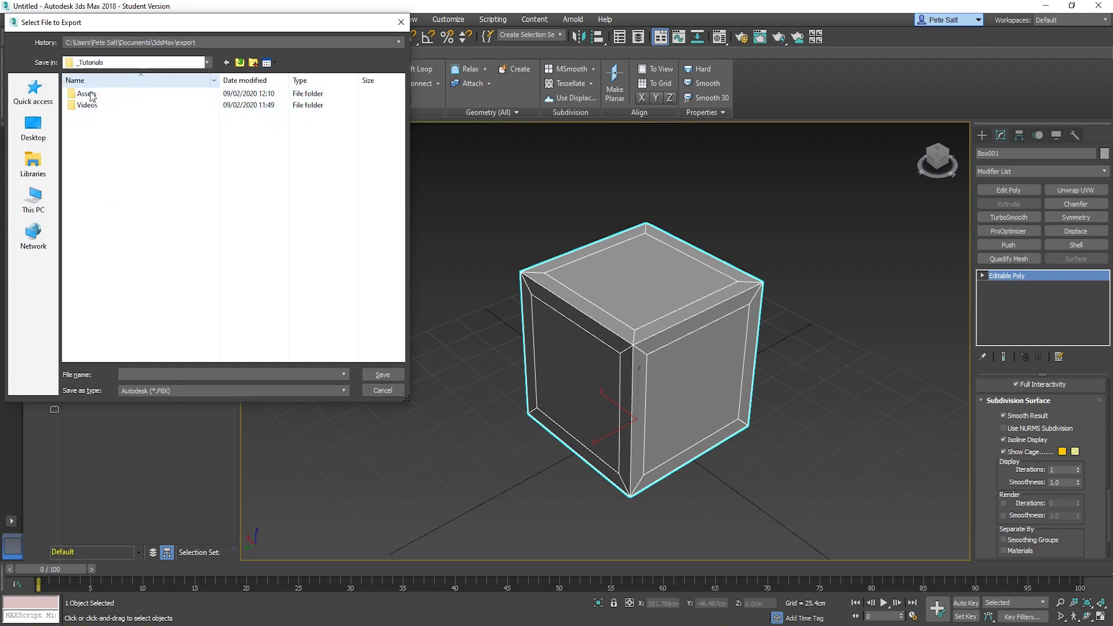
double_click(86, 95)
double_click(87, 95)
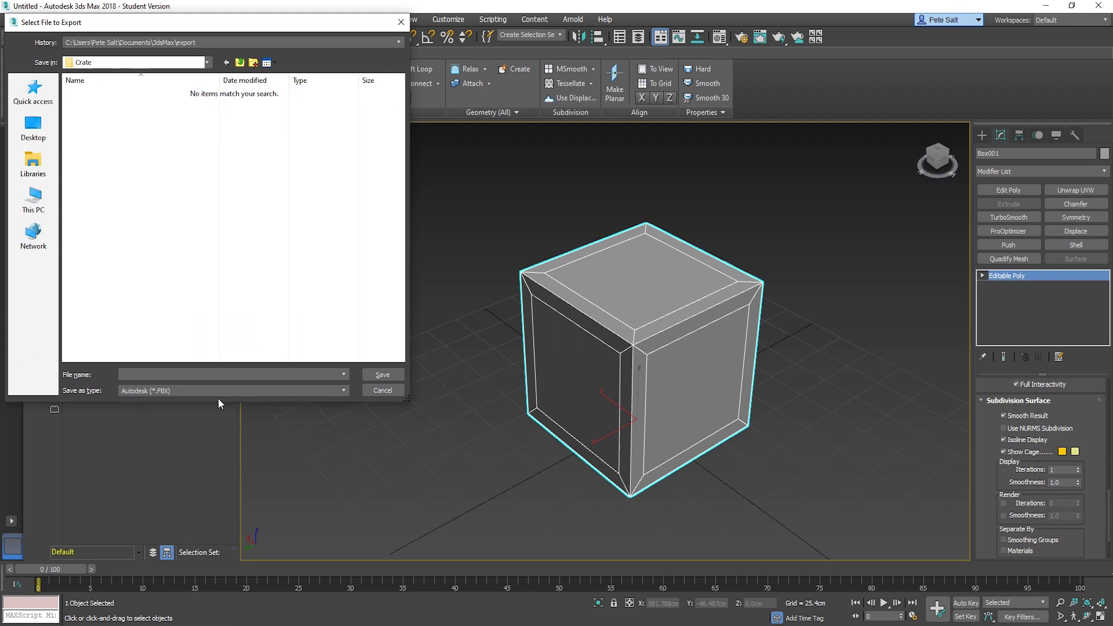
- Name the FBX export file Crate and confirm the file name
left_click_drag(276, 25, 292, 48)
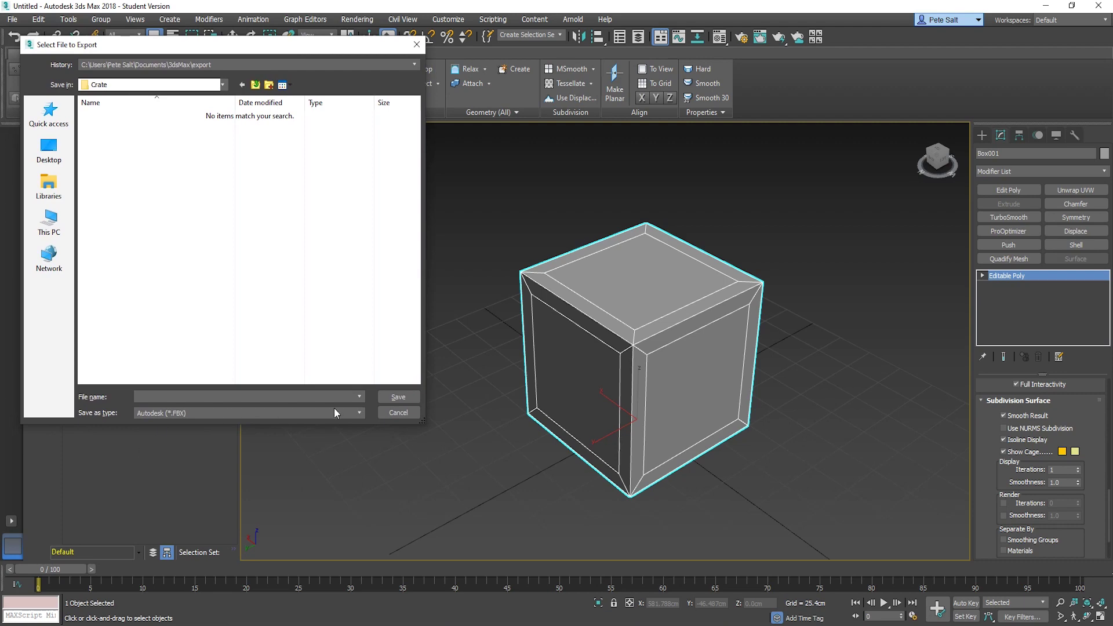
left_click(236, 399)
type("Crate")
key("Return")
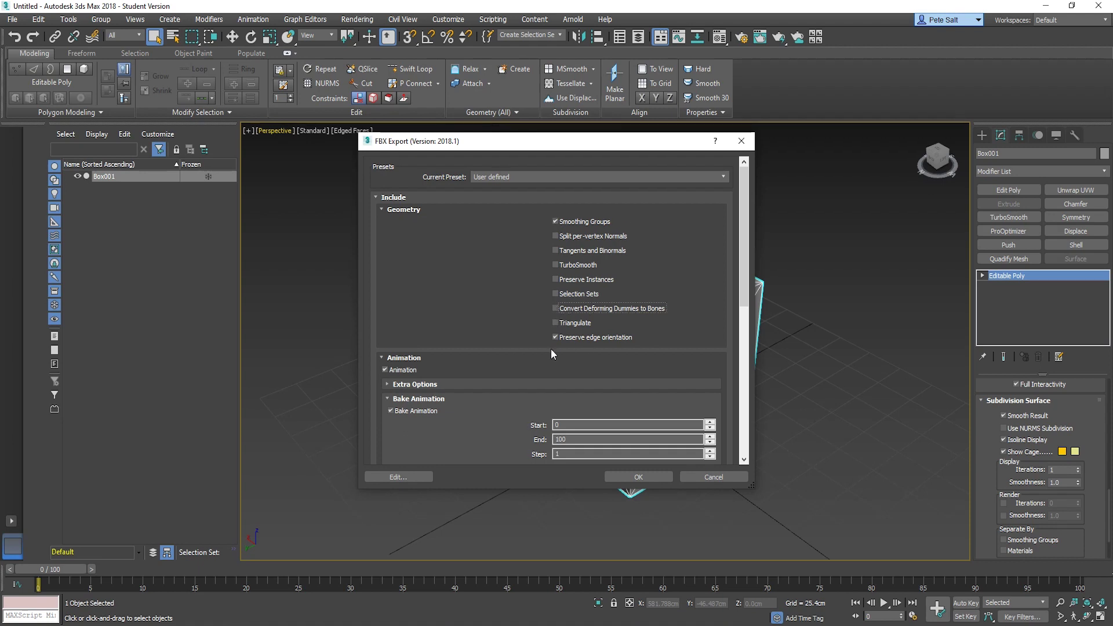
- Disable Animation in the FBX export options, keep the file format version at FBX 2014/2015, and complete the export
left_click(383, 358)
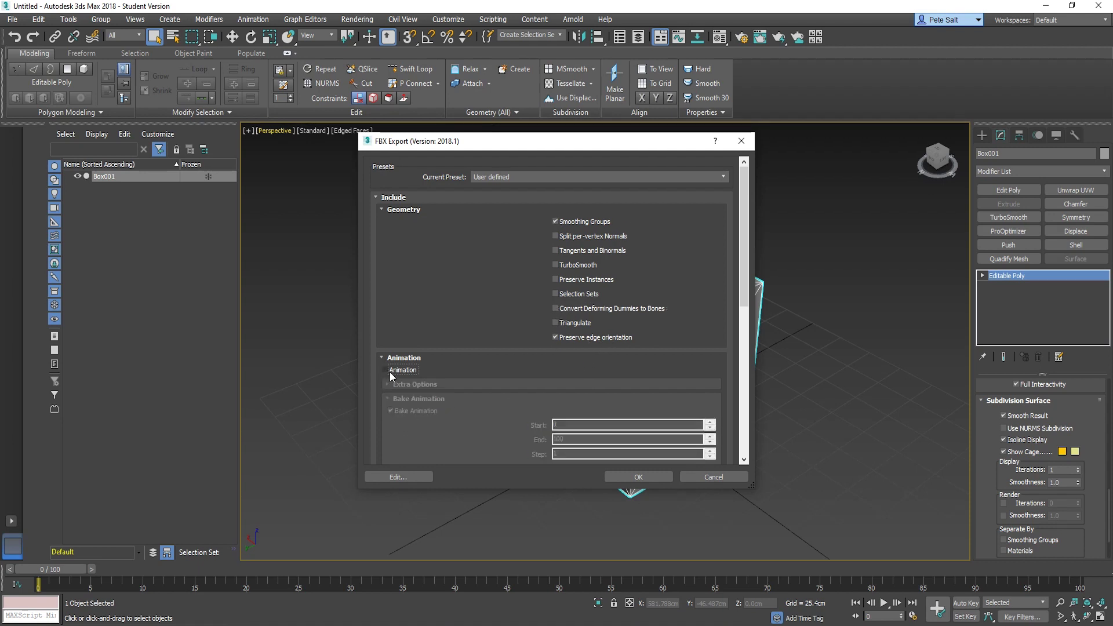
scroll(701, 331, "down", 3)
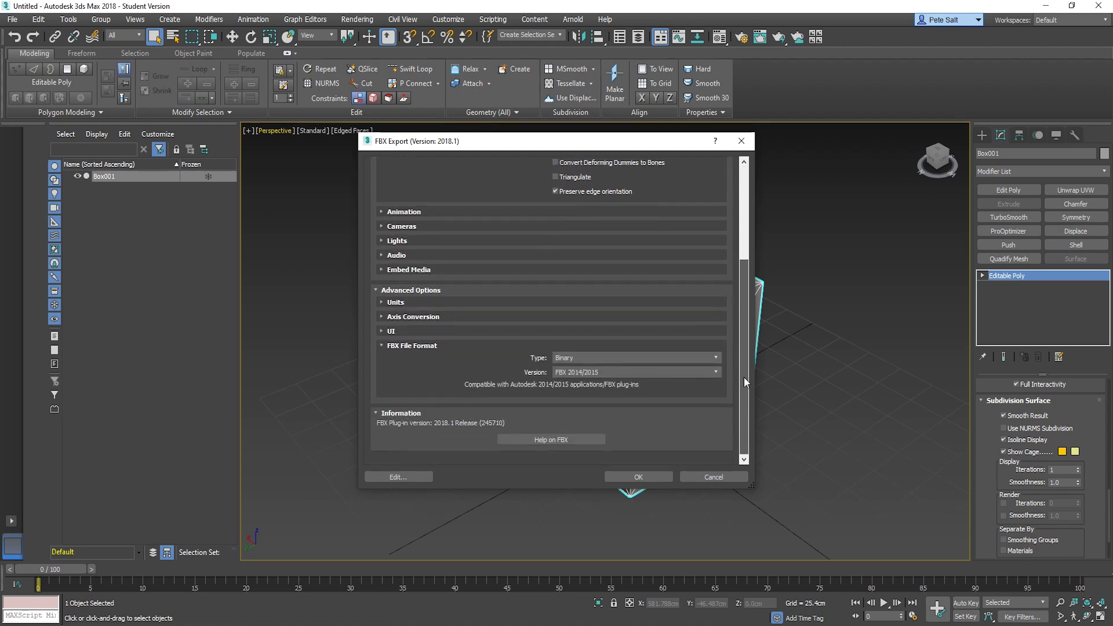
left_click(613, 372)
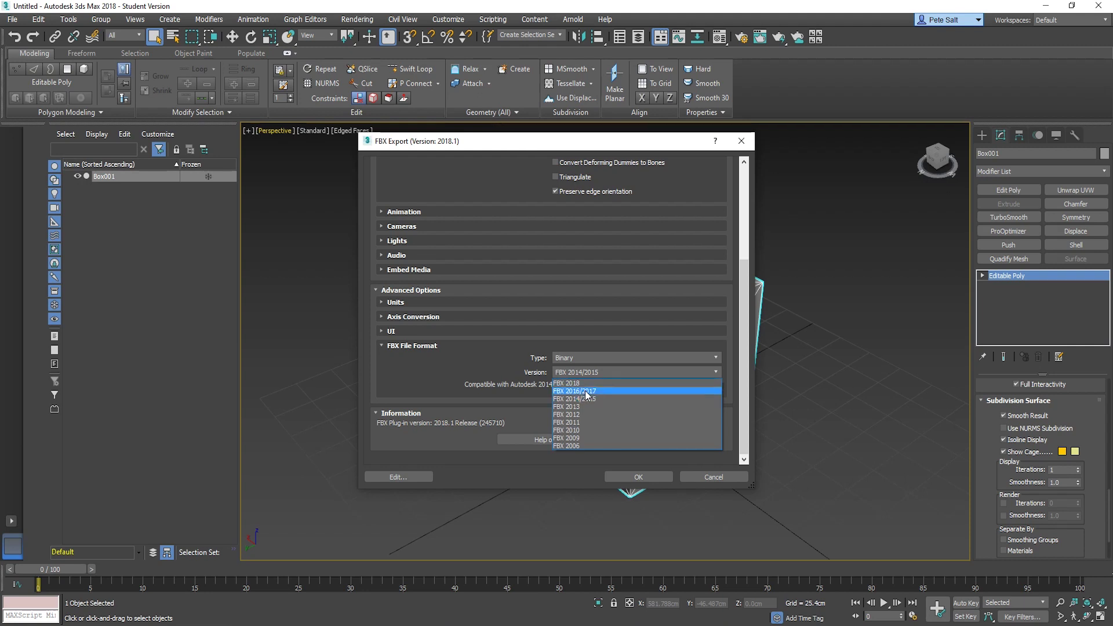
left_click(613, 371)
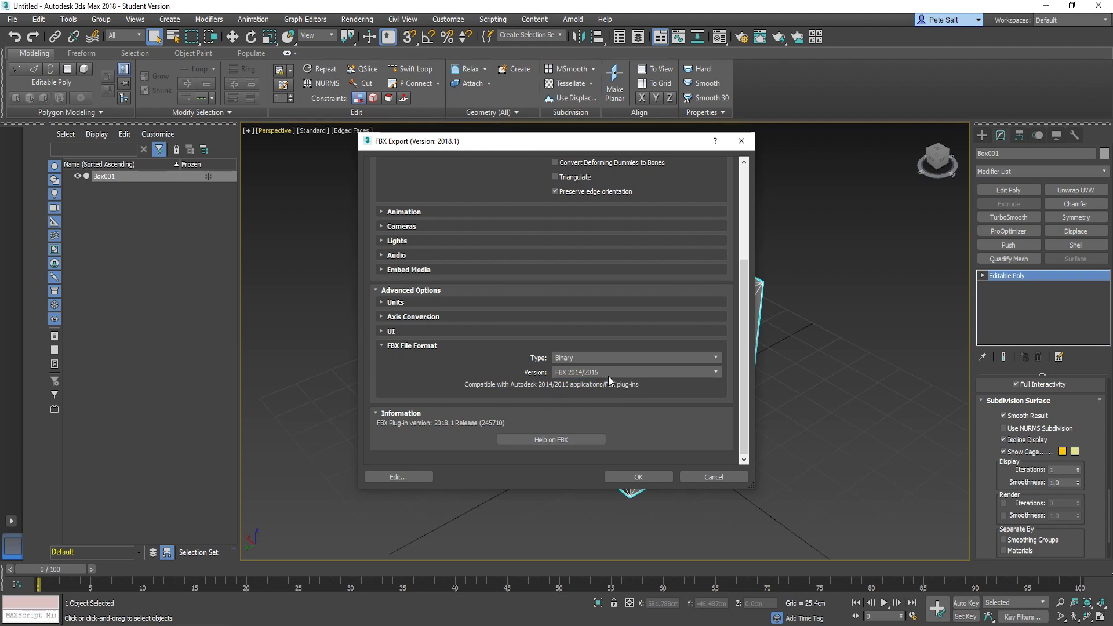
left_click(649, 475)
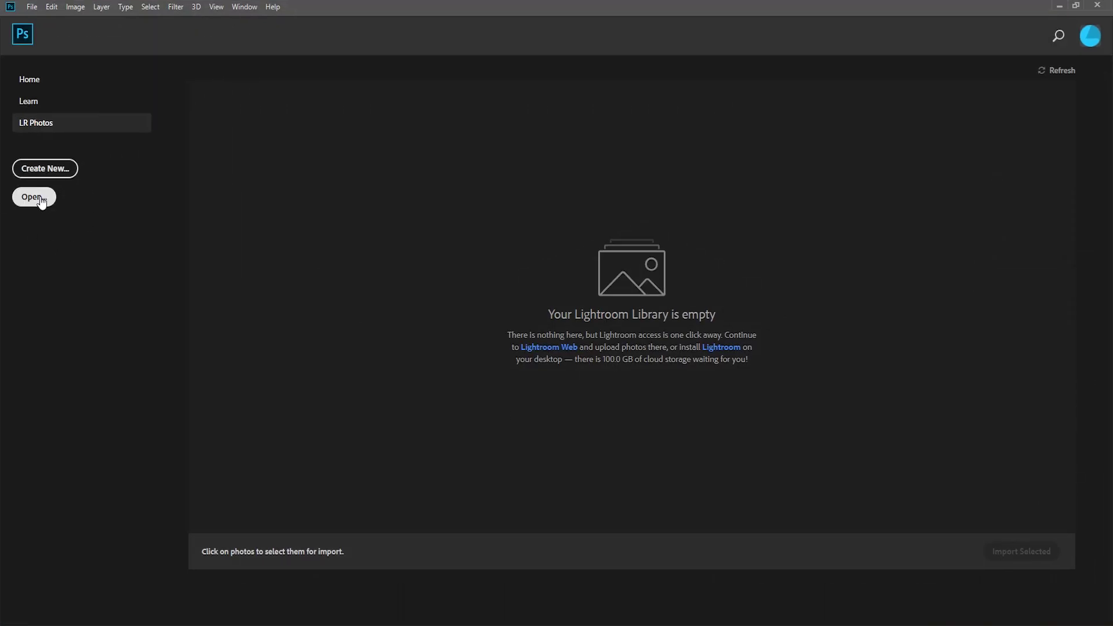
- Switch to Photoshop and open the UV template Create_UVW.png from the Crate folder under _Tutorials > Assets
left_click(42, 202)
left_click(166, 100)
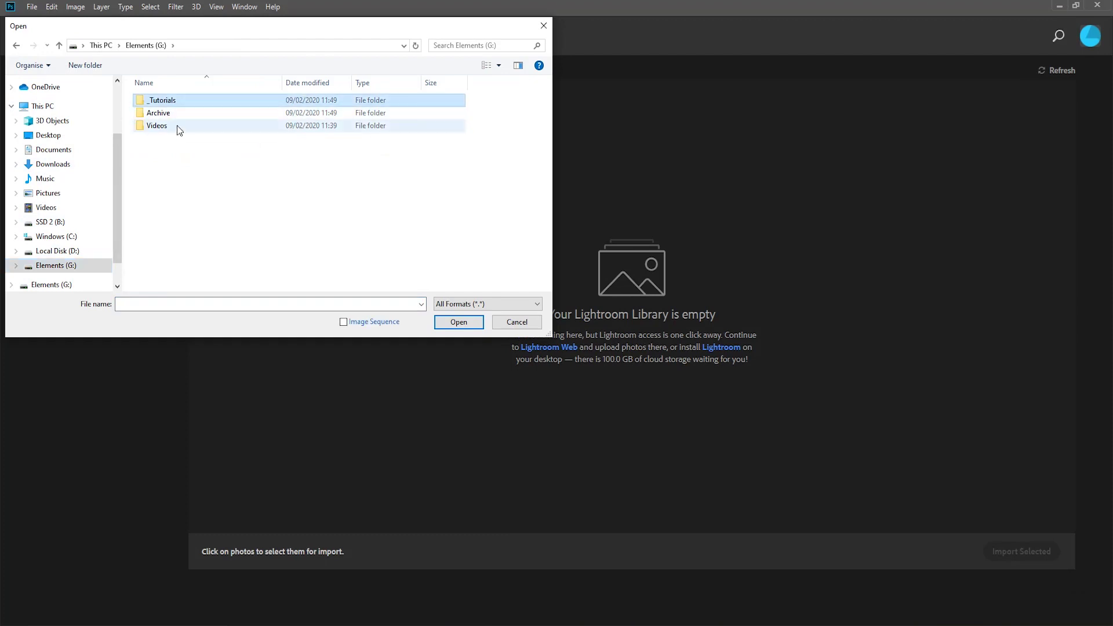
double_click(164, 101)
double_click(158, 102)
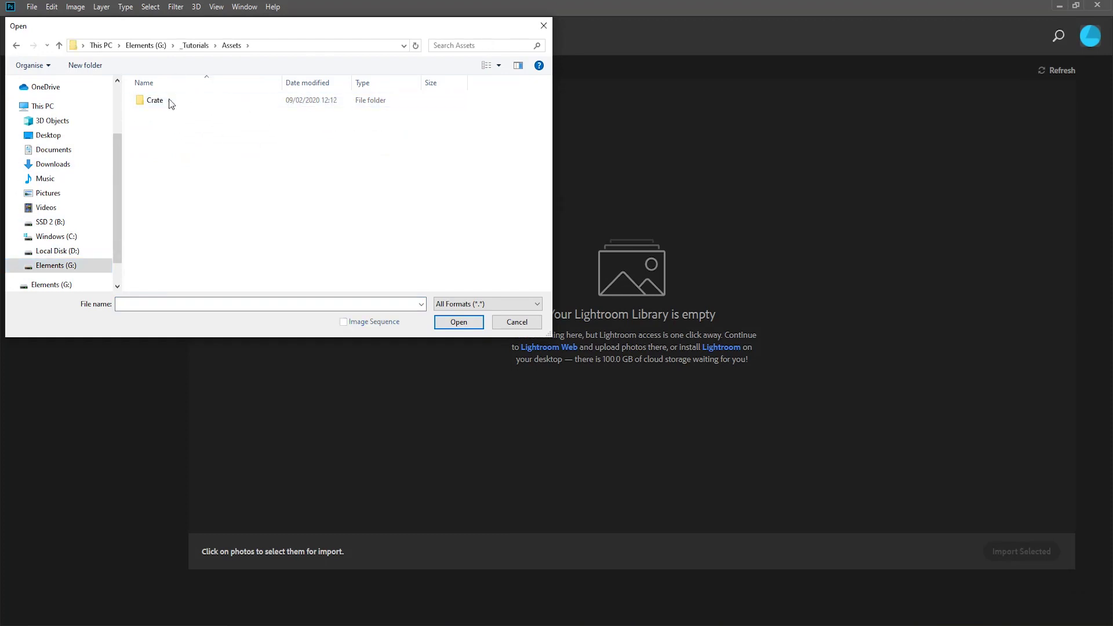
double_click(187, 100)
left_click(231, 113)
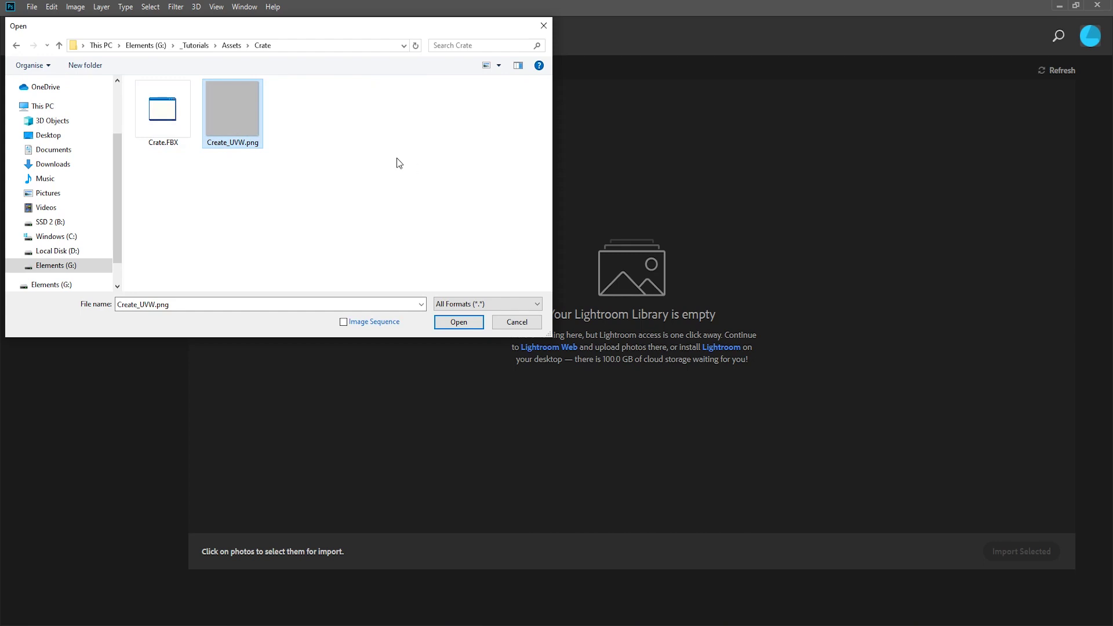
left_click(462, 323)
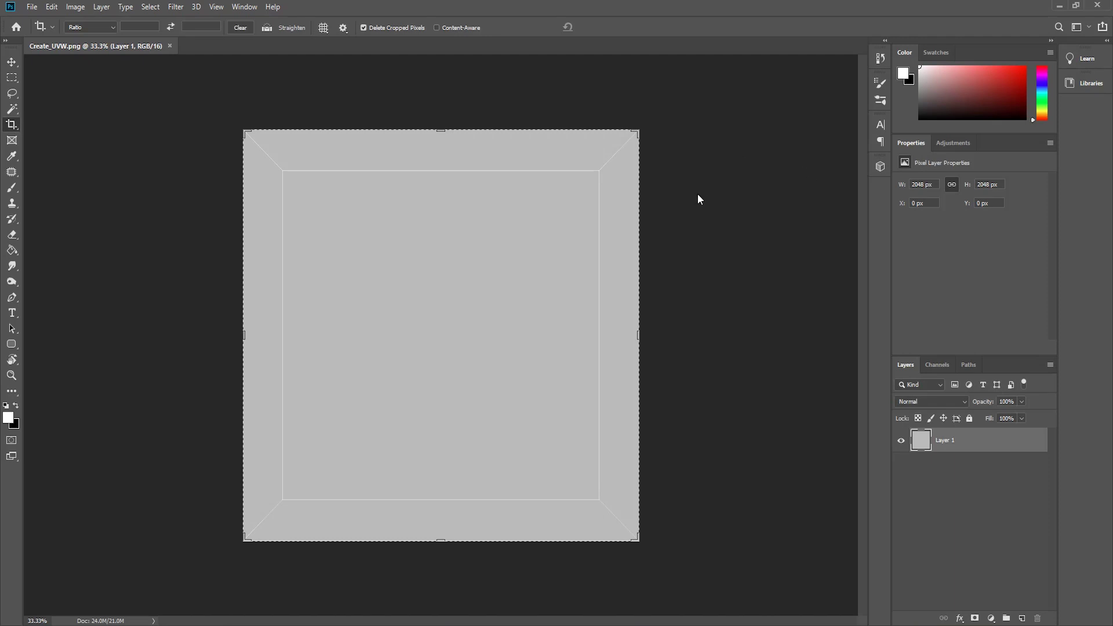
- Fill the inner square of the UV template with bright red using the Paint Bucket tool
left_click(12, 62)
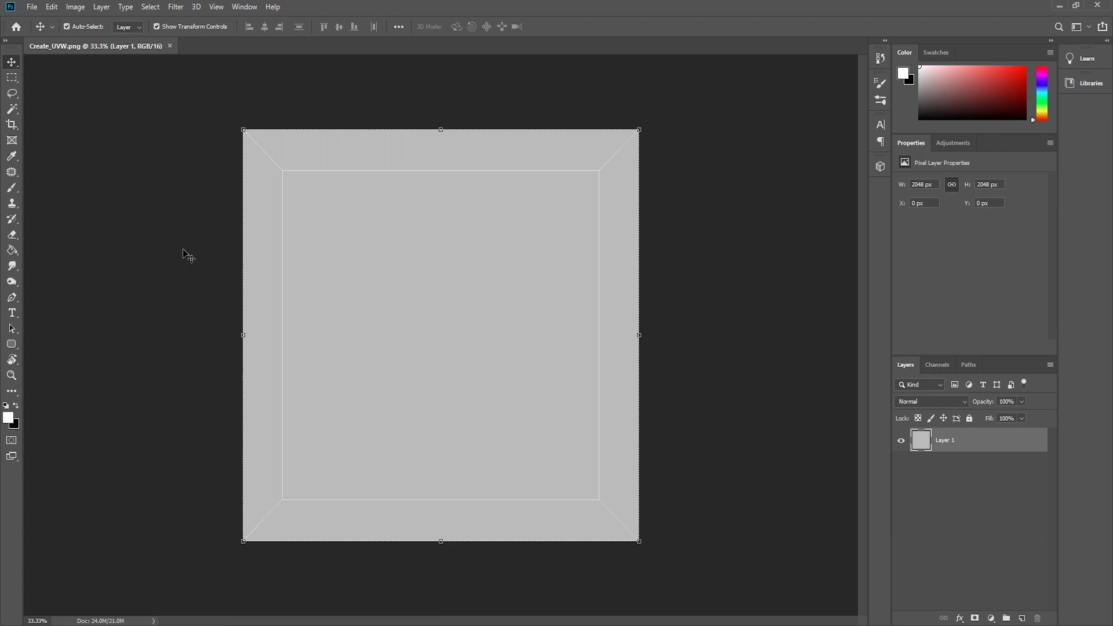
right_click(14, 253)
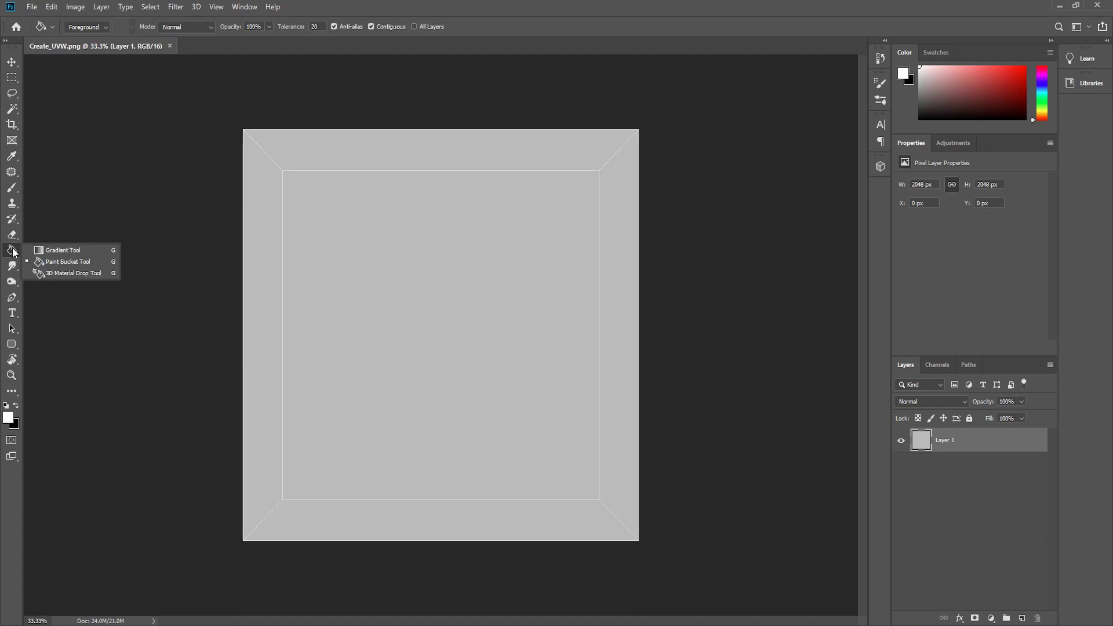
left_click(29, 250)
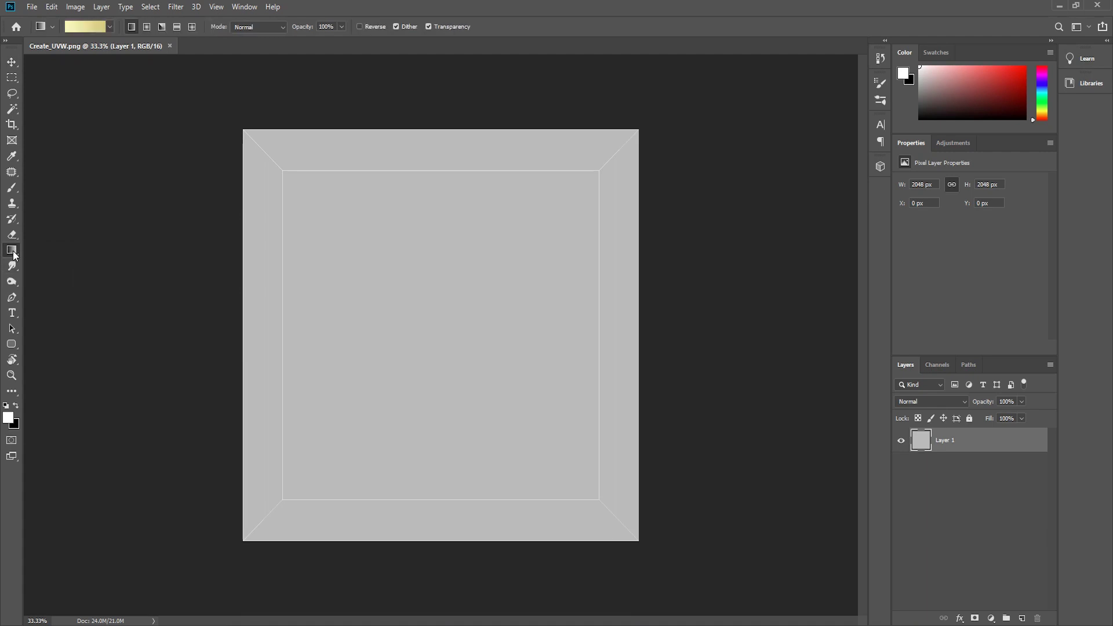
right_click(13, 252)
left_click(68, 262)
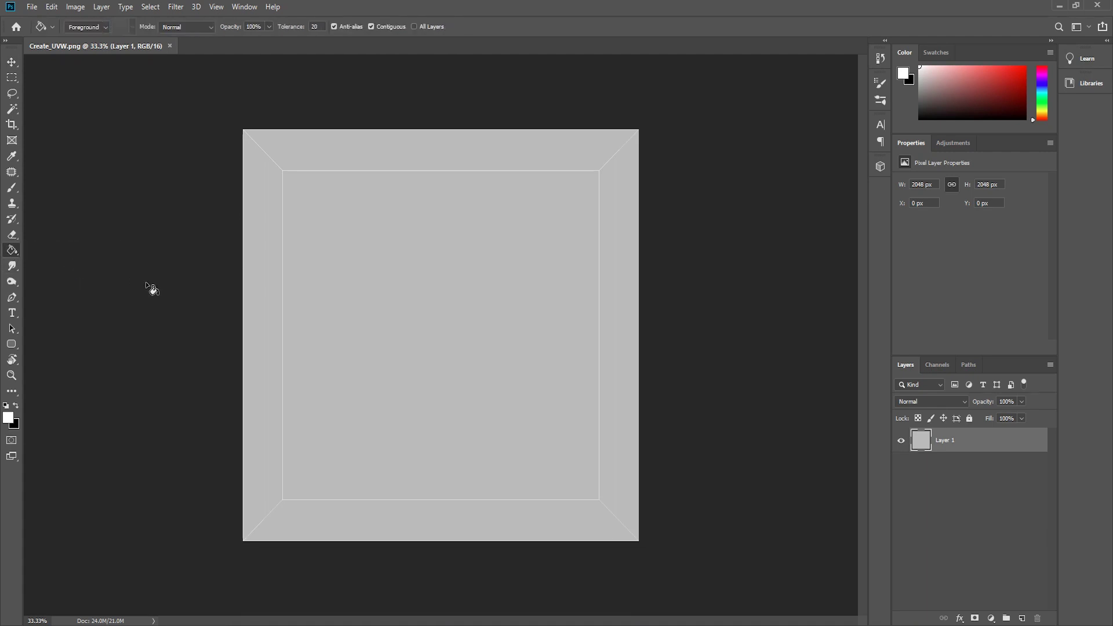
left_click_drag(994, 87, 1018, 71)
left_click(440, 326)
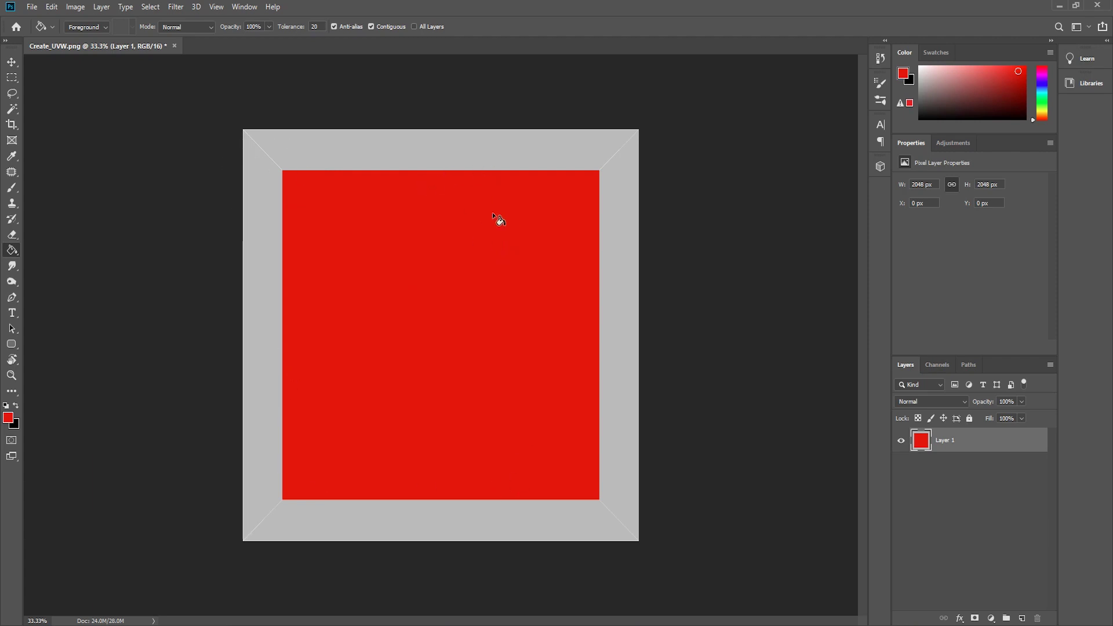
- Fill all four border strips around the red square with dark blue and check the filled upper-right corner up close
left_click_drag(1042, 116, 1042, 83)
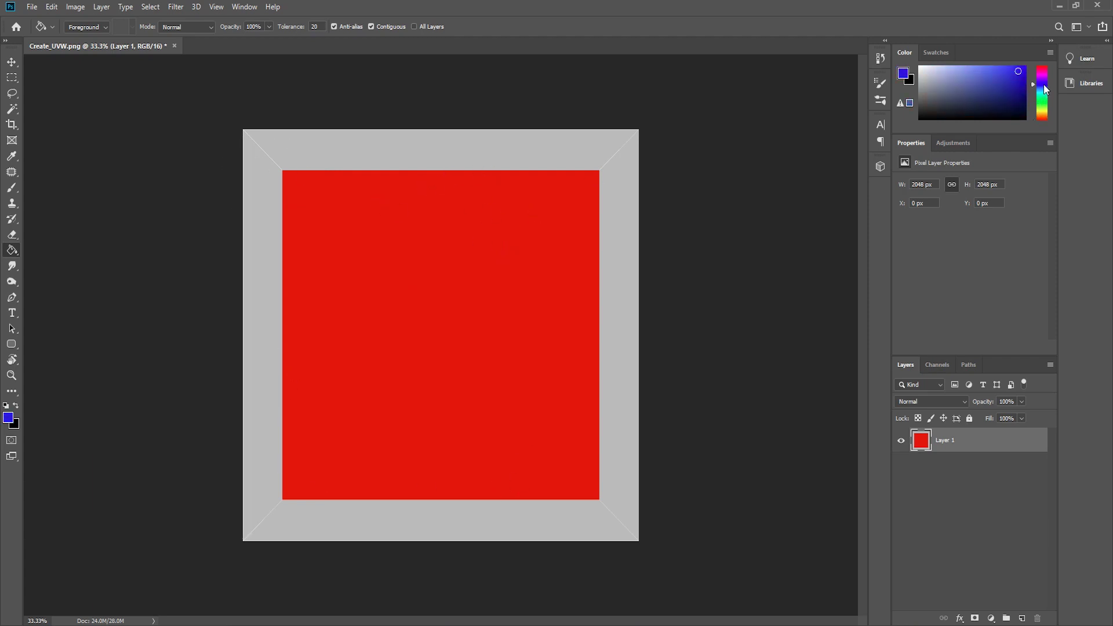
left_click(1006, 82)
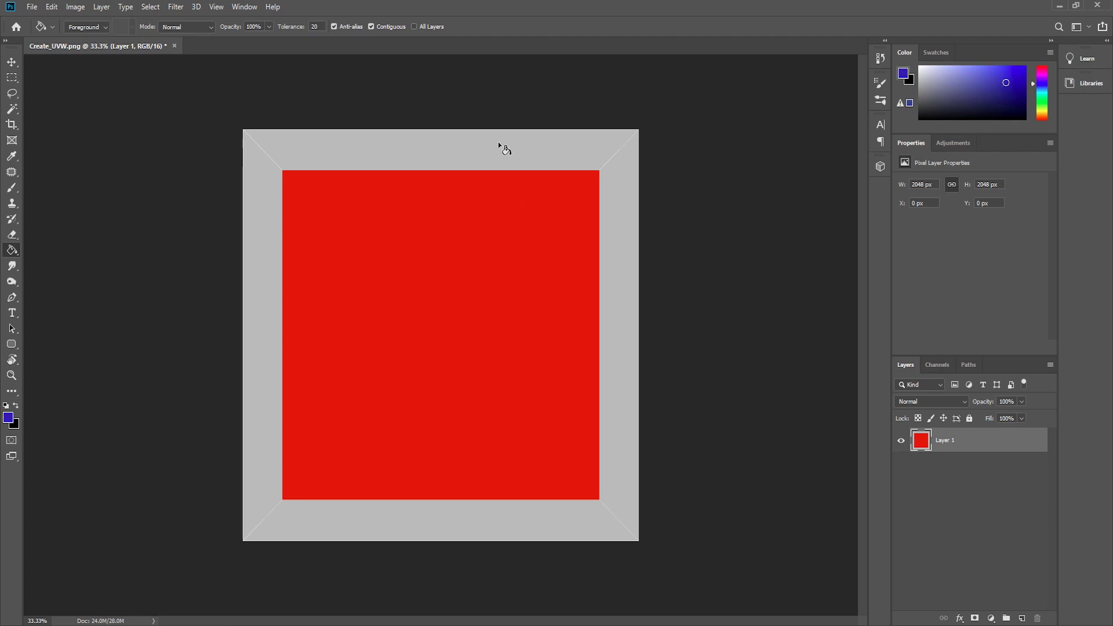
left_click(447, 152)
left_click(271, 251)
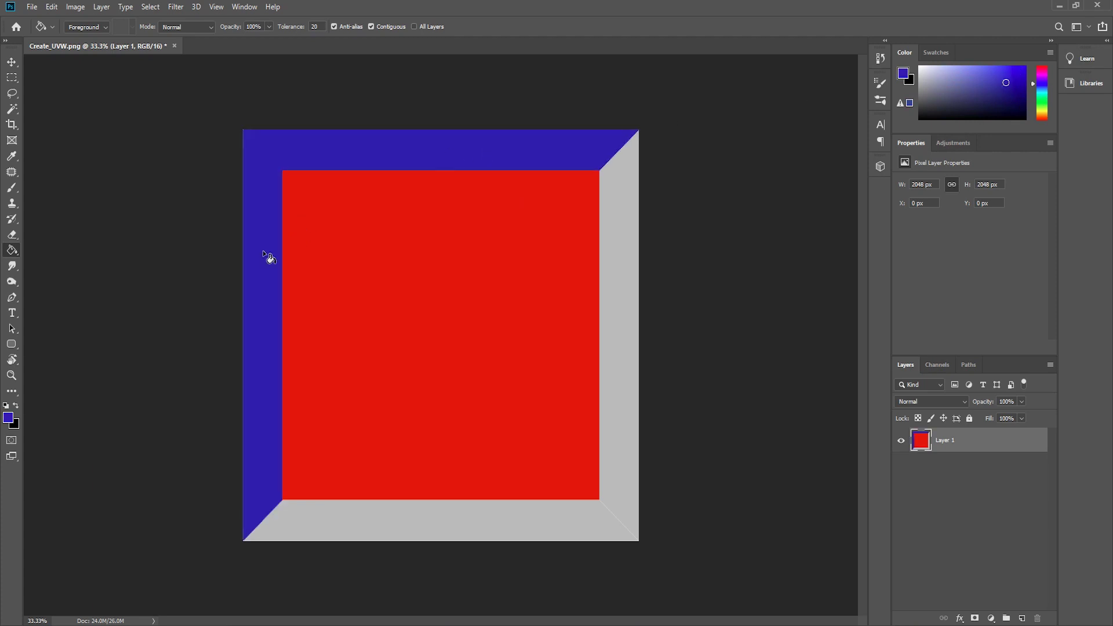
left_click(410, 520)
left_click(614, 316)
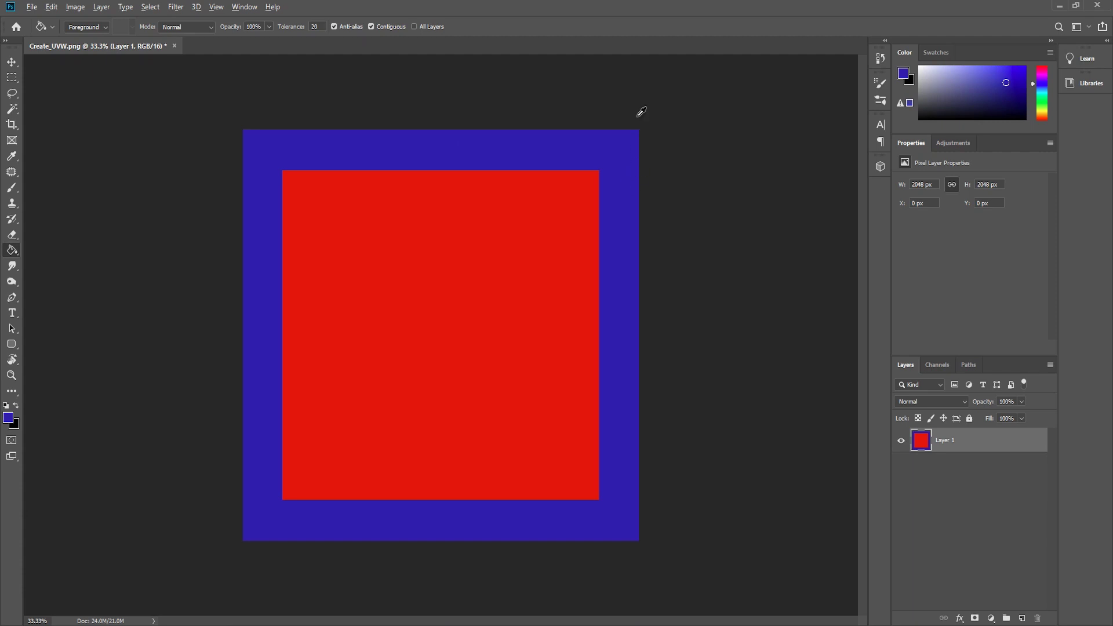
scroll(646, 120, "up", 5, "alt")
left_click_drag(694, 111, 654, 220)
scroll(644, 194, "up", 3, "alt")
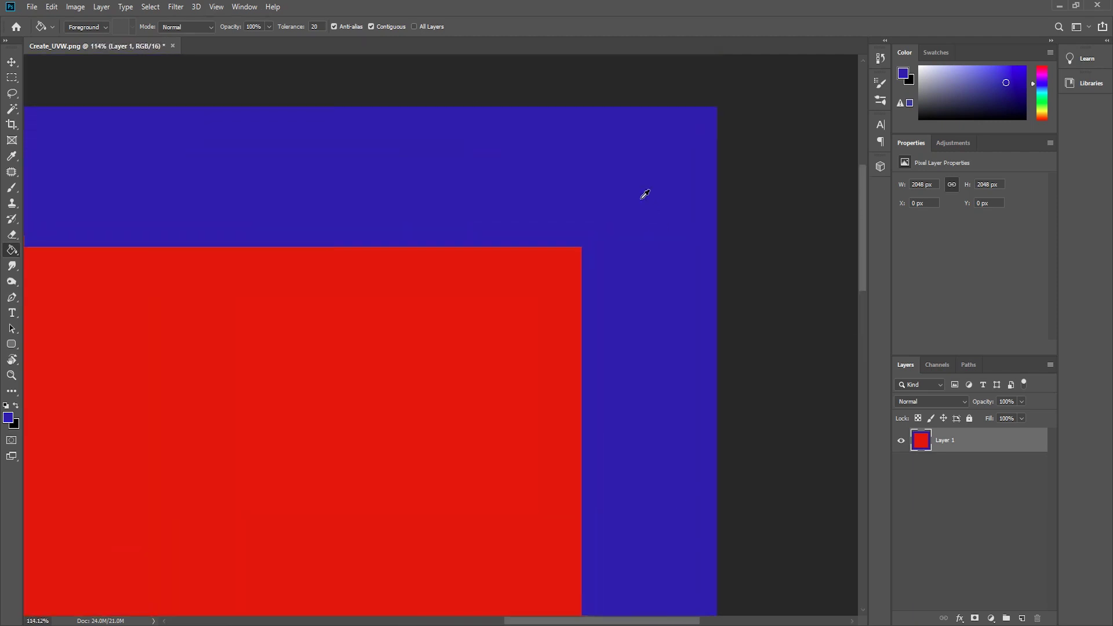
scroll(647, 194, "down", 6, "alt")
scroll(637, 215, "down", 1, "alt")
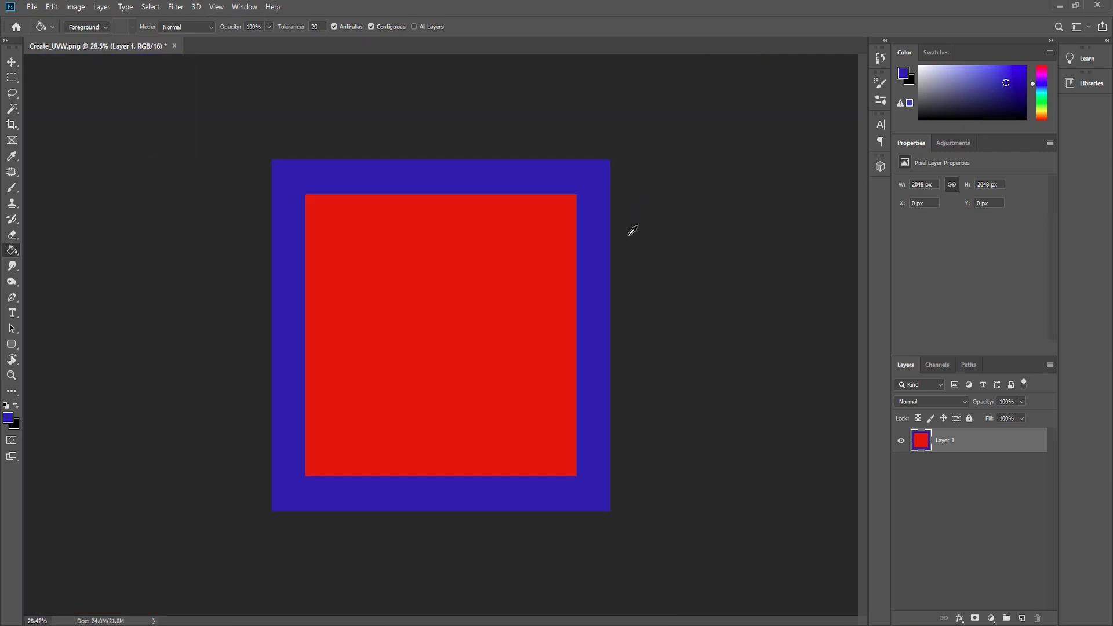
scroll(631, 231, "up", 2, "alt")
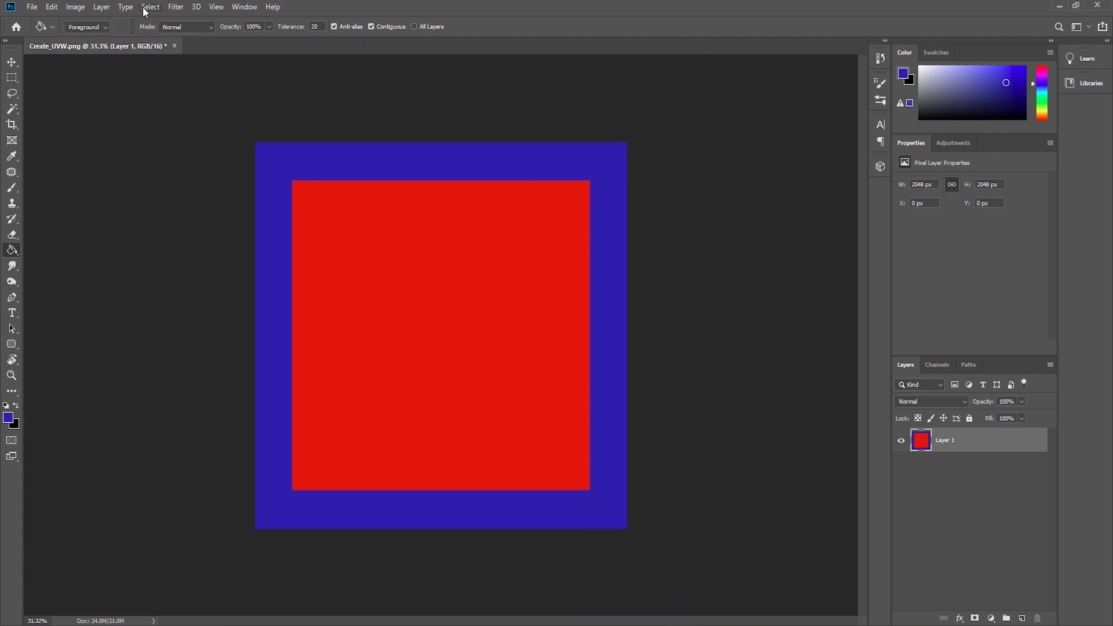
- Save the coloured template as a PNG copy named Create_UVW2 with Large file size, and close the original document without saving its changes
left_click(32, 7)
left_click(63, 142)
left_click(114, 263)
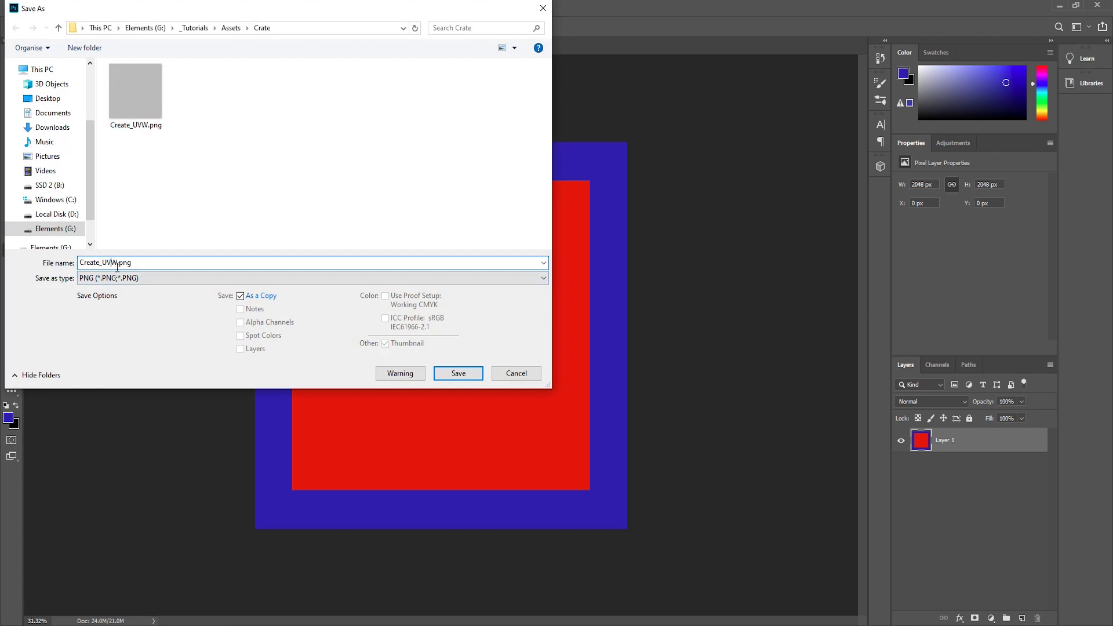
type("2")
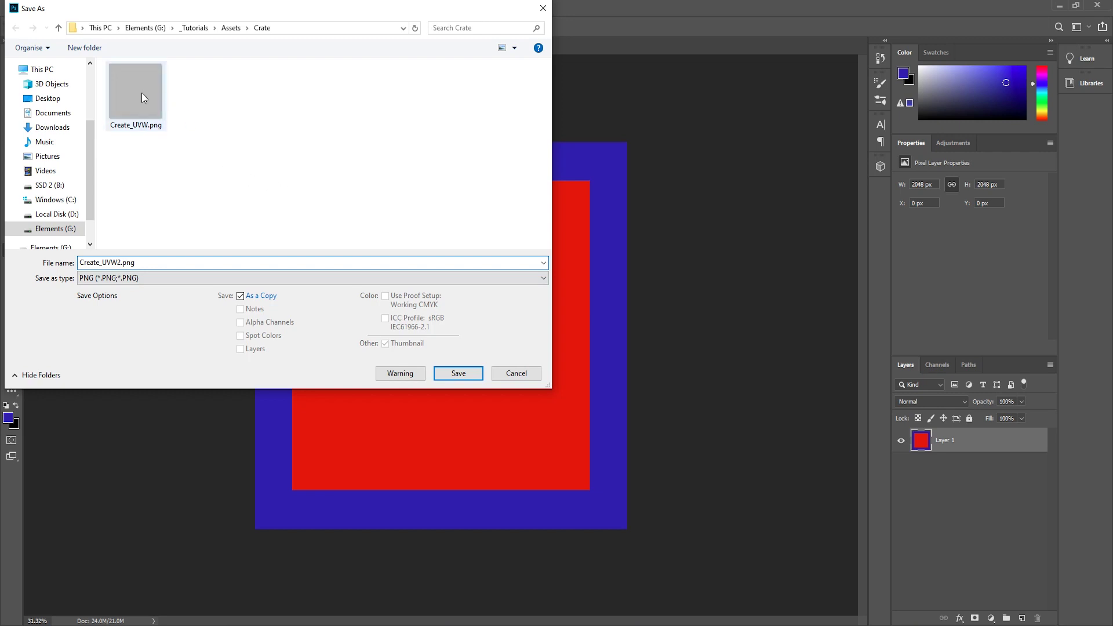
left_click(462, 374)
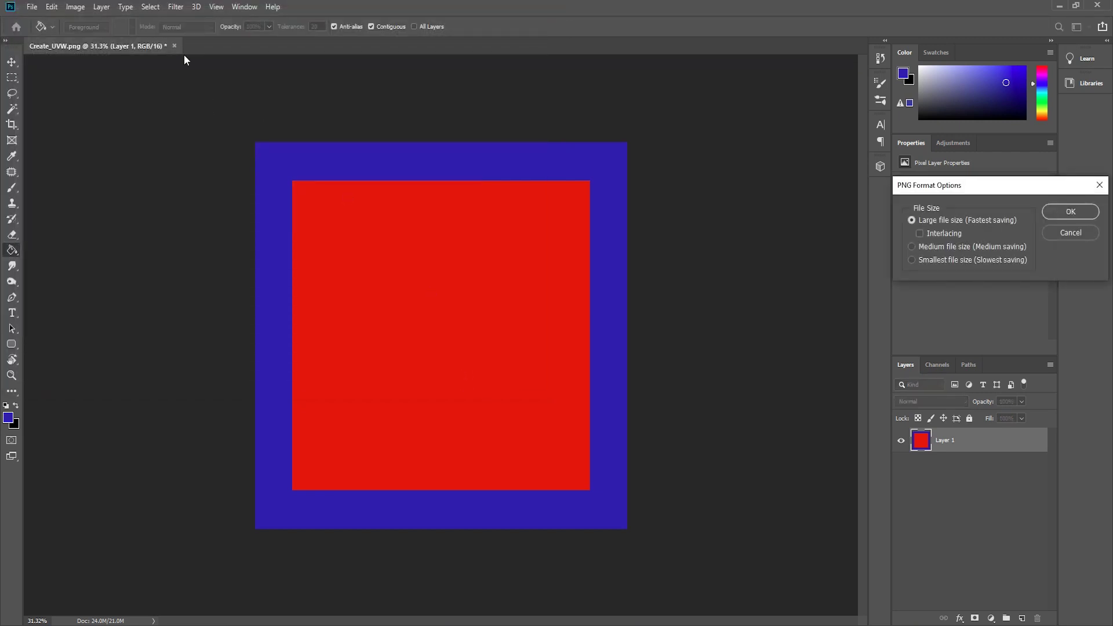
left_click(728, 214)
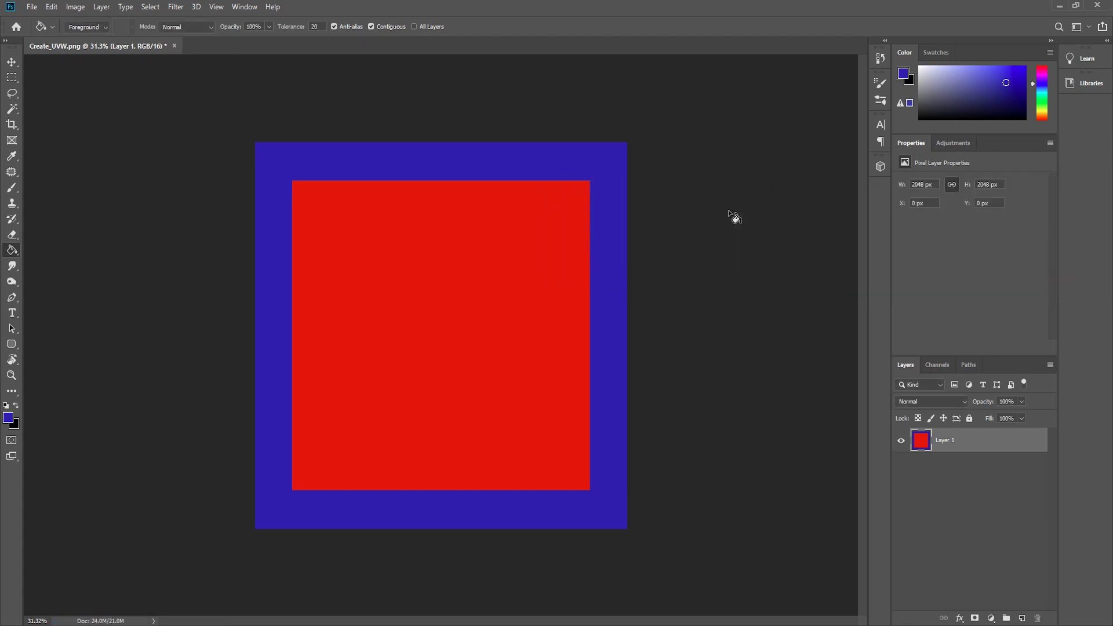
left_click(174, 46)
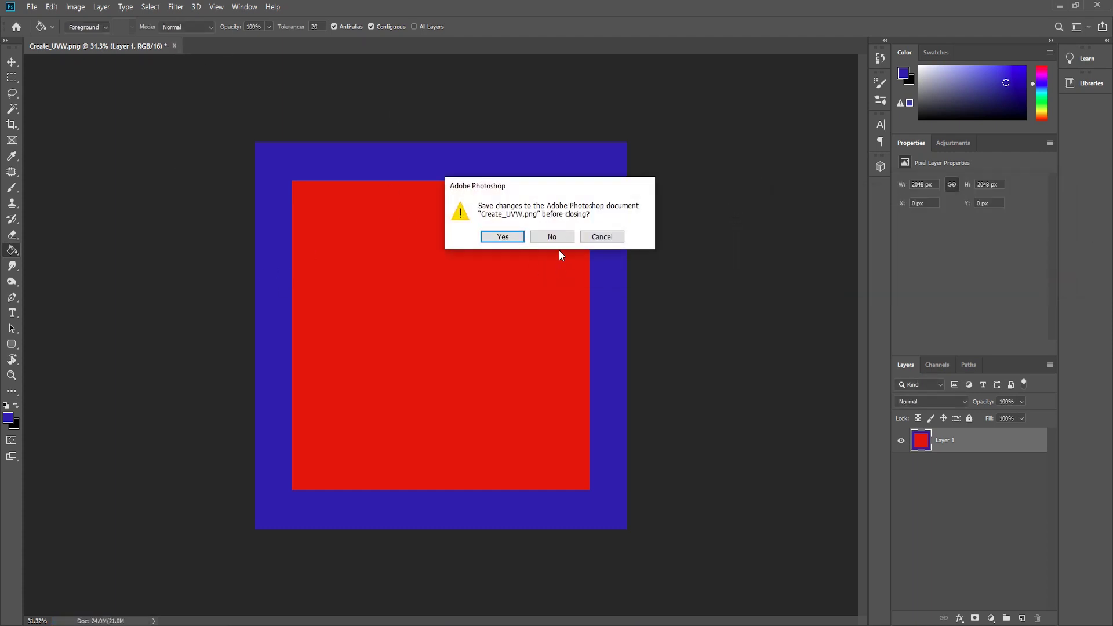
left_click(550, 237)
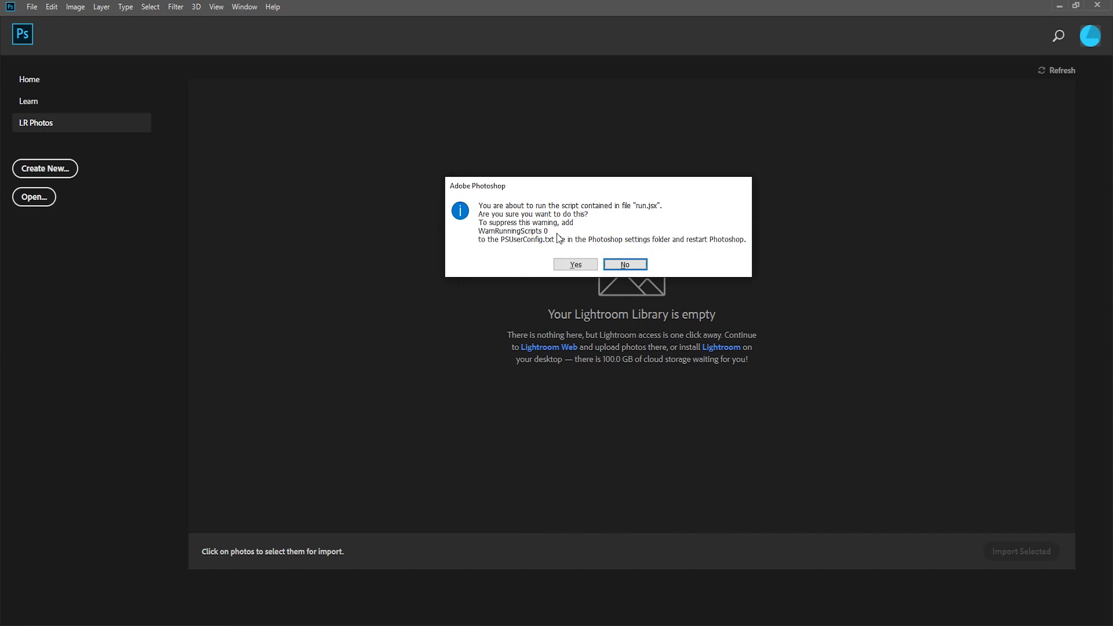
- Allow the run.jsx script to run and open the Base Creator, placing it below the launcher panel
left_click(575, 265)
mouse_move(104, 78)
left_mouse_down()
mouse_move(96, 97)
mouse_move(123, 72)
left_mouse_up()
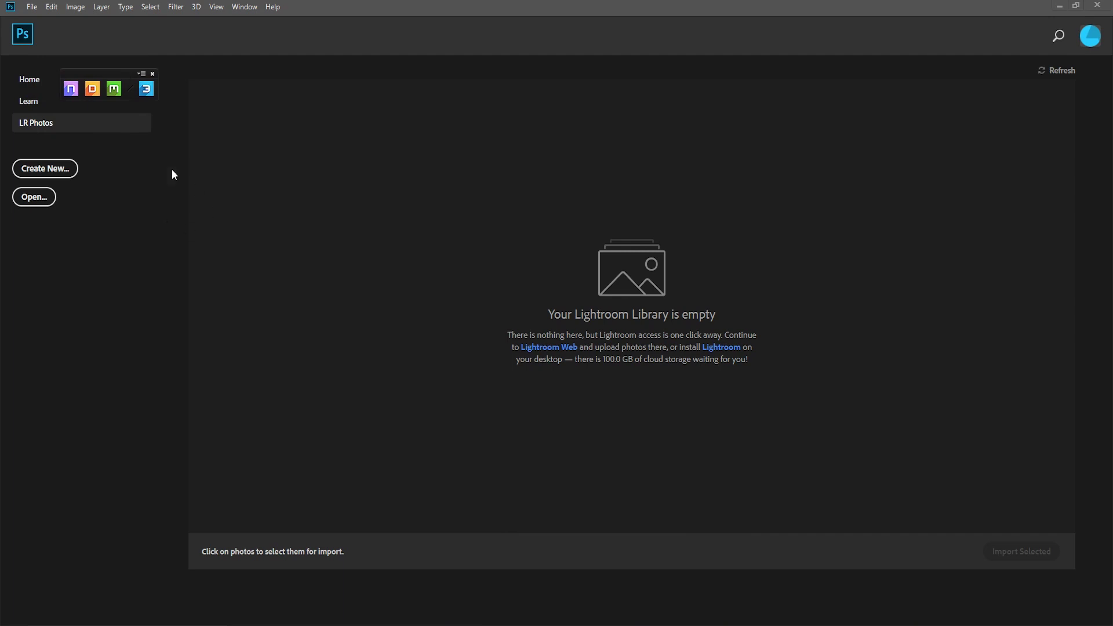
left_click(93, 91)
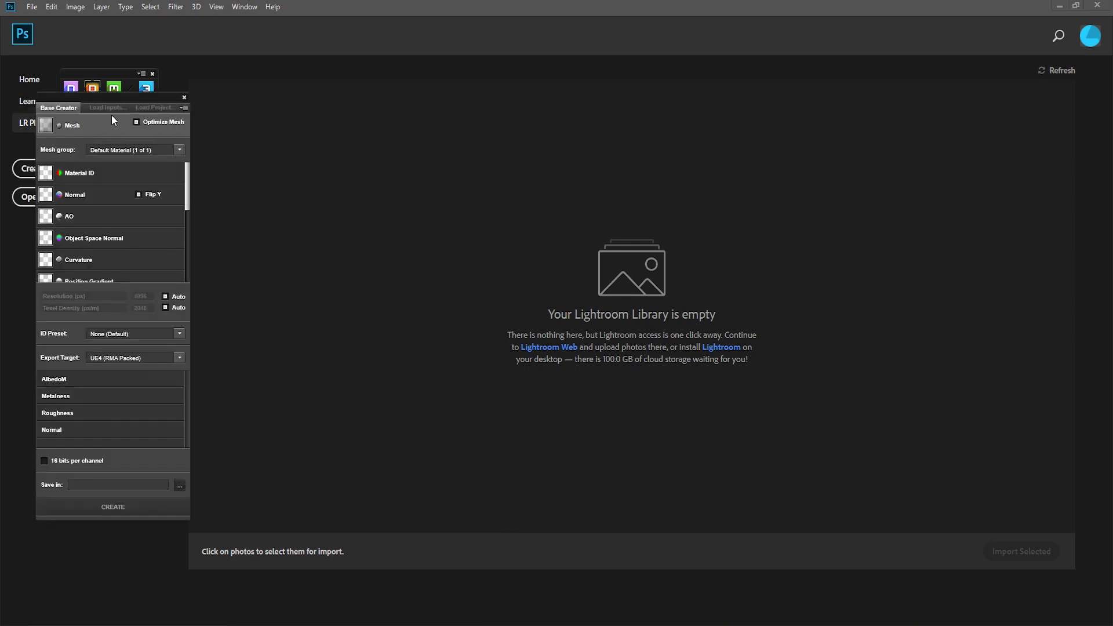
left_click_drag(106, 100, 124, 119)
- Load the crate mesh from the Crate folder under _Tutorials > Assets as the Base Creator's mesh input
left_click(65, 143)
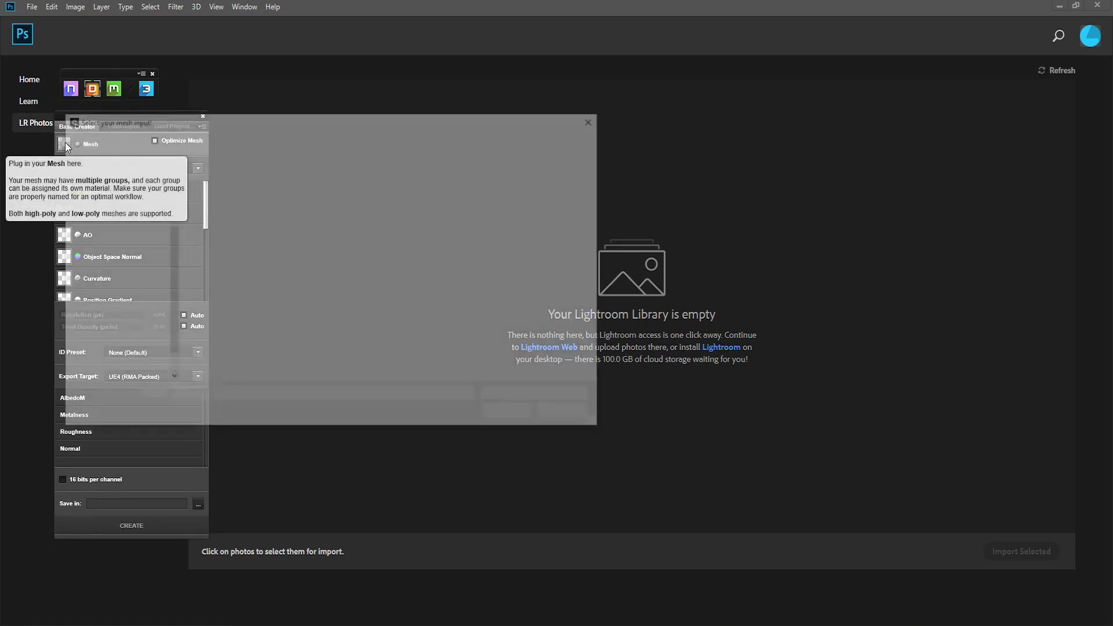
double_click(212, 194)
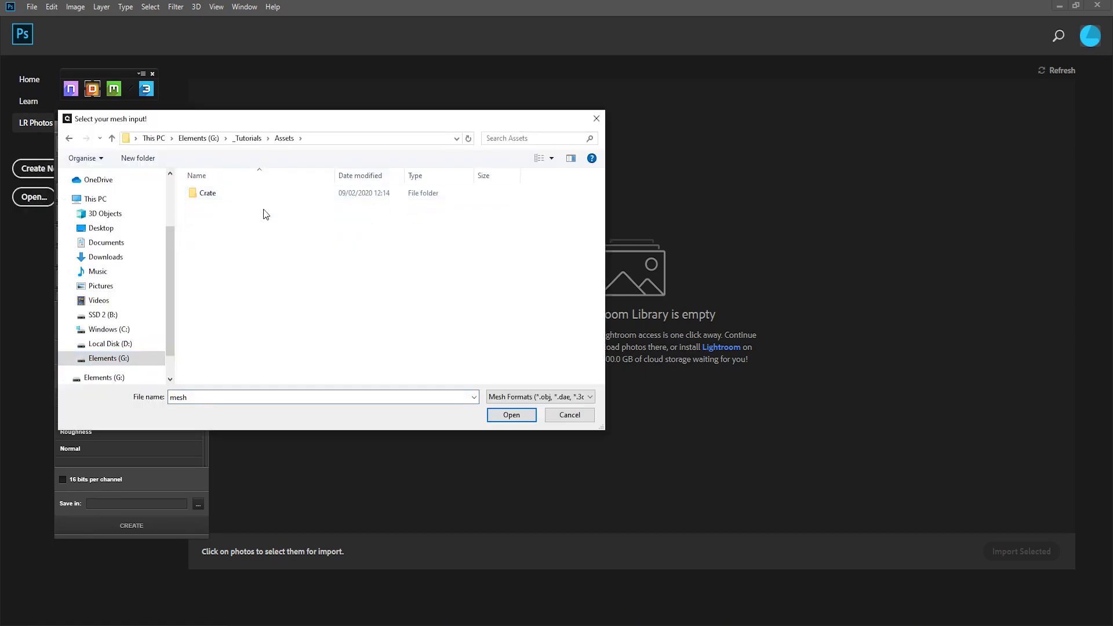
double_click(210, 194)
left_click(225, 209)
left_click(511, 415)
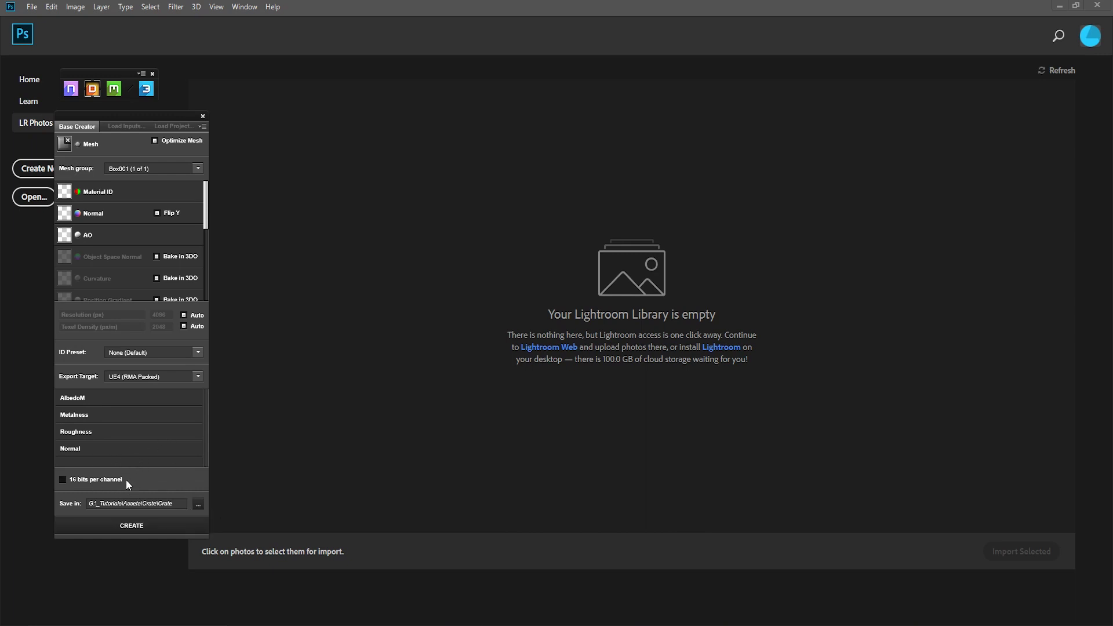
- Load Create_UVW2.png from the Crate folder as the Material ID input
left_click(69, 191)
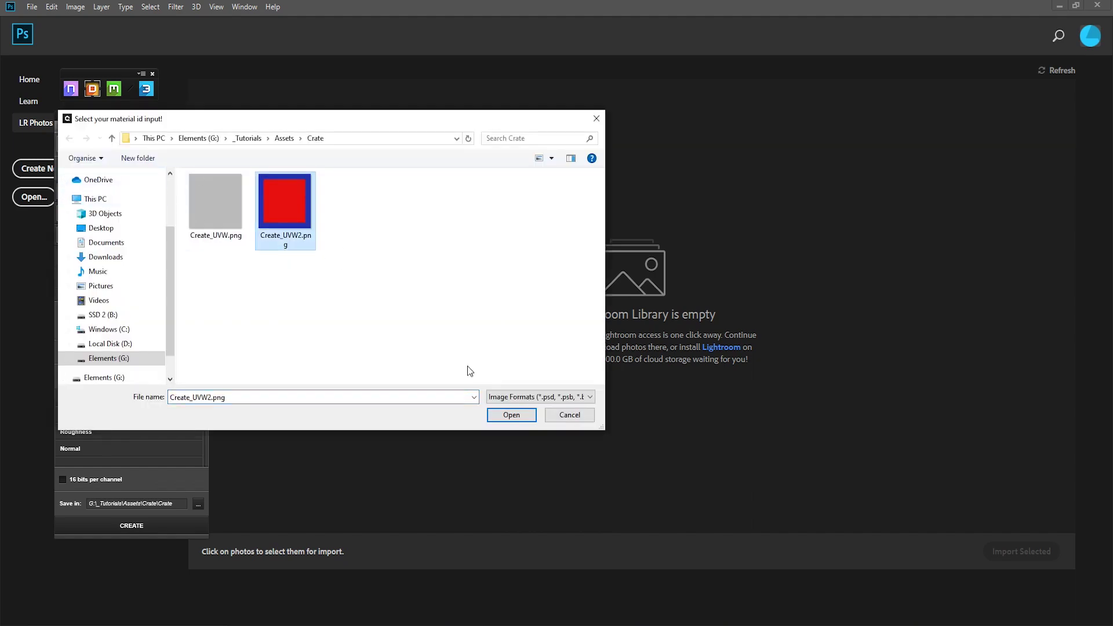
left_click(494, 415)
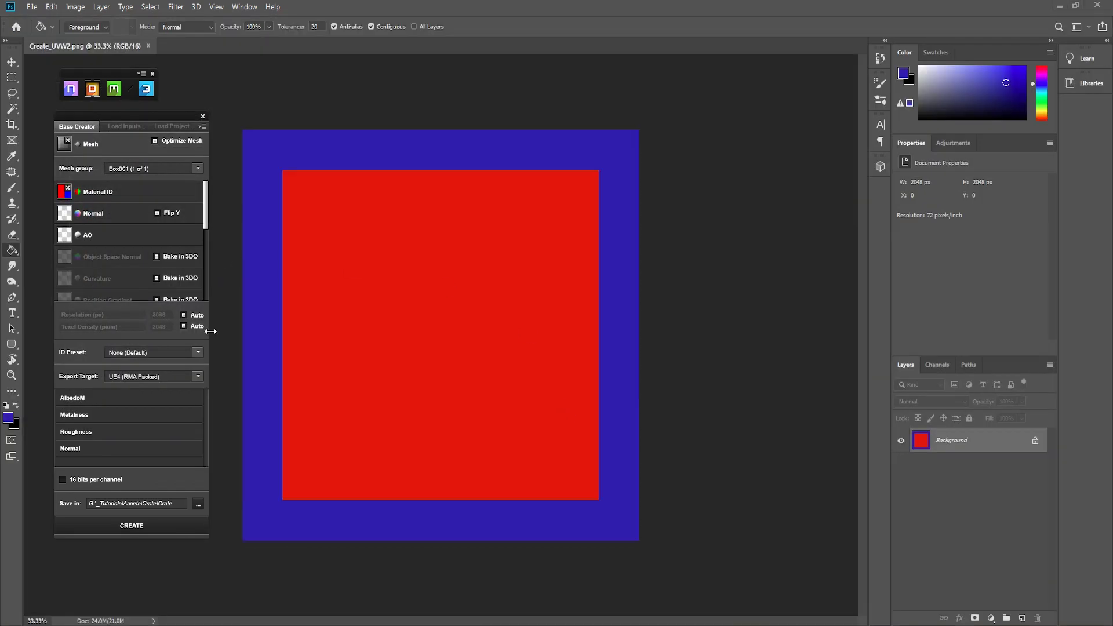
mouse_move(123, 208)
- Choose UE4 (RMA Packed) as the export target, create the base project and dismiss the completion message
left_click(142, 377)
scroll(150, 410, "up", 3)
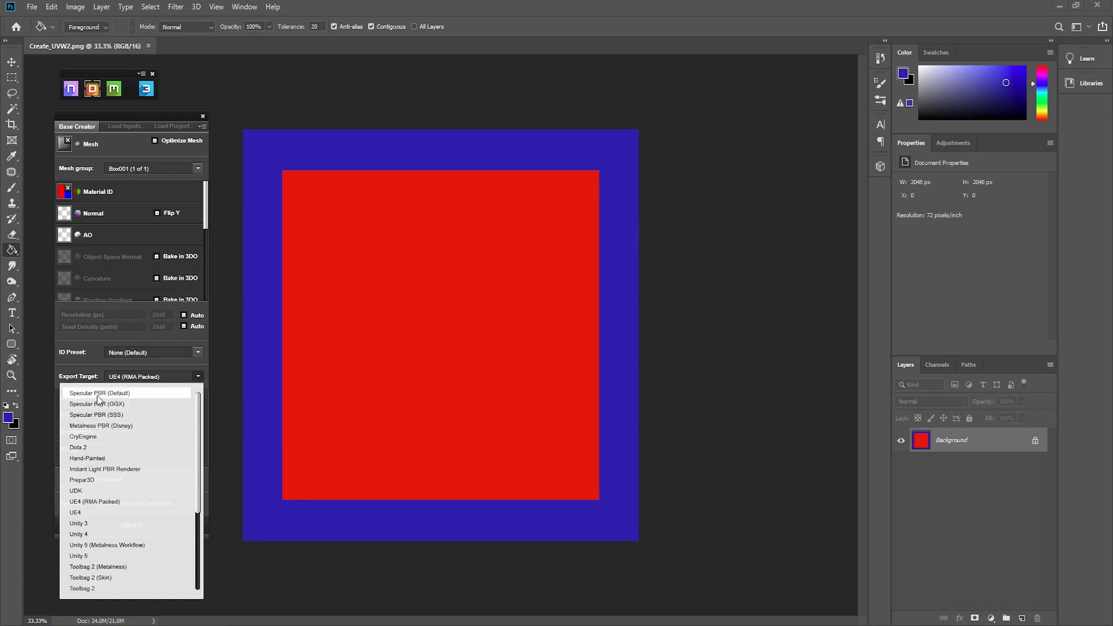
scroll(131, 457, "down", 3)
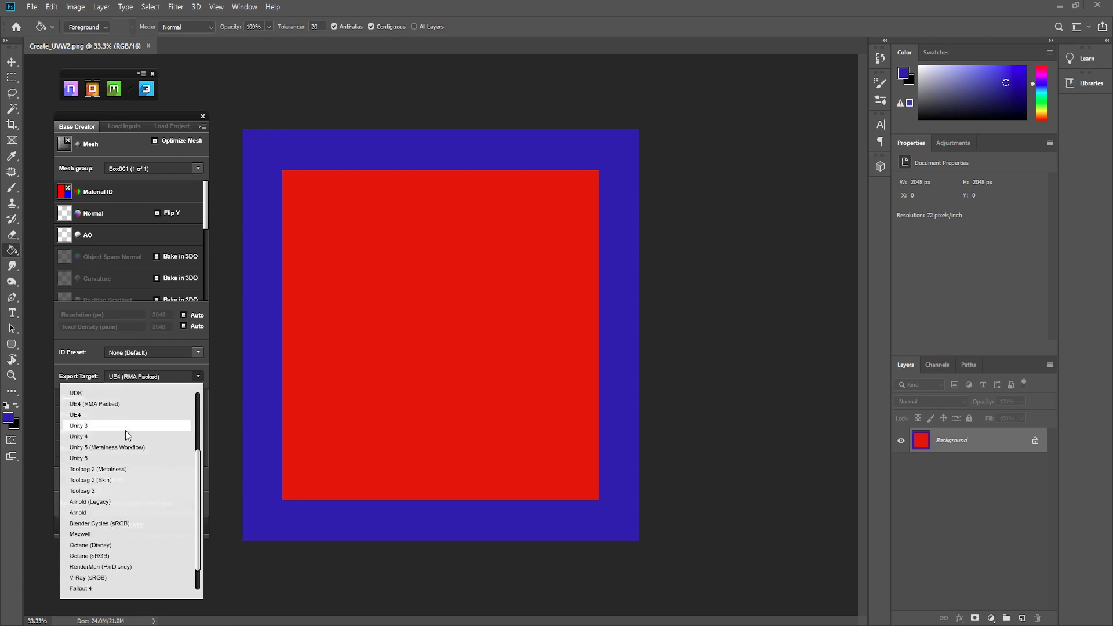
scroll(126, 462, "up", 1)
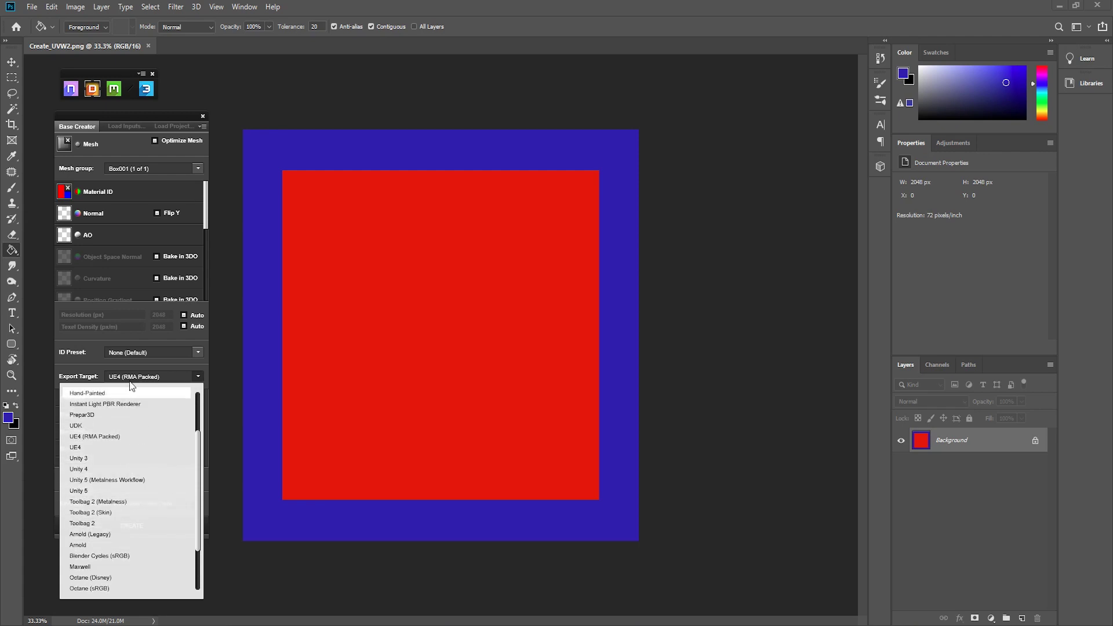
left_click(105, 437)
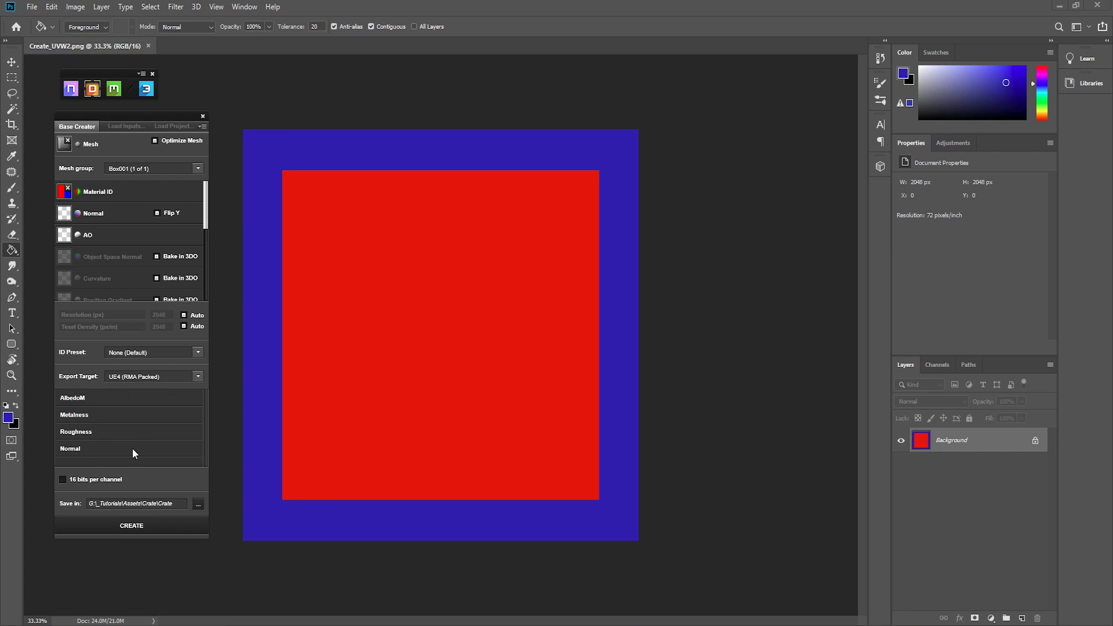
left_click(141, 516)
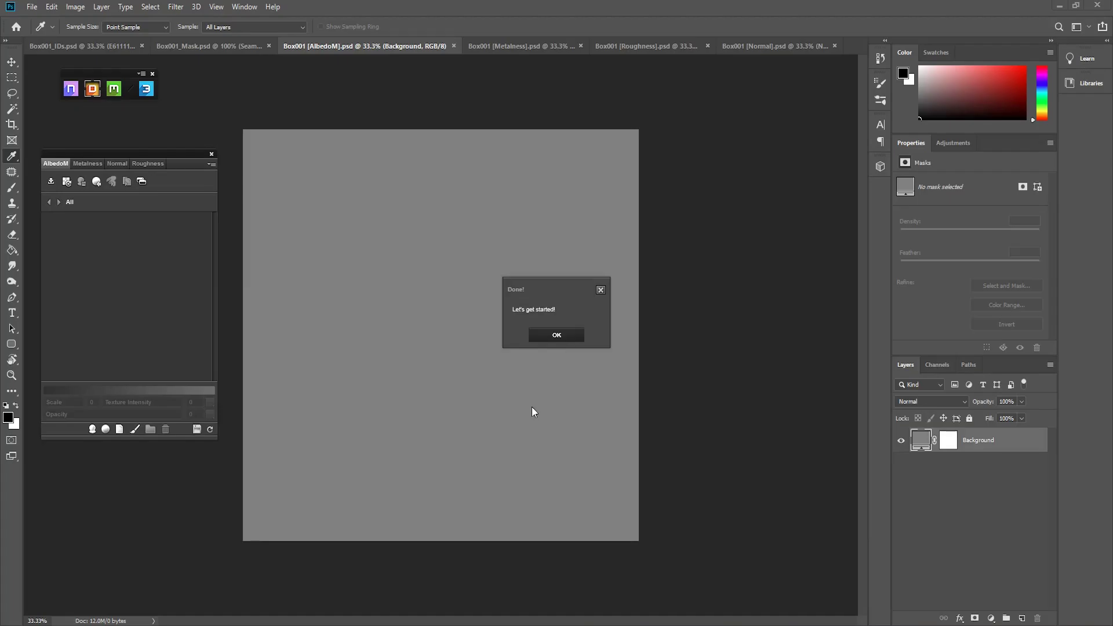
left_click(559, 337)
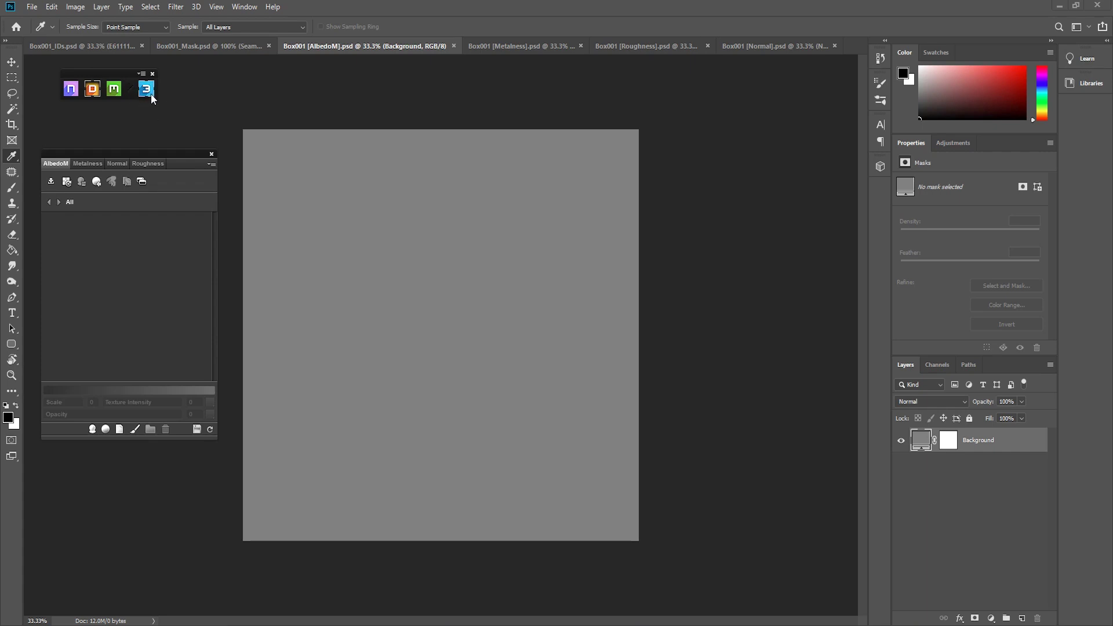
- Open the 3D previewer, restore it to a floating window and place it beside the AlbedoM layer panel
left_click(146, 90)
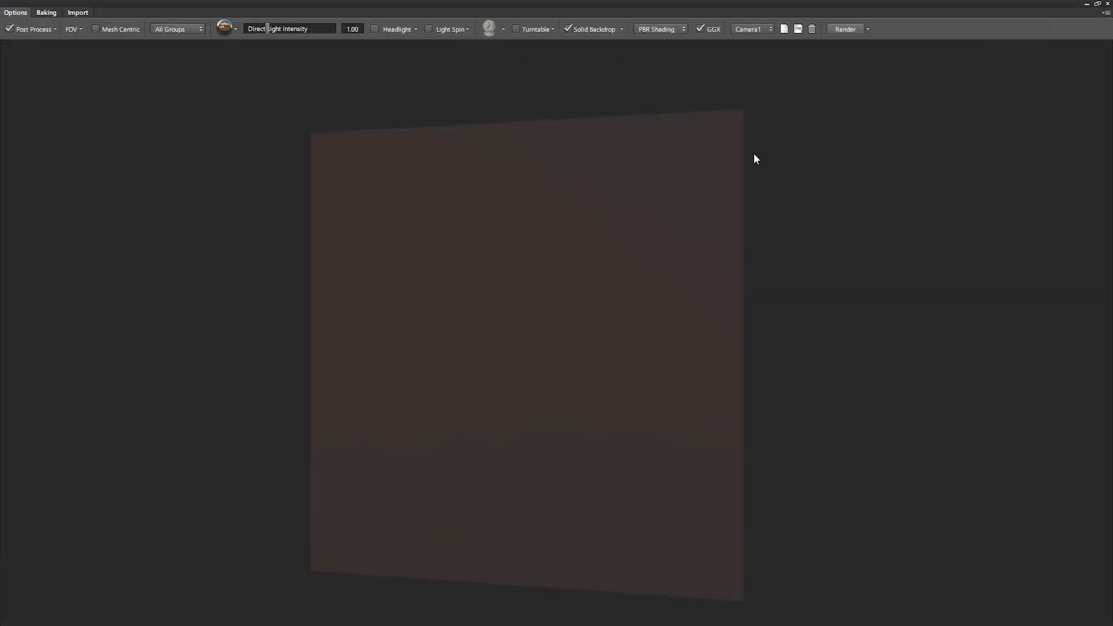
left_click(1098, 4)
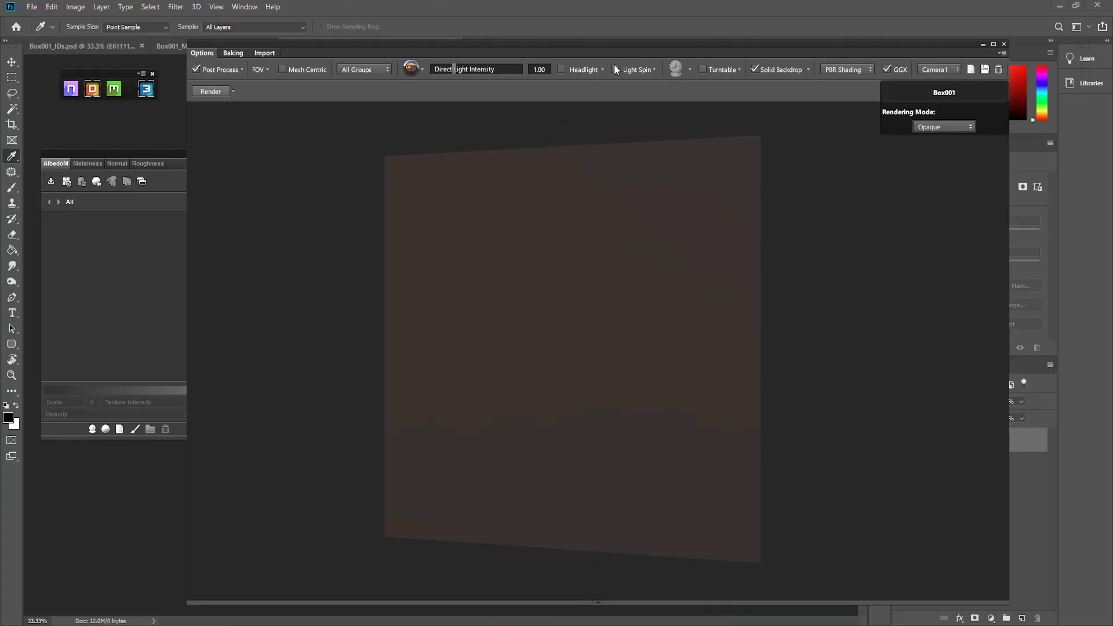
left_click_drag(618, 86, 661, 27)
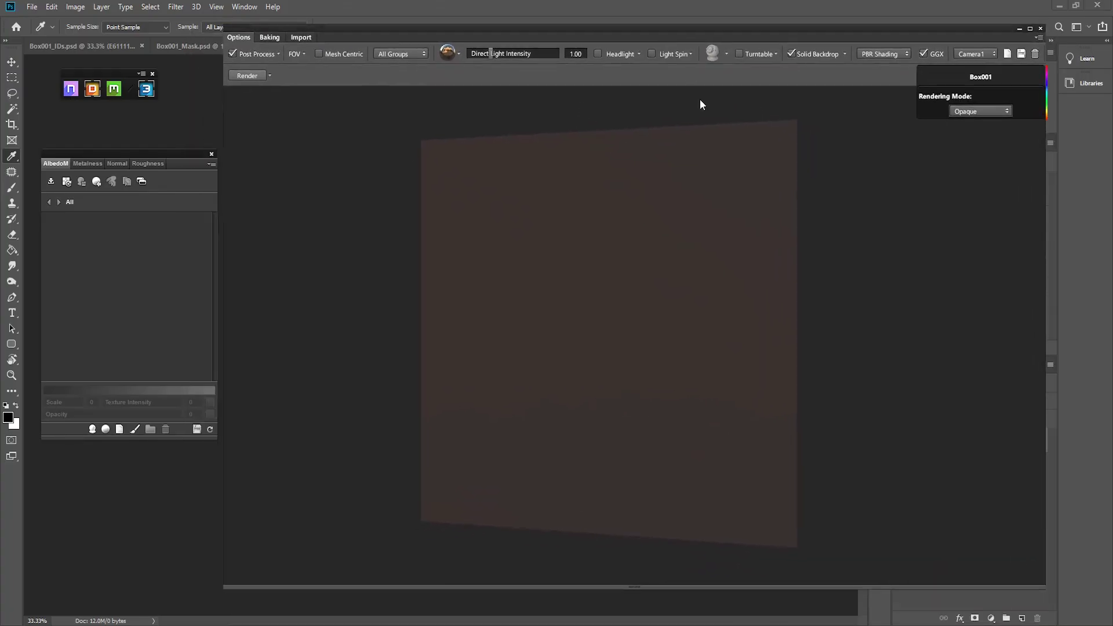
- Examine the untextured crate in the 3D preview from several distances and angles, including its upper face
scroll(565, 243, "down", 2)
scroll(591, 260, "up", 1)
scroll(618, 270, "up", 3)
scroll(615, 269, "down", 2)
scroll(606, 280, "down", 1)
scroll(614, 293, "up", 2)
scroll(618, 296, "down", 2)
scroll(619, 295, "up", 2)
scroll(619, 296, "down", 2)
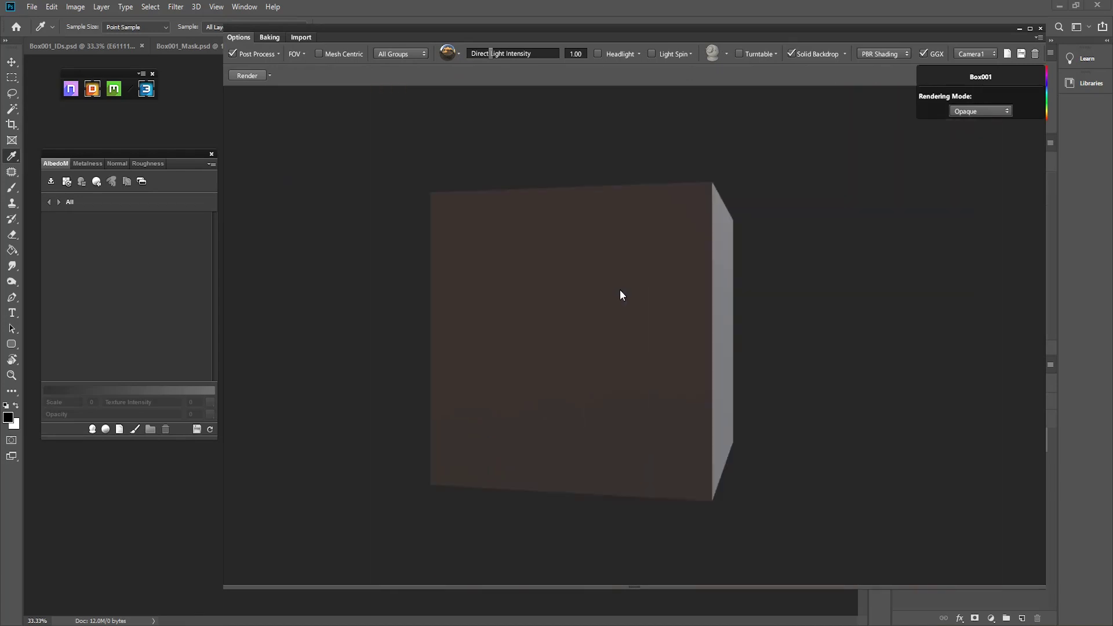
scroll(621, 295, "up", 2)
scroll(606, 292, "down", 2)
left_click_drag(618, 282, 675, 266)
left_click_drag(615, 346, 721, 310)
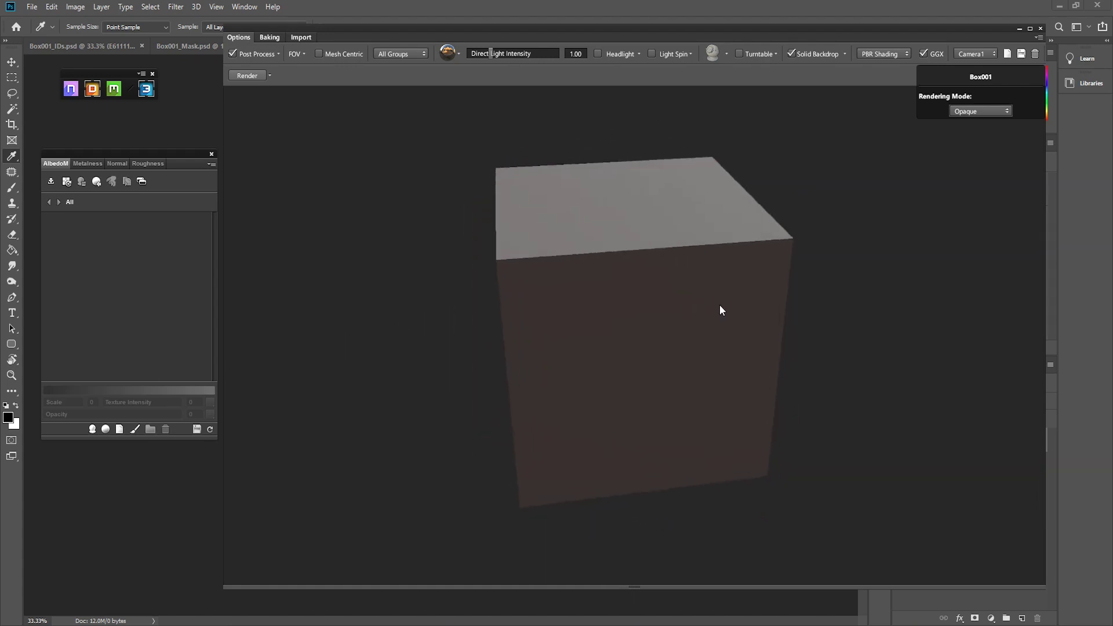
- Apply the 08 - Unreal Engine 4 post-process preset to the preview and raise the Direct Light Intensity to 1.41
left_click(279, 54)
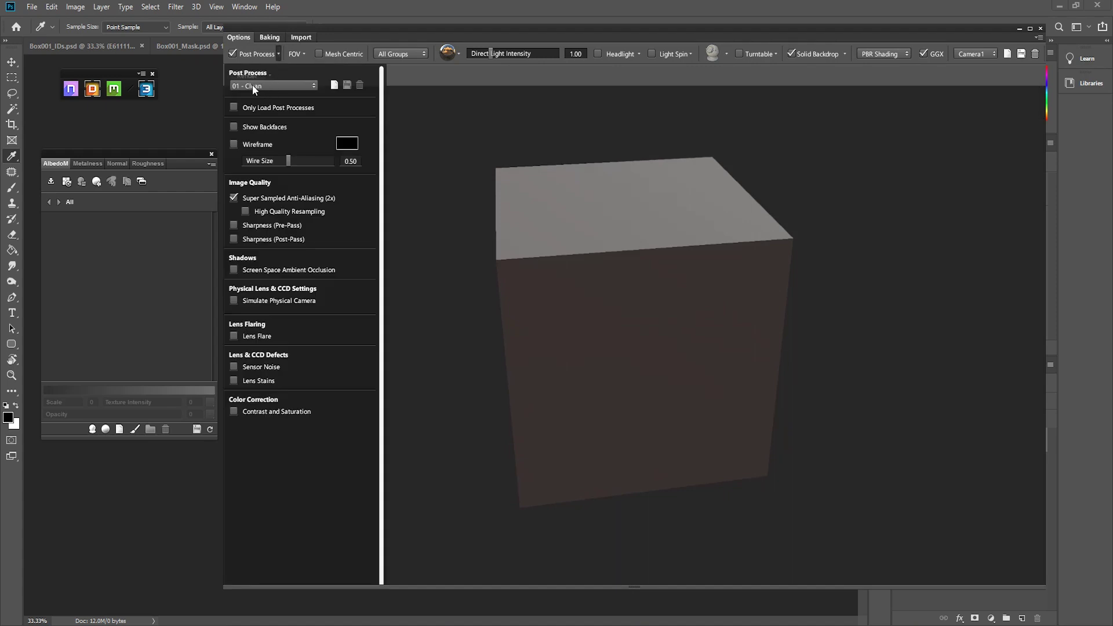
left_click(268, 85)
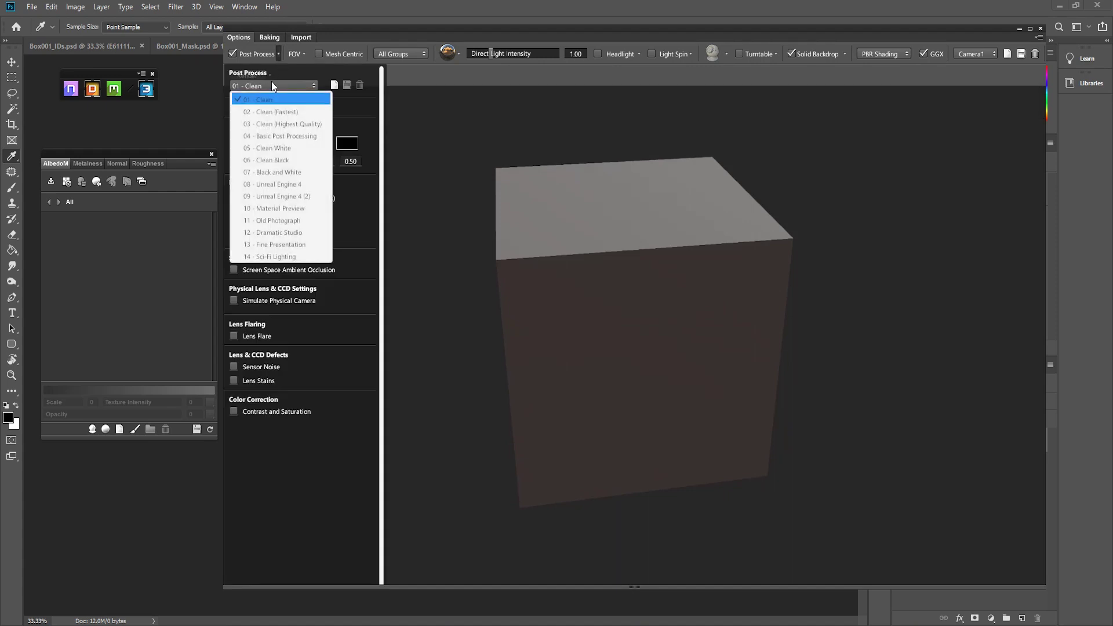
left_click(288, 184)
left_click_drag(578, 288, 619, 306)
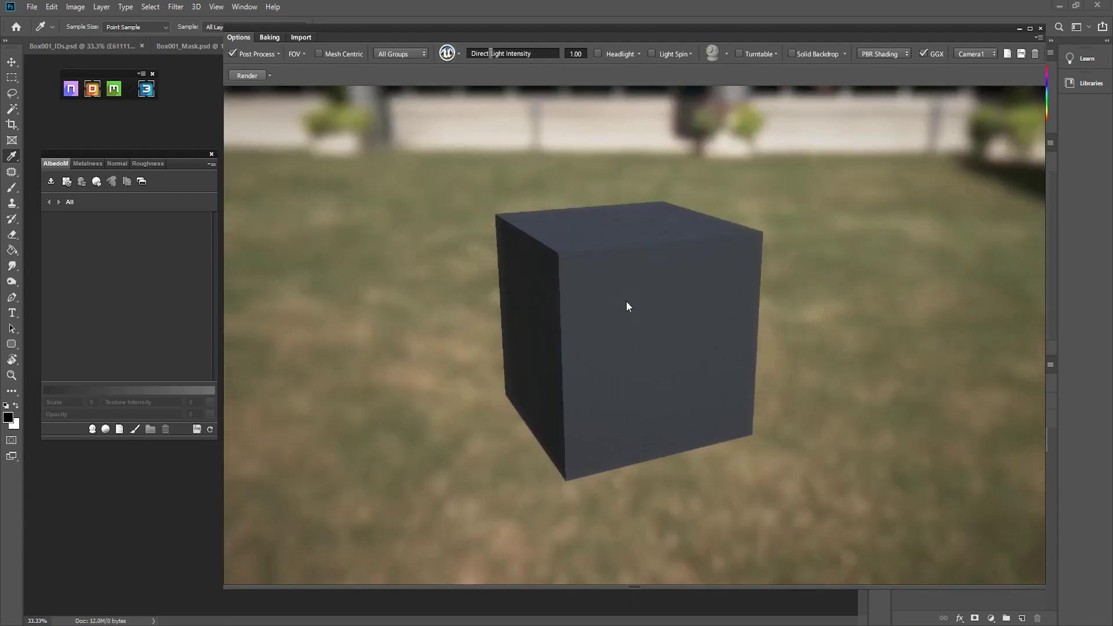
left_click_drag(625, 315, 664, 333)
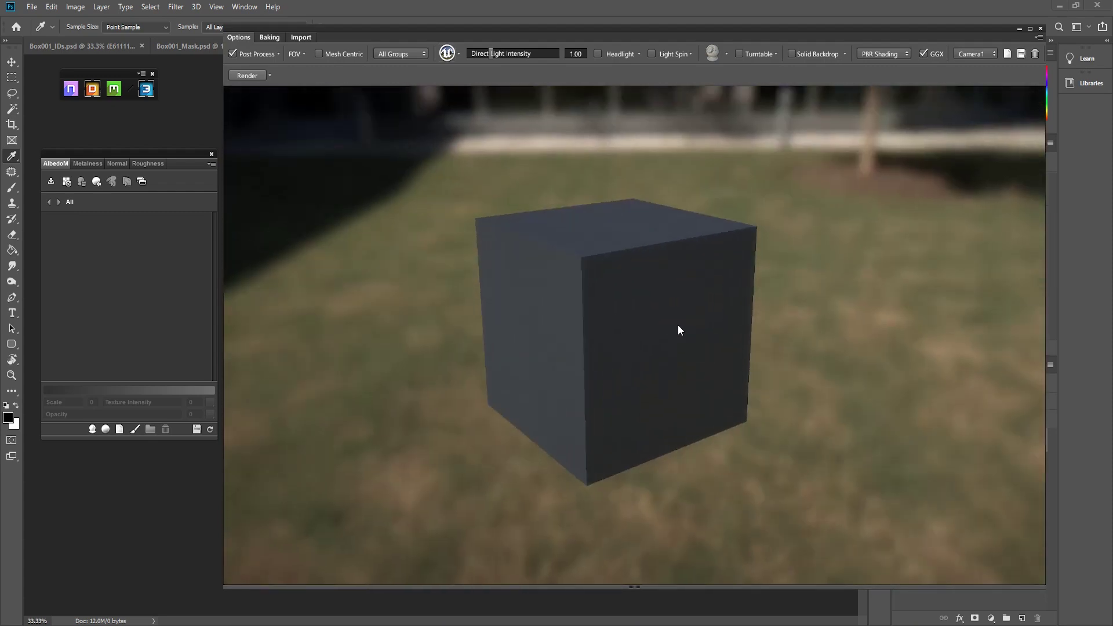
left_click_drag(712, 315, 774, 308)
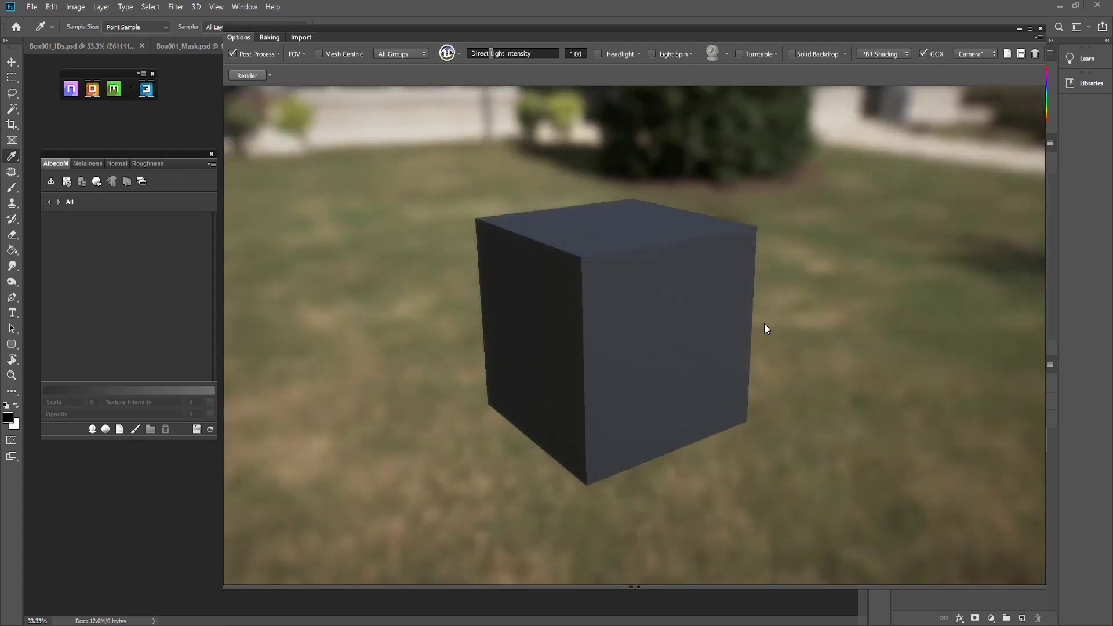
left_click_drag(490, 54, 500, 55)
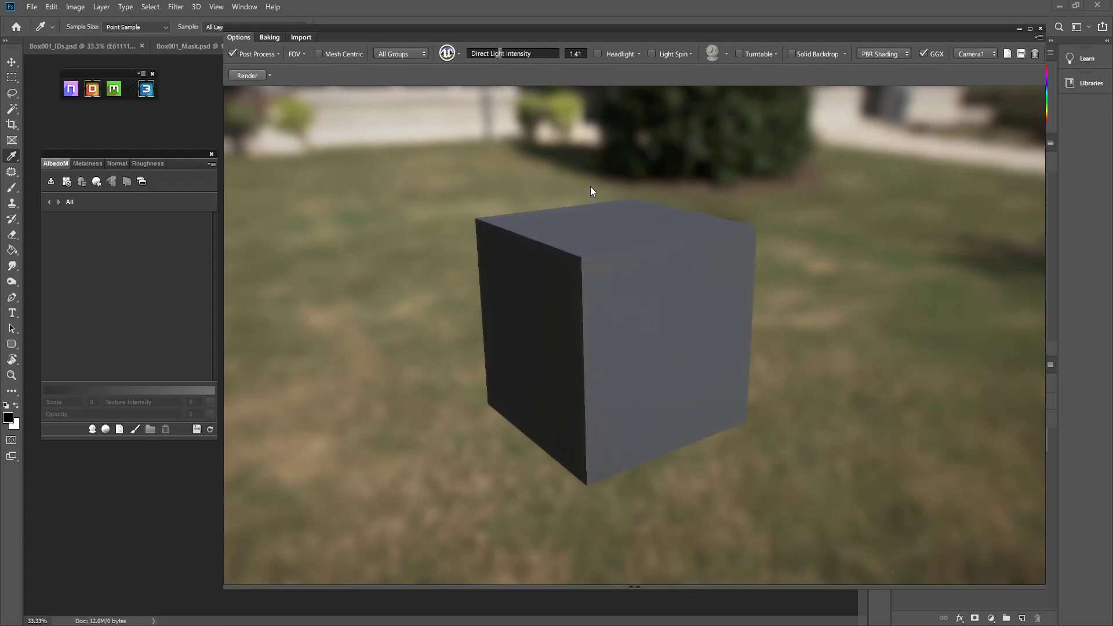
- Show the crate's material ID colours in the preview and pick the red area to open the material browser for it
key("c")
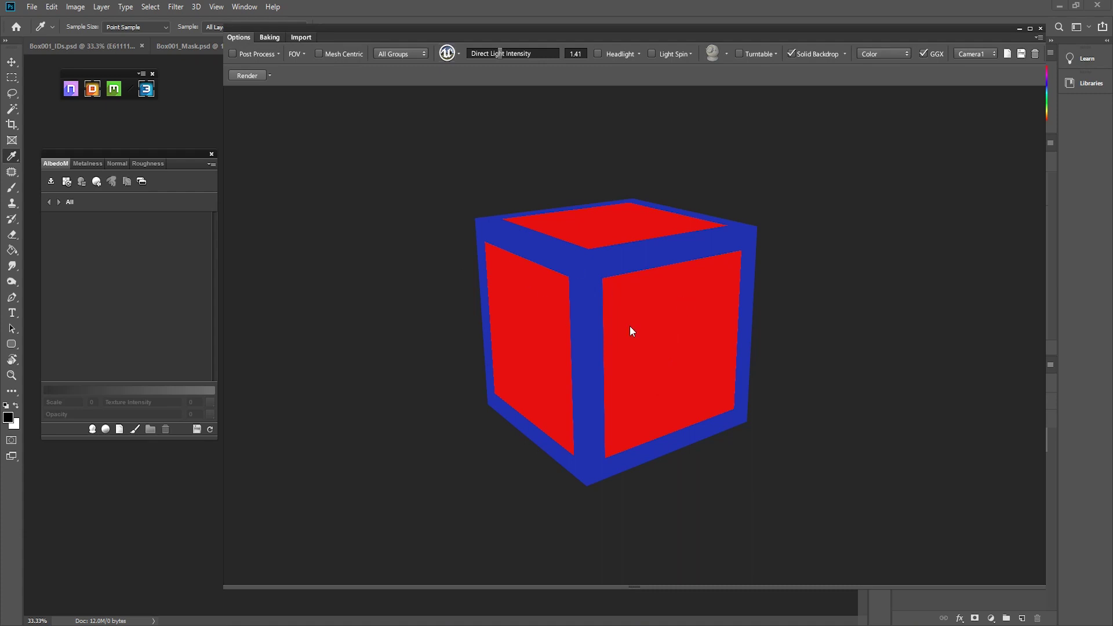
key("c")
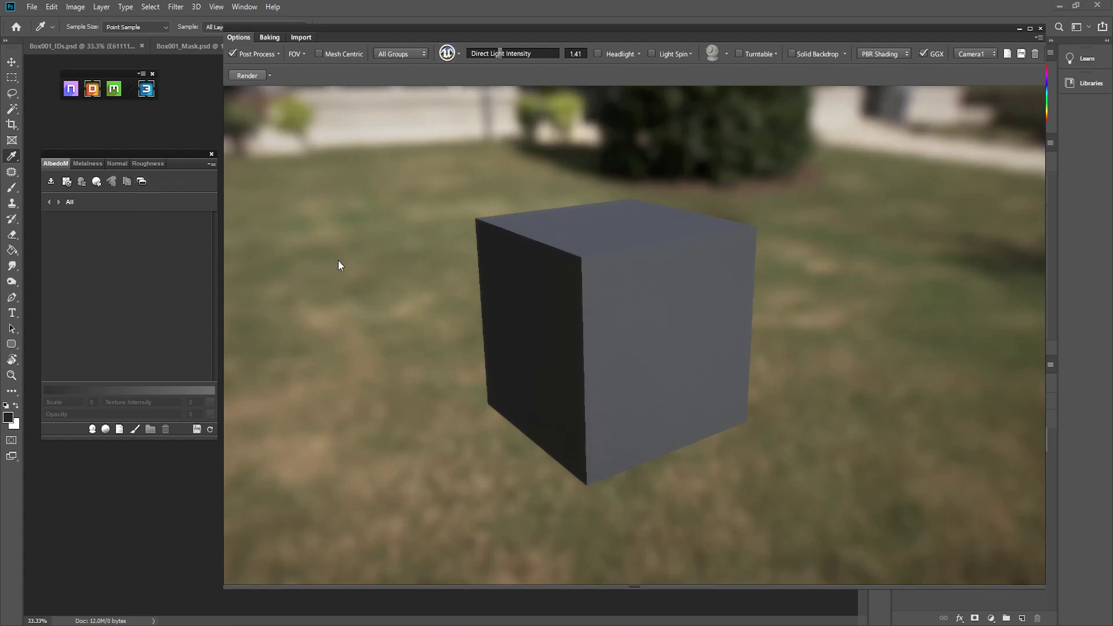
key("c")
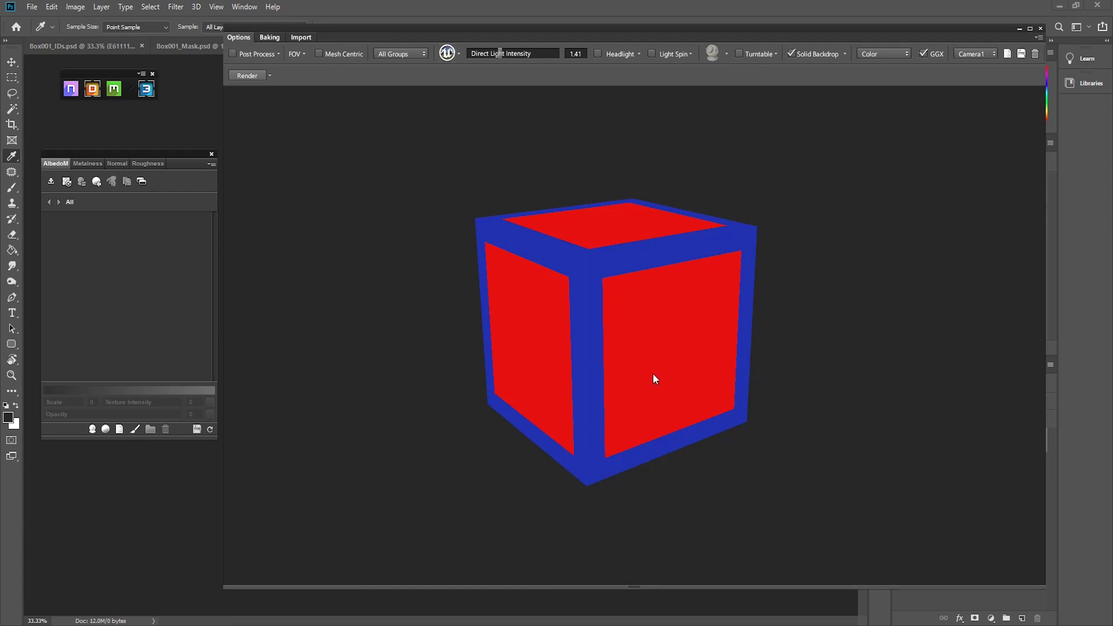
left_click(669, 334)
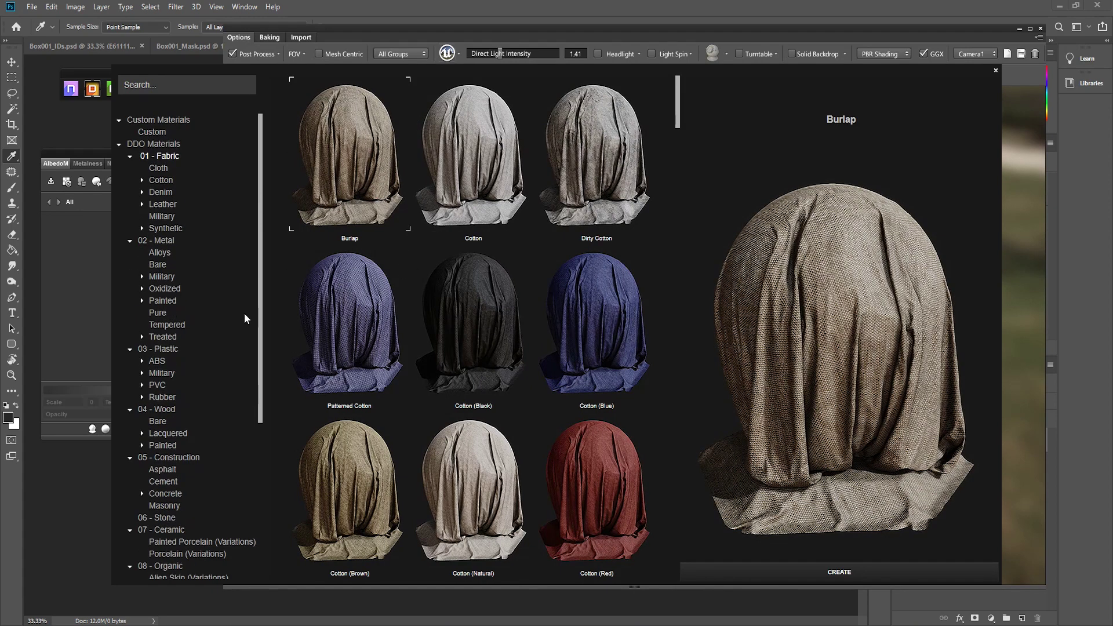
- Create the Worn Bare Wood material from the 04 - Wood category on the crate's red area and inspect it up close
scroll(212, 316, "down", 1)
left_click(167, 381)
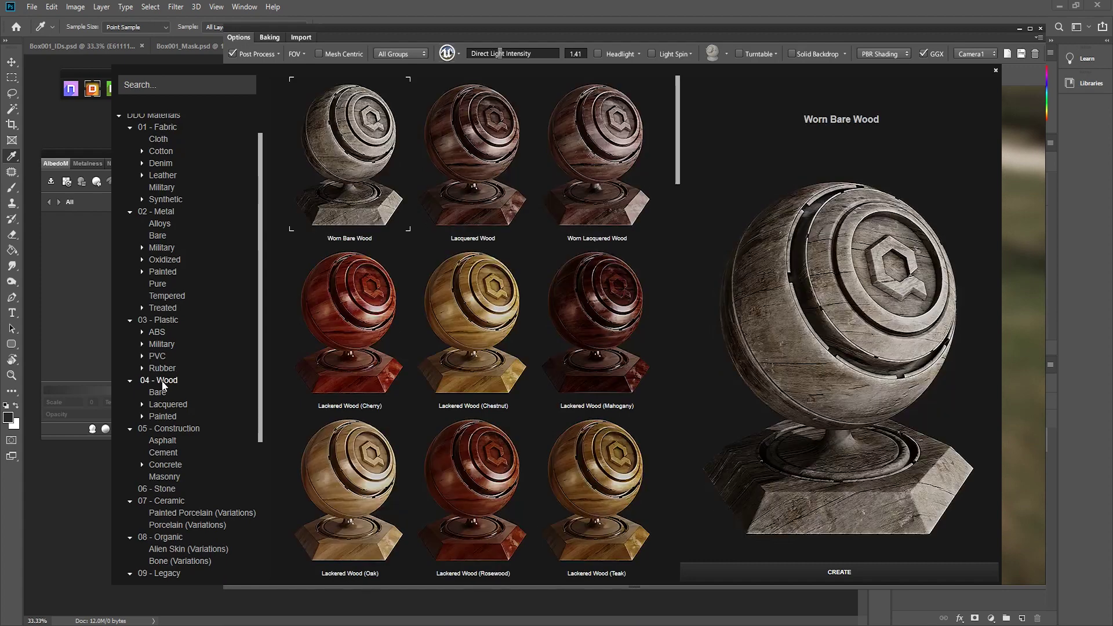
scroll(496, 298, "down", 1)
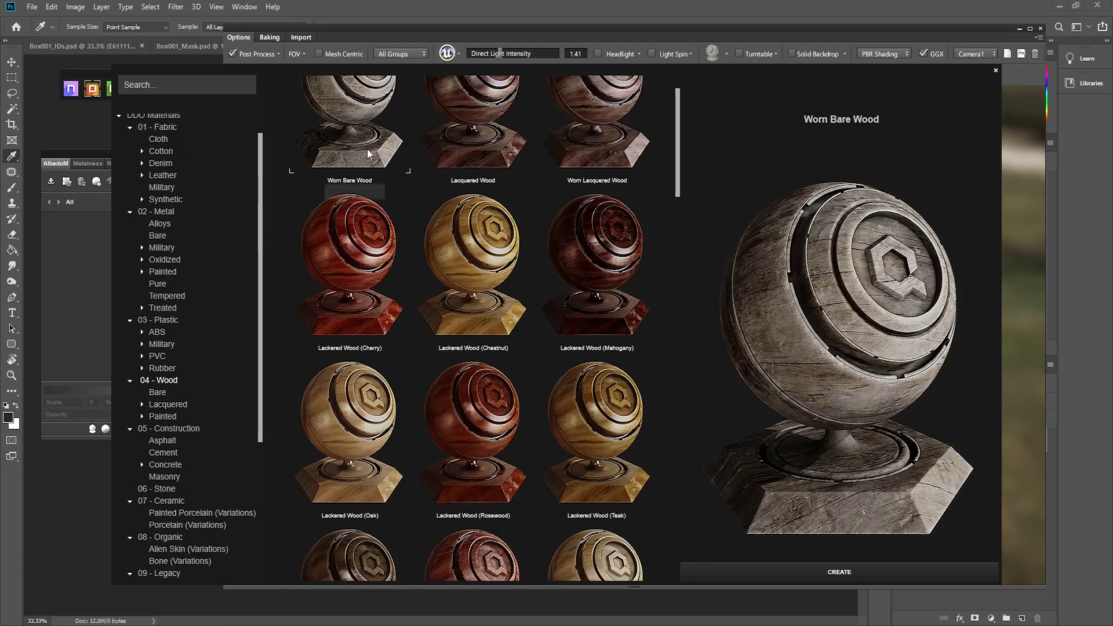
scroll(376, 215, "up", 1)
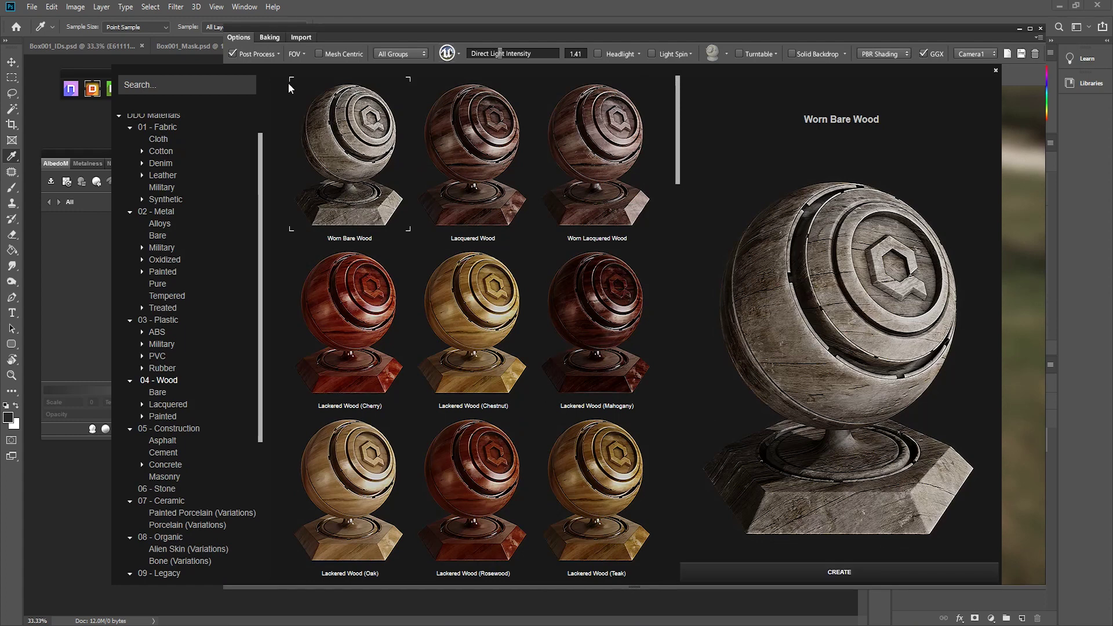
left_click(840, 572)
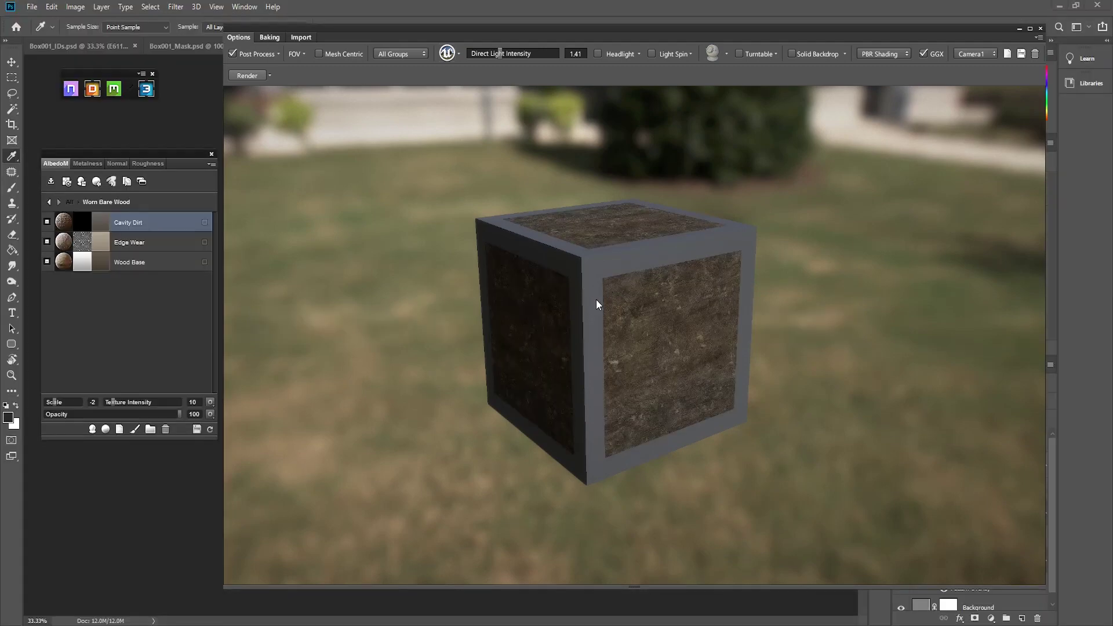
left_click_drag(596, 309, 606, 312)
right_click_drag(605, 312, 663, 315)
left_click_drag(663, 314, 609, 373)
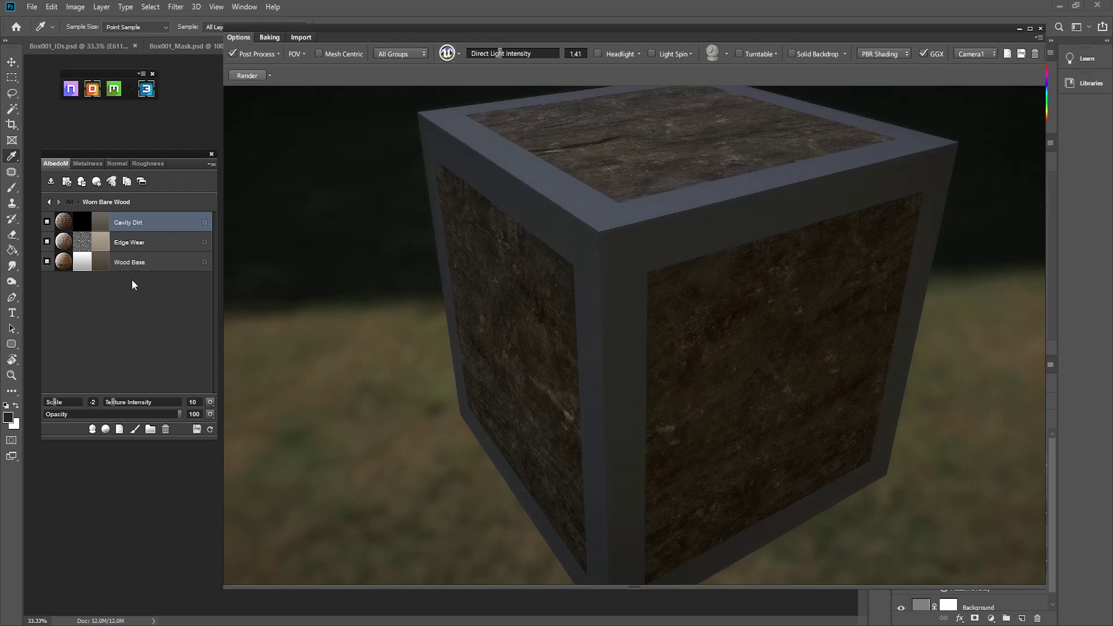
- Hide the Cavity Dirt layer of the Worn Bare Wood material and inspect the wood panel up close
mouse_move(157, 154)
left_mouse_down()
mouse_move(143, 153)
mouse_move(152, 144)
left_mouse_up()
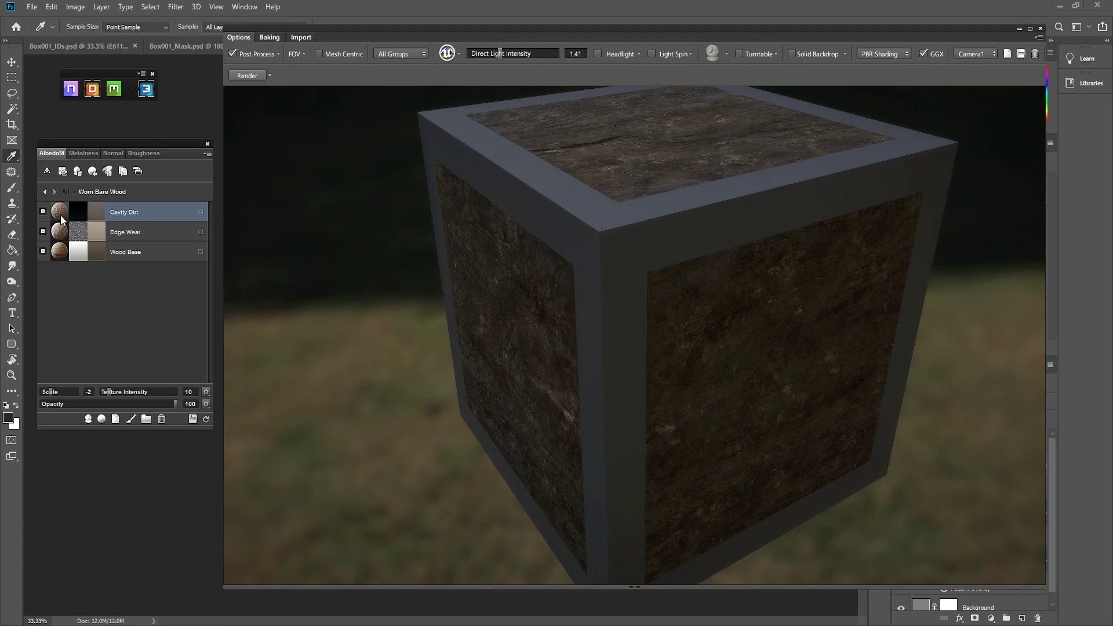
left_click(43, 212)
mouse_move(586, 300)
left_mouse_down()
mouse_move(614, 318)
mouse_move(579, 287)
left_mouse_up()
scroll(579, 286, "up", 3)
middle_click_drag(580, 287, 552, 334)
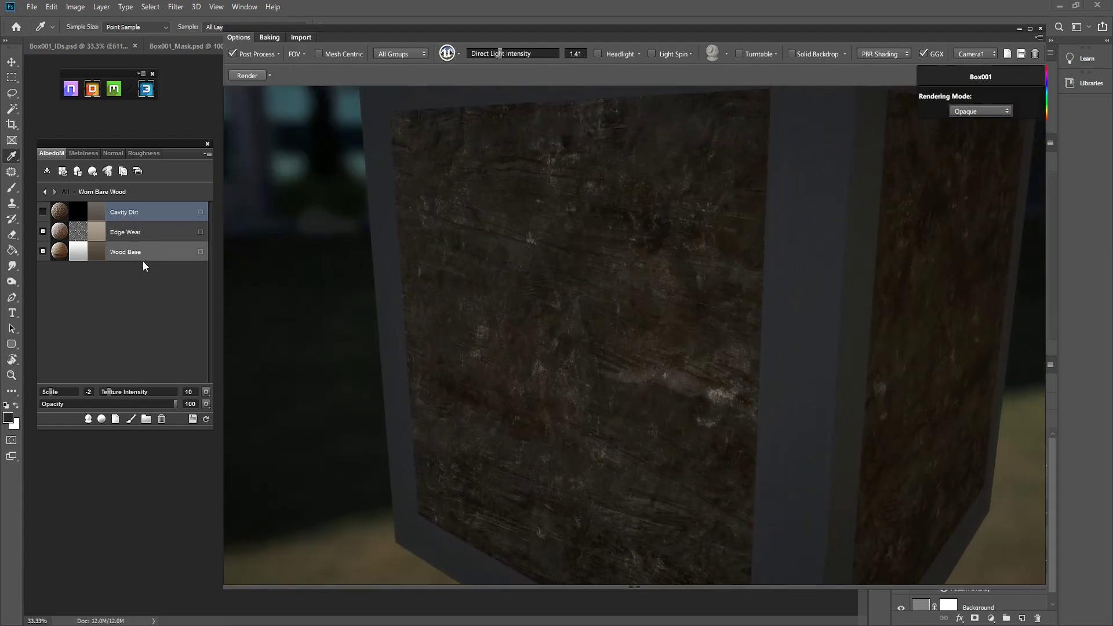
- Delete the Cavity Dirt layer from Worn Bare Wood and compare the wood with the Edge Wear layer hidden and shown
right_click(161, 212)
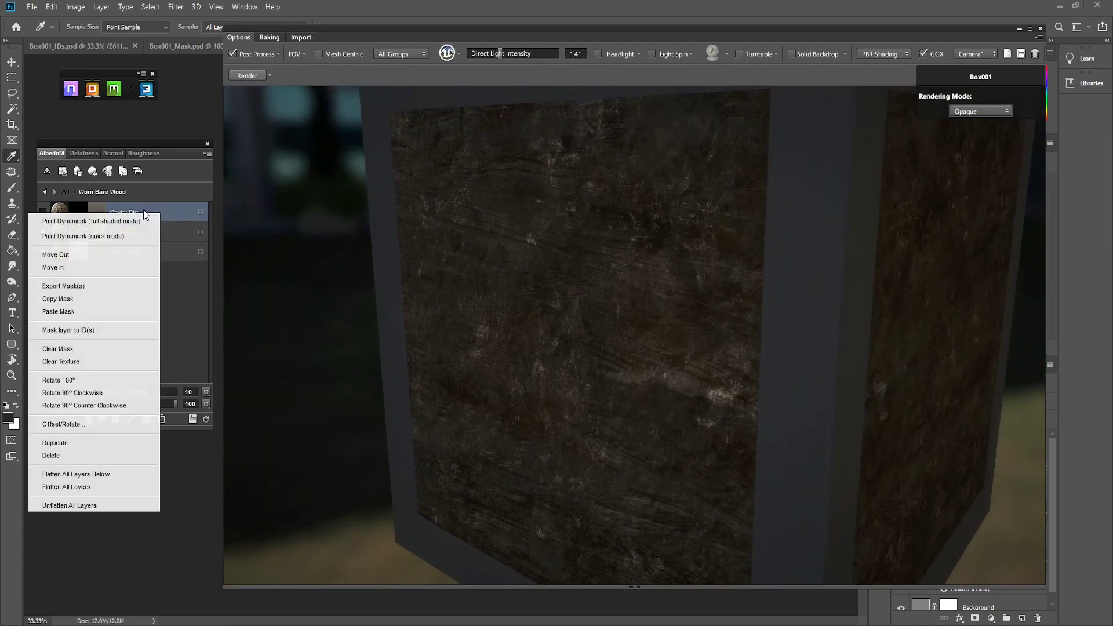
left_click(52, 456)
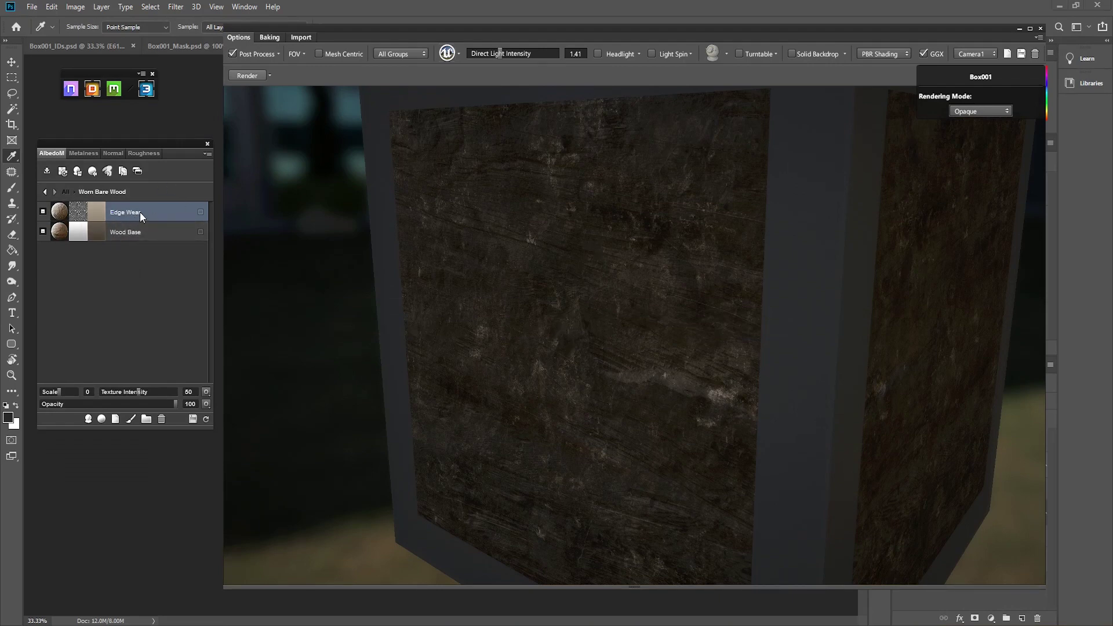
left_click(43, 211)
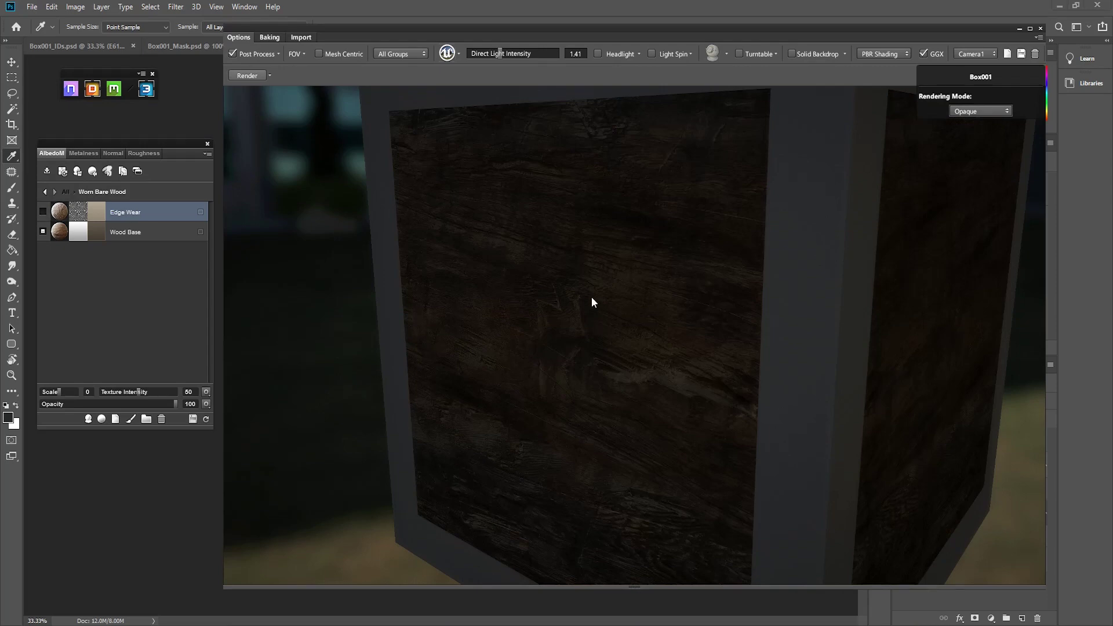
left_click(43, 211)
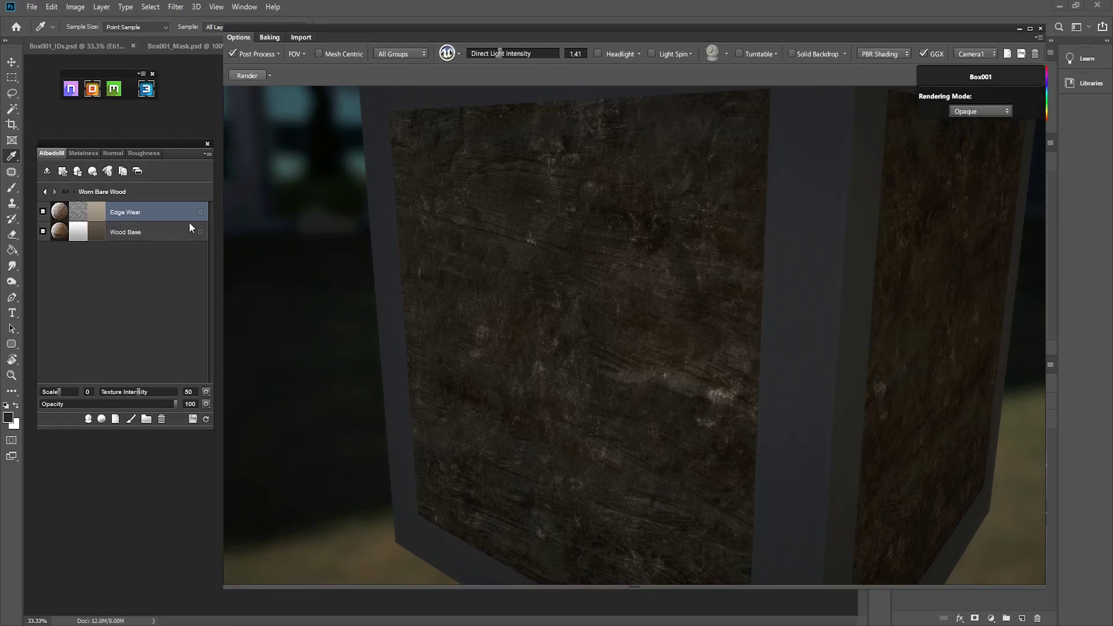
- Recolour the Wood Base layer's albedo to a bright orange-brown and inspect the wood panels around the crate
left_click(143, 235)
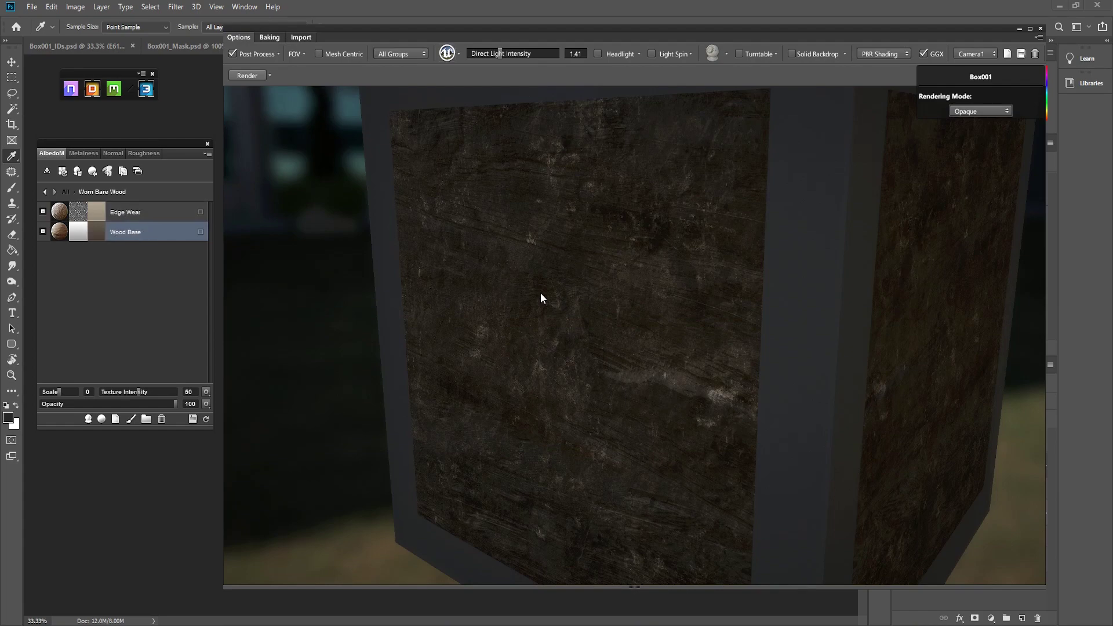
mouse_move(584, 312)
left_mouse_down()
mouse_move(547, 305)
mouse_move(596, 281)
mouse_move(507, 302)
mouse_move(618, 312)
mouse_move(577, 319)
mouse_move(574, 307)
mouse_move(571, 337)
mouse_move(583, 299)
left_mouse_up()
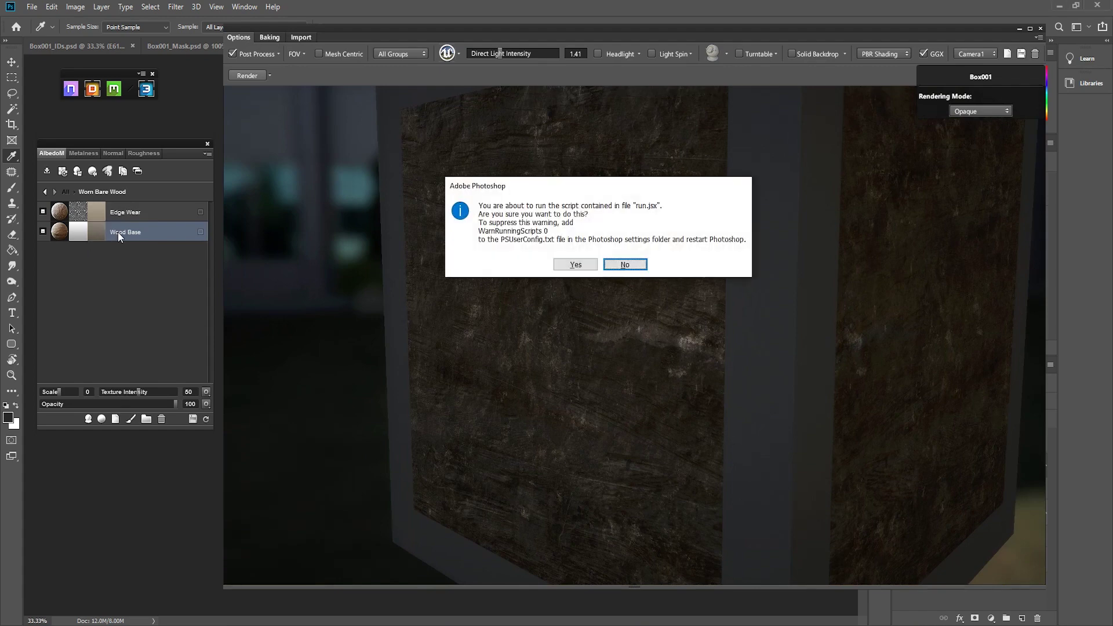
left_click(561, 265)
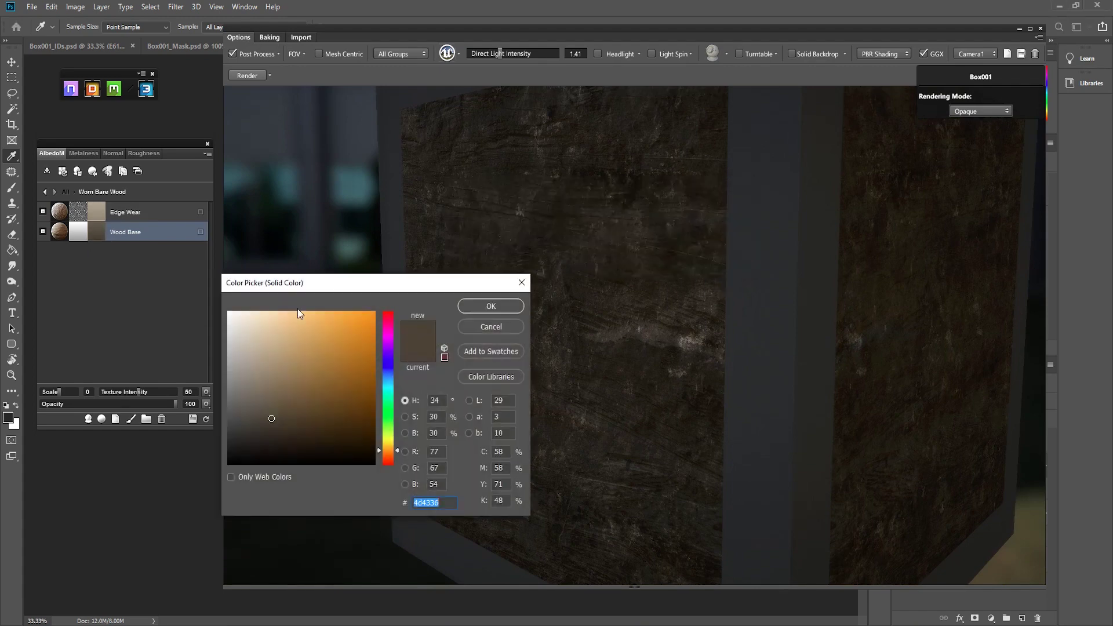
left_click(325, 371)
left_click(491, 306)
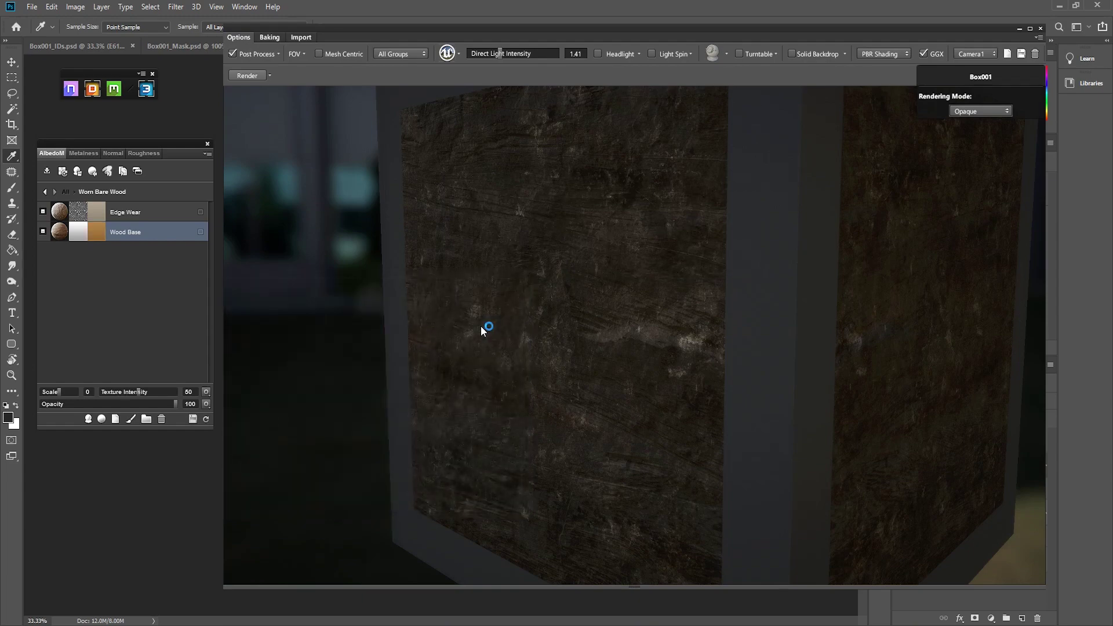
left_click(574, 264)
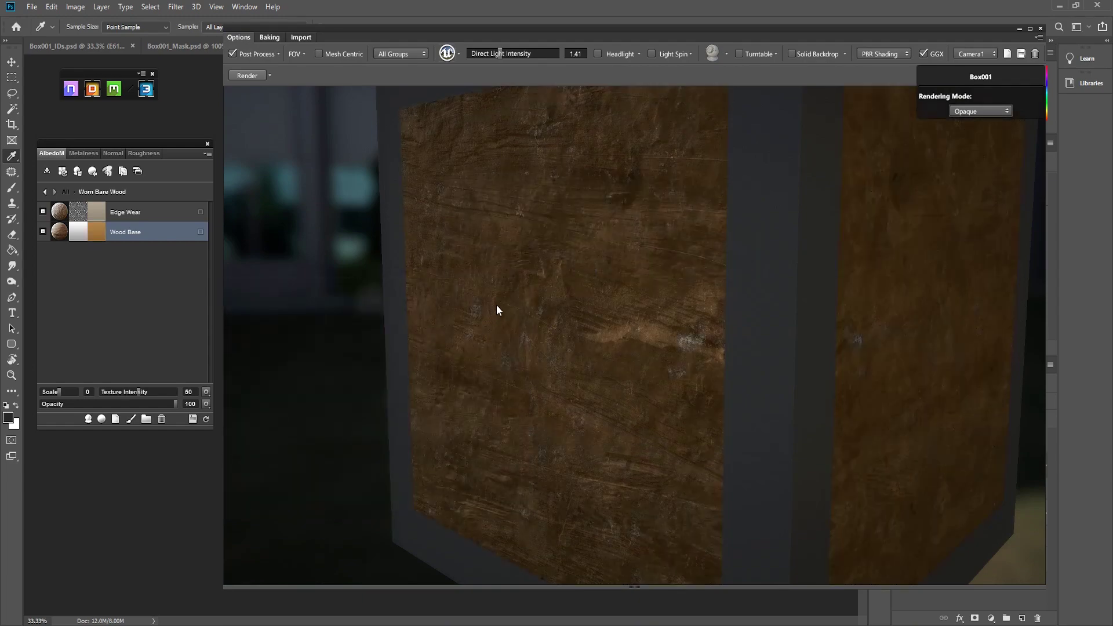
left_click_drag(504, 310, 536, 324)
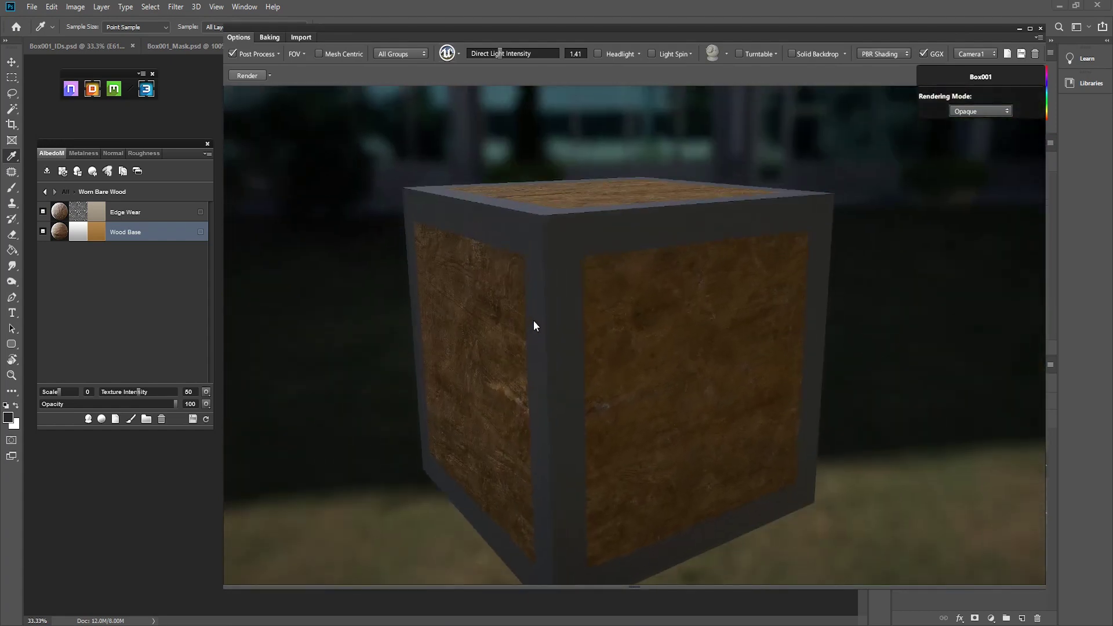
left_click_drag(426, 278, 547, 317)
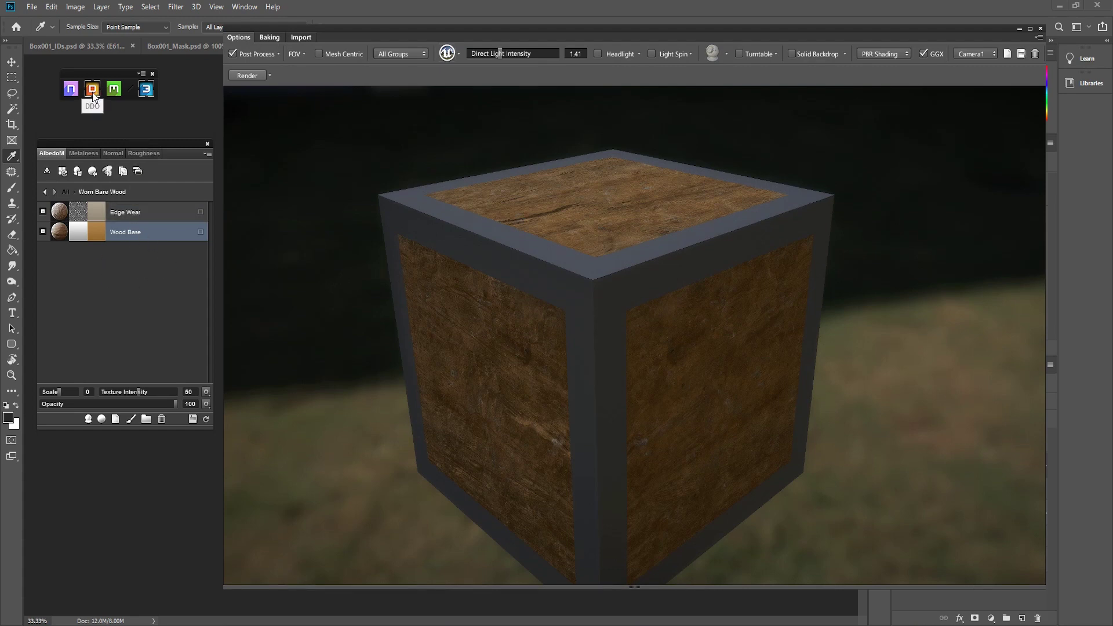
- Try the Wood Base layer with near-white metalness and dark roughness, and inspect the reflections on the crate's panels
left_click(85, 153)
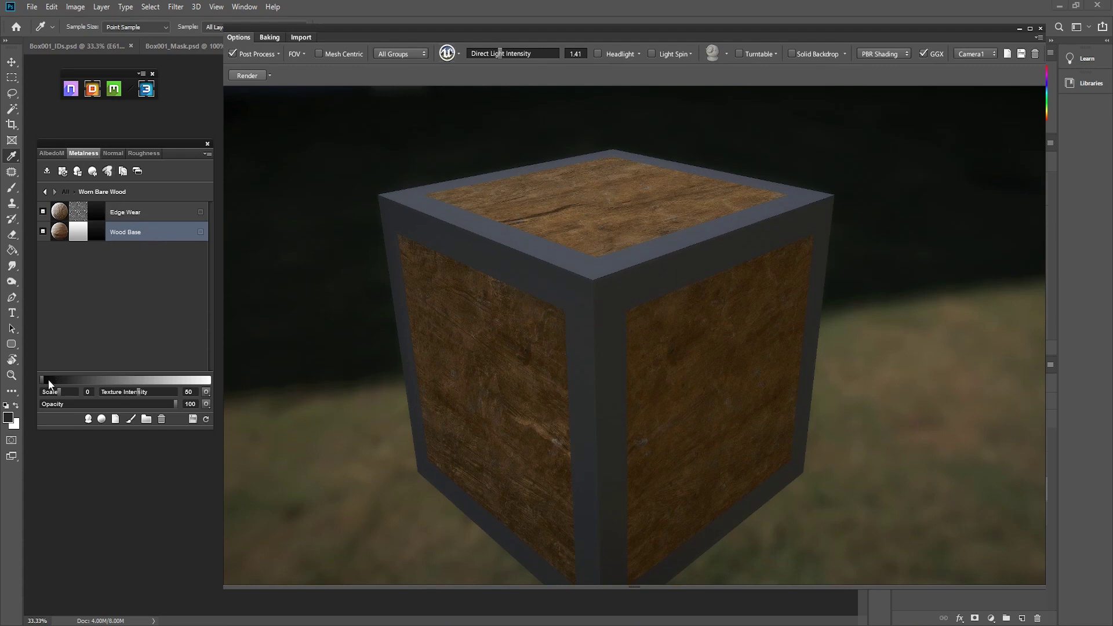
left_click_drag(44, 381, 202, 385)
left_click(146, 153)
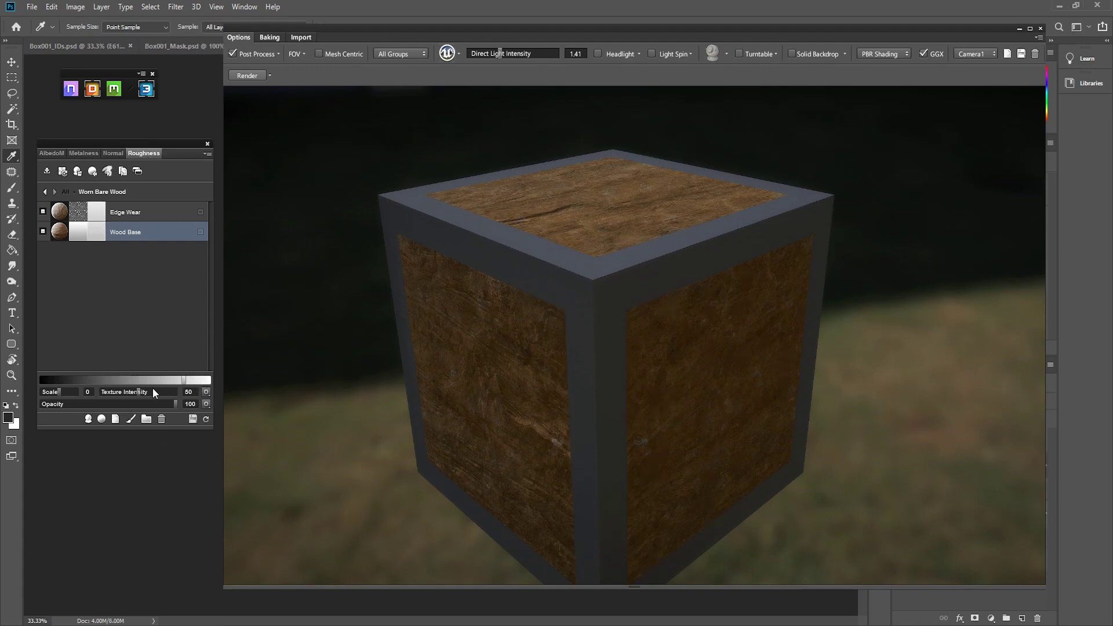
left_click_drag(185, 380, 56, 381)
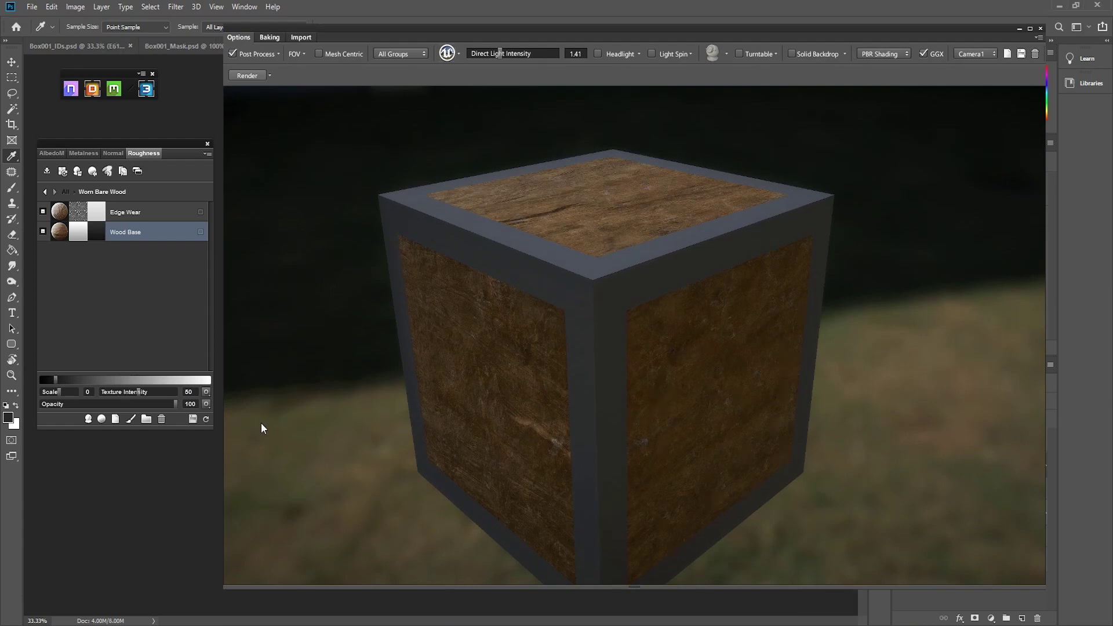
left_click_drag(701, 402, 556, 339)
right_click_drag(555, 333, 555, 333, "shift")
left_click(551, 342)
left_click_drag(551, 342, 523, 346)
mouse_move(523, 346)
right_mouse_down("shift")
mouse_move(514, 344)
mouse_move(524, 344)
right_mouse_up("shift")
left_click(311, 342)
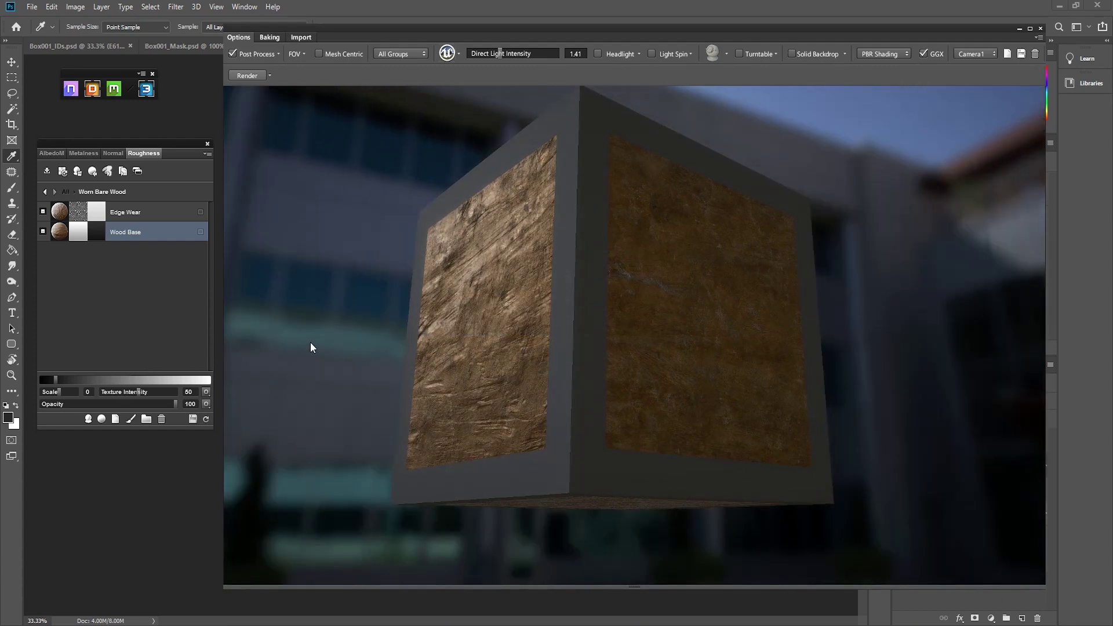
- Try the Wood Base layer's roughness at fully black and inspect the wood from another angle
left_click_drag(54, 378, 43, 381)
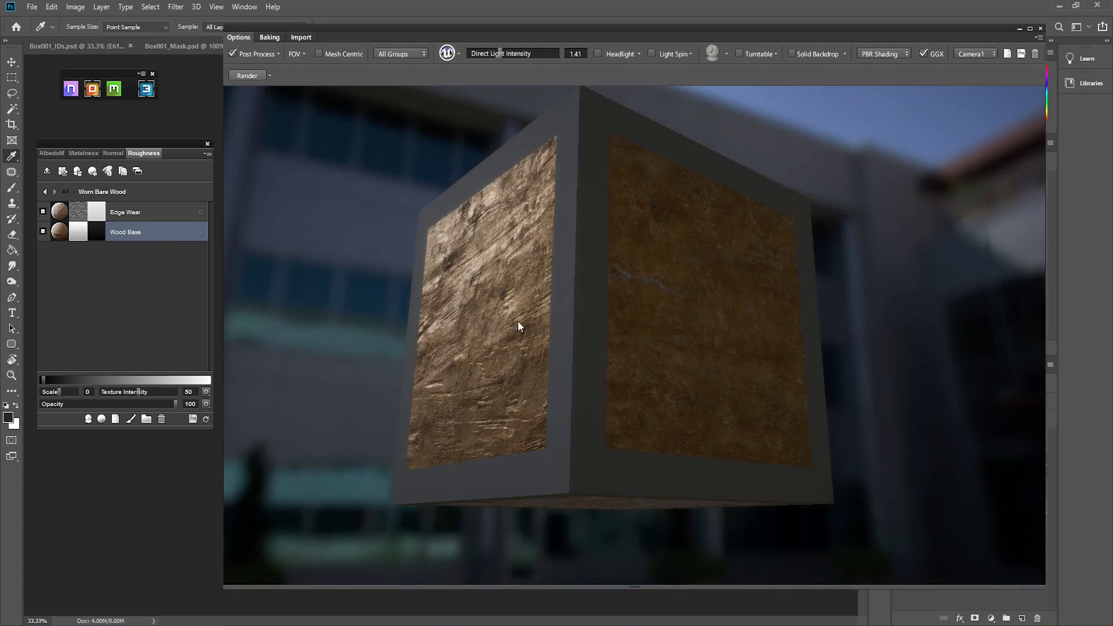
left_click(484, 330)
left_click_drag(490, 333, 347, 355)
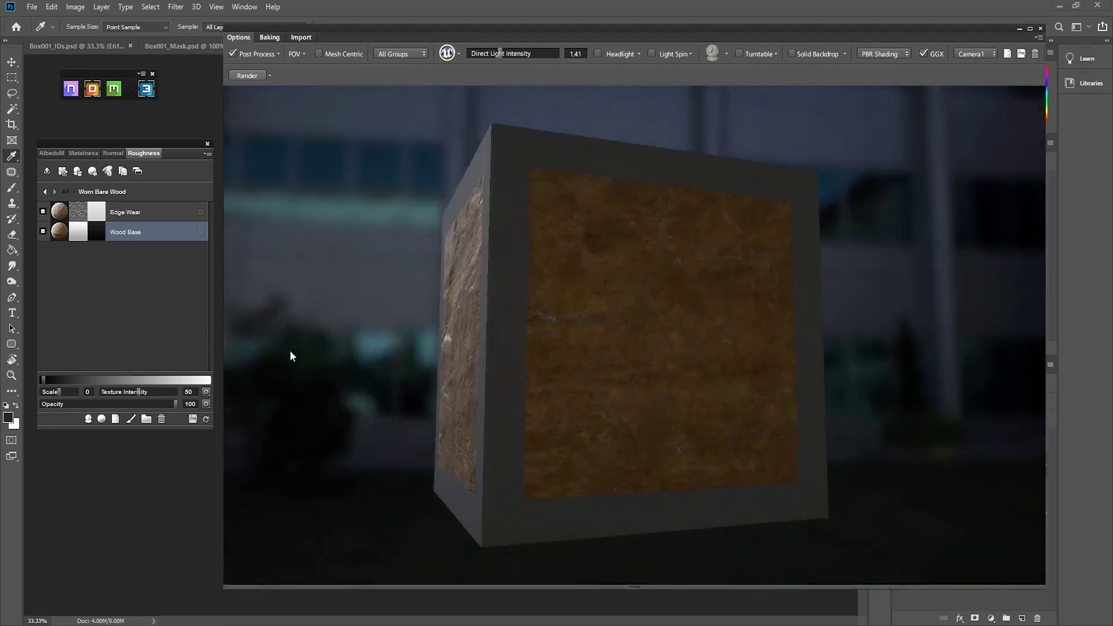
- Set the Wood Base layer's roughness to near white and its metalness to black, and check the crate from above
left_click_drag(50, 381, 198, 380)
left_click(84, 153)
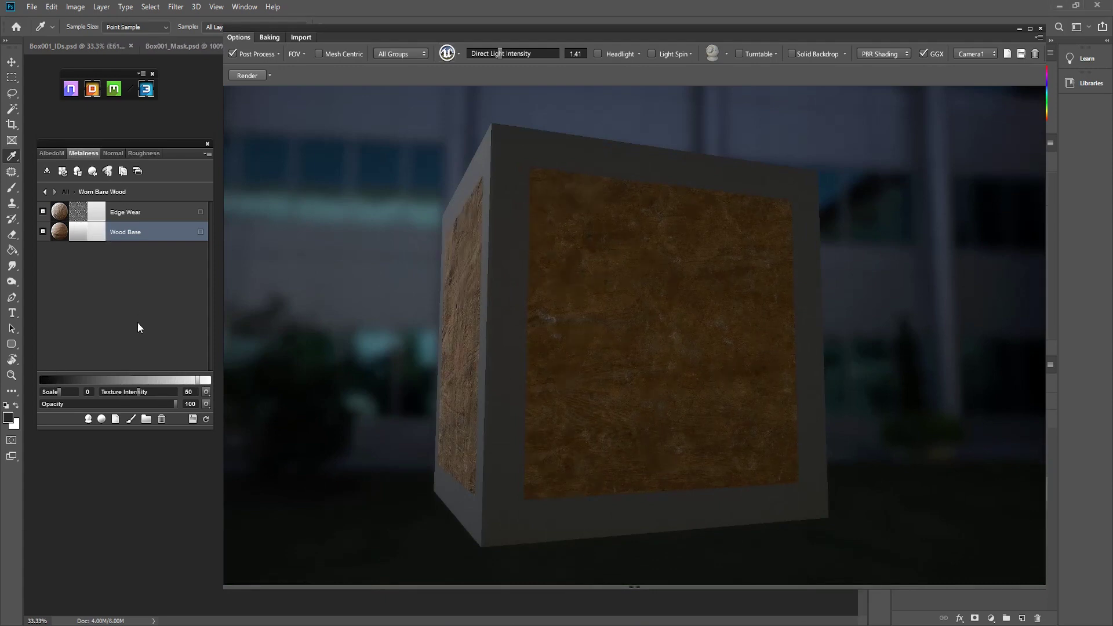
left_click_drag(203, 383, 56, 384)
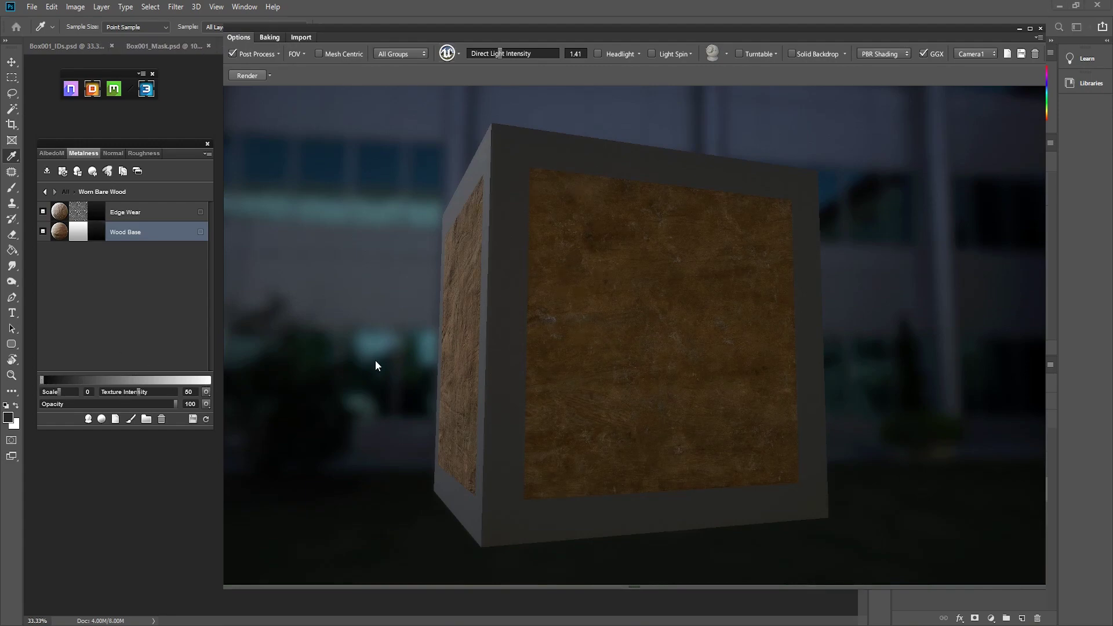
left_click(544, 326)
left_click_drag(547, 336, 563, 406)
- Open the Wood Base layer's normal settings and examine the surface relief in the preview and in the normal map document
left_click(48, 154)
left_click(110, 154)
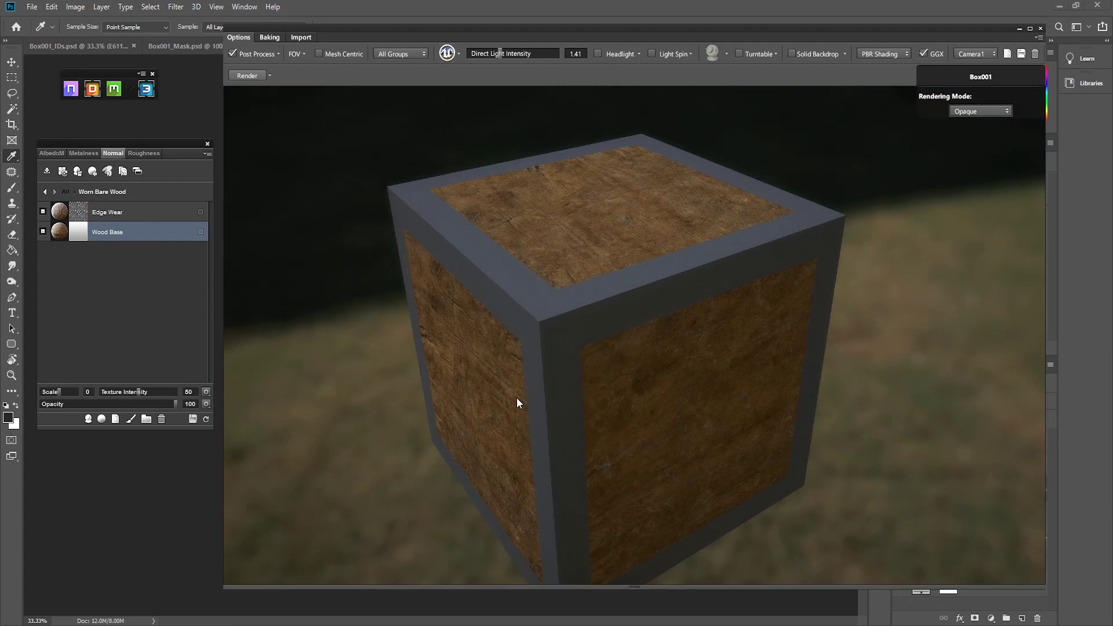
scroll(517, 397, "up", 10)
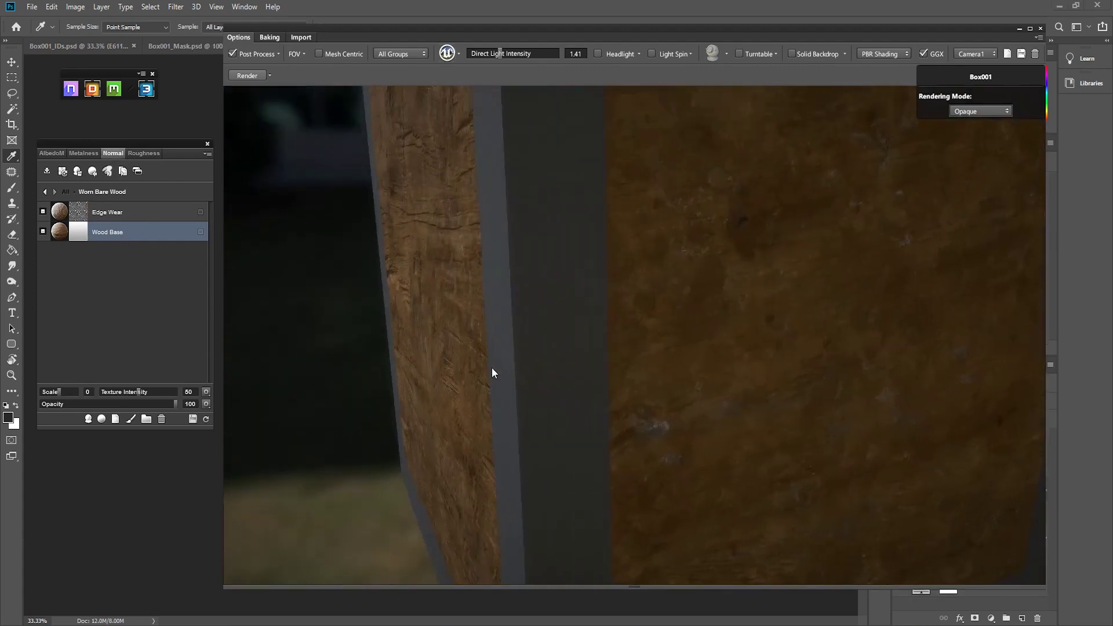
left_click_drag(492, 368, 524, 363)
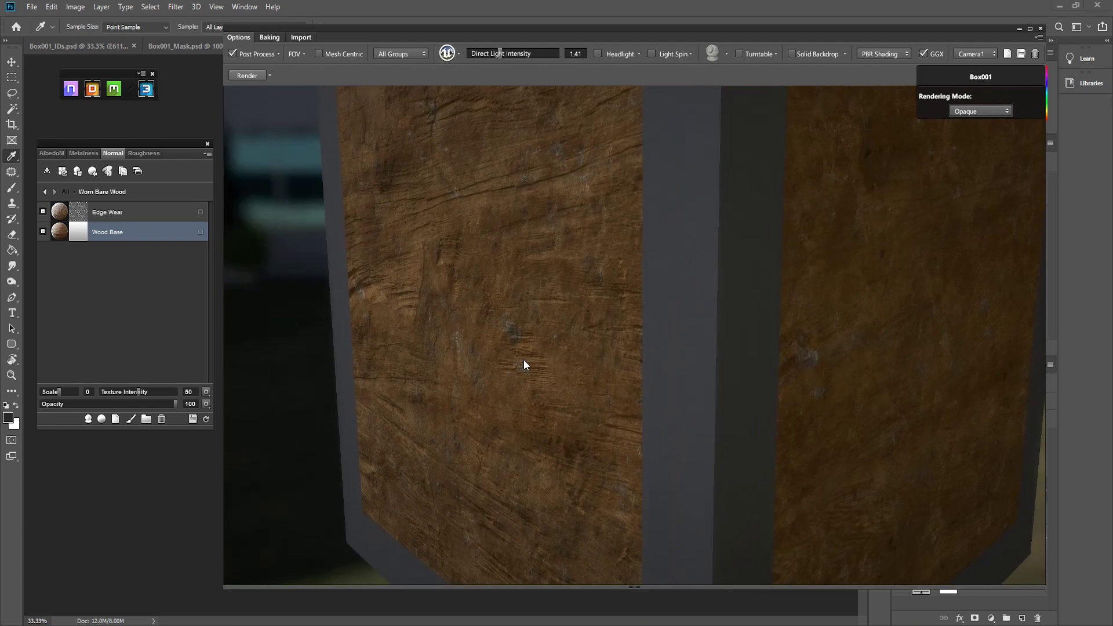
scroll(524, 360, "down", 5)
left_click_drag(596, 29, 779, 499)
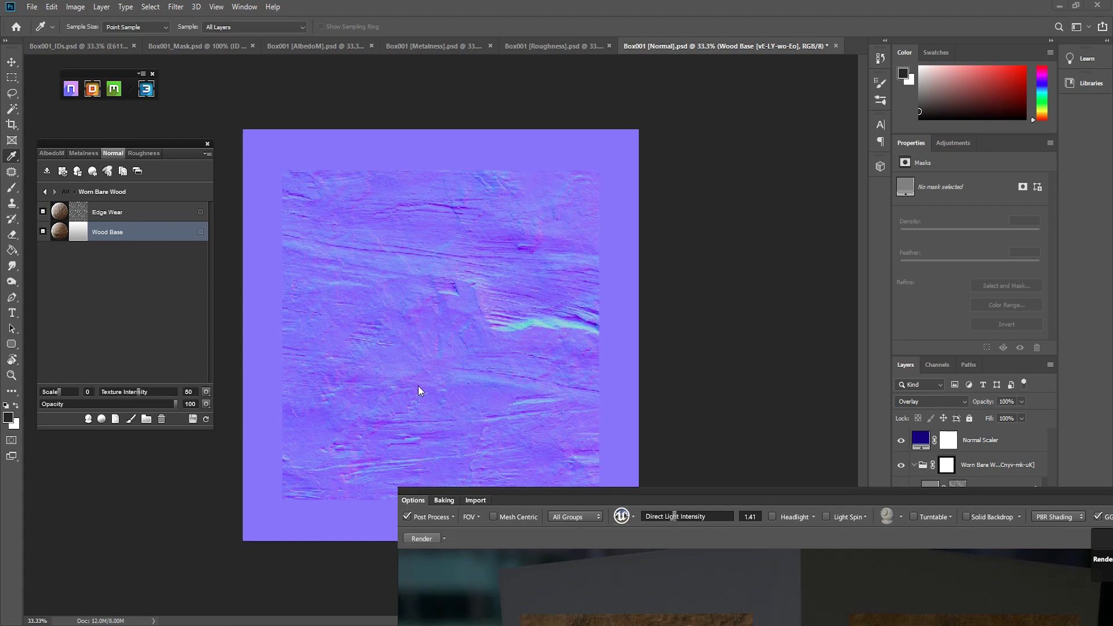
left_click_drag(704, 489, 570, 44)
left_click_drag(556, 296, 560, 266)
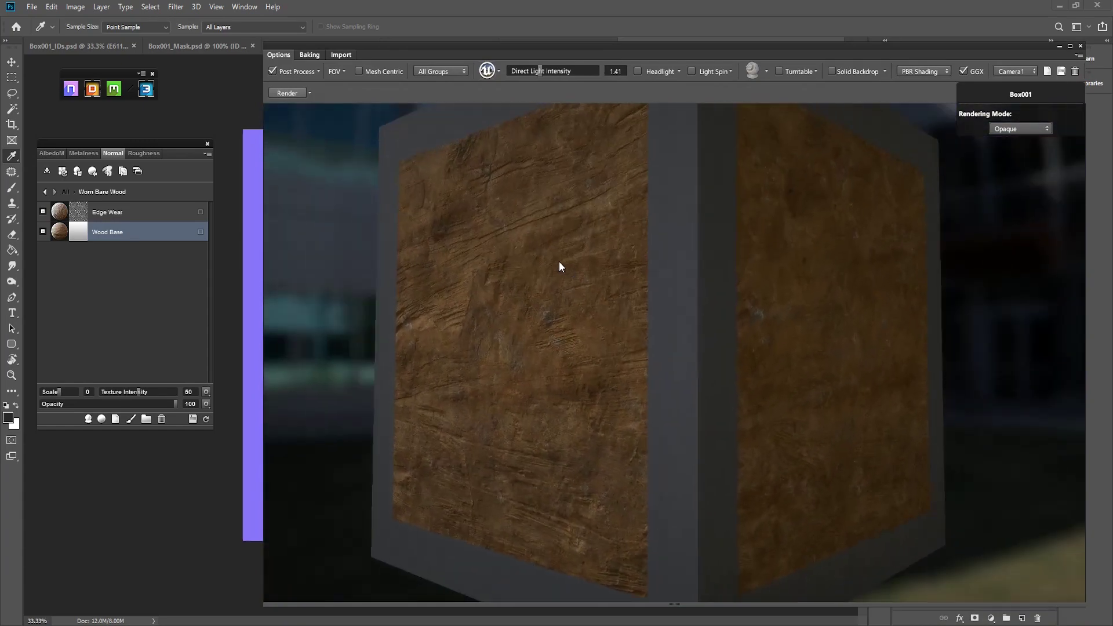
- Test the Wood Base layer's normal texture intensity at 20 and set it to 51
left_click_drag(641, 36, 621, 22)
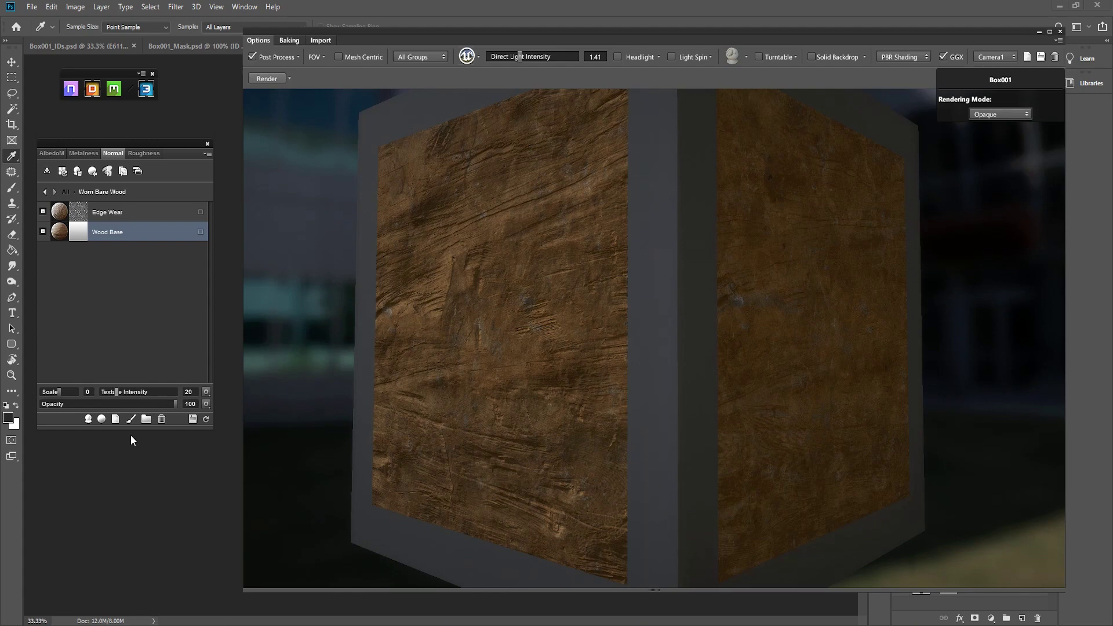
left_click_drag(112, 392, 139, 395)
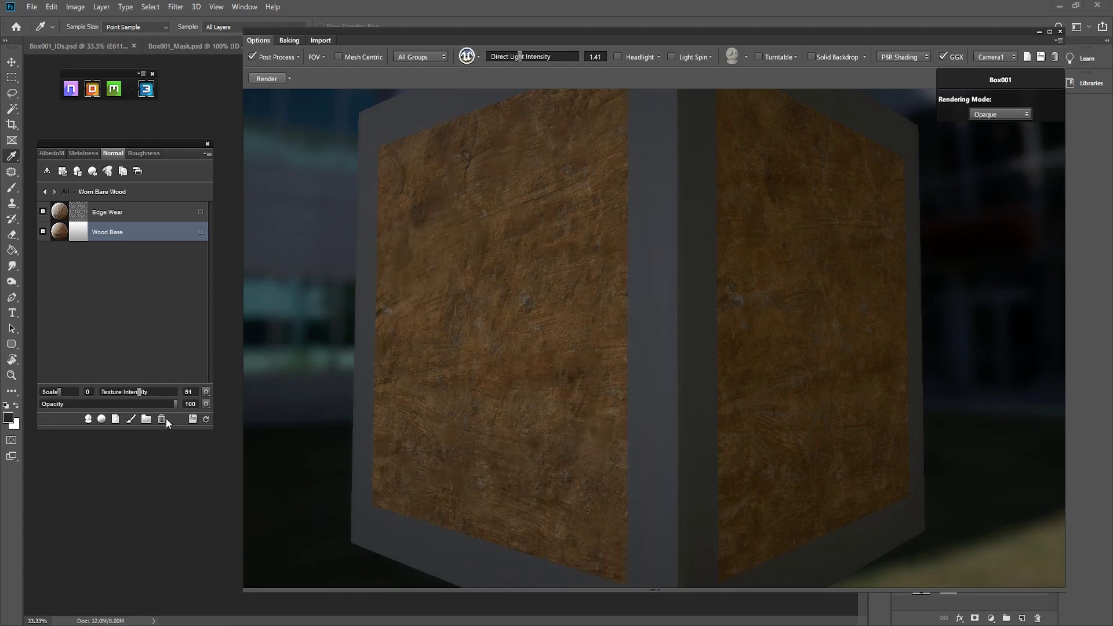
- Try the Wood Base layer's albedo texture scale at 2 and at -2, examining the wood grain each time
left_click(58, 153)
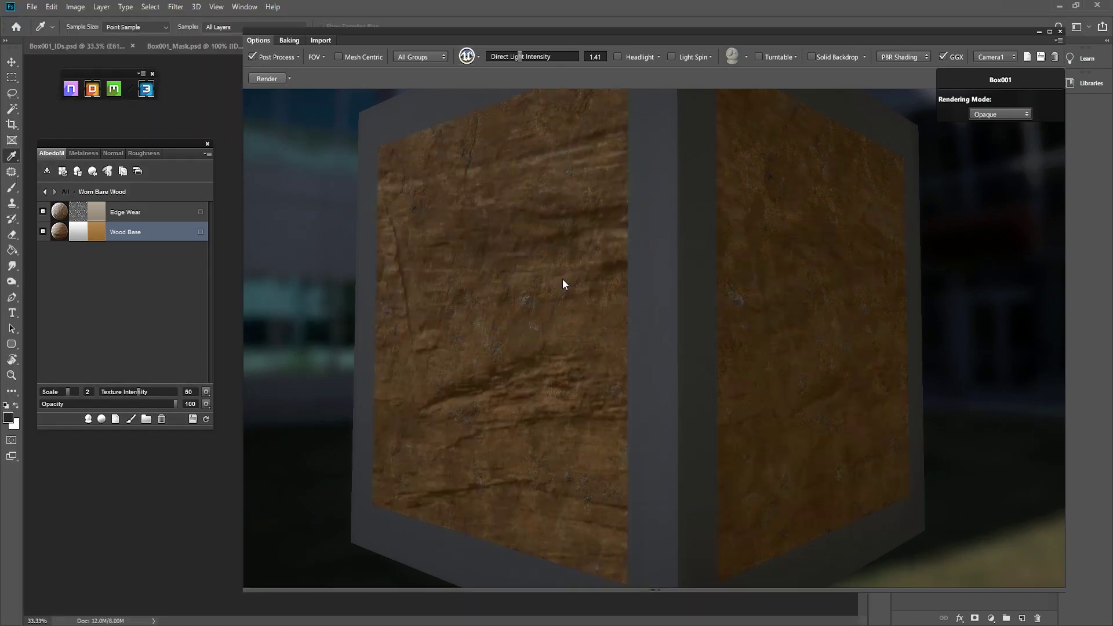
left_click_drag(485, 319, 492, 344)
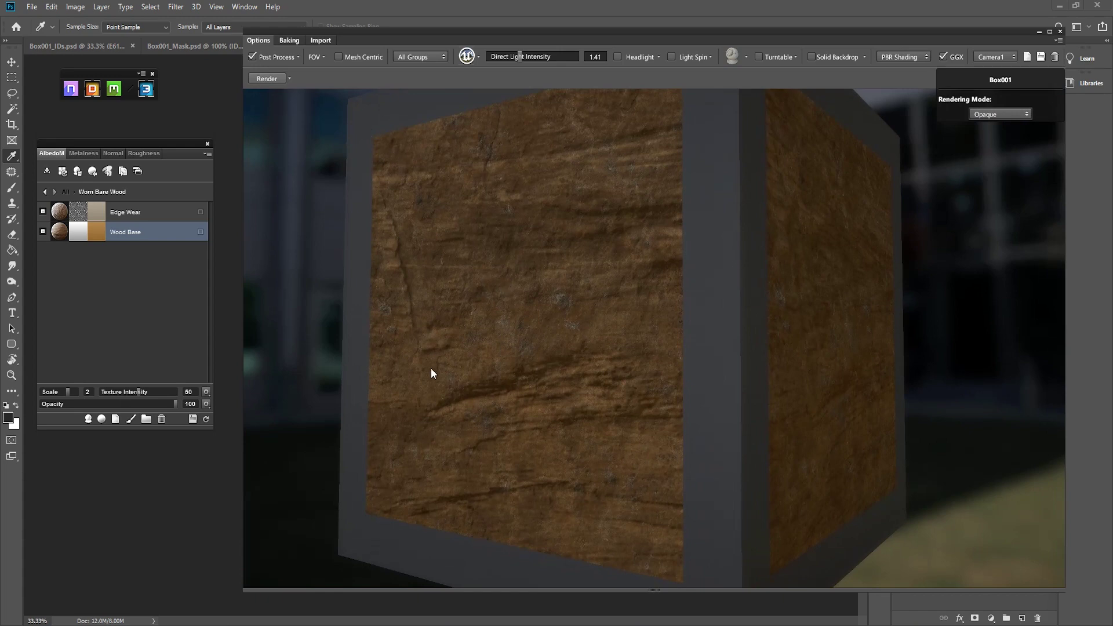
left_click_drag(66, 392, 50, 392)
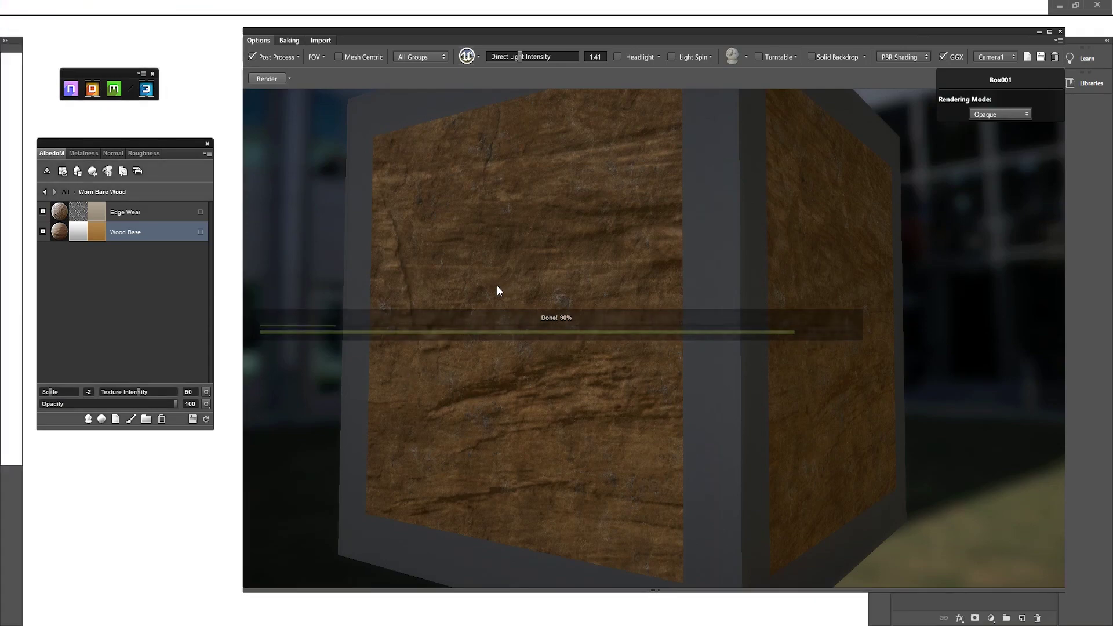
left_click_drag(511, 310, 484, 311)
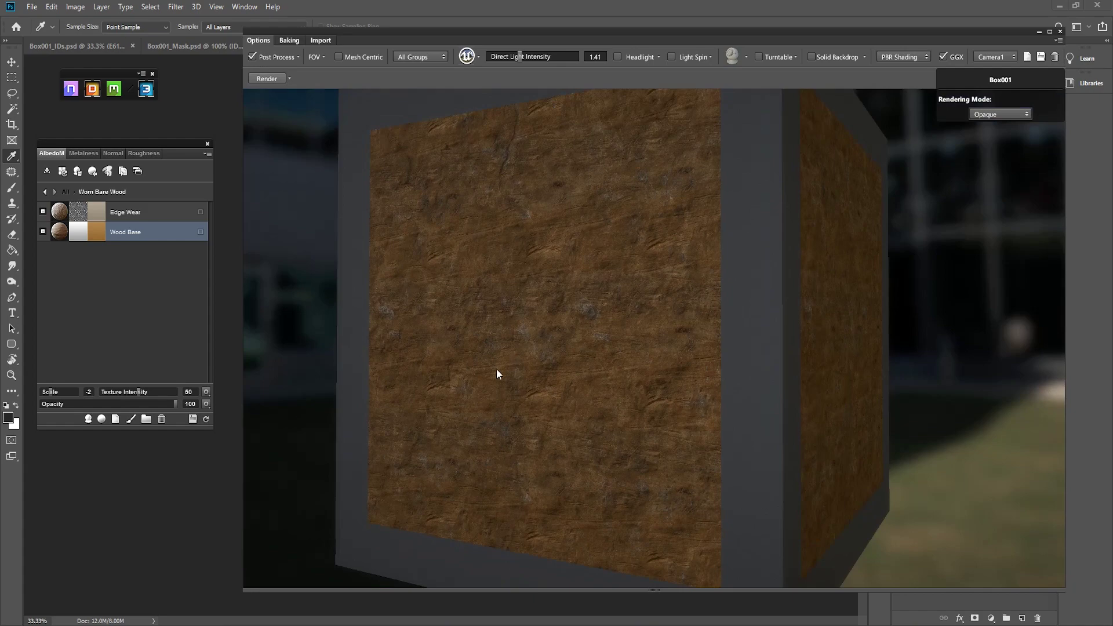
mouse_move(494, 321)
left_mouse_down()
mouse_move(523, 345)
mouse_move(581, 327)
mouse_move(510, 362)
mouse_move(527, 333)
mouse_move(496, 312)
mouse_move(510, 345)
mouse_move(469, 294)
mouse_move(487, 298)
mouse_move(479, 316)
left_mouse_up()
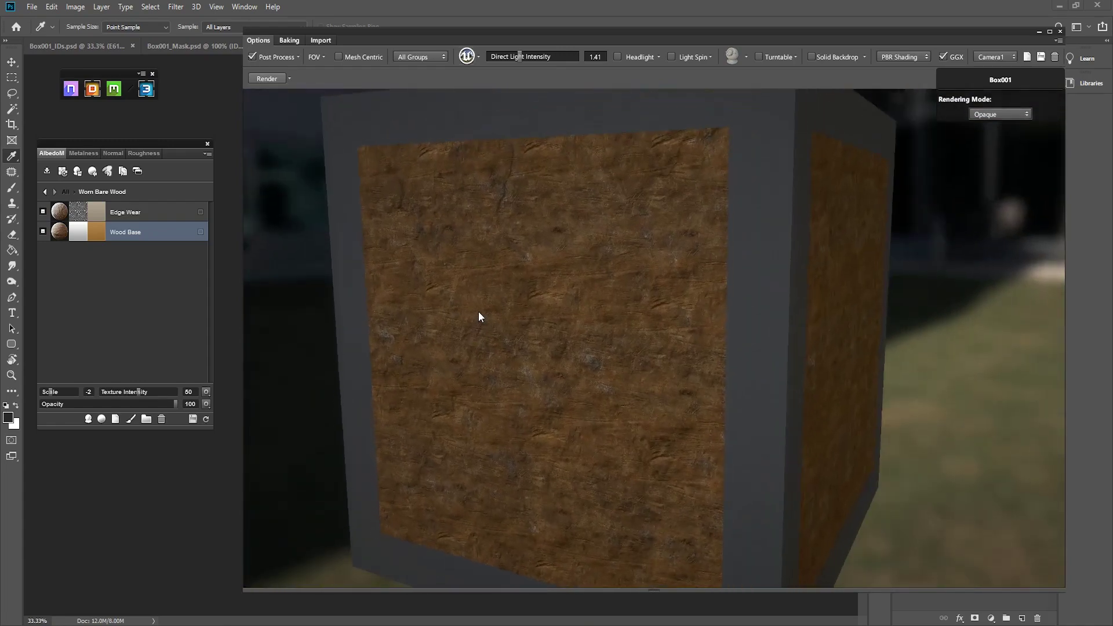
left_click_drag(542, 303, 569, 302)
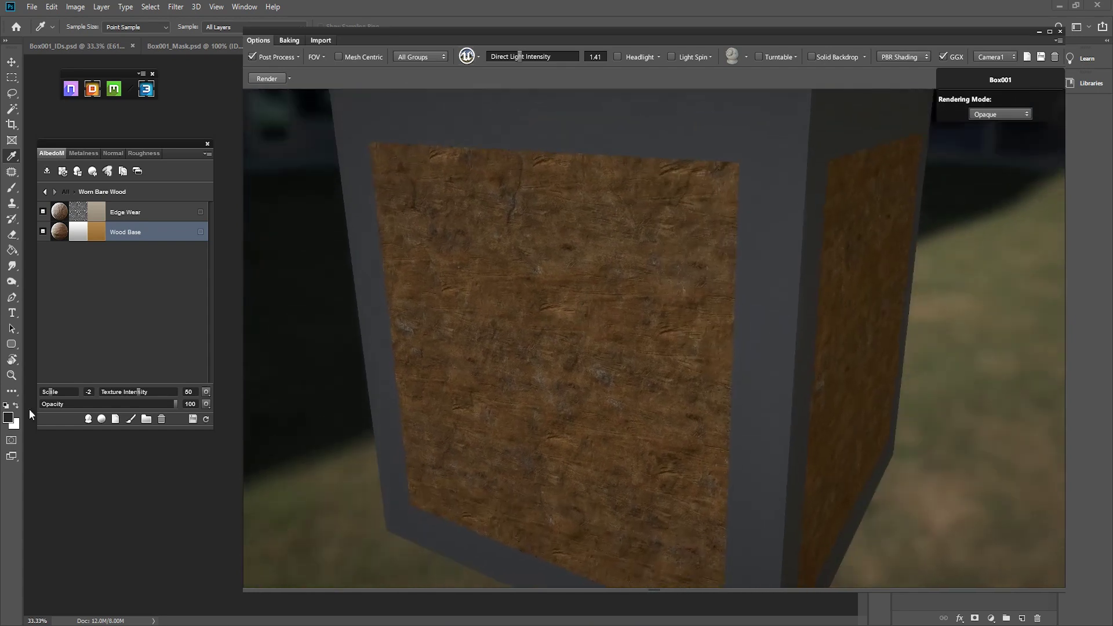
- Set the Wood Base layer's texture scale to 0, and step out of the Worn Bare Wood group and back into it
left_click_drag(51, 392, 61, 394)
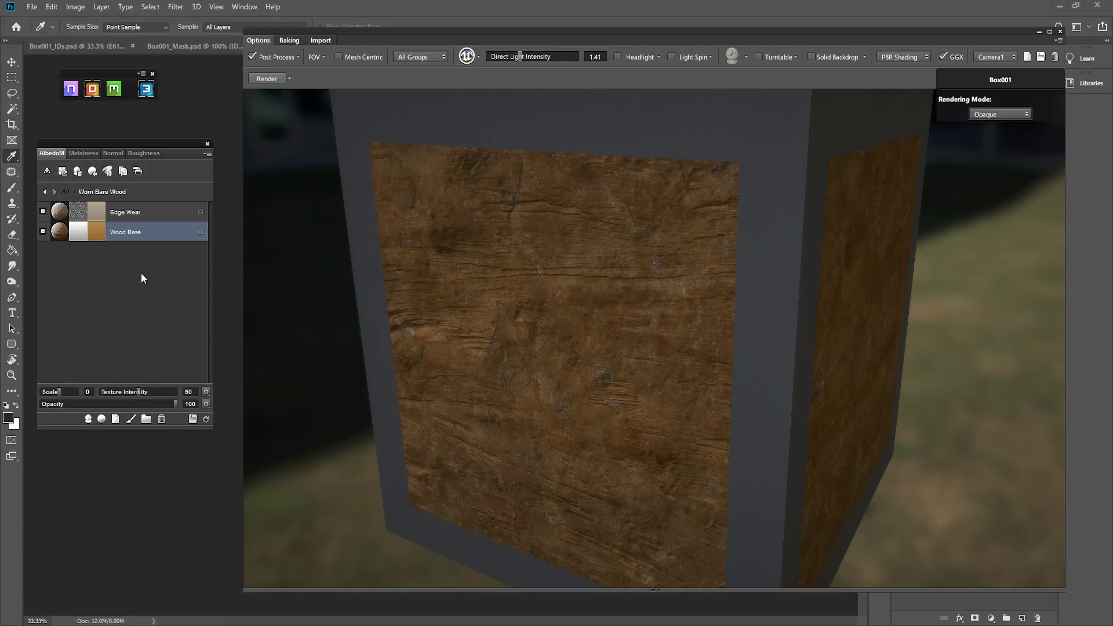
left_click(45, 192)
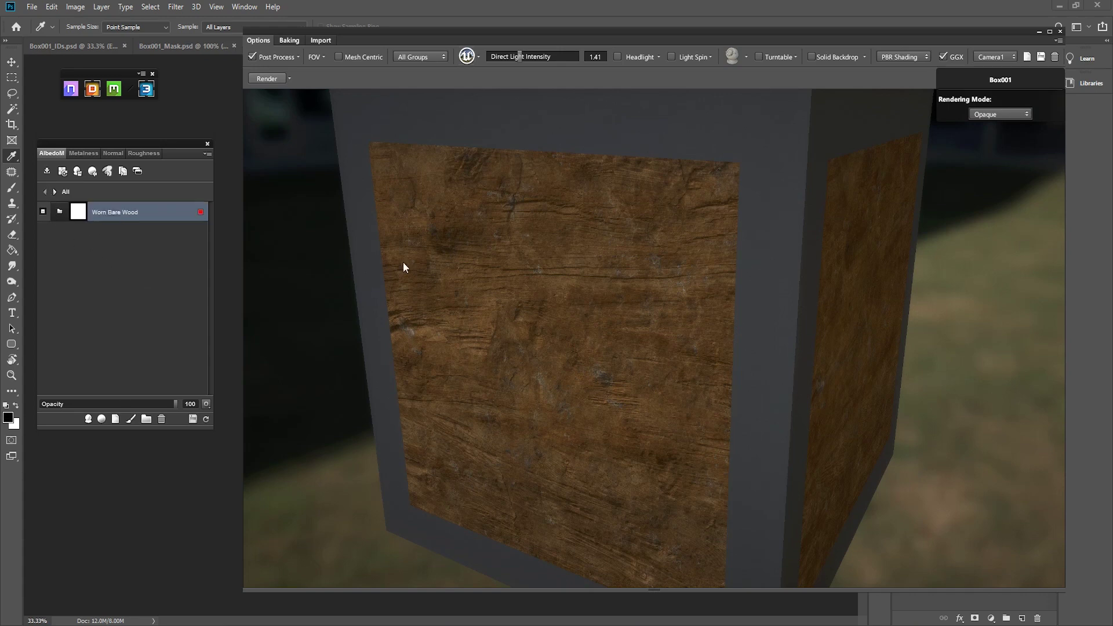
left_click(54, 192)
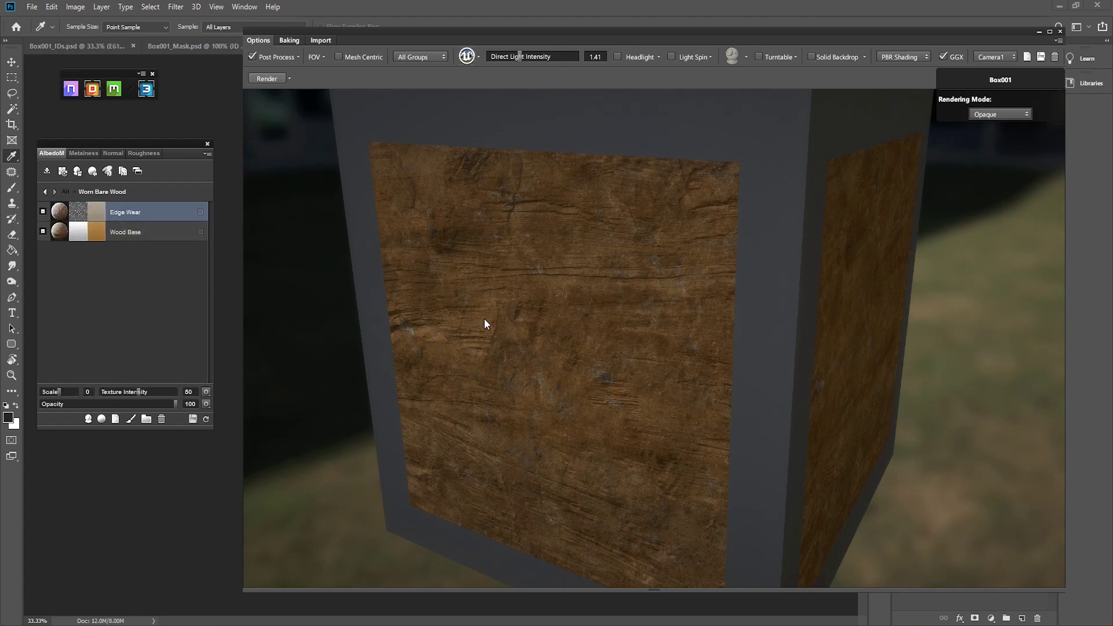
- Create the Flaked Painted Wood (Red) material from the DDO wood library for the crate's frame, outside the currently selected group
scroll(493, 319, "down", 5)
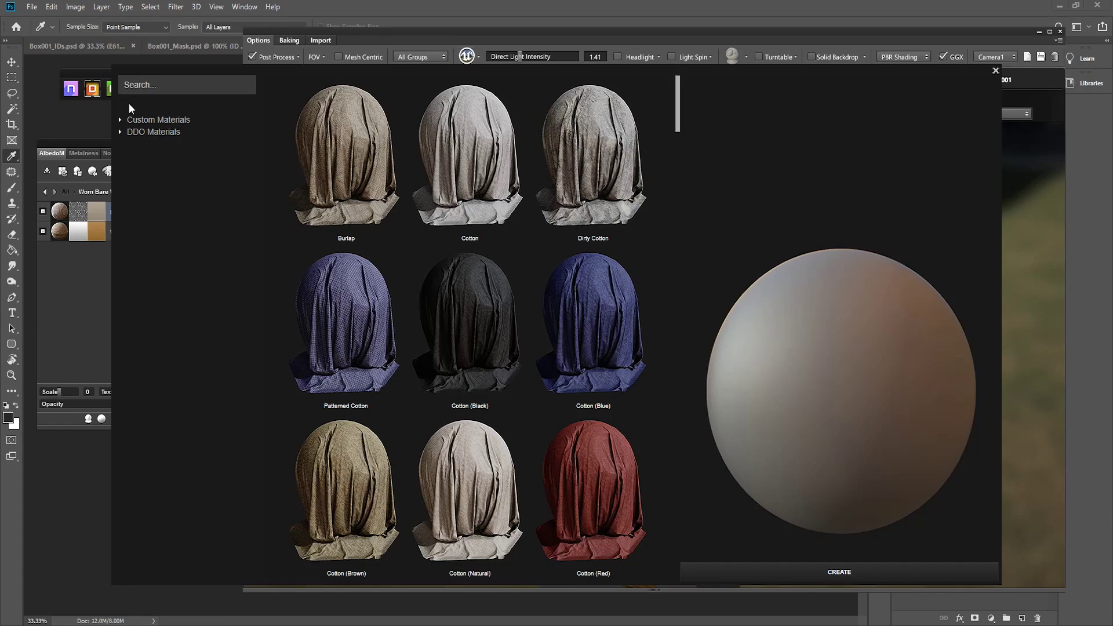
left_click(168, 410)
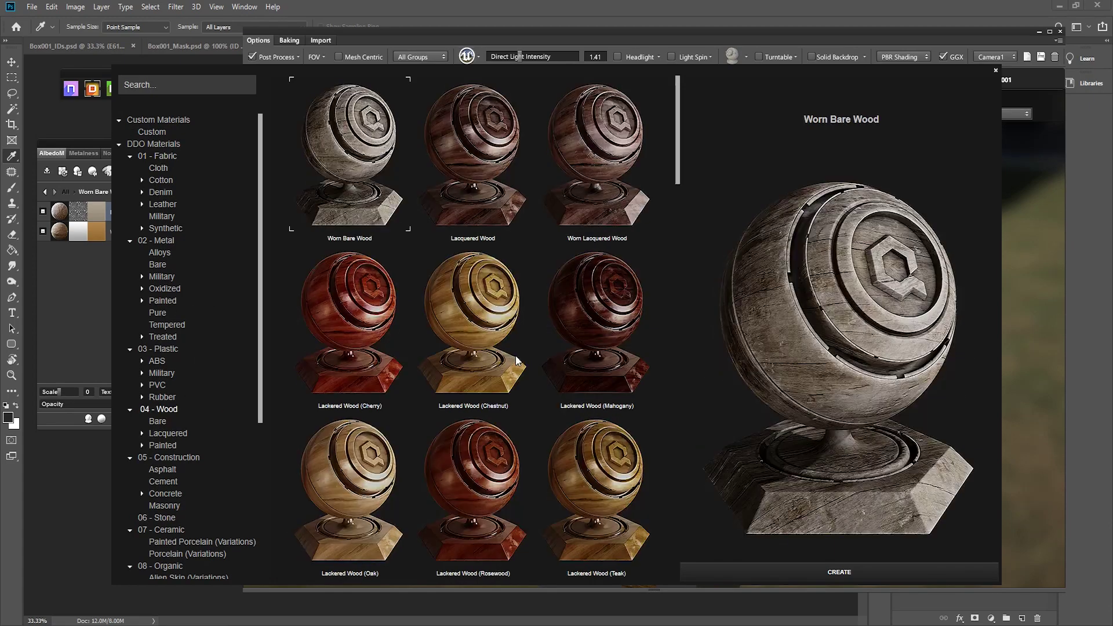
scroll(520, 364, "down", 3)
scroll(520, 364, "down", 15)
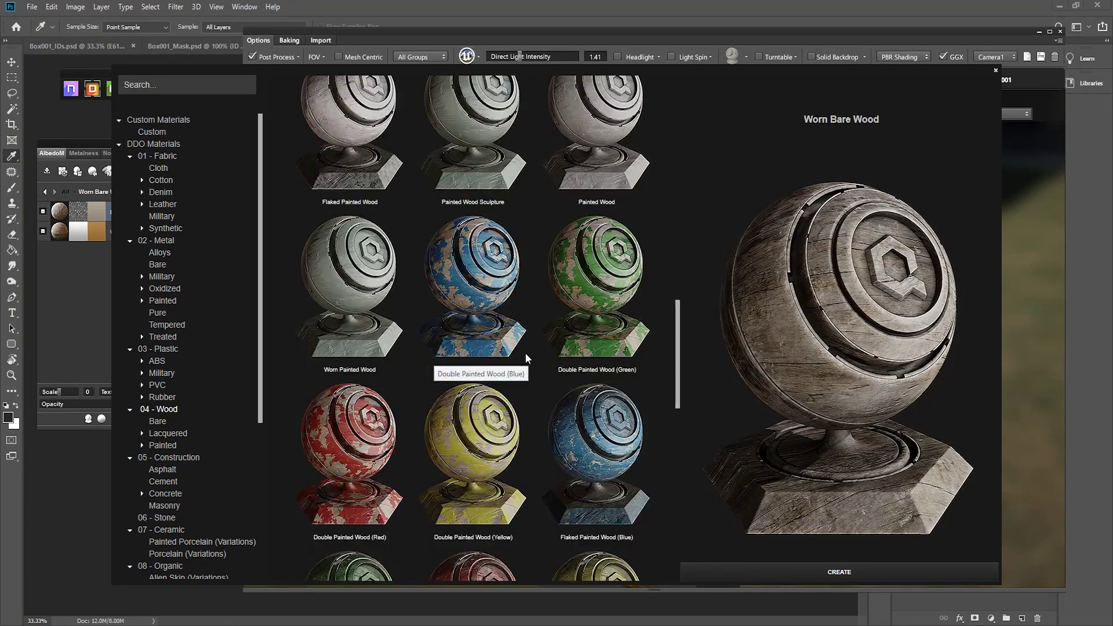
scroll(526, 357, "down", 10)
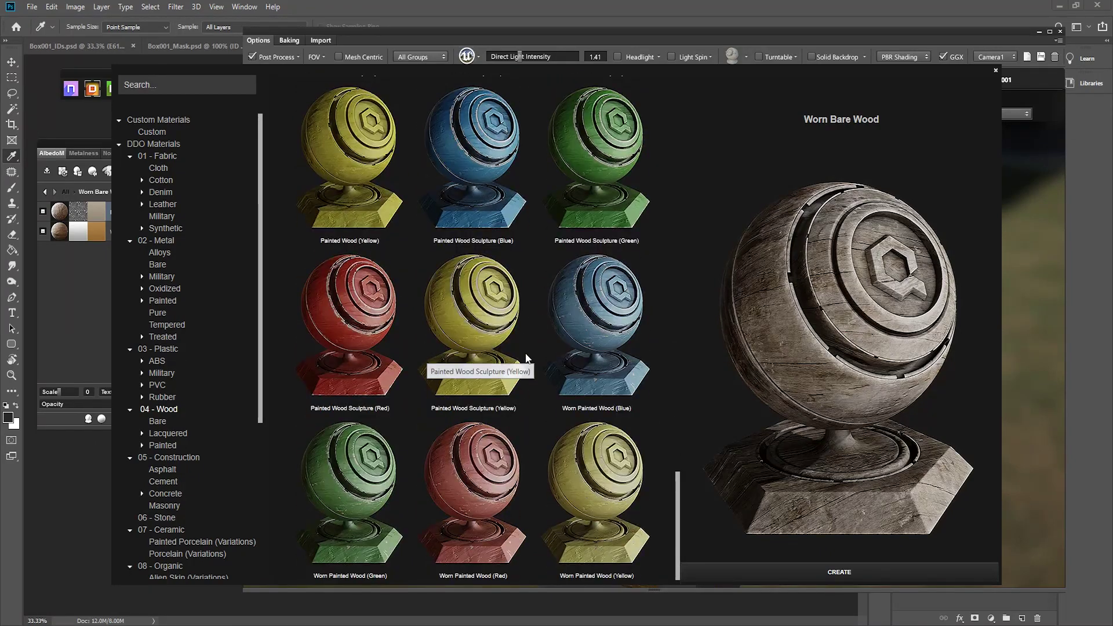
scroll(526, 358, "up", 5)
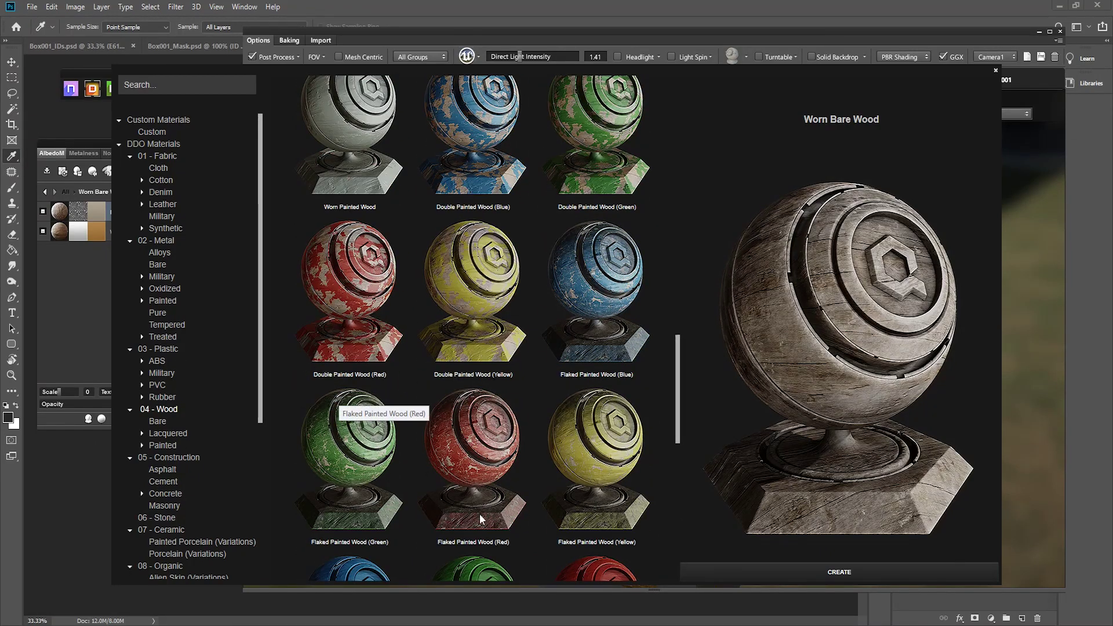
left_click(480, 451)
left_click(796, 572)
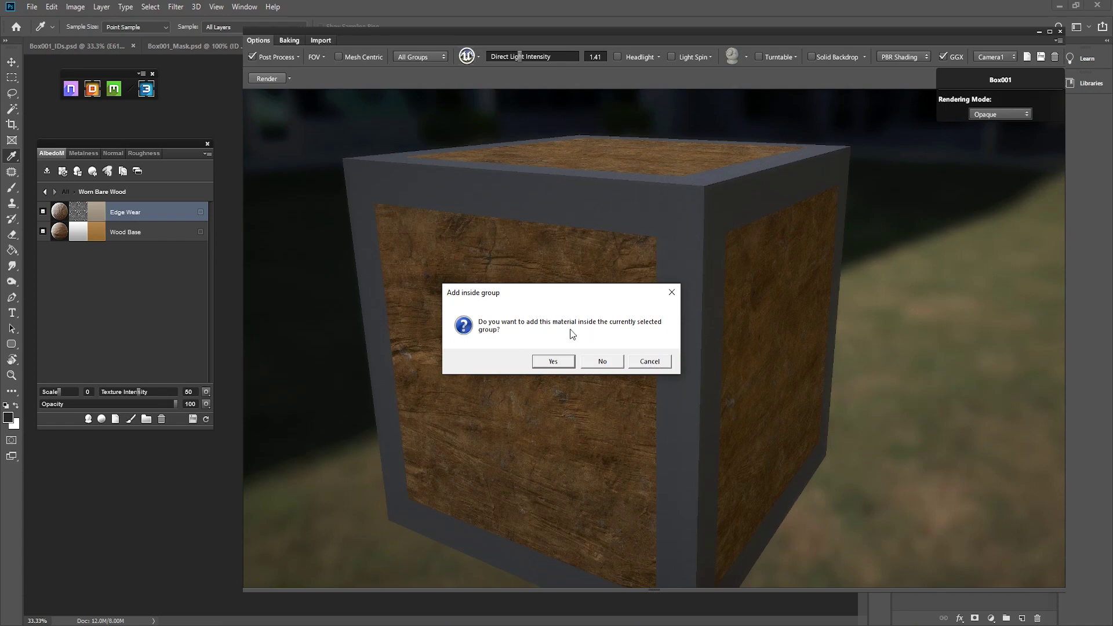
left_click(606, 362)
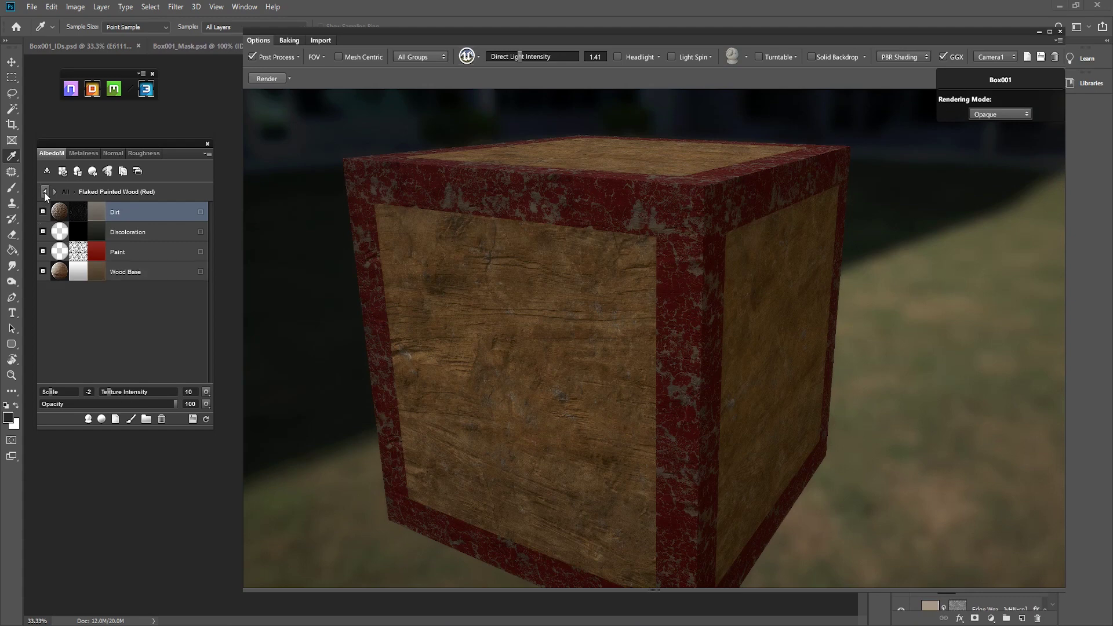
- Return to the list of all material groups, select Worn Bare Wood, and examine the crate's ID colours on the model
left_click(44, 192)
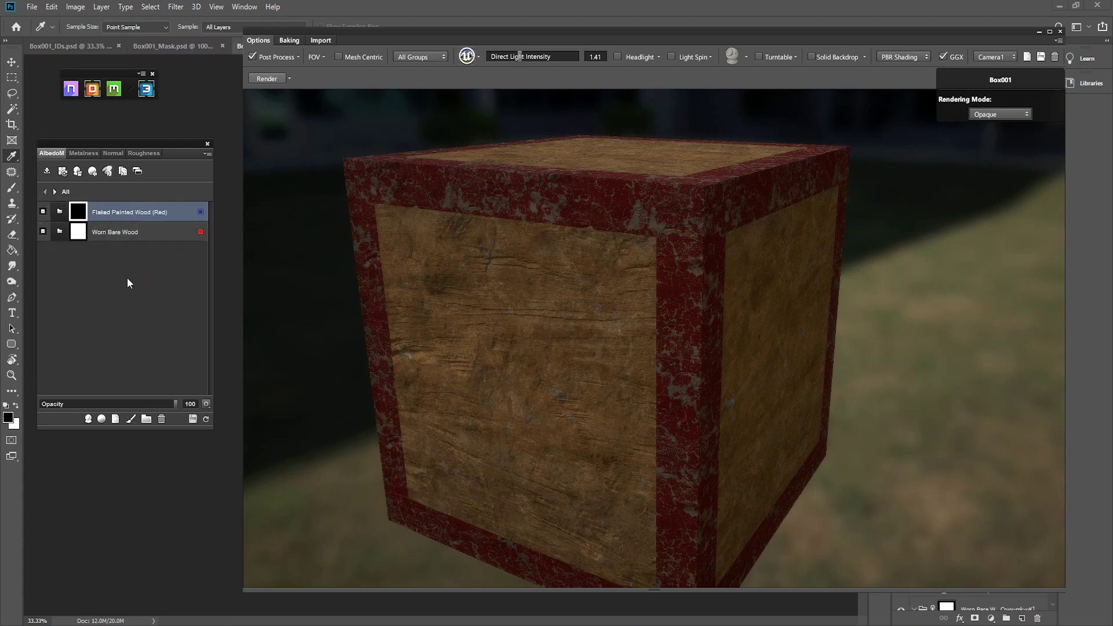
left_click(151, 232)
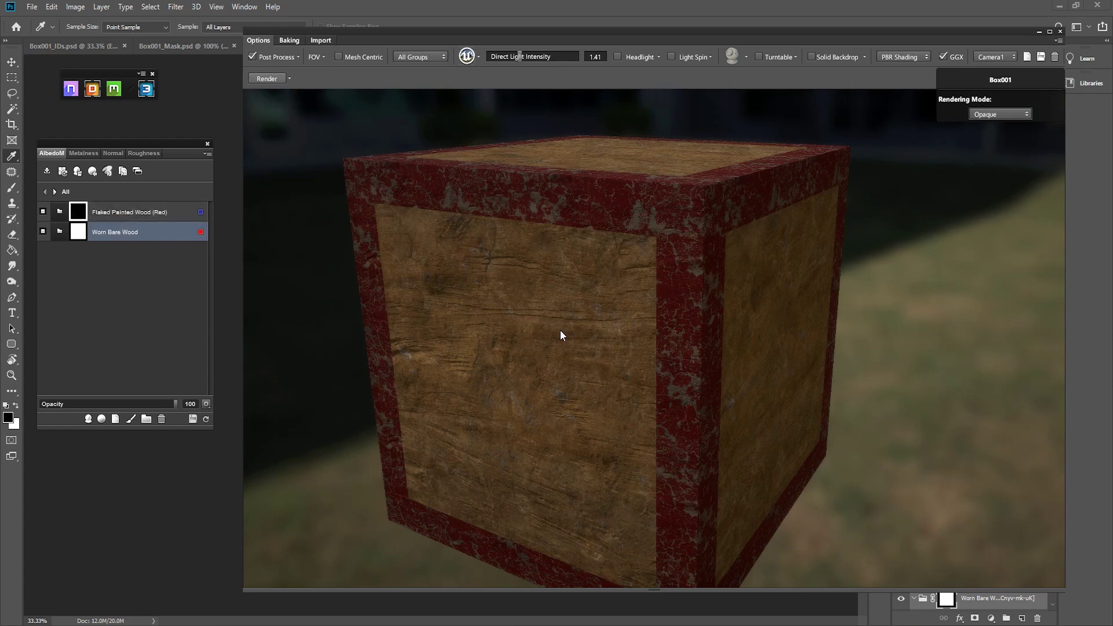
key("c")
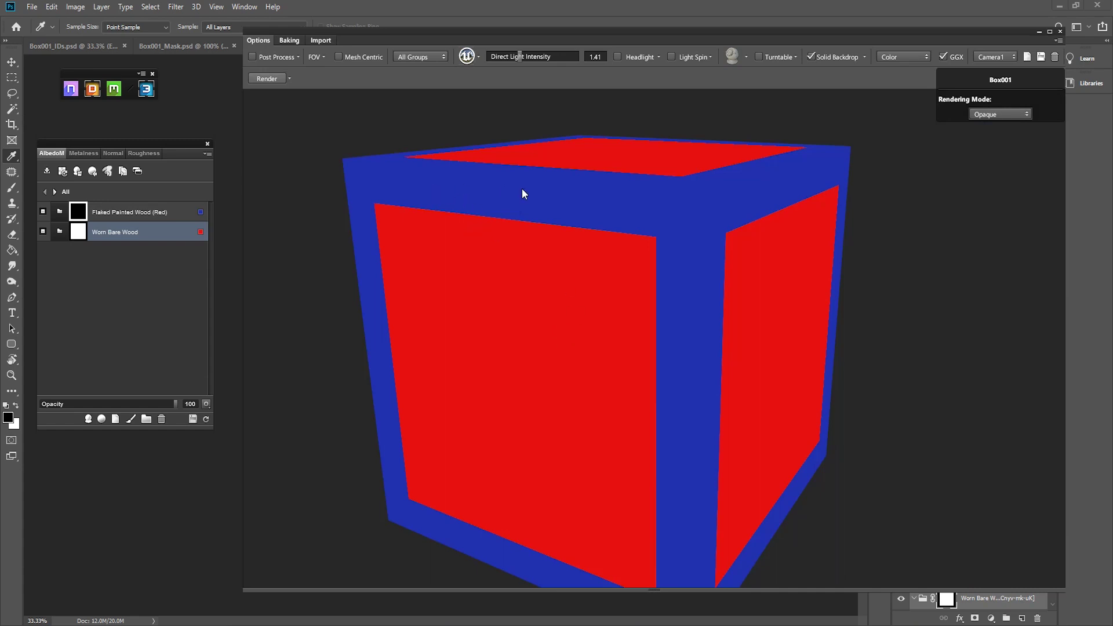
key("c")
key("c")
key("c")
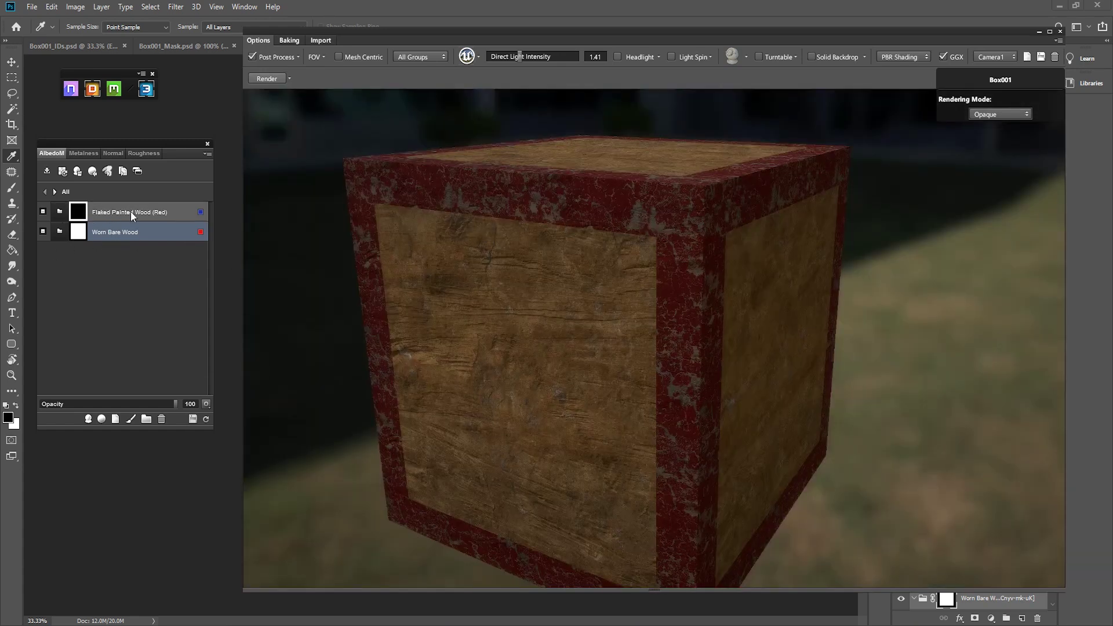
- Delete the Dirt and Discoloration layers from the Flaked Painted Wood (Red) group
left_click(60, 211)
left_click(60, 211)
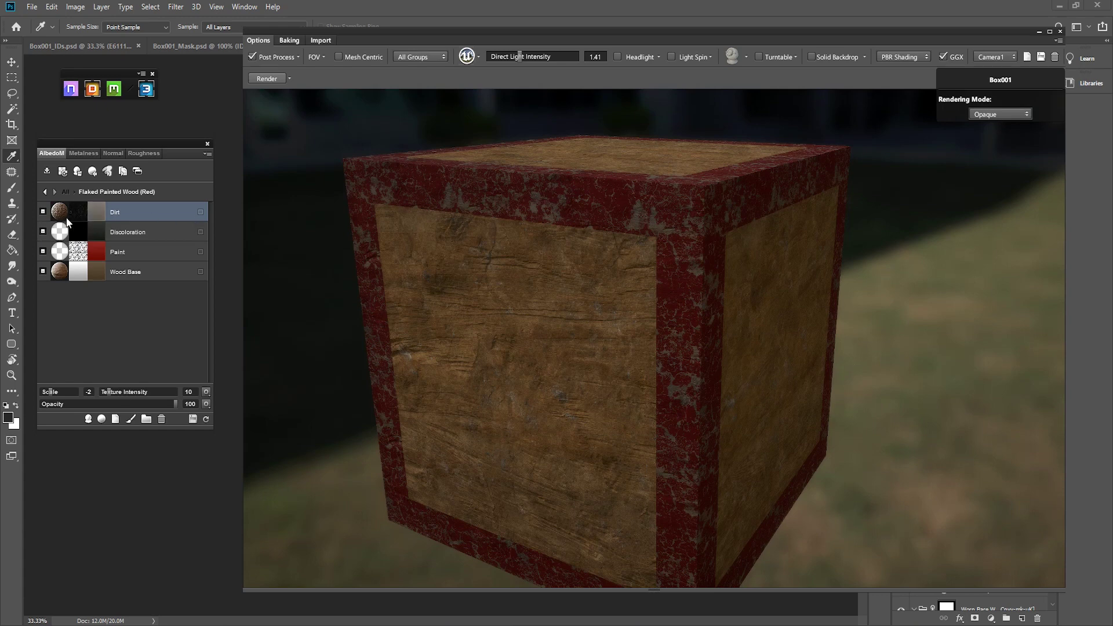
left_click(43, 210)
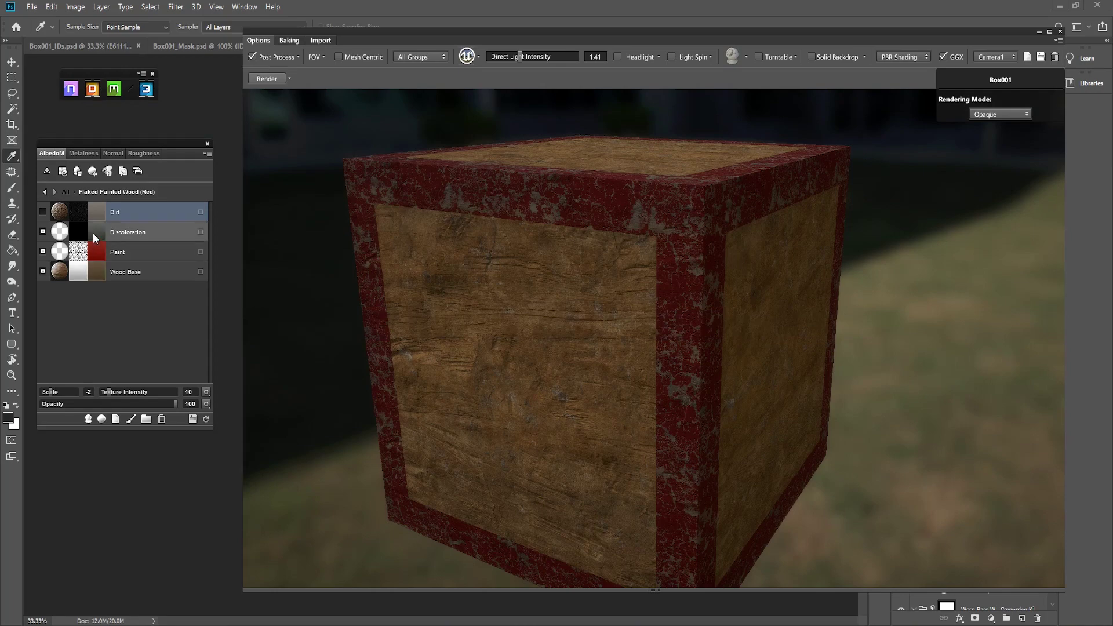
right_click(154, 208)
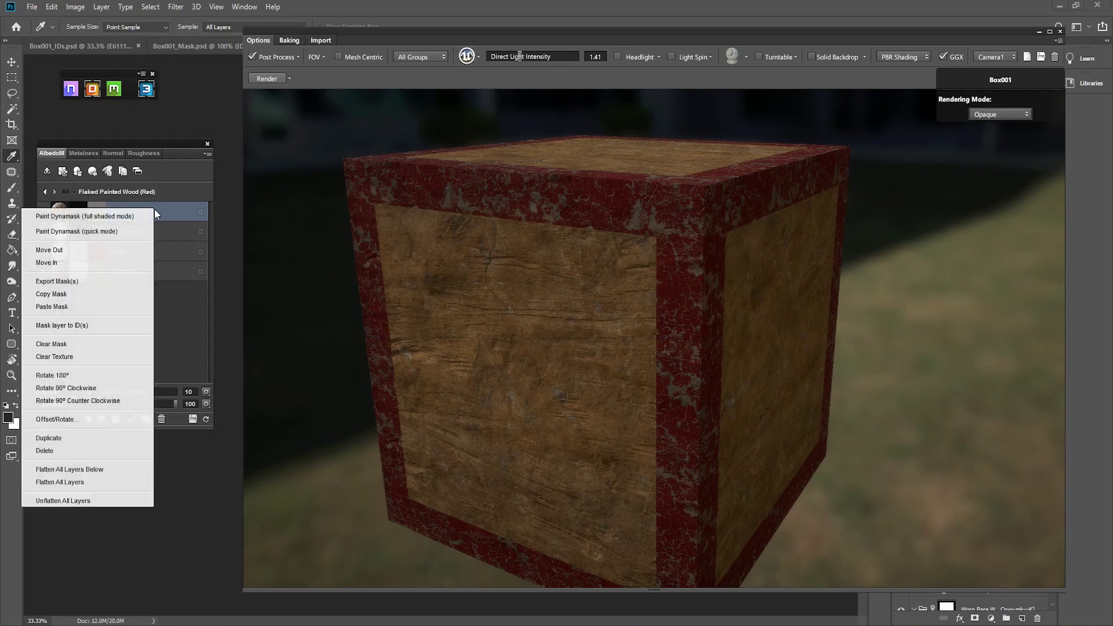
left_click(61, 451)
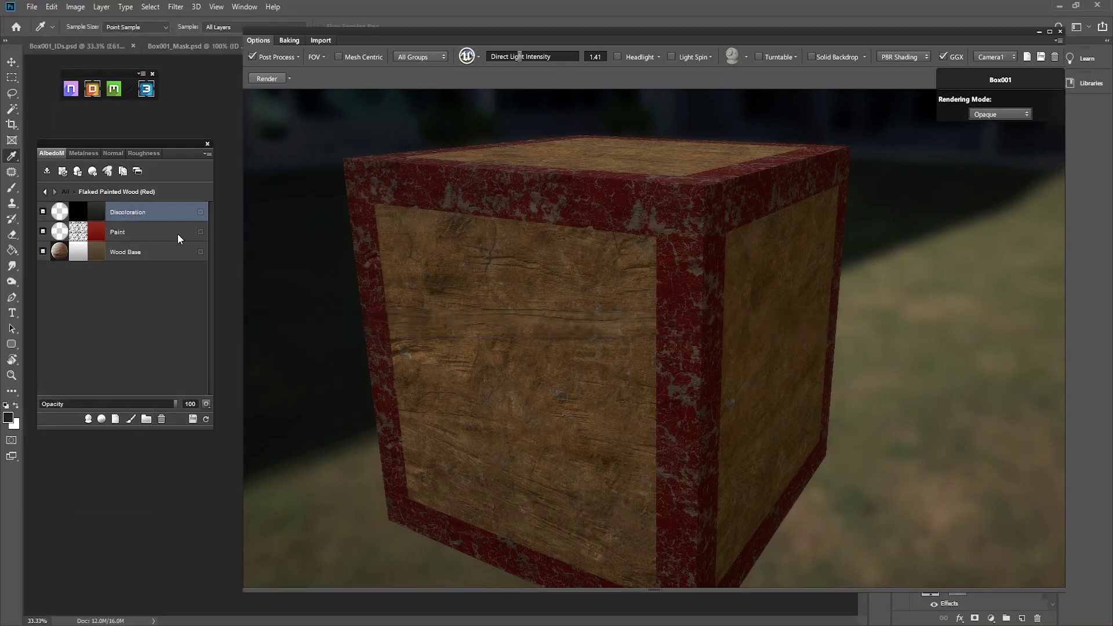
left_click(43, 212)
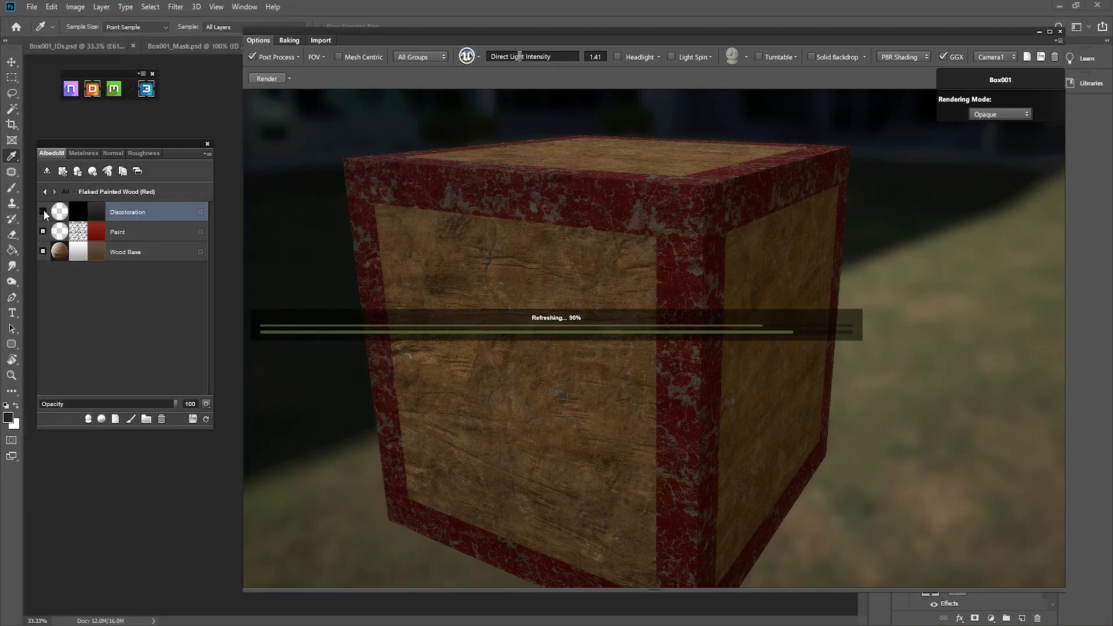
right_click(145, 211)
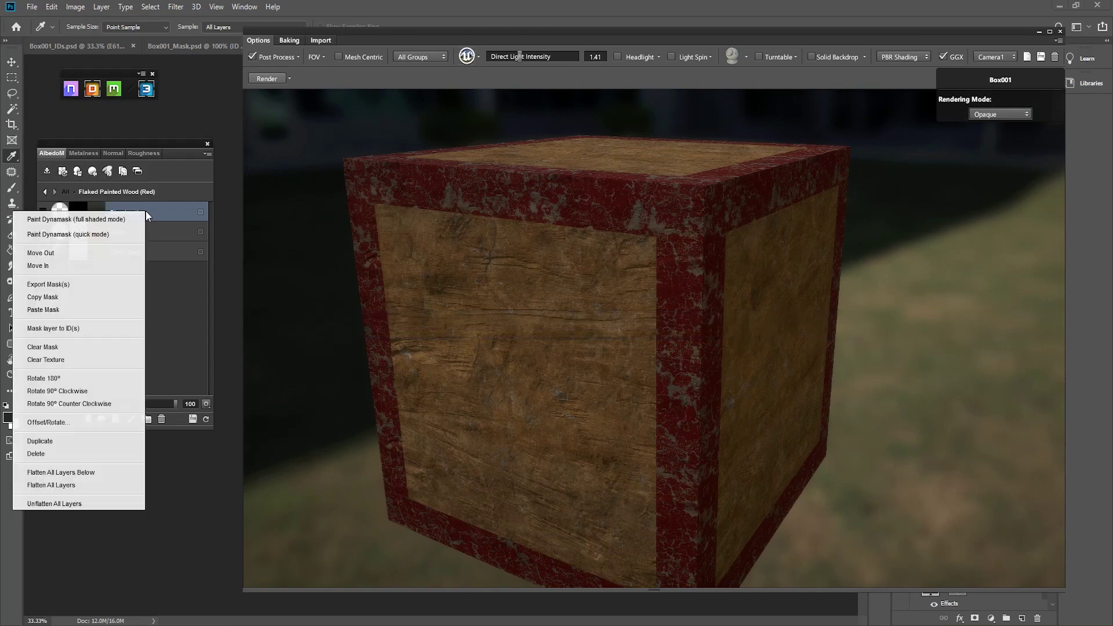
left_click(44, 454)
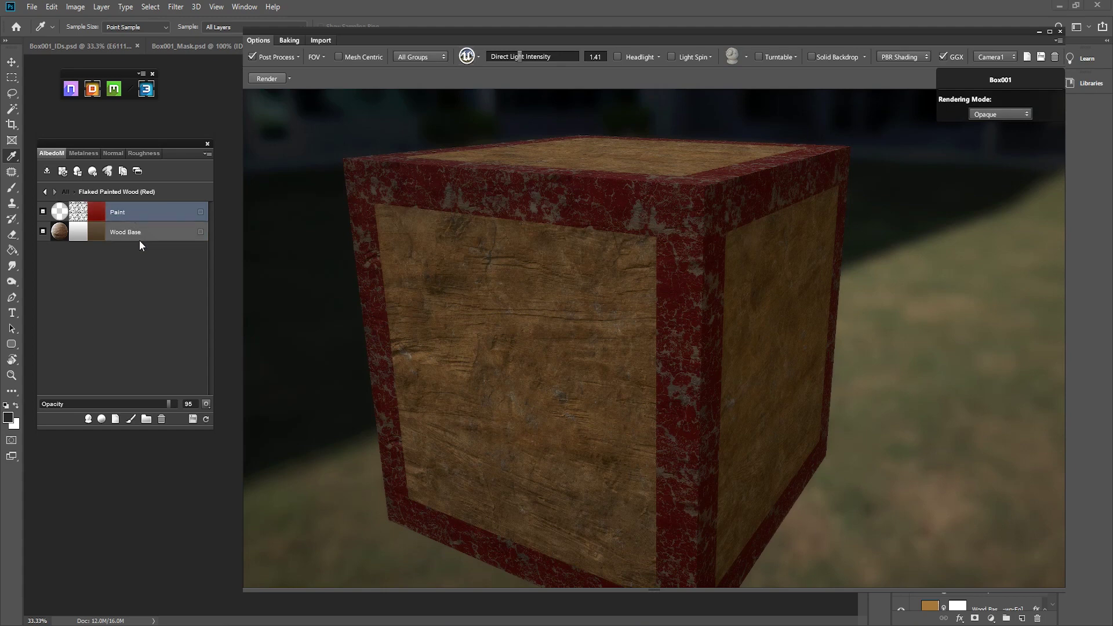
- Try a higher metalness on the Paint layer, and adjust its roughness to a medium grey
left_click(88, 154)
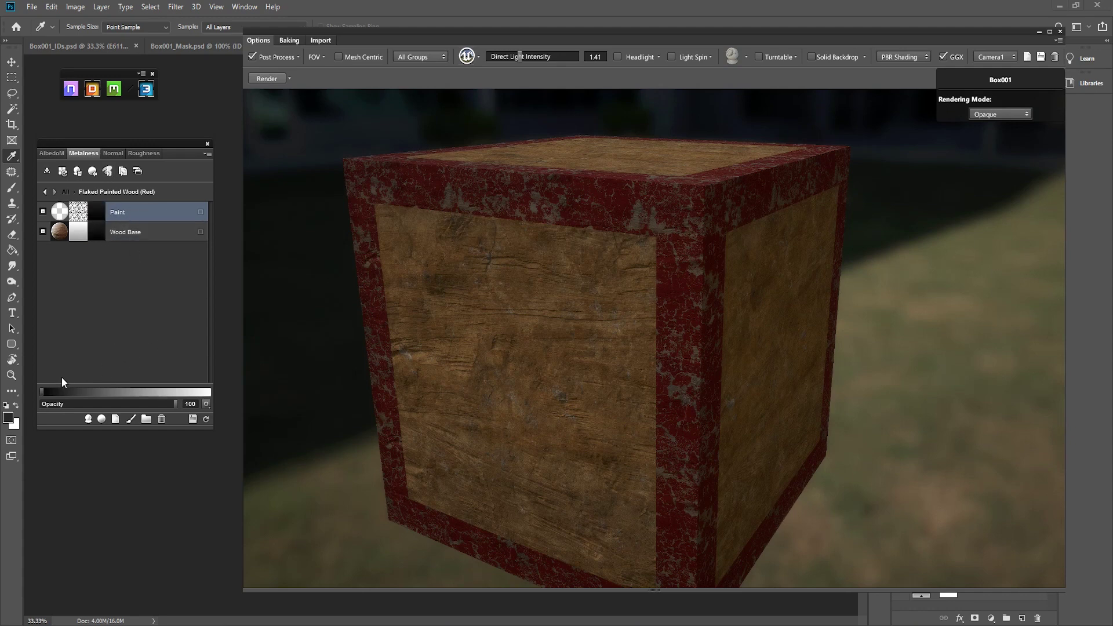
left_click_drag(44, 393, 186, 393)
left_click(144, 154)
left_click_drag(186, 392, 137, 394)
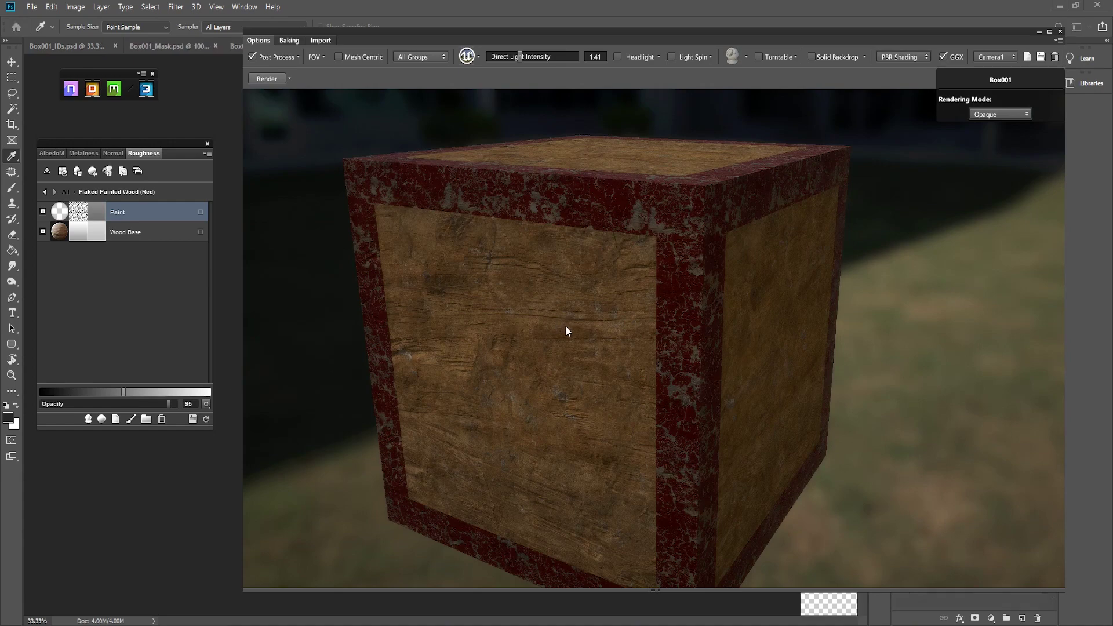
- Examine the gloss of the red frame from several angles, and inspect its flaked paint up close along the crate's top edge
middle_click_drag(598, 283, 564, 342)
right_click_drag(564, 342, 601, 283)
mouse_move(601, 283)
left_mouse_down()
mouse_move(599, 335)
mouse_move(550, 329)
mouse_move(548, 315)
mouse_move(549, 339)
mouse_move(553, 332)
mouse_move(539, 354)
mouse_move(538, 301)
mouse_move(484, 332)
mouse_move(498, 328)
mouse_move(495, 298)
left_mouse_up()
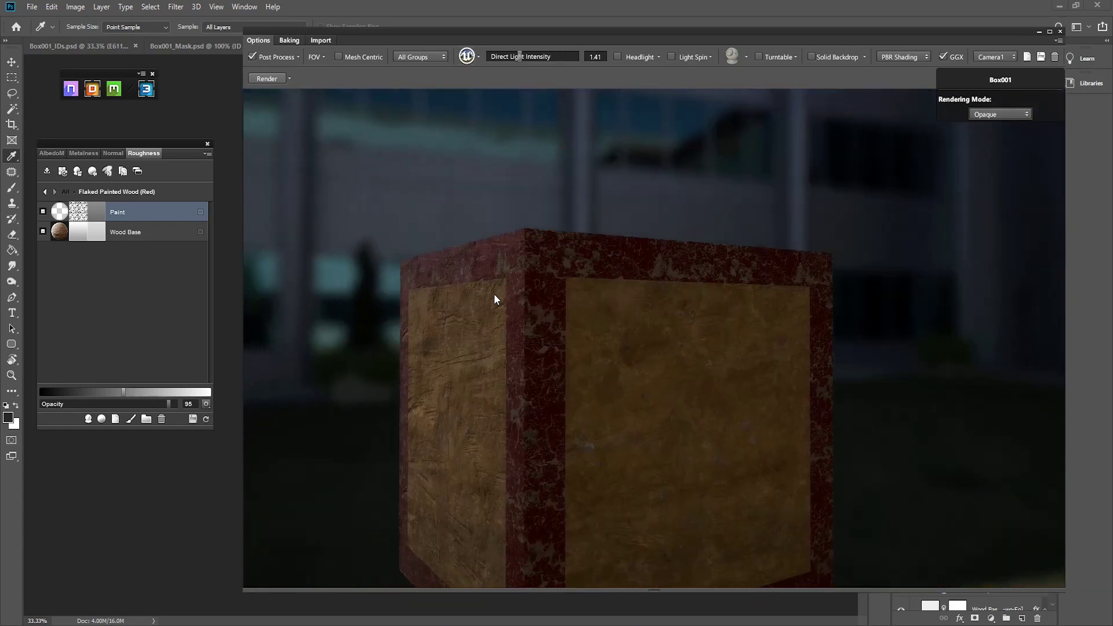
left_click(52, 153)
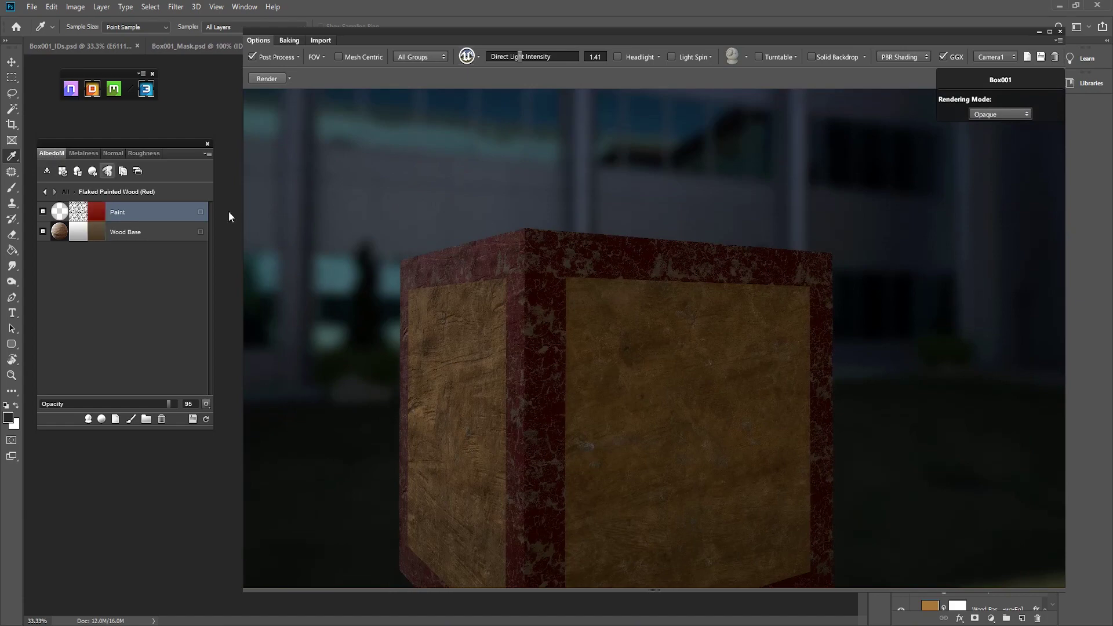
mouse_move(486, 331)
left_mouse_down()
mouse_move(464, 273)
mouse_move(475, 347)
mouse_move(485, 343)
mouse_move(547, 412)
mouse_move(467, 407)
left_mouse_up()
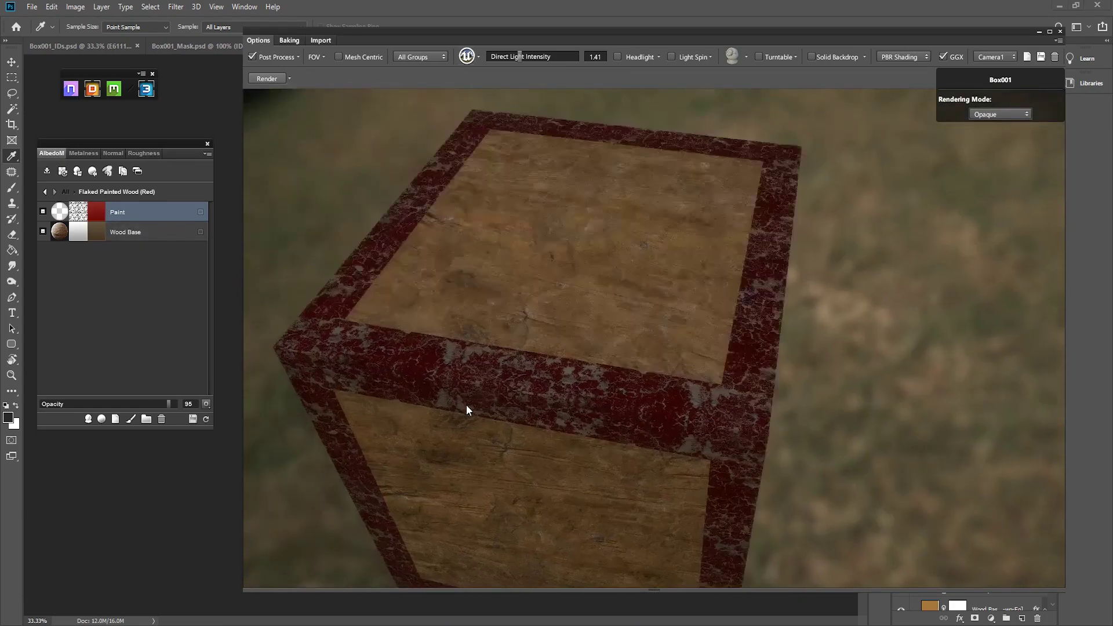
scroll(467, 400, "up", 3)
middle_click_drag(467, 382, 500, 346)
scroll(500, 346, "up", 3)
mouse_move(616, 337)
middle_mouse_down()
mouse_move(600, 365)
mouse_move(516, 352)
middle_mouse_up()
mouse_move(516, 352)
left_mouse_down()
mouse_move(556, 336)
mouse_move(550, 353)
mouse_move(644, 350)
mouse_move(563, 357)
left_mouse_up()
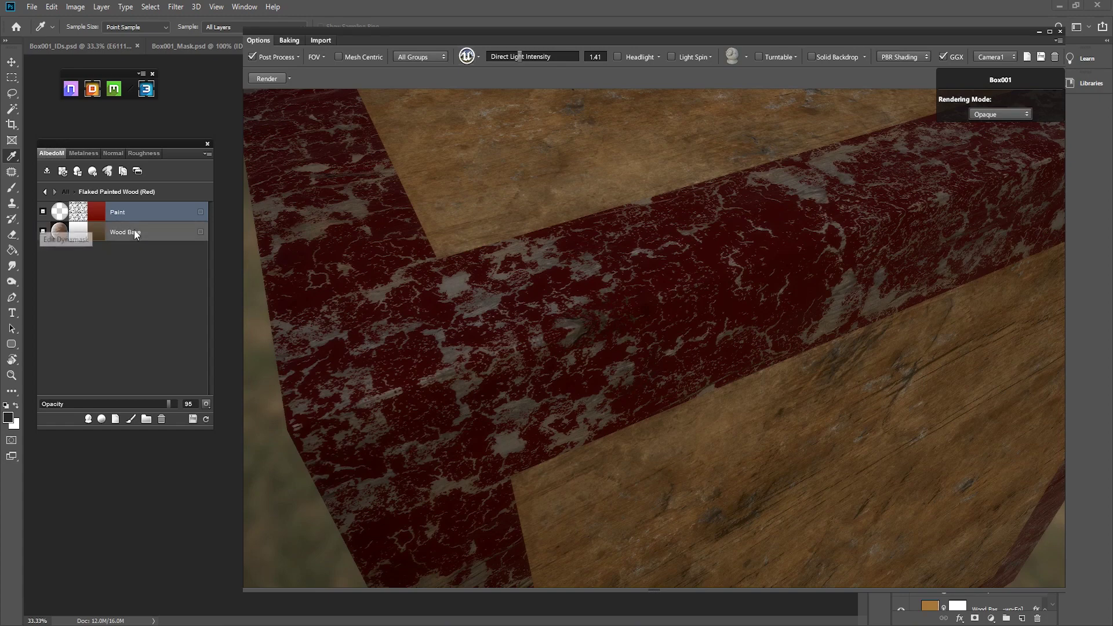
- Change the frame's Wood Base albedo colour to a lighter orange-brown, about #96713c
left_click(113, 237)
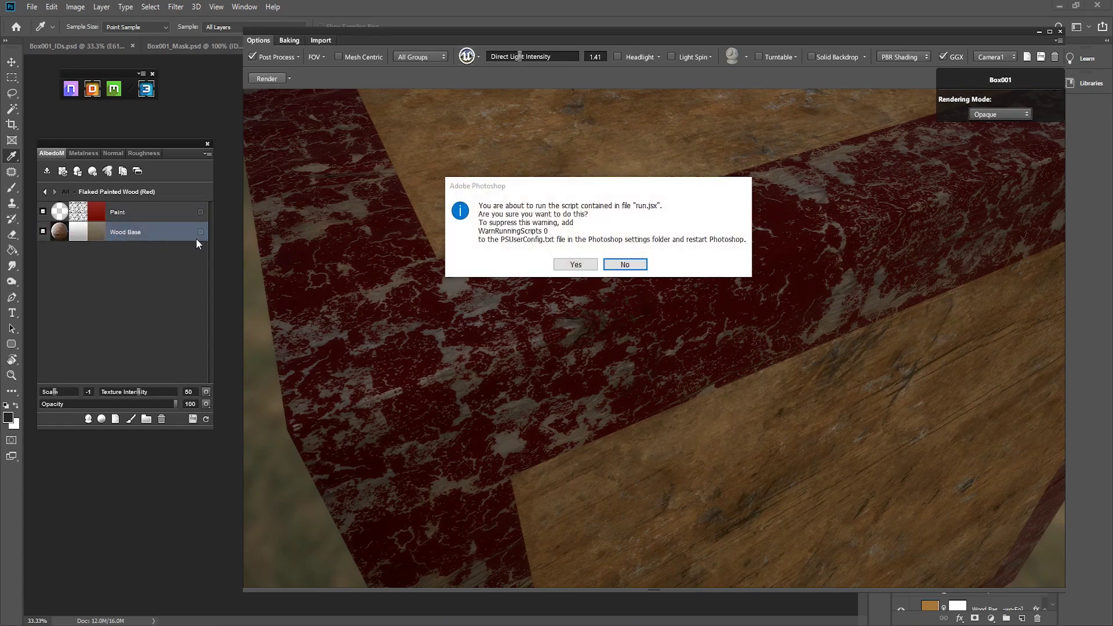
left_click(576, 265)
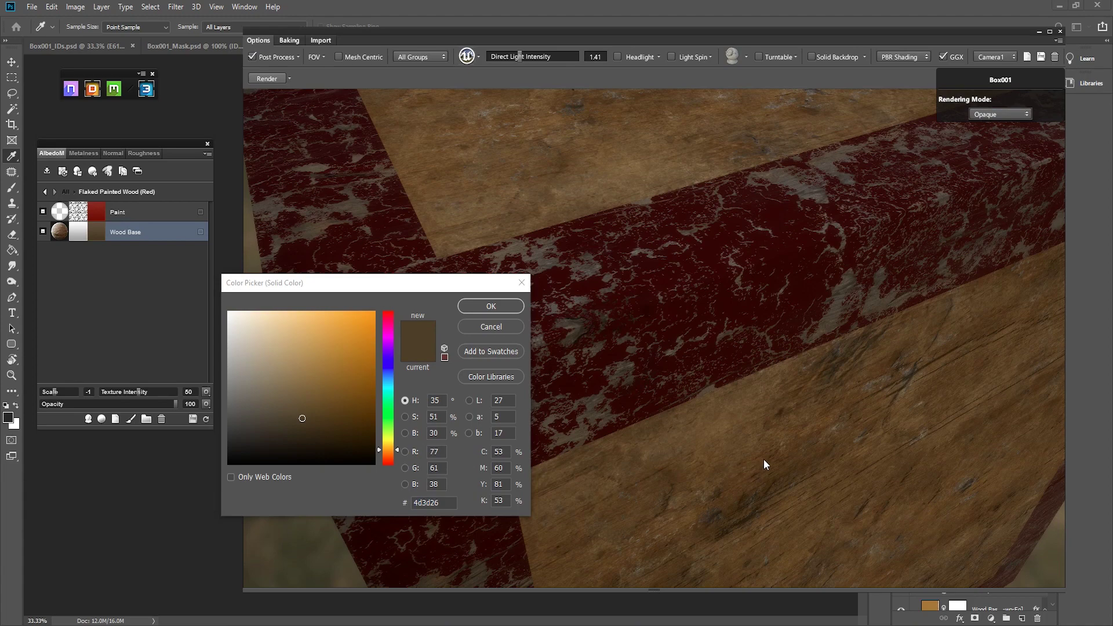
left_click(316, 372)
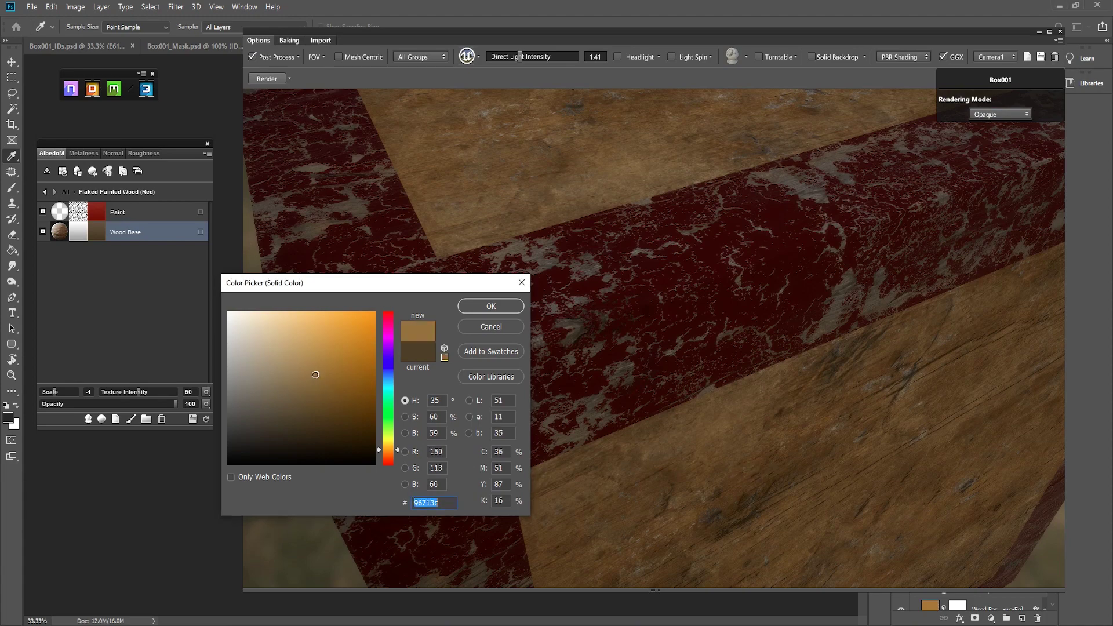
left_click_drag(316, 371, 318, 371)
left_click(491, 306)
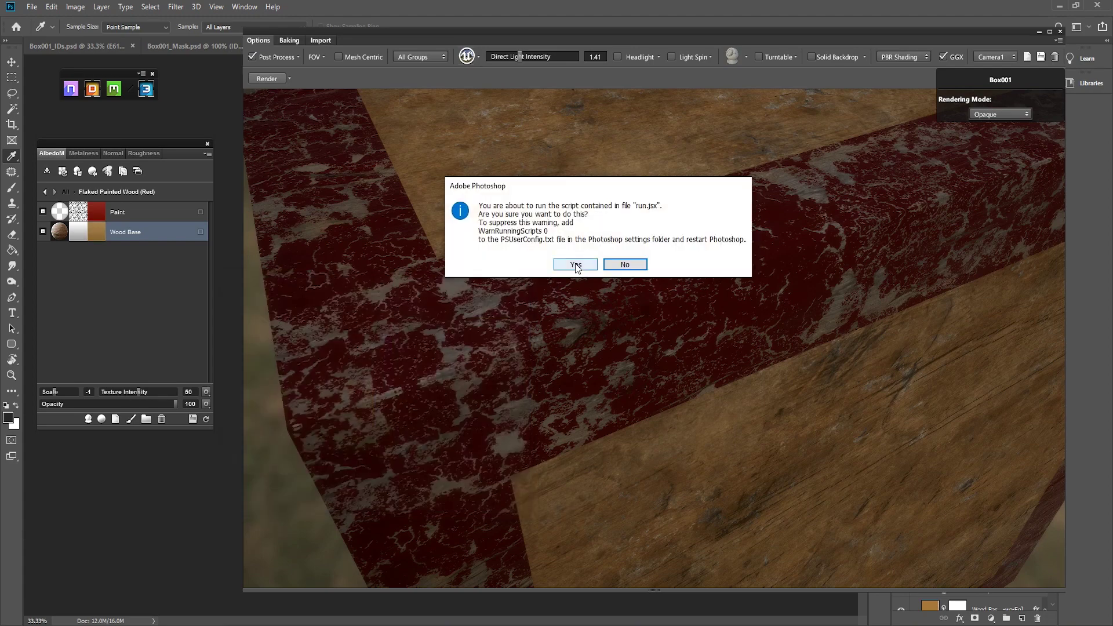
left_click(575, 264)
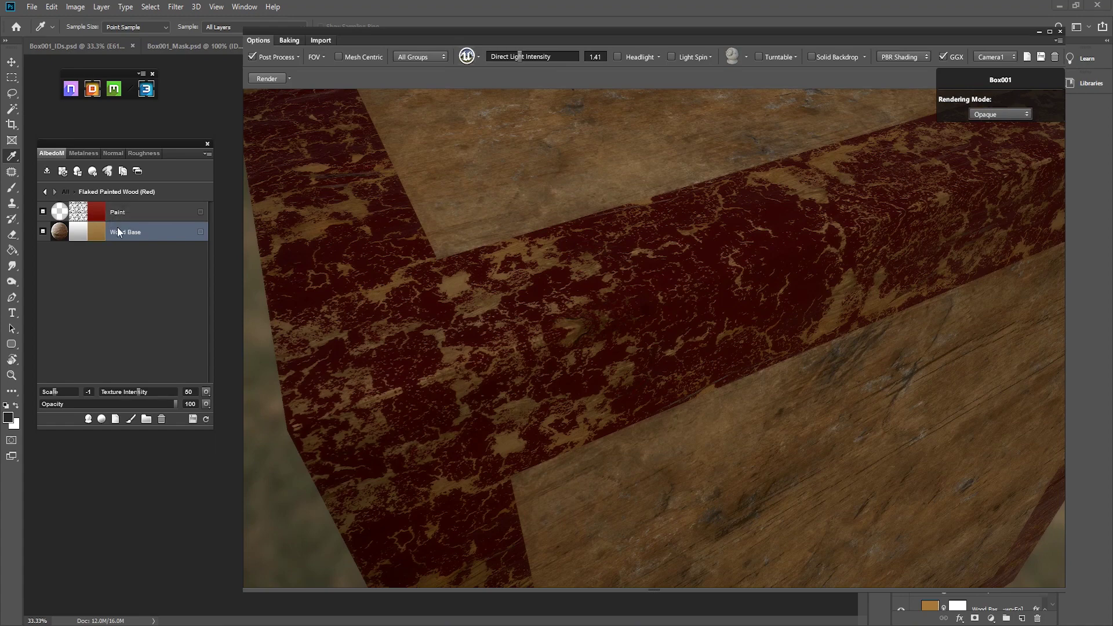
- Open the Paint layer's mask in the Dynamask editor for painting in full shaded mode
left_click(143, 213)
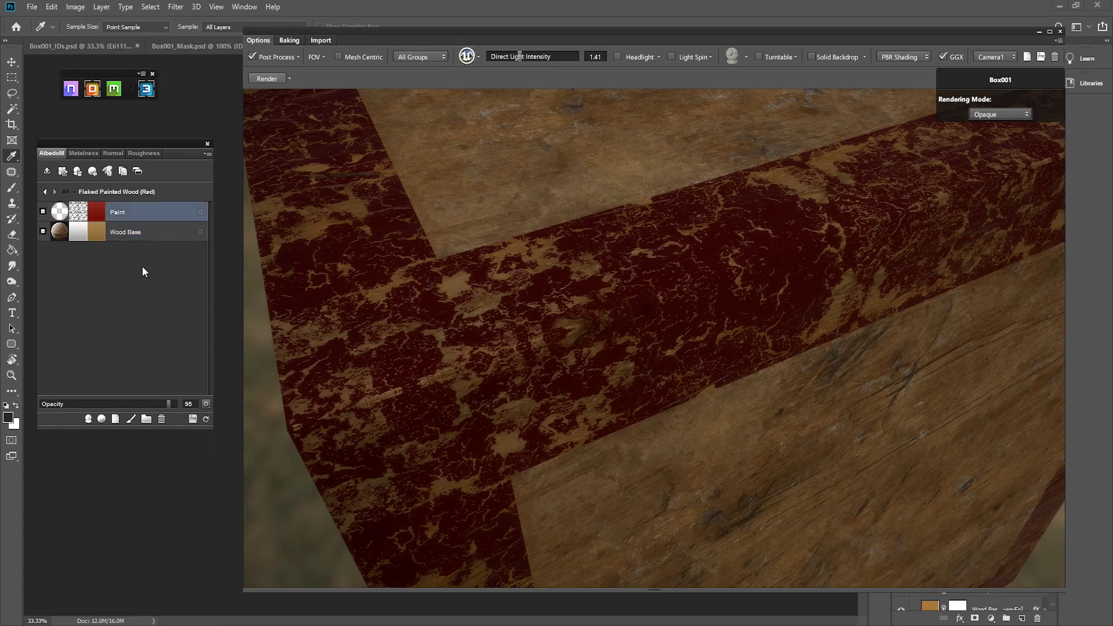
left_click(78, 210)
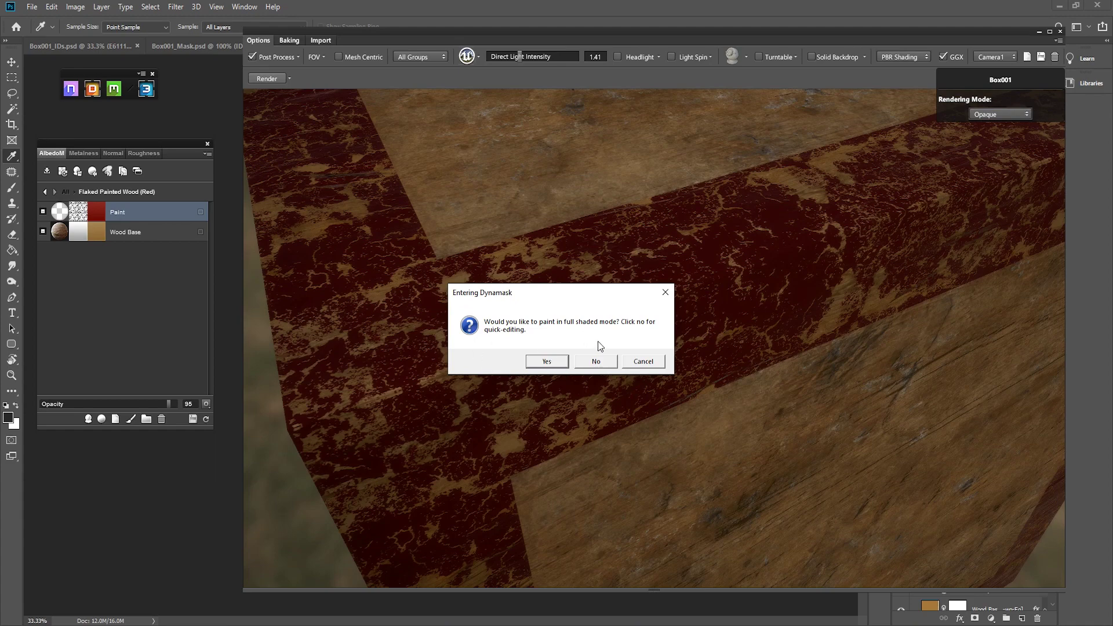
left_click(547, 362)
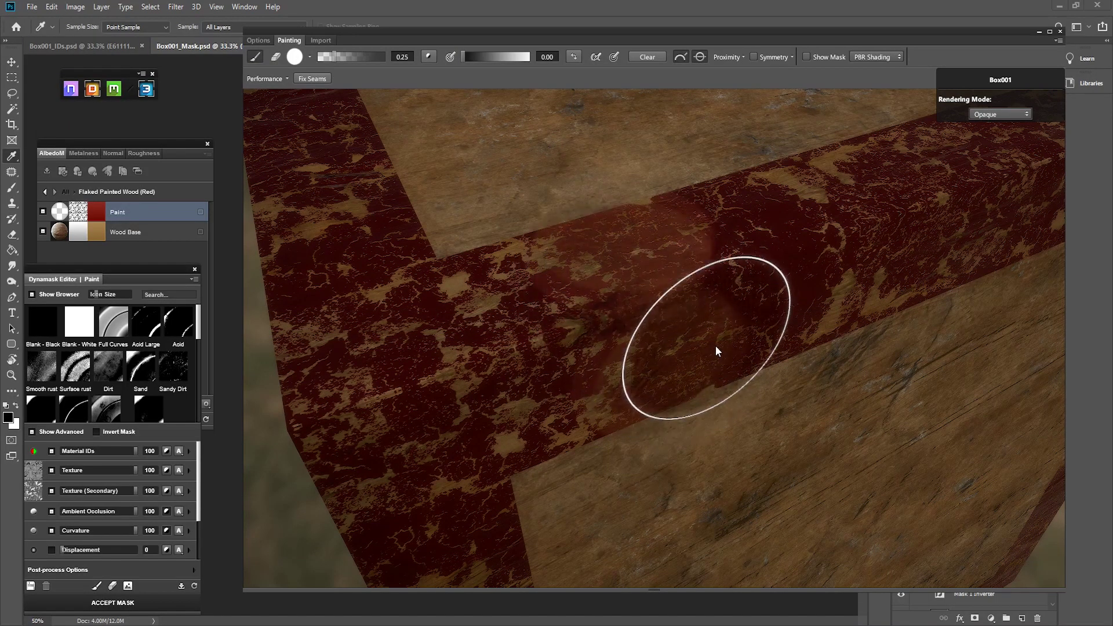
- Paint over the flaked paint on the frame's top edge, and hide the Dynamask editor's advanced options
scroll(719, 347, "up", 2)
scroll(719, 346, "down", 5)
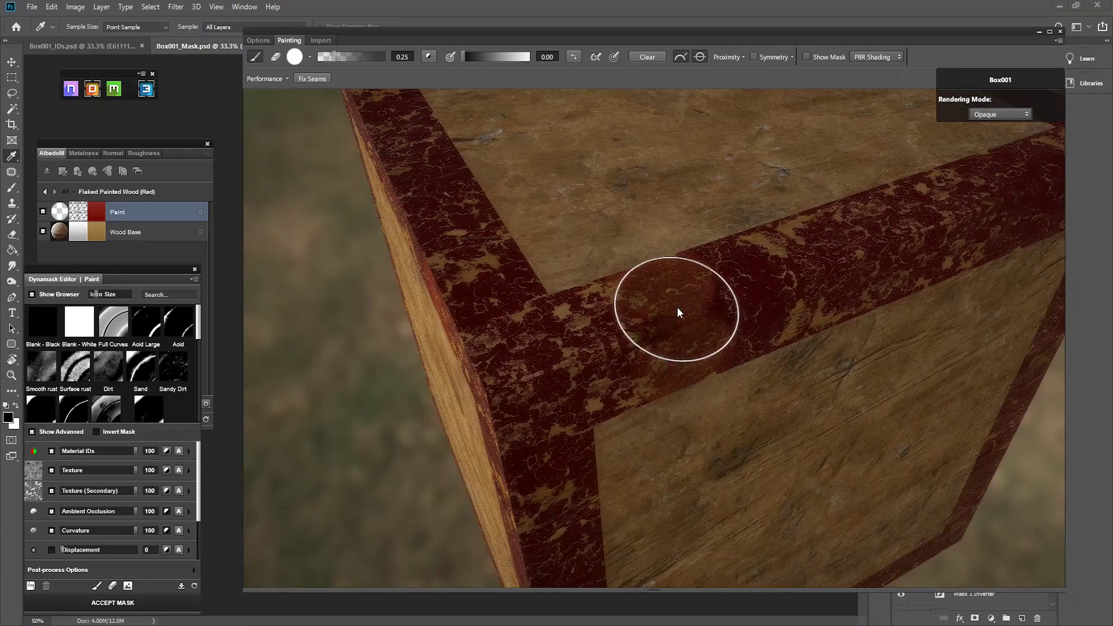
scroll(678, 295, "up", 4)
mouse_move(677, 287)
left_mouse_down()
mouse_move(677, 333)
mouse_move(782, 359)
mouse_move(734, 342)
left_mouse_up()
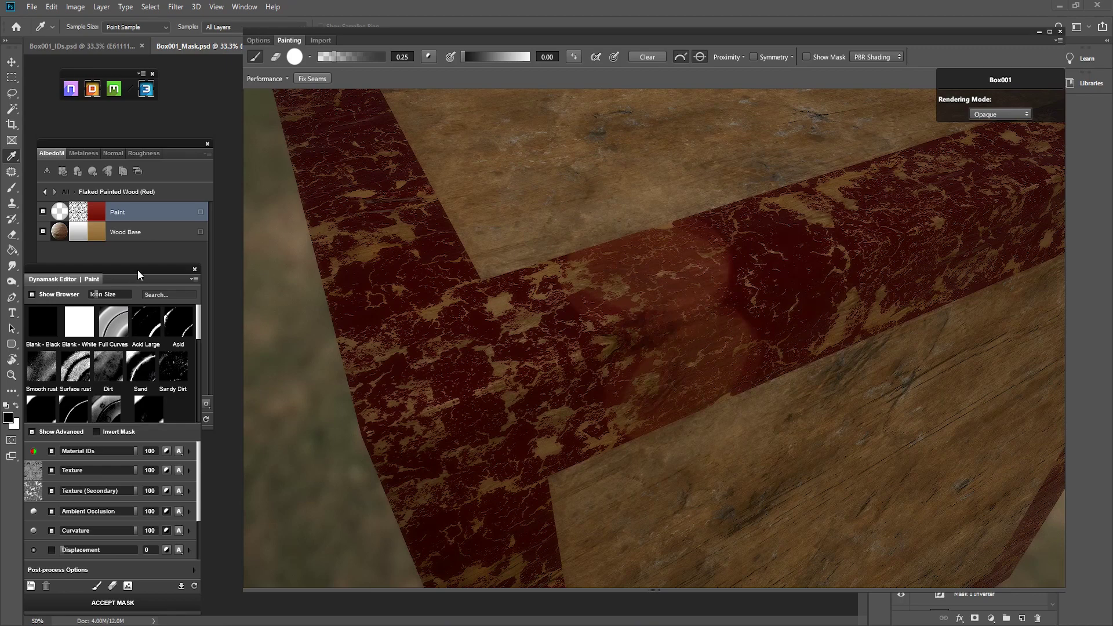
left_click_drag(137, 270, 152, 266)
left_click(46, 421)
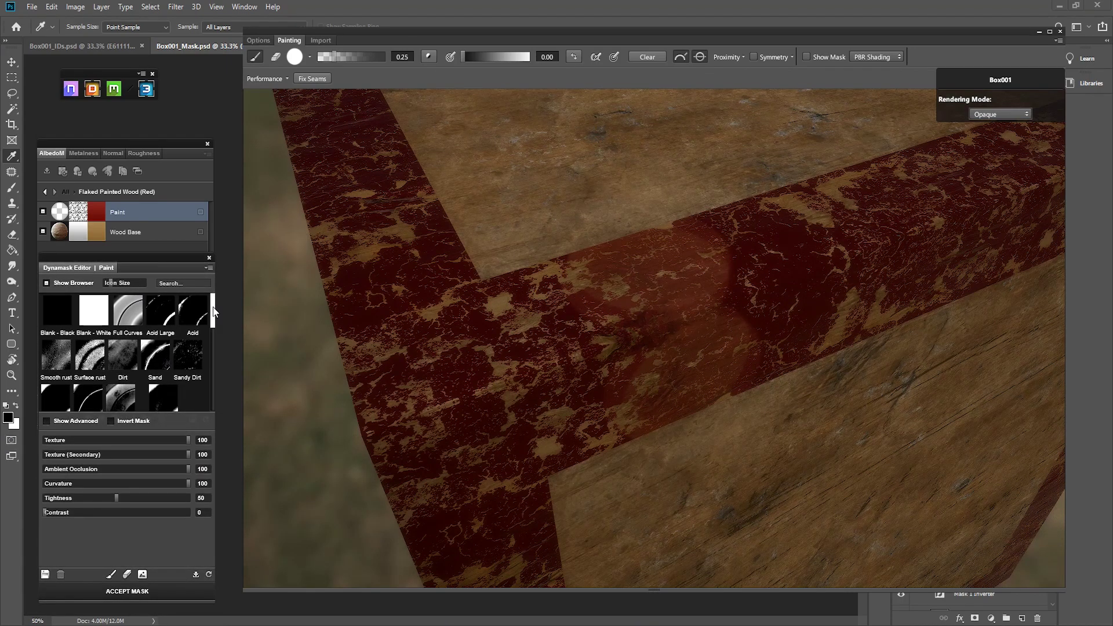
- Try the Edge Cracked Paint preset on the Paint mask, turn off its mask inversion, and inspect the frame
mouse_move(215, 318)
left_mouse_down()
mouse_move(216, 381)
mouse_move(216, 305)
mouse_move(217, 349)
left_mouse_up()
left_click(160, 365)
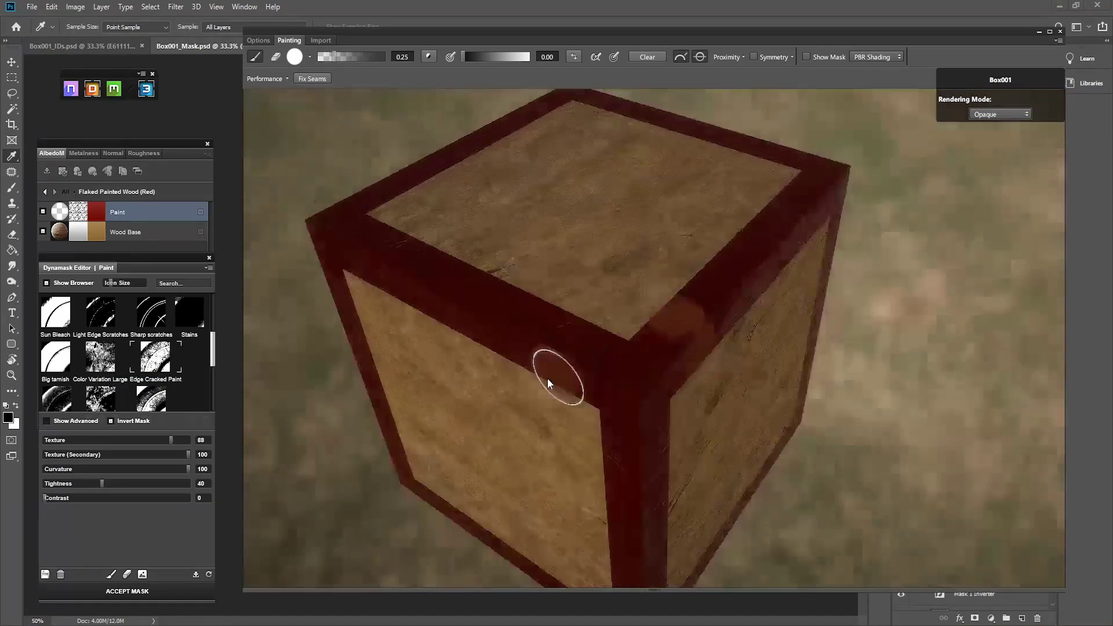
scroll(547, 378, "up", 5)
middle_click_drag(445, 351, 469, 384)
mouse_move(469, 383)
left_mouse_down("alt")
mouse_move(512, 352)
mouse_move(479, 349)
mouse_move(482, 368)
mouse_move(527, 294)
mouse_move(625, 286)
mouse_move(475, 357)
mouse_move(462, 377)
left_mouse_up("alt")
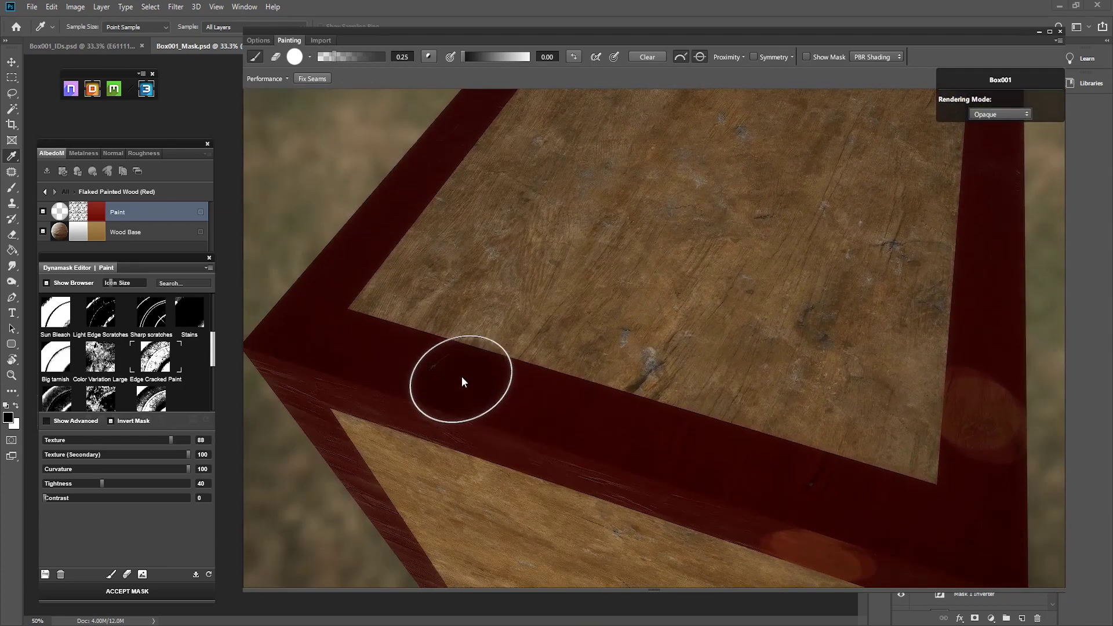
left_click(112, 422)
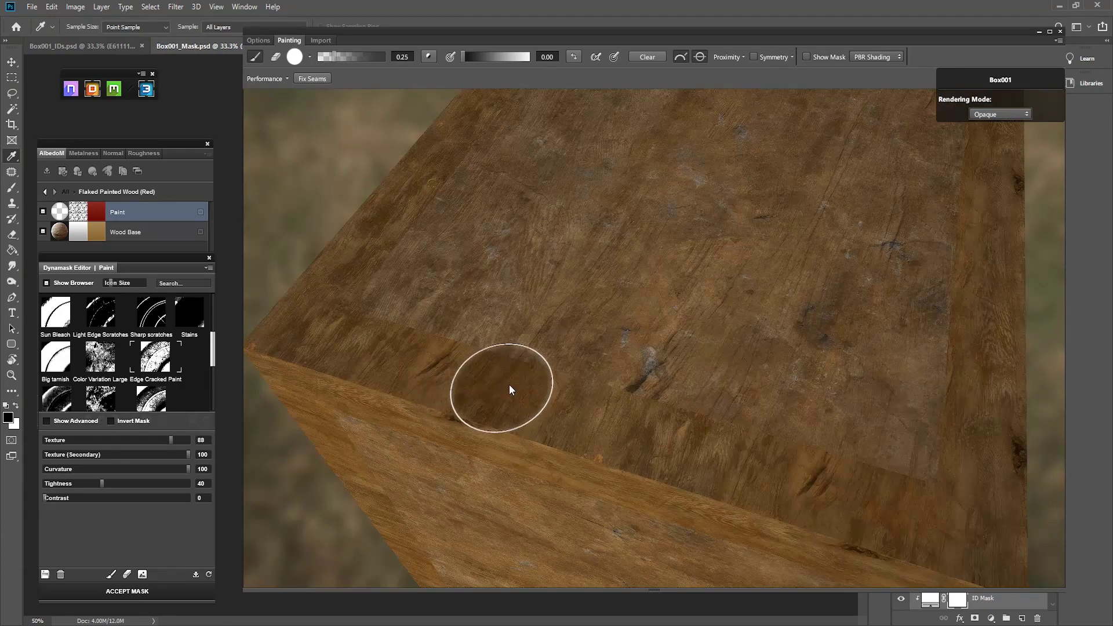
left_click_drag(577, 443, 494, 384, "alt")
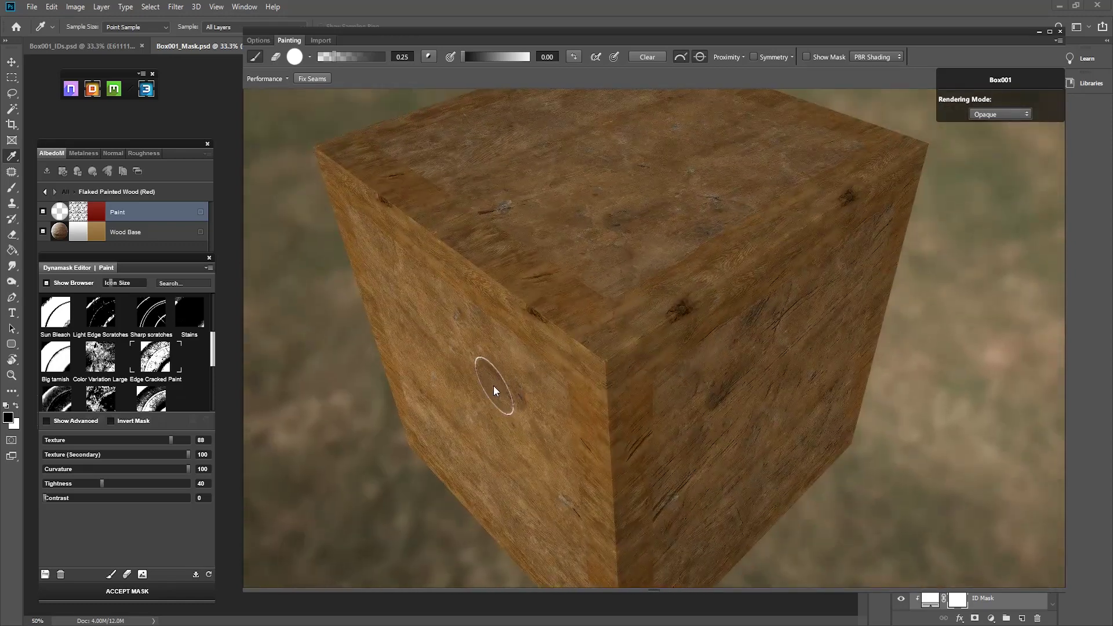
- Try the Top Worn Paint preset on the Paint mask and check the red frame up close
scroll(148, 349, "down", 2)
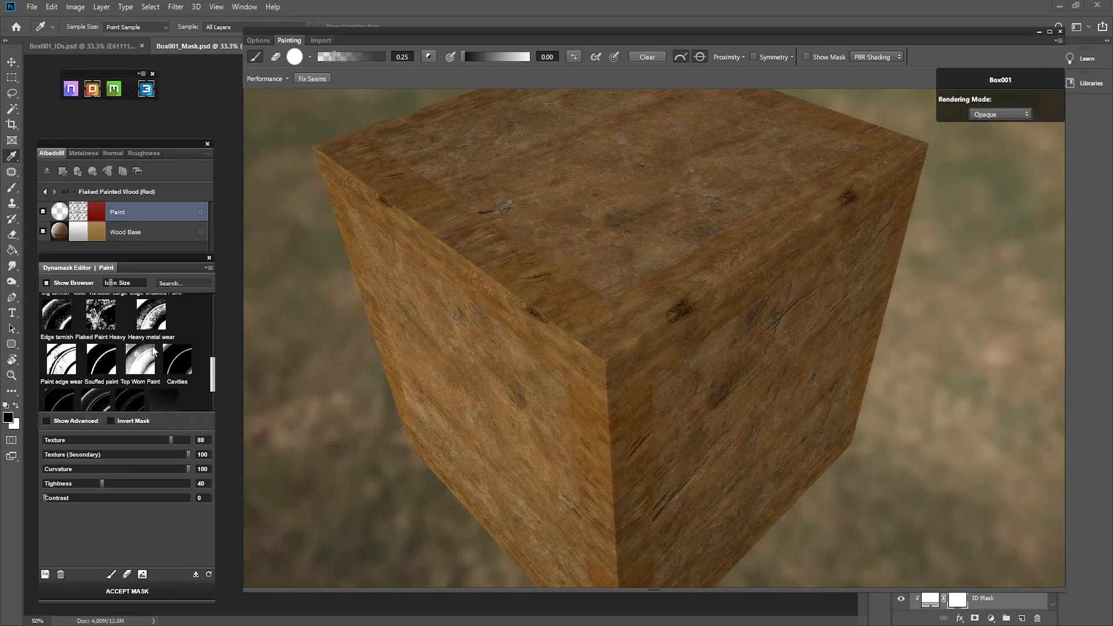
left_click(149, 366)
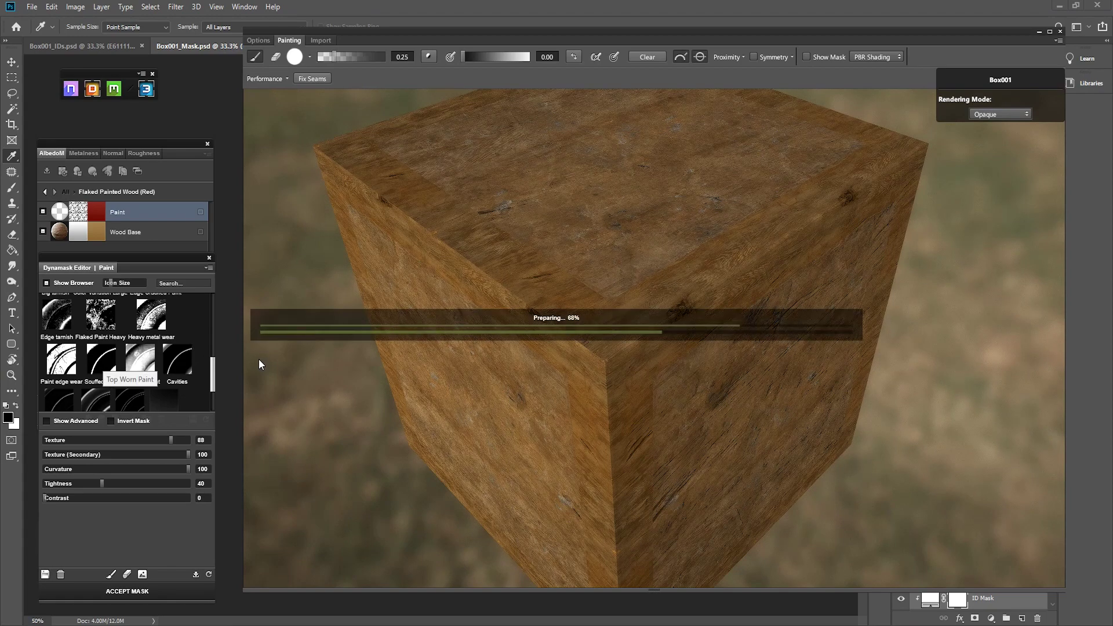
mouse_move(466, 382)
left_mouse_down("alt")
mouse_move(406, 402)
mouse_move(523, 353)
mouse_move(499, 394)
left_mouse_up("alt")
scroll(124, 356, "up", 8)
scroll(124, 356, "down", 5)
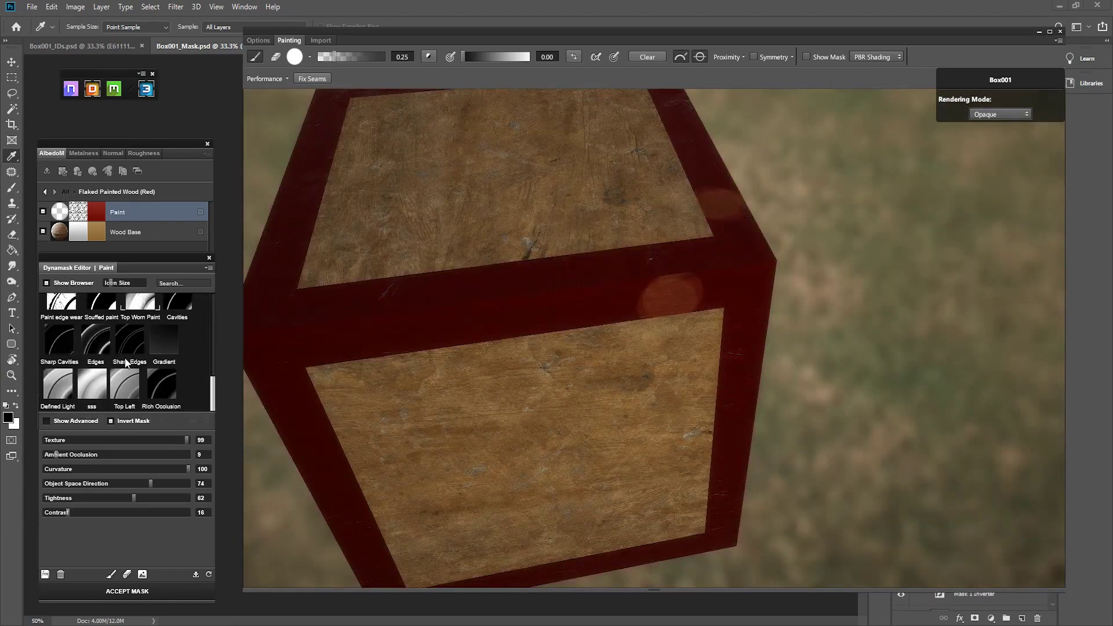
scroll(148, 357, "down", 2)
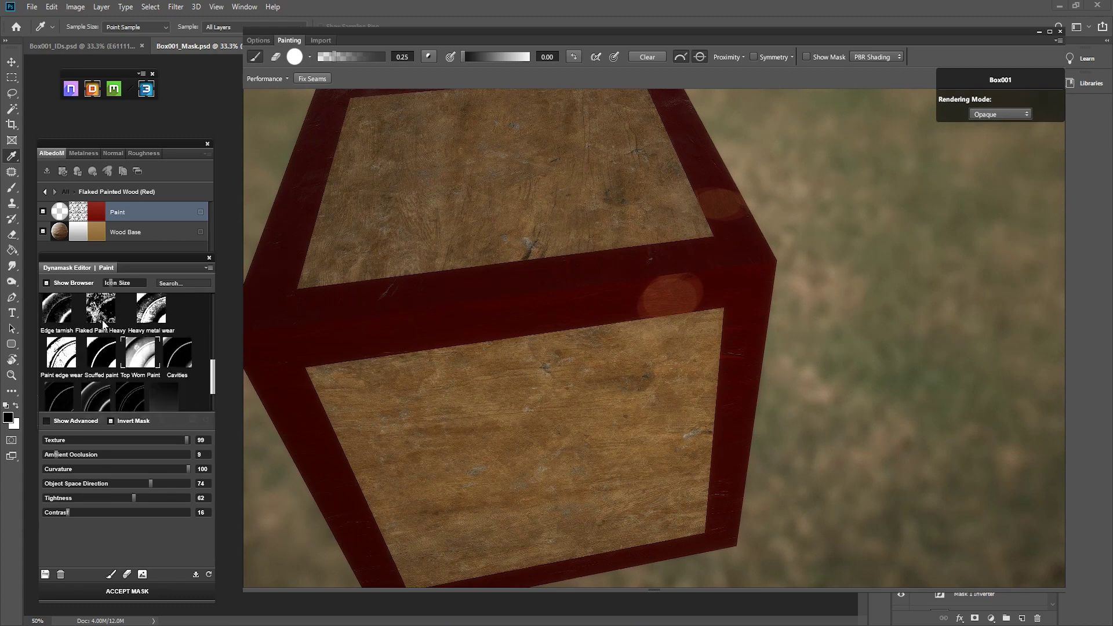
- Try the Flaked Paint Heavy preset on the Paint mask, comparing it with mask inversion off and on
scroll(103, 325, "up", 1)
left_click(101, 340)
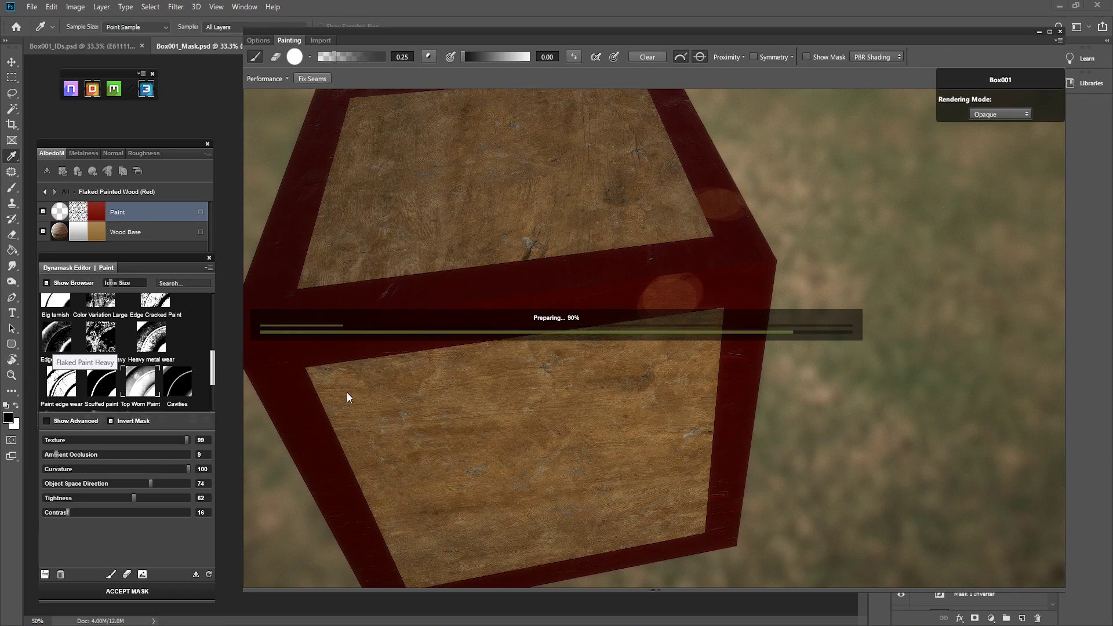
mouse_move(384, 425)
middle_mouse_down()
mouse_move(415, 412)
mouse_move(482, 413)
middle_mouse_up()
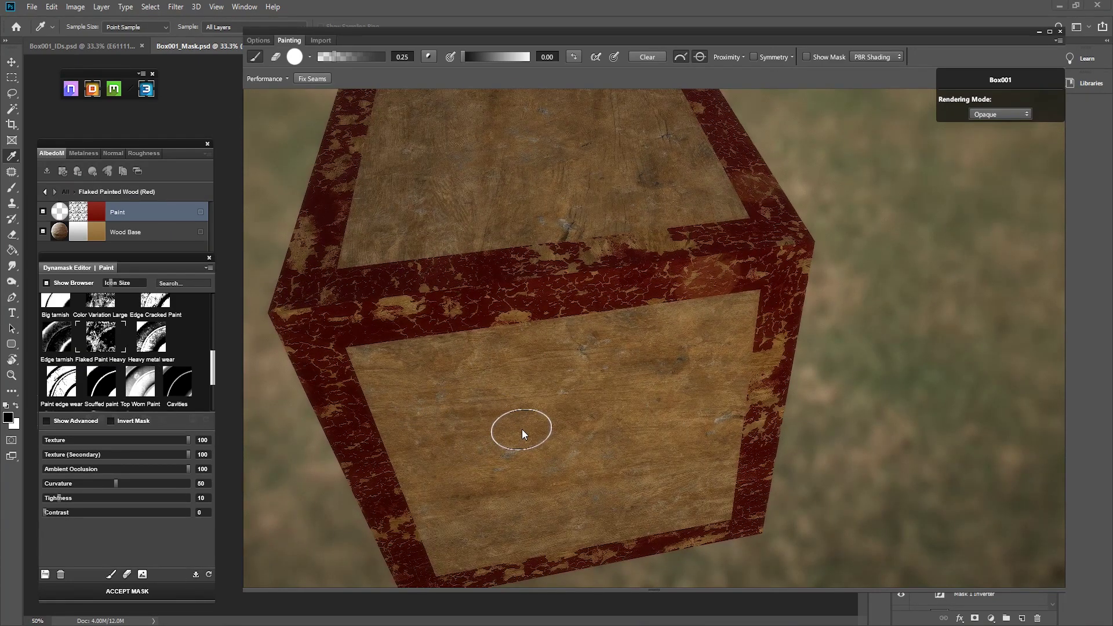
left_click(110, 421)
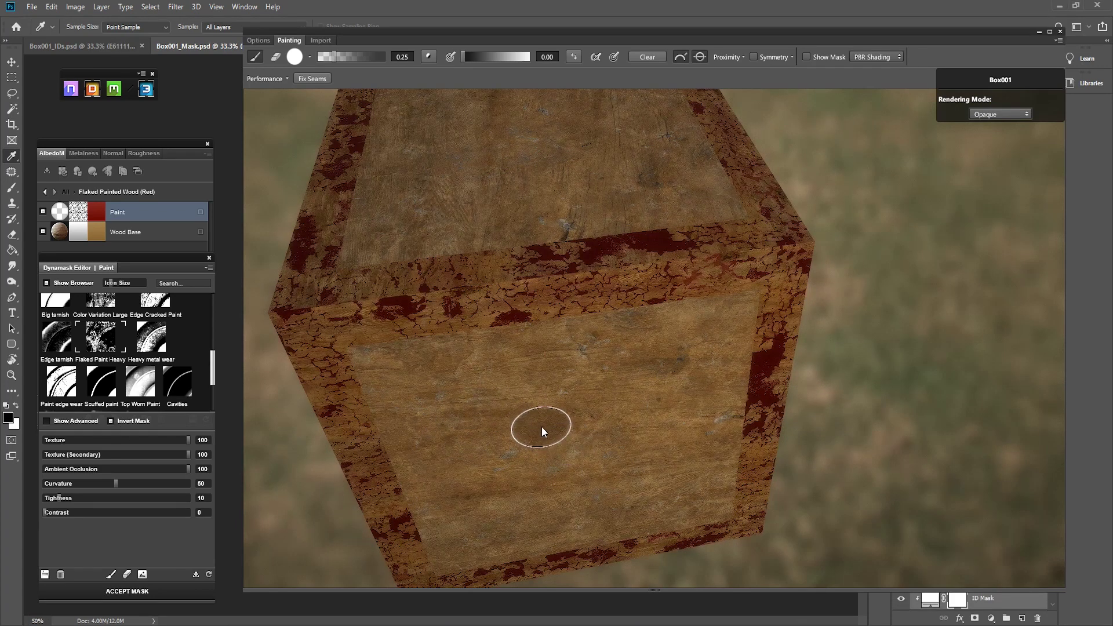
left_click(111, 421)
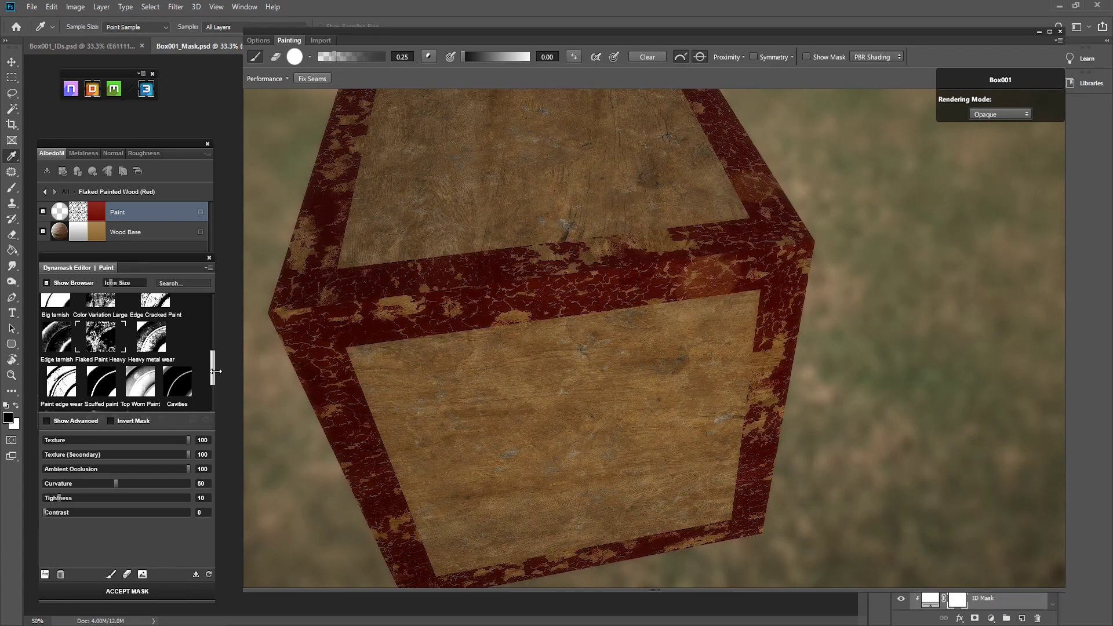
- Apply the Blank - White preset to the Paint mask
left_click_drag(212, 376, 214, 311)
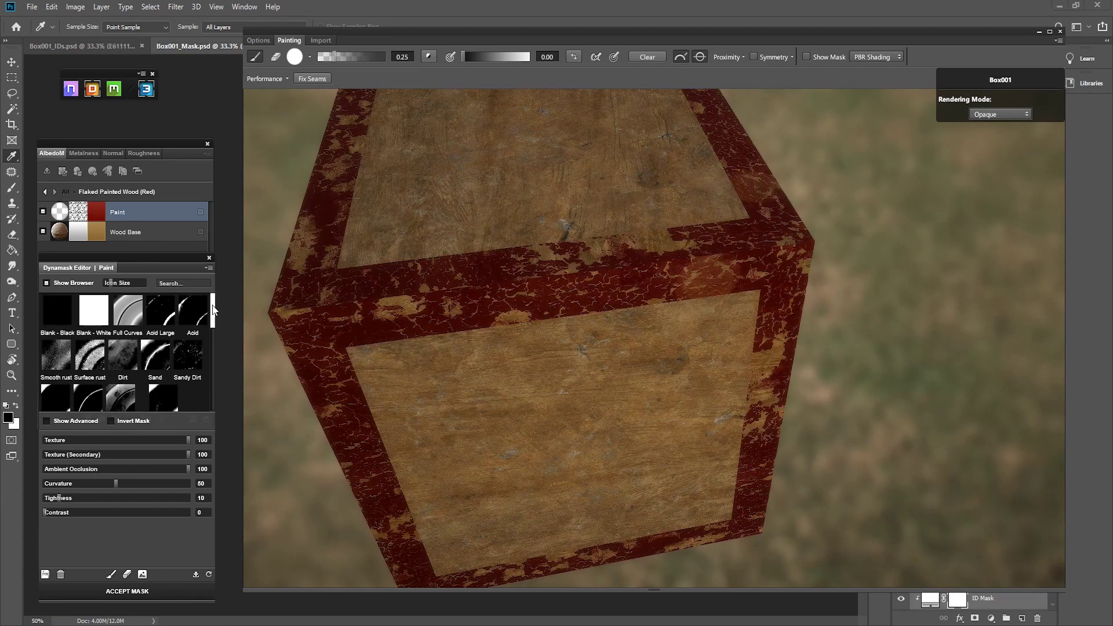
left_click(96, 320)
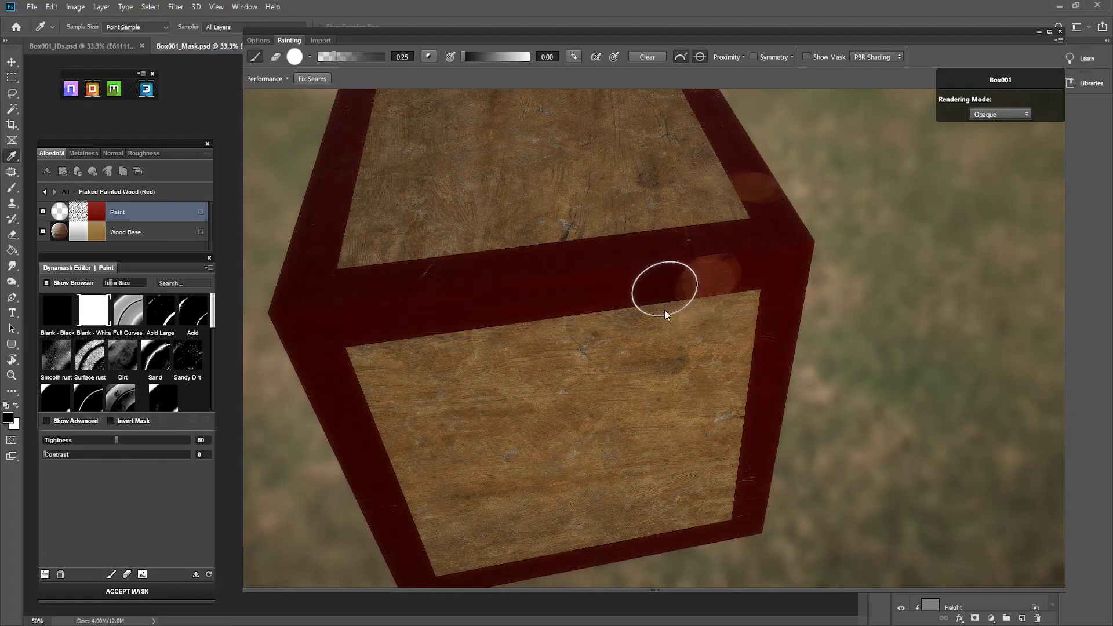
left_click_drag(596, 445, 571, 360, "alt")
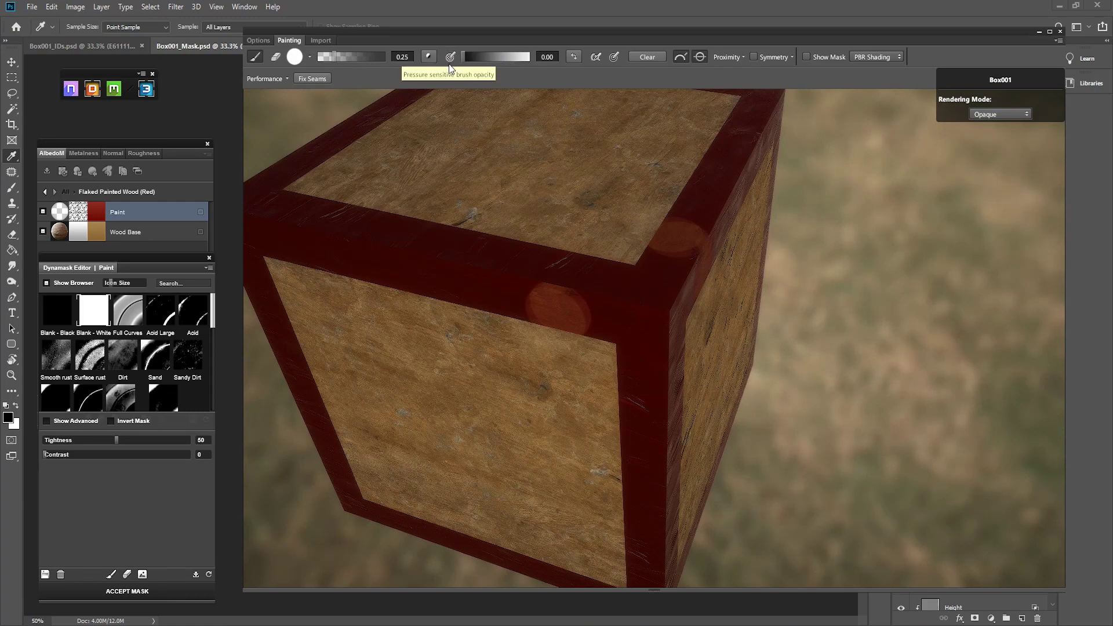
- Set the brush's paint value to 1.00 and choose a streaky dry-bristle tip from the Brush Tip Shapes category
left_click_drag(467, 57, 590, 65)
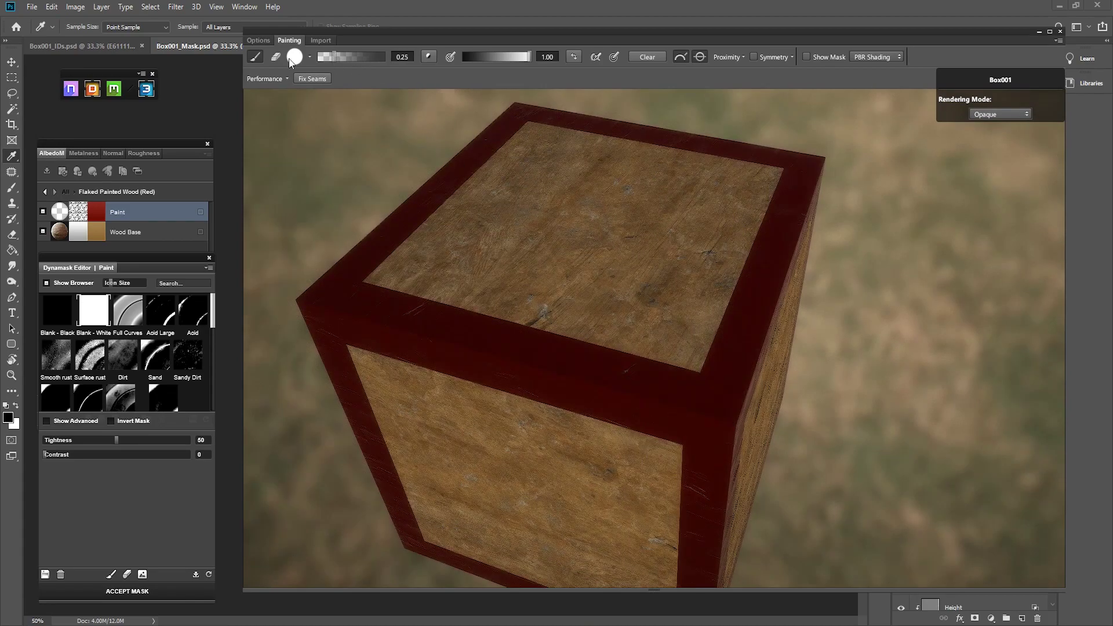
left_click(309, 56)
left_click(419, 79)
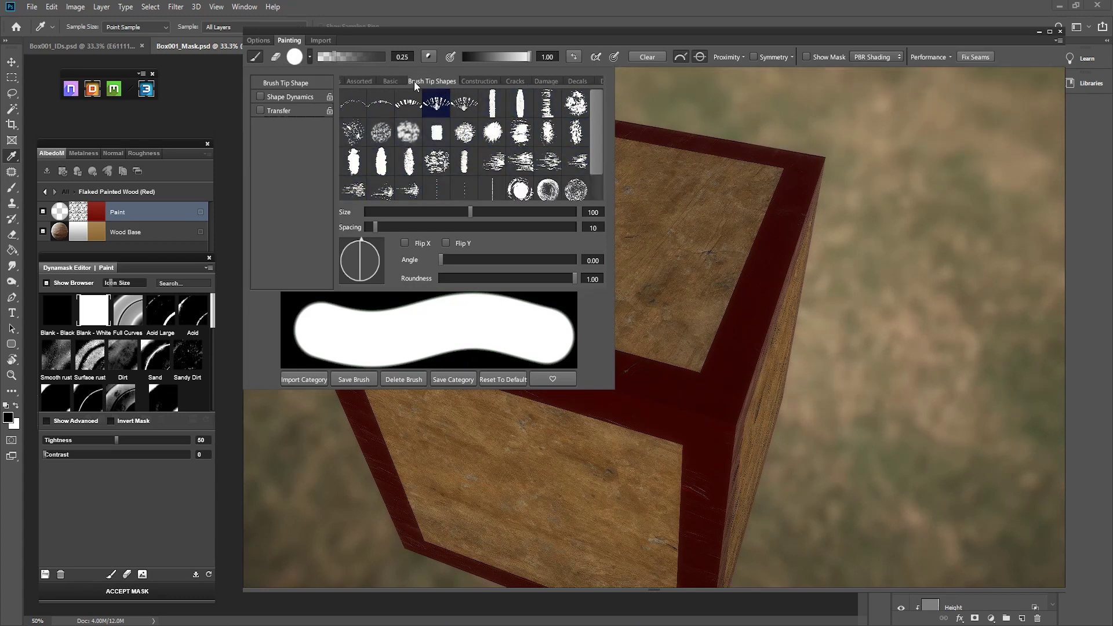
left_click(547, 132)
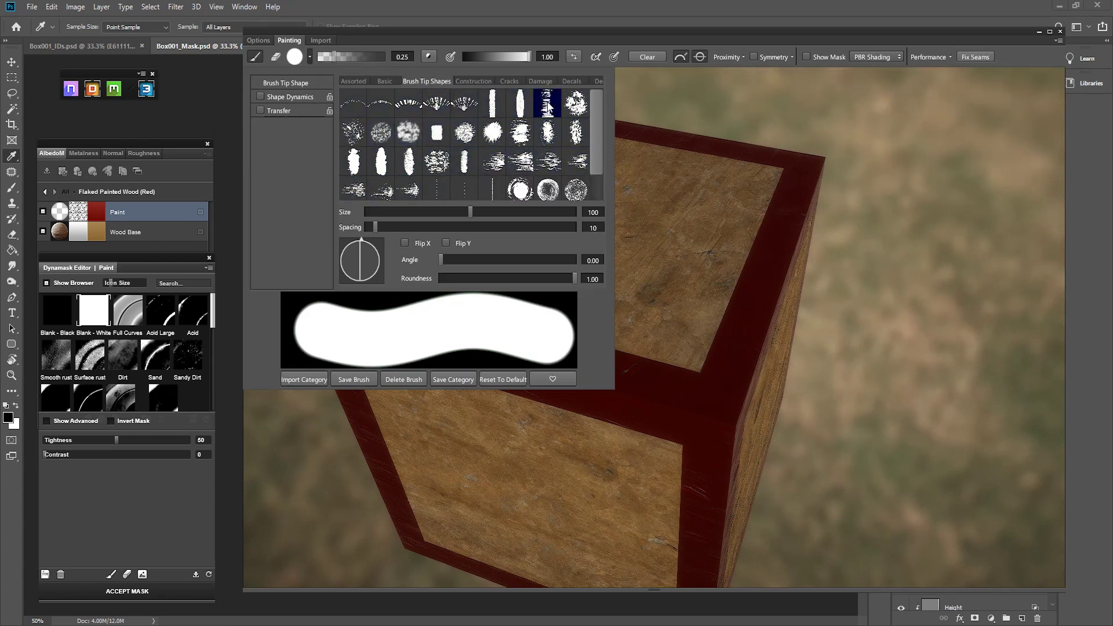
left_click(520, 162)
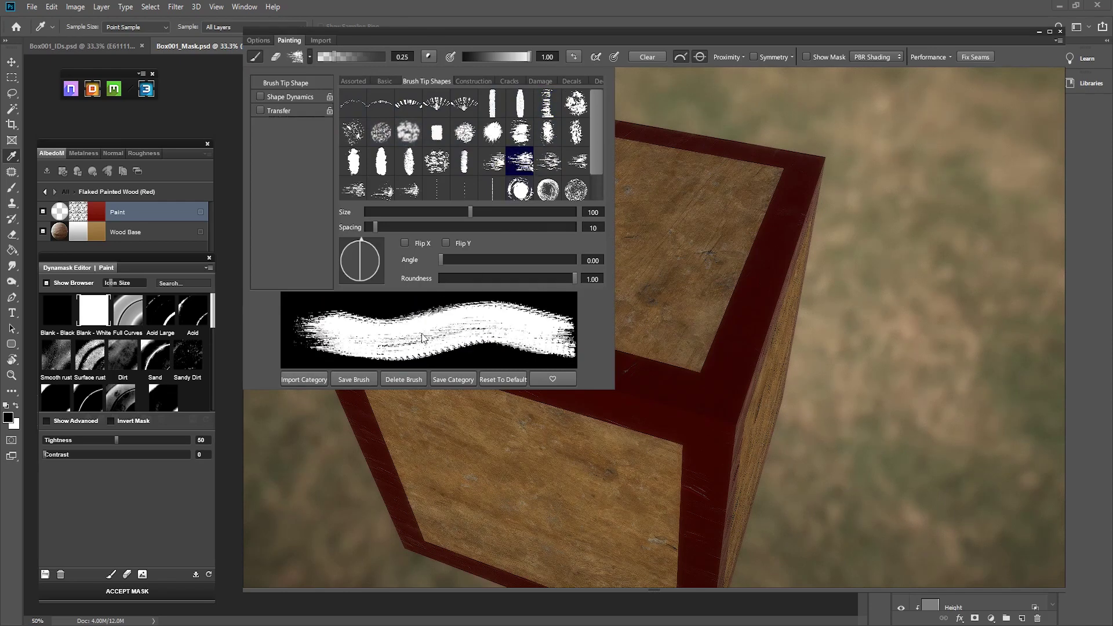
- Set the brush spacing to 92, the paint opacity to 0.88 and the paint value to 0.00
mouse_move(381, 224)
left_mouse_down()
mouse_move(489, 227)
mouse_move(382, 251)
mouse_move(470, 250)
mouse_move(395, 255)
mouse_move(415, 256)
left_mouse_up()
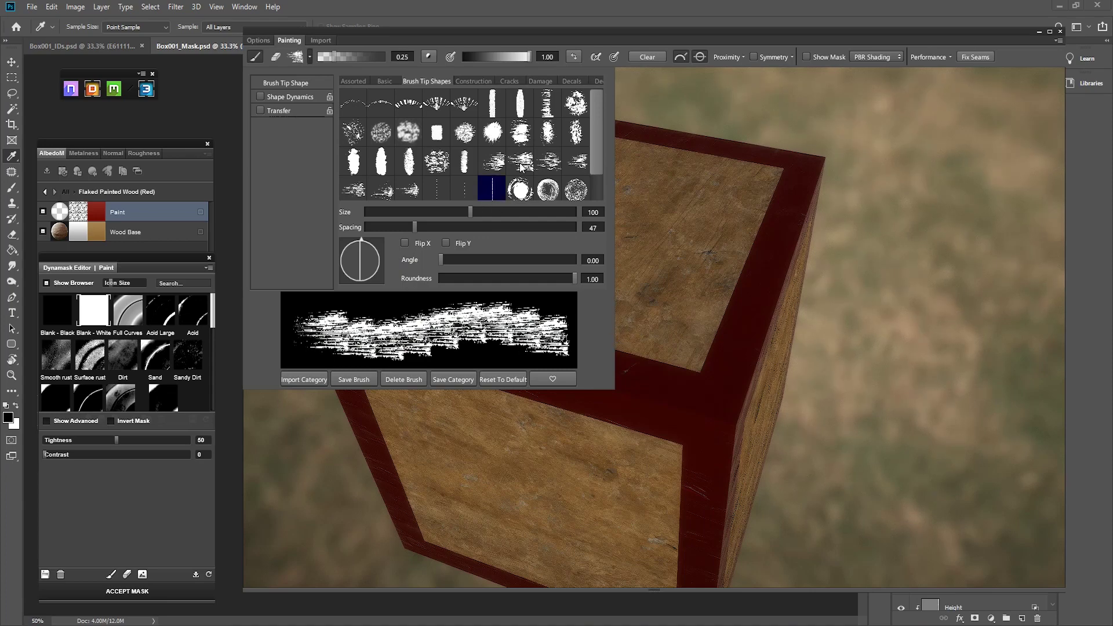
left_click_drag(412, 228, 462, 227)
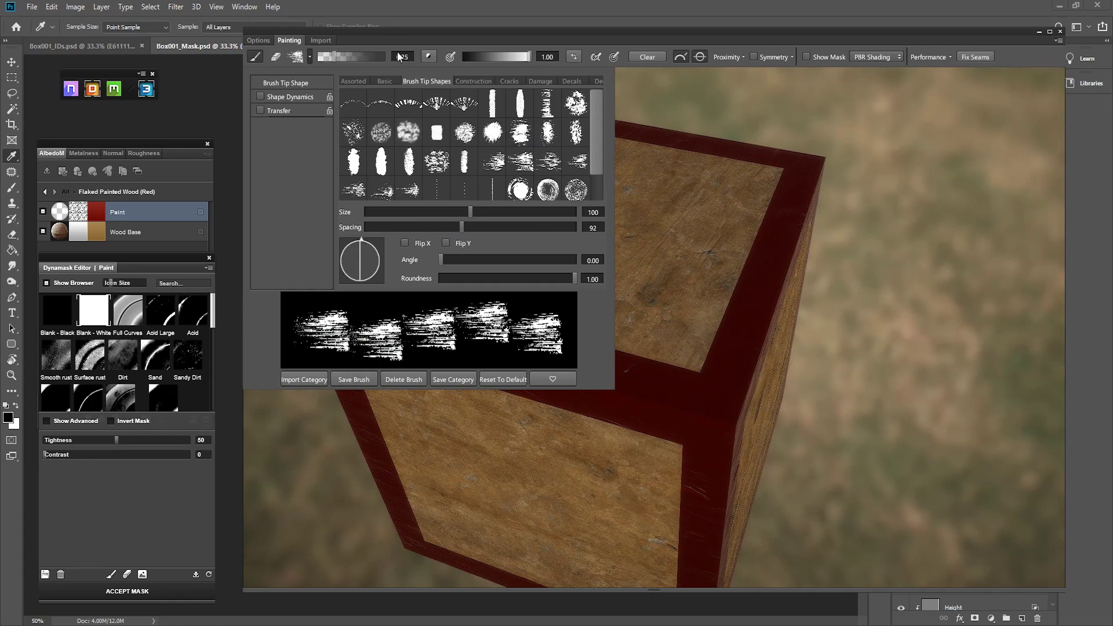
left_click(300, 60)
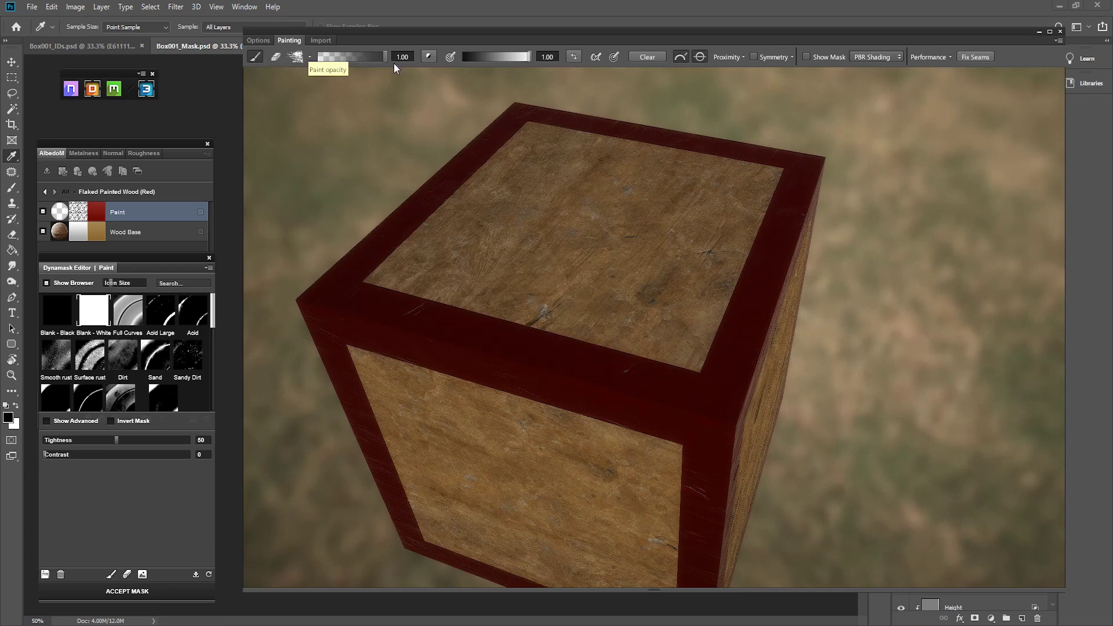
left_click_drag(385, 58, 380, 70)
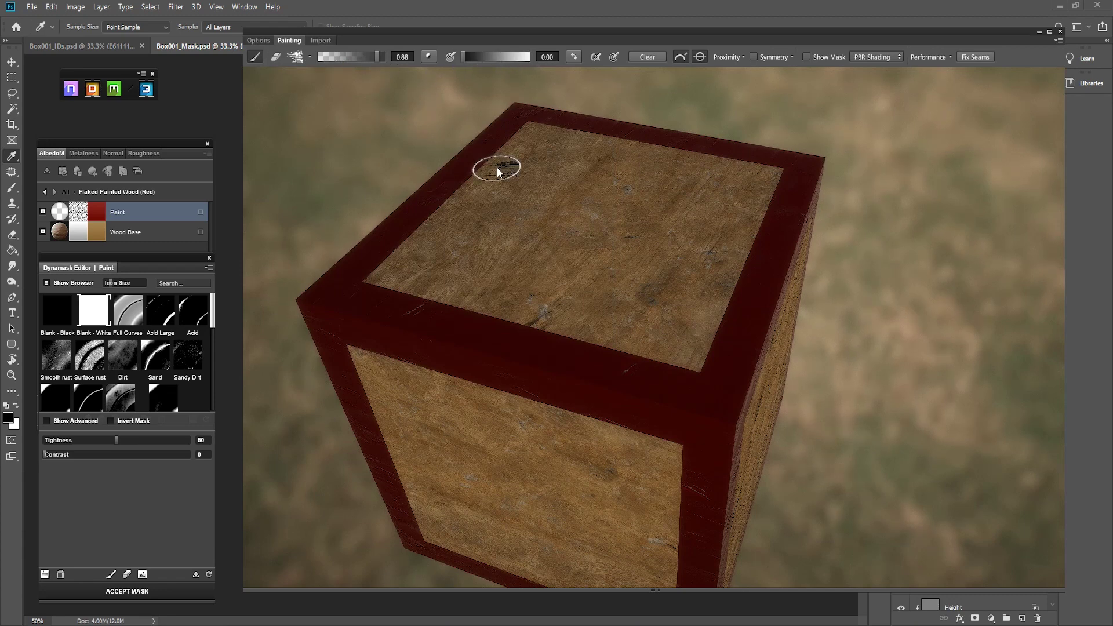
- Enlarge the brush to 175 and stamp worn scratches into the red paint along the frame's top edge
scroll(573, 306, "up", 4)
mouse_move(600, 273)
left_mouse_down("alt")
mouse_move(587, 253)
mouse_move(598, 214)
mouse_move(600, 244)
mouse_move(582, 233)
left_mouse_up("alt")
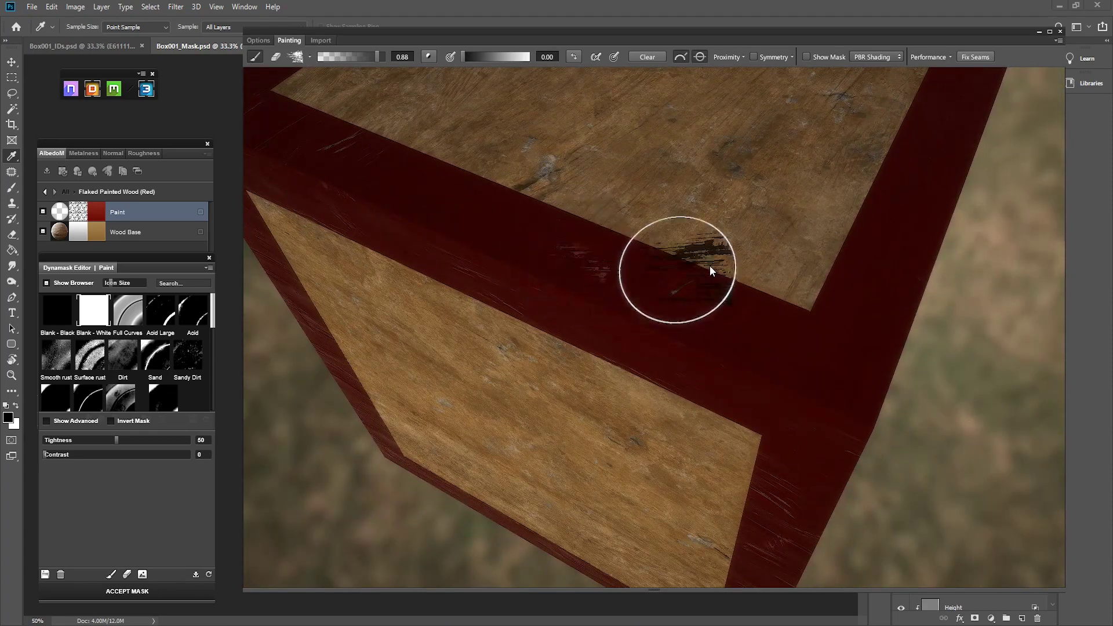
mouse_move(690, 194)
left_mouse_down("alt")
mouse_move(694, 178)
mouse_move(621, 237)
left_mouse_up("alt")
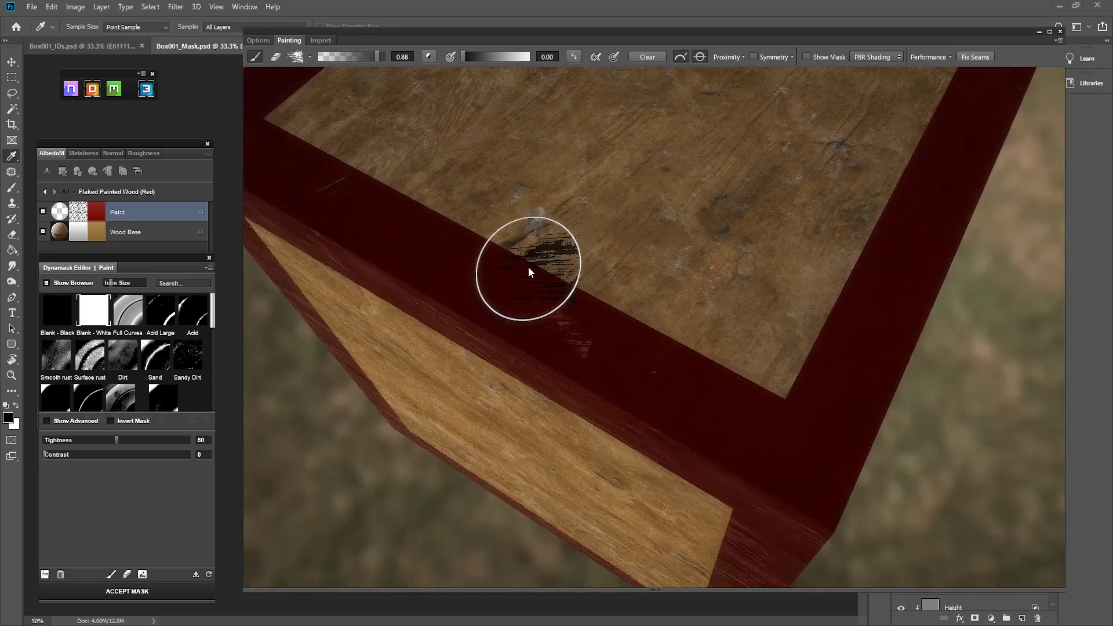
key("bracketright")
key("bracketright")
key("bracketright")
key("bracketright")
key("bracketright")
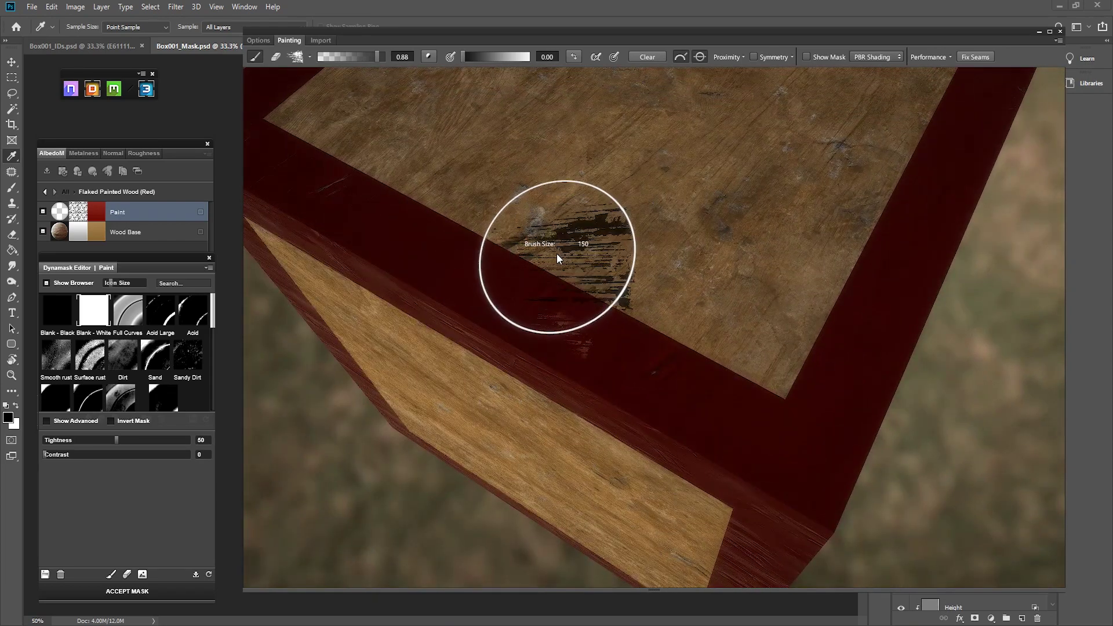
key("bracketright")
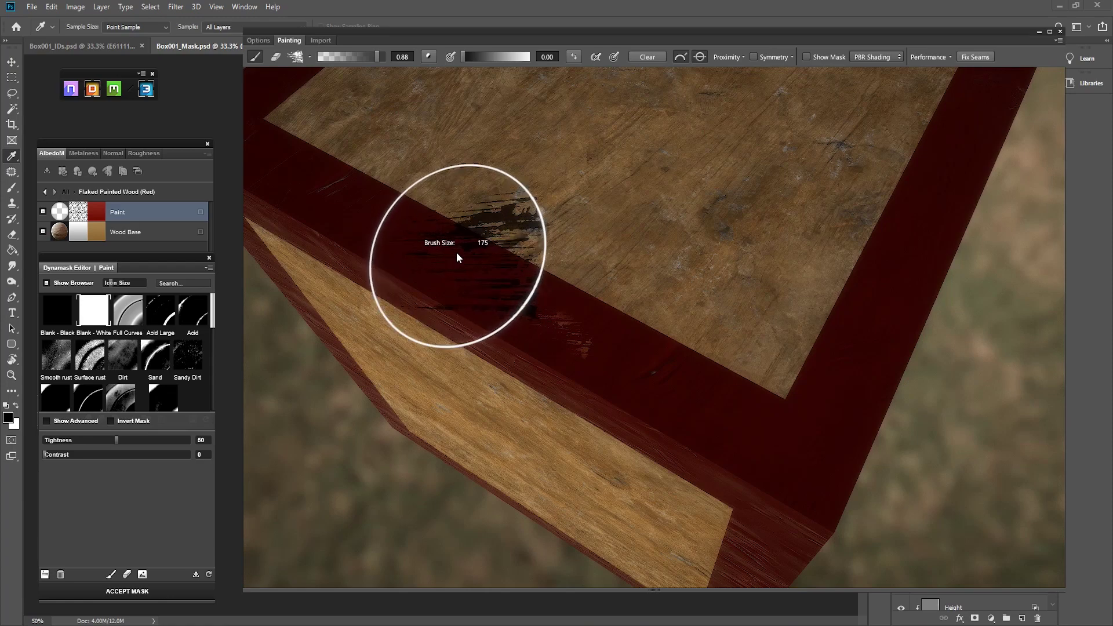
mouse_move(455, 246)
left_mouse_down("alt")
mouse_move(487, 238)
mouse_move(527, 264)
mouse_move(475, 305)
left_mouse_up("alt")
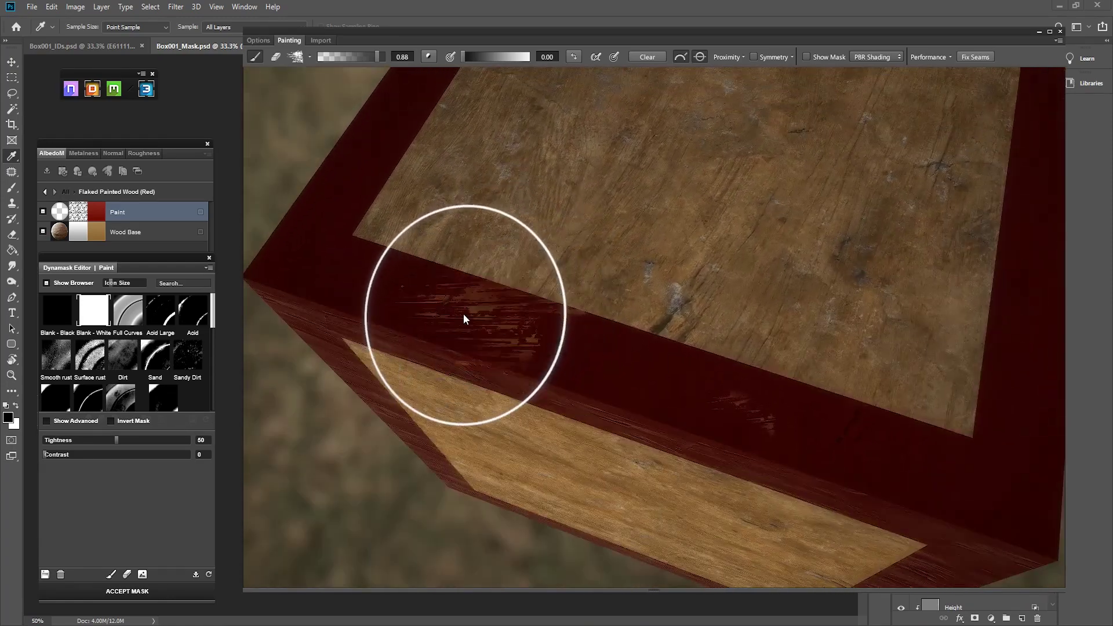
- Stamp scratches into the red paint on the vertical frame edges of the crate's side faces
mouse_move(603, 272)
left_mouse_down("alt")
mouse_move(634, 189)
mouse_move(631, 227)
mouse_move(619, 191)
mouse_move(626, 174)
mouse_move(651, 174)
left_mouse_up("alt")
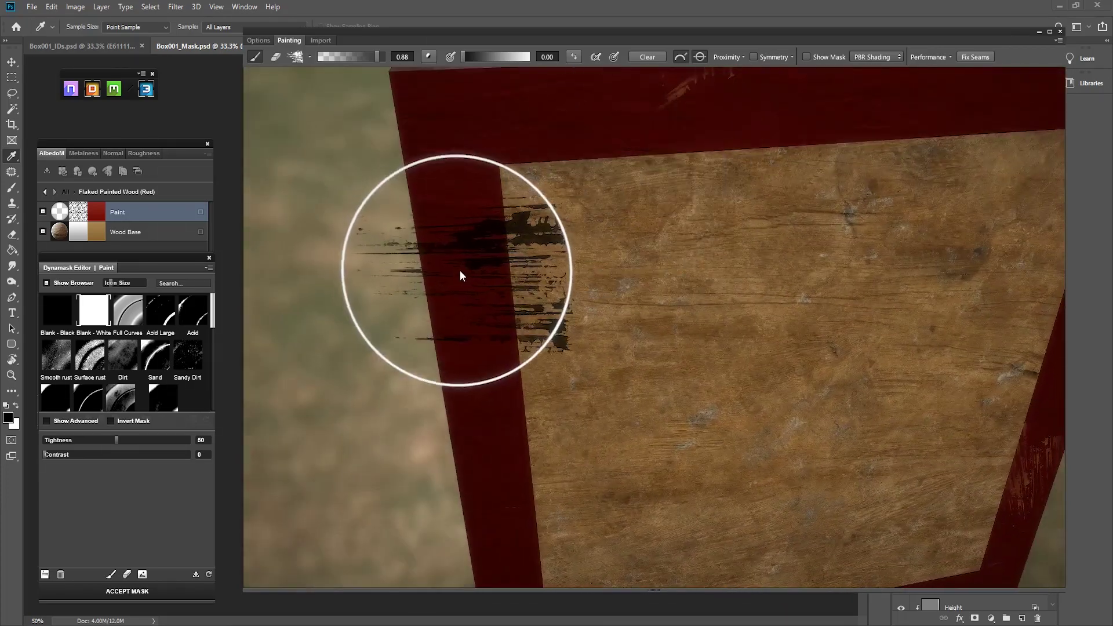
mouse_move(624, 348)
left_mouse_down("alt")
mouse_move(708, 321)
mouse_move(787, 345)
mouse_move(535, 296)
mouse_move(567, 300)
mouse_move(524, 313)
left_mouse_up("alt")
left_click_drag(587, 344, 587, 322, "alt")
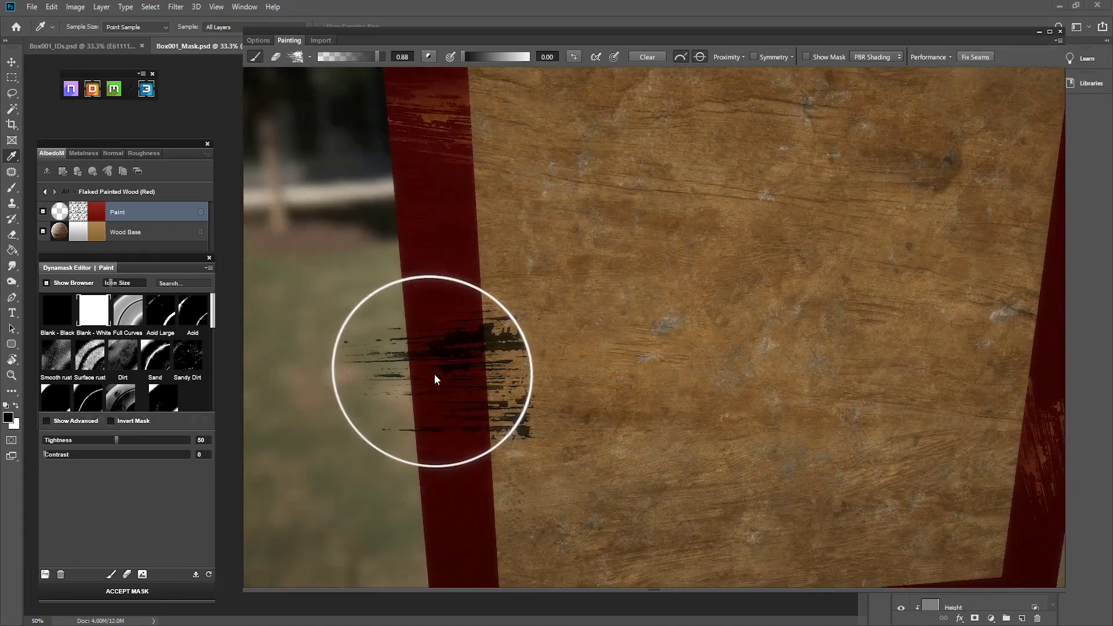
mouse_move(497, 372)
left_mouse_down("alt")
mouse_move(512, 365)
mouse_move(474, 369)
mouse_move(526, 375)
left_mouse_up("alt")
- Rotate the streaky brush tip to an angle of 65.87
left_click(296, 62)
left_click_drag(362, 240, 385, 246)
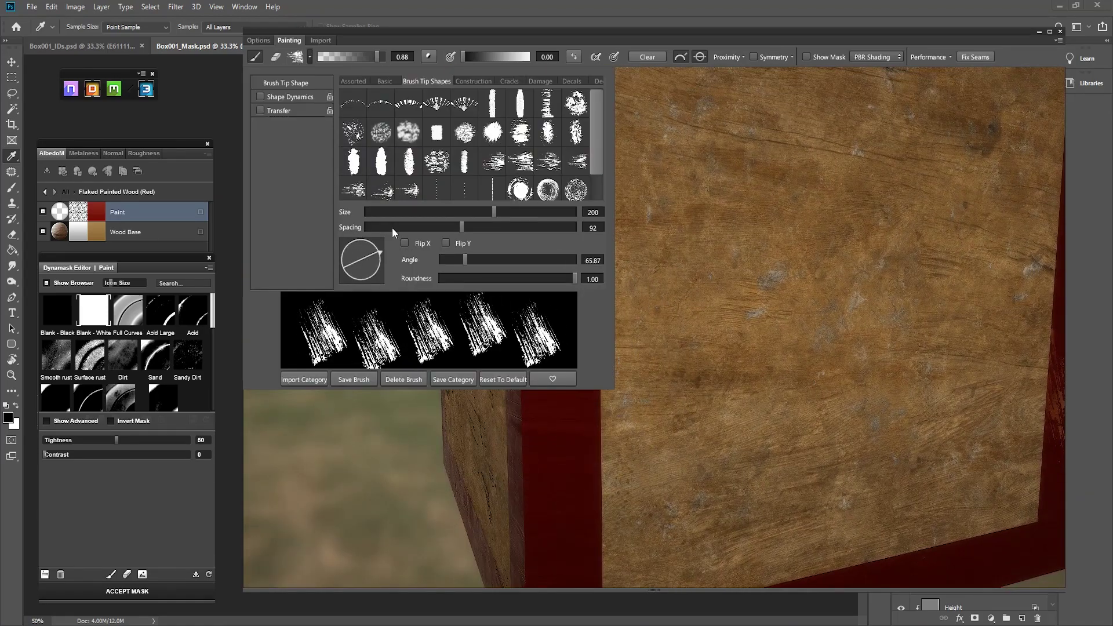
left_click(297, 61)
- Stamp angled scratches along the vertical and lower frame edges of the crate's side faces
mouse_move(516, 368)
left_mouse_down()
mouse_move(544, 340)
mouse_move(628, 385)
mouse_move(602, 361)
mouse_move(569, 351)
mouse_move(567, 363)
left_mouse_up()
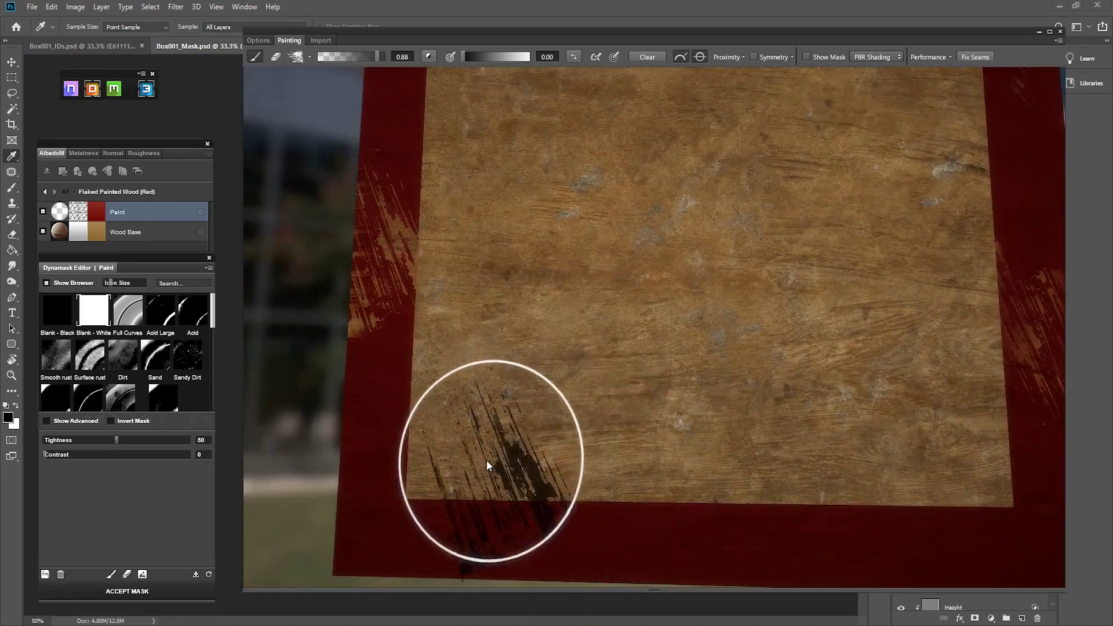
left_click(459, 482)
left_click(593, 479)
middle_click_drag(741, 396, 615, 356, "alt")
right_click_drag(617, 356, 609, 347, "alt")
left_click_drag(609, 347, 613, 360, "alt")
left_click(432, 488)
- Display the mask alone on the whole crate and examine the painted strokes
left_click_drag(683, 372, 680, 242, "alt")
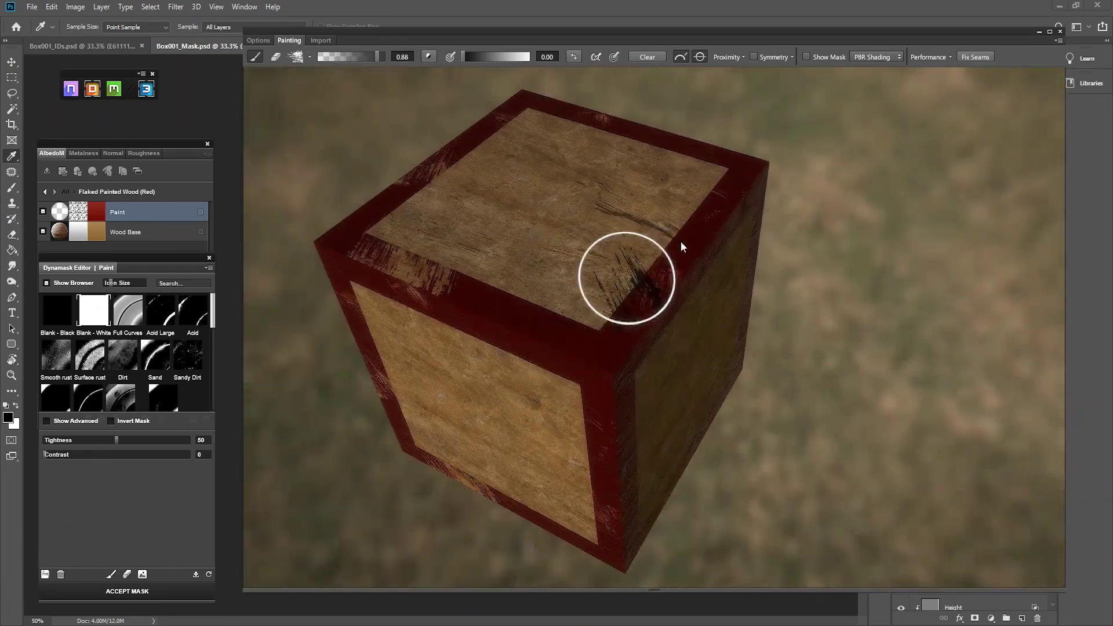
left_click(807, 57)
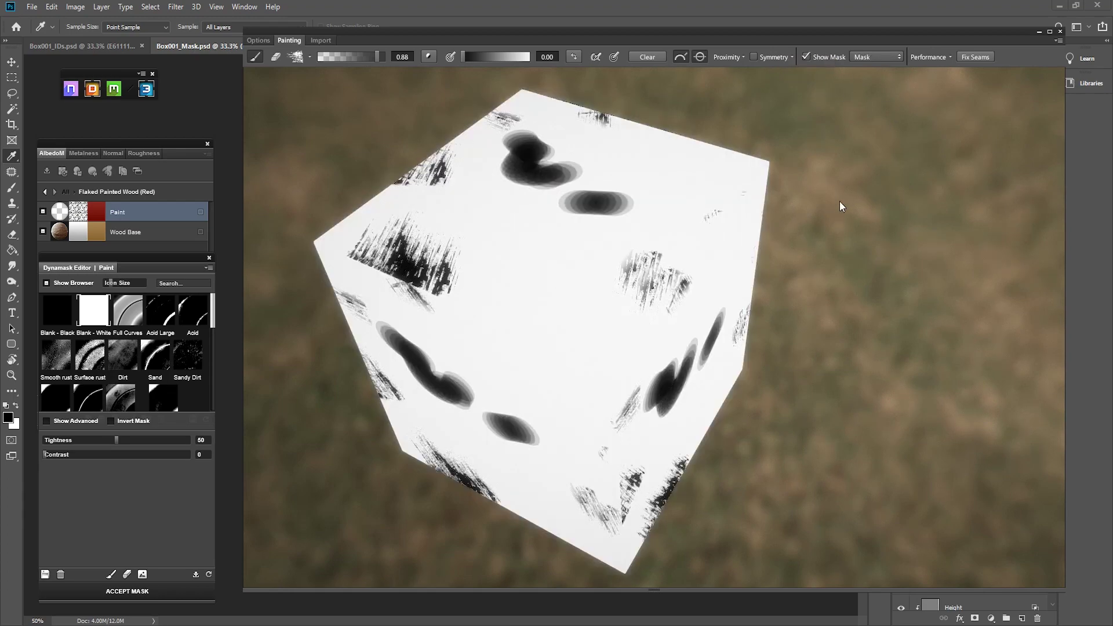
left_click_drag(795, 246, 825, 255, "alt")
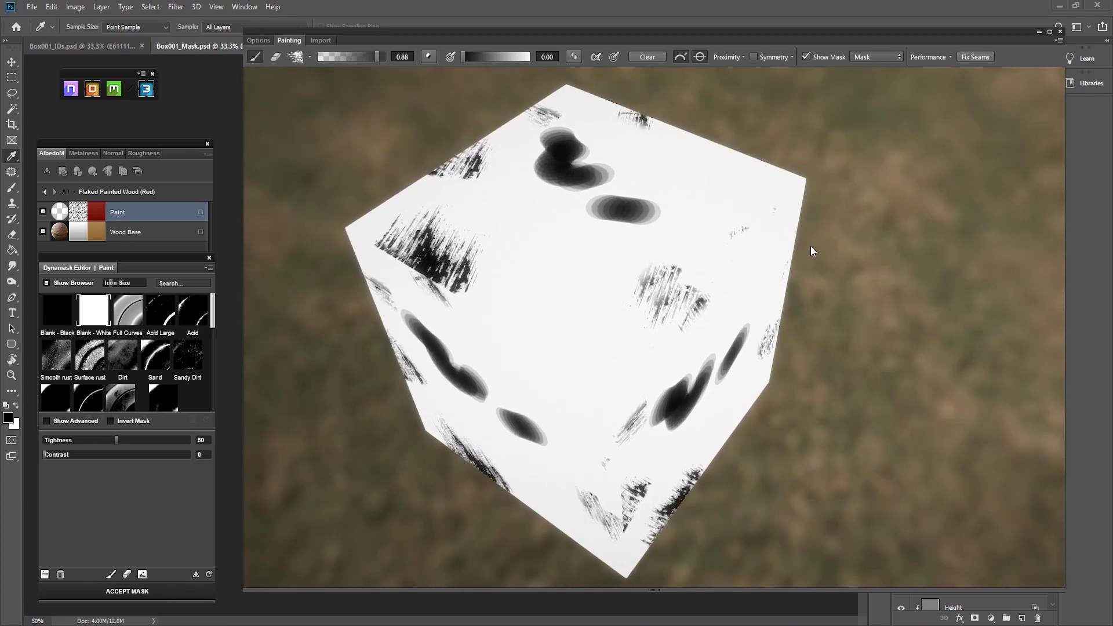
- Compare the black strokes in the displayed mask with the shaded crate's top and side faces
left_click_drag(822, 238, 815, 259, "alt")
left_click_drag(641, 249, 648, 224)
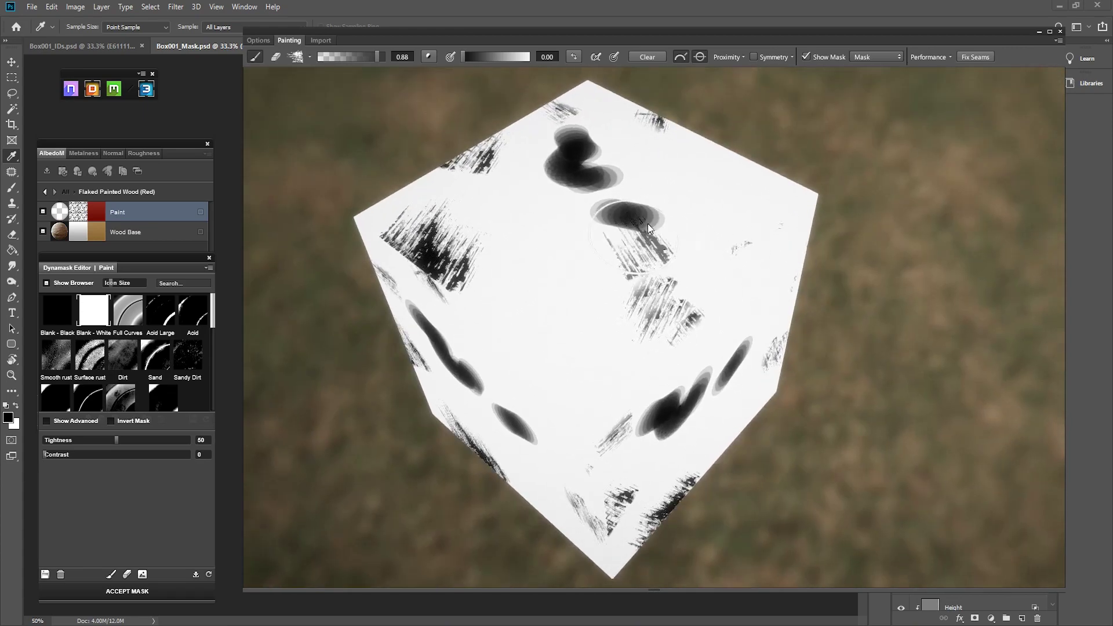
mouse_move(750, 166)
left_mouse_down("alt")
mouse_move(743, 189)
mouse_move(775, 173)
mouse_move(745, 183)
mouse_move(760, 184)
left_mouse_up("alt")
left_click(806, 57)
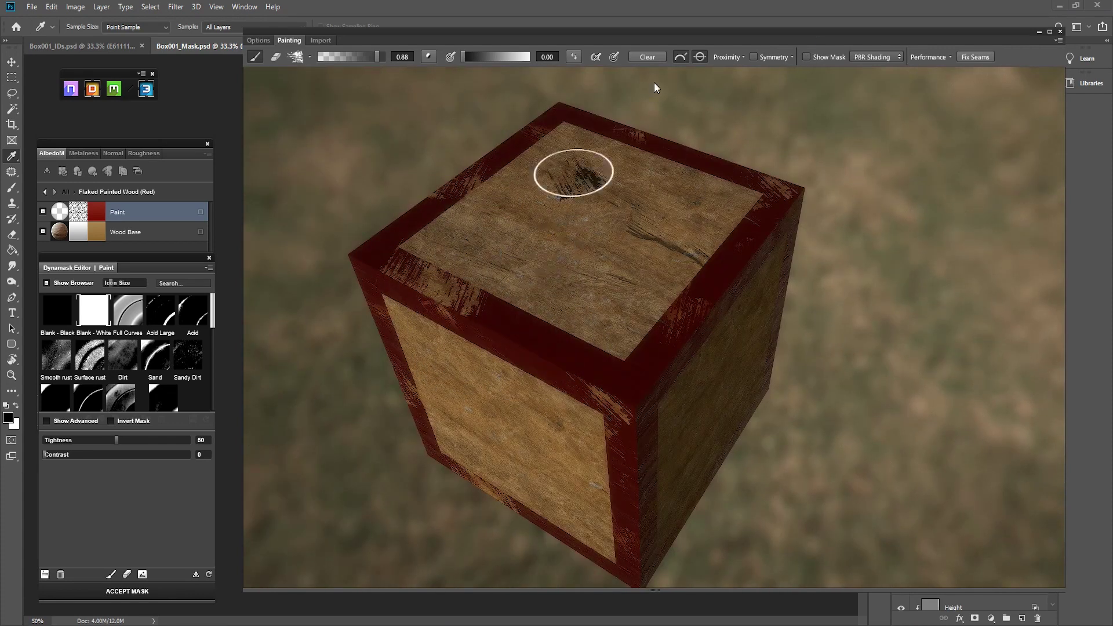
left_click(814, 58)
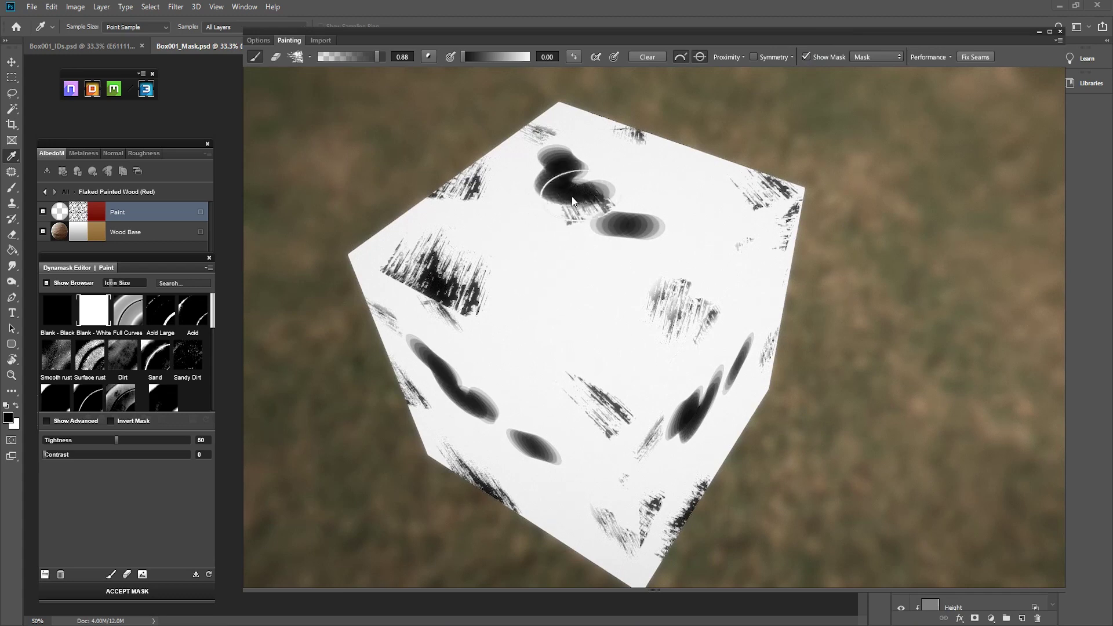
- Replace the streaky scratch brush with the hard-edged round tip from the Assorted brushes
left_click(308, 57)
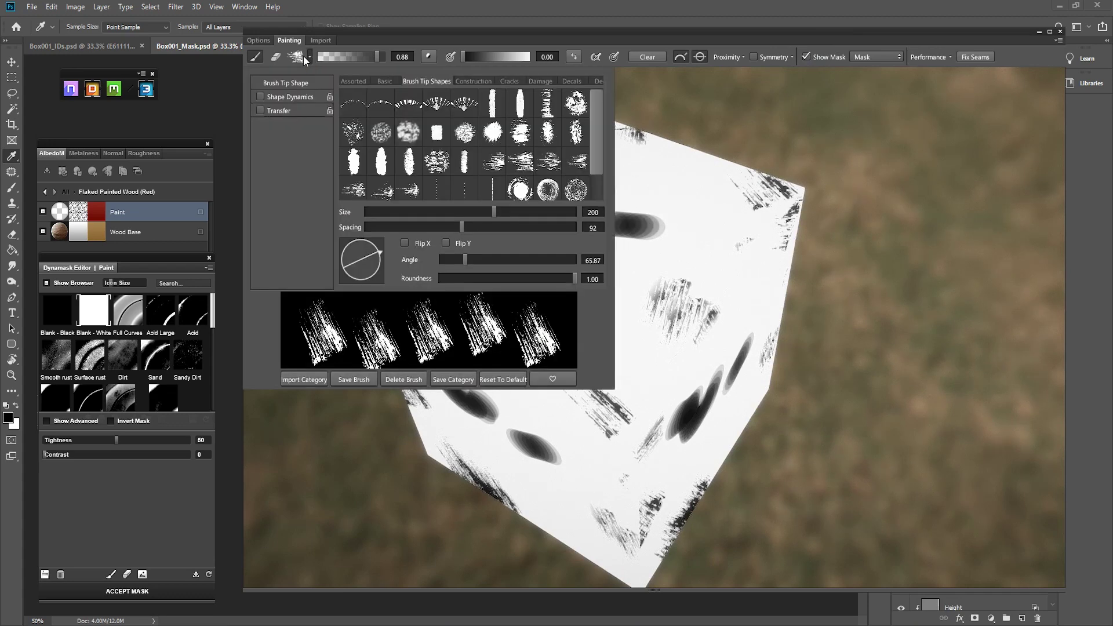
left_click(388, 79)
left_click(352, 81)
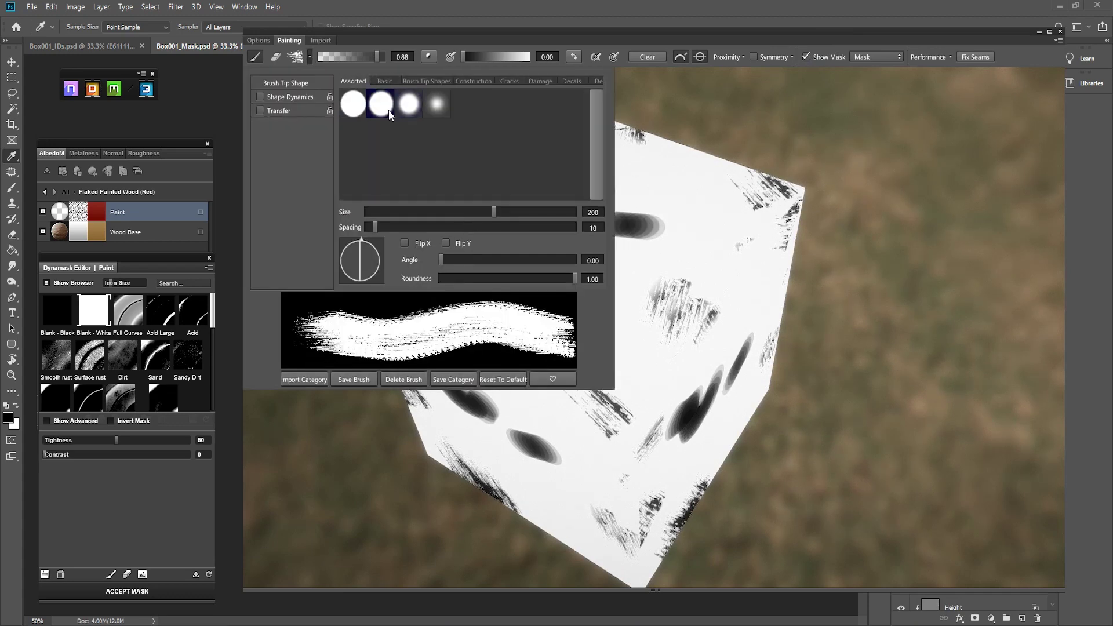
left_click(354, 108)
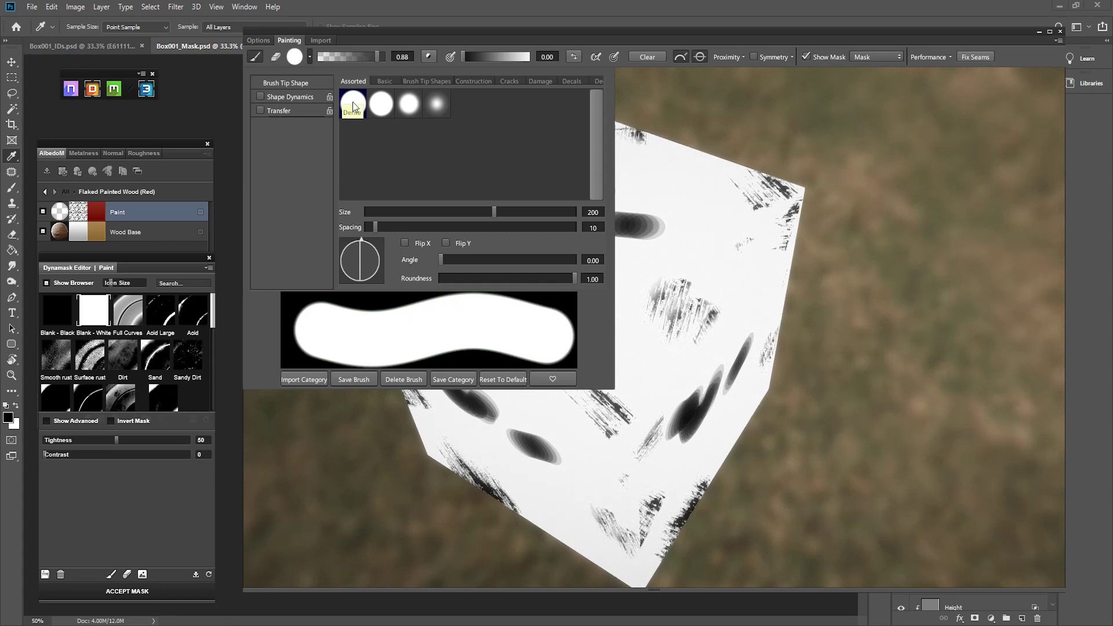
left_click(309, 57)
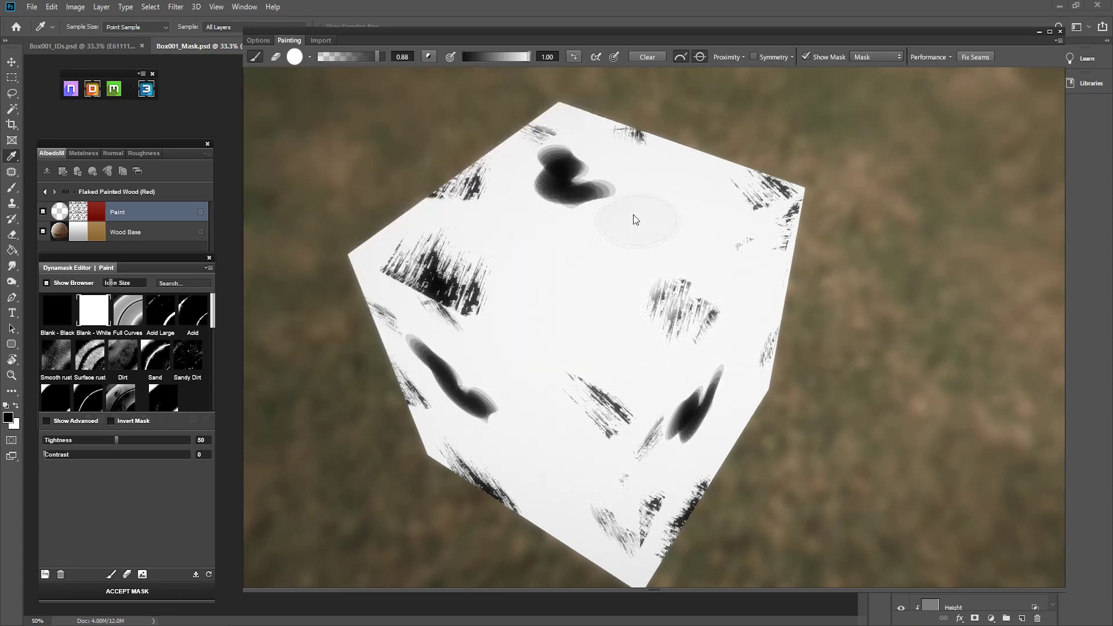
- Paint over the stray soft black blobs on the crate's faces in the mask, using white at value 1.00
mouse_move(593, 200)
left_mouse_down("alt")
mouse_move(611, 225)
mouse_move(554, 223)
mouse_move(537, 178)
left_mouse_up("alt")
mouse_move(593, 227)
left_mouse_down("alt")
mouse_move(558, 155)
mouse_move(641, 127)
mouse_move(572, 152)
mouse_move(413, 157)
mouse_move(370, 135)
mouse_move(451, 139)
left_mouse_up("alt")
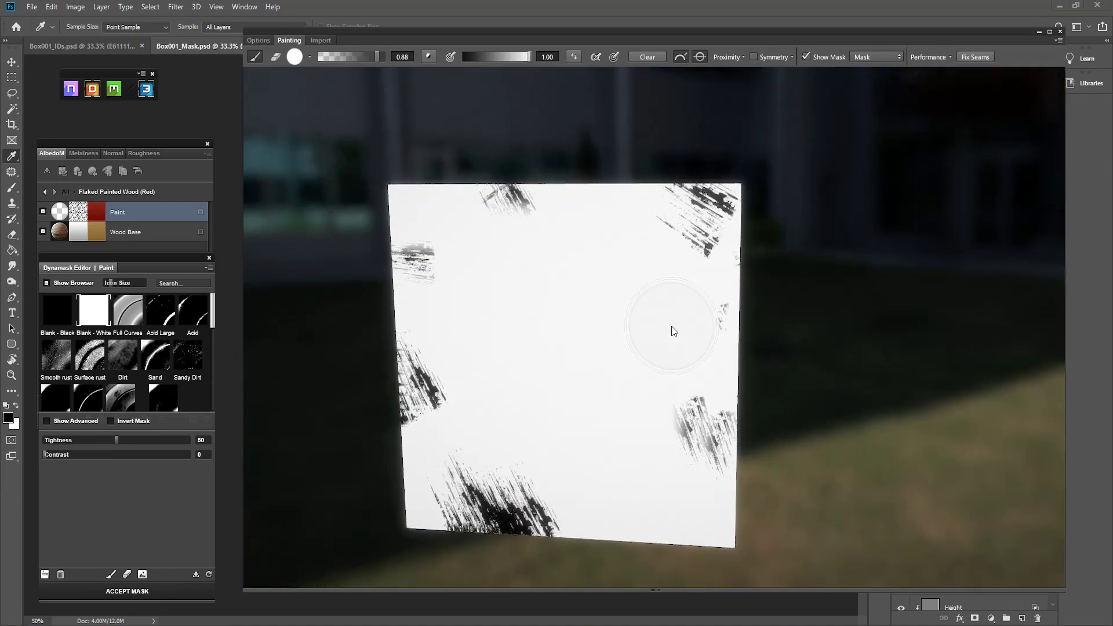
mouse_move(555, 348)
left_mouse_down("alt")
mouse_move(594, 391)
mouse_move(705, 308)
mouse_move(770, 290)
mouse_move(589, 318)
mouse_move(688, 325)
mouse_move(625, 364)
mouse_move(643, 347)
mouse_move(535, 371)
left_mouse_up("alt")
- Return the crate to PBR shading, accept the edited Paint mask and inspect the scratched frame
left_click(806, 56)
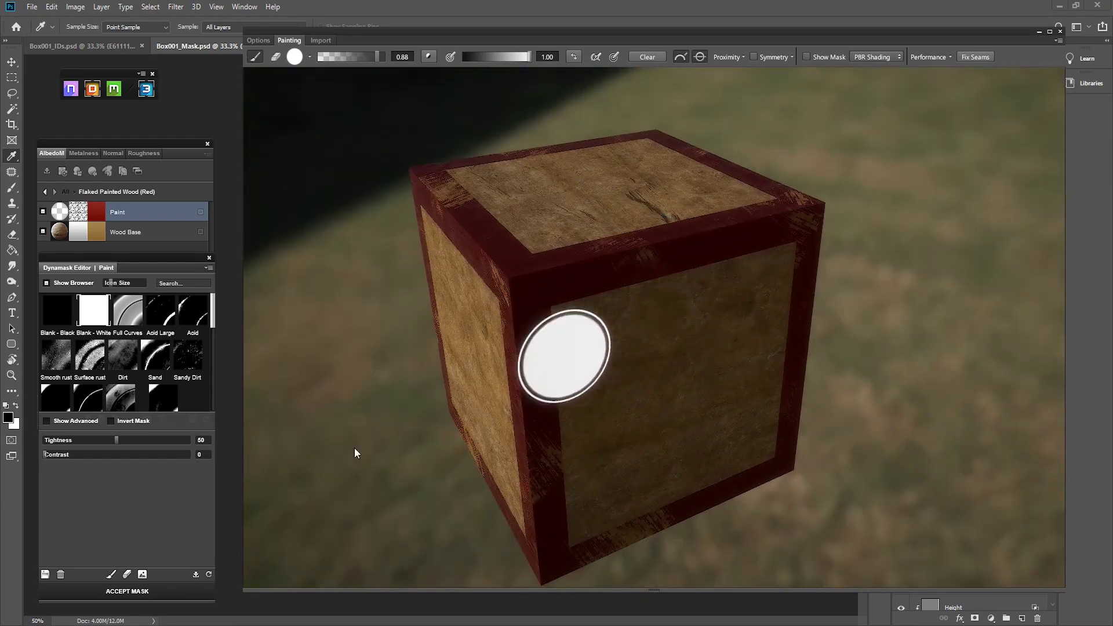
key("Return")
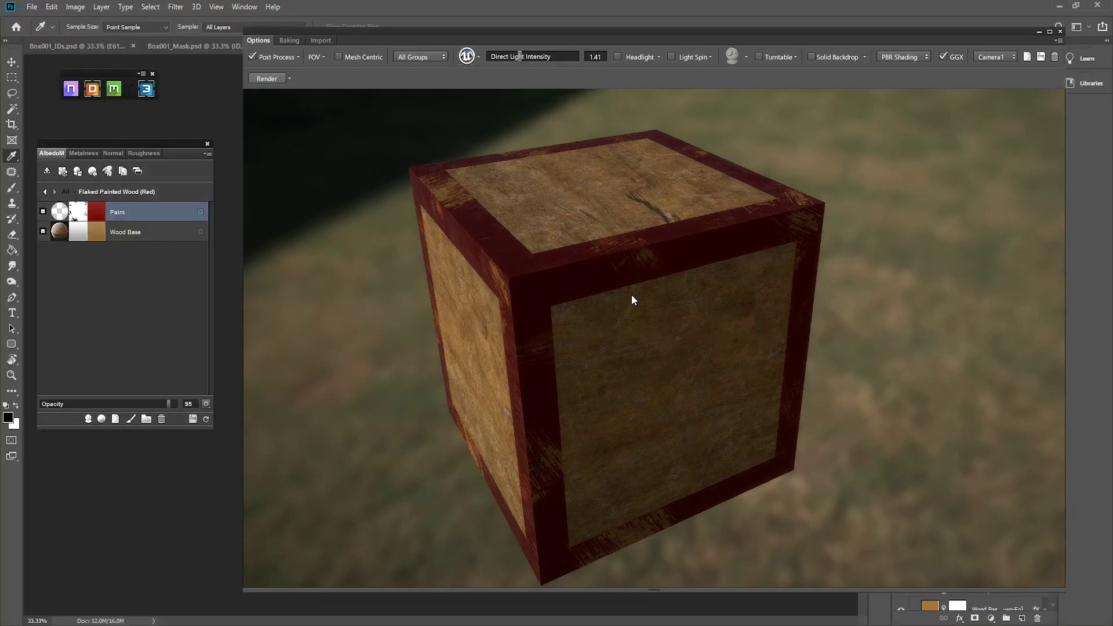
left_click_drag(432, 368, 561, 358)
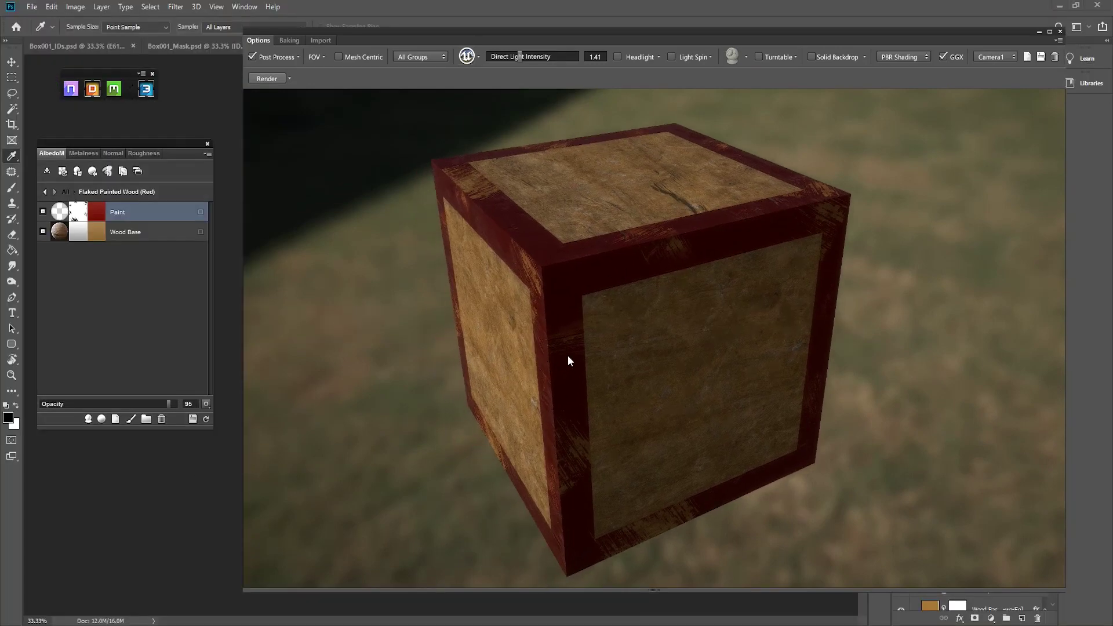
left_click_drag(469, 371, 539, 377)
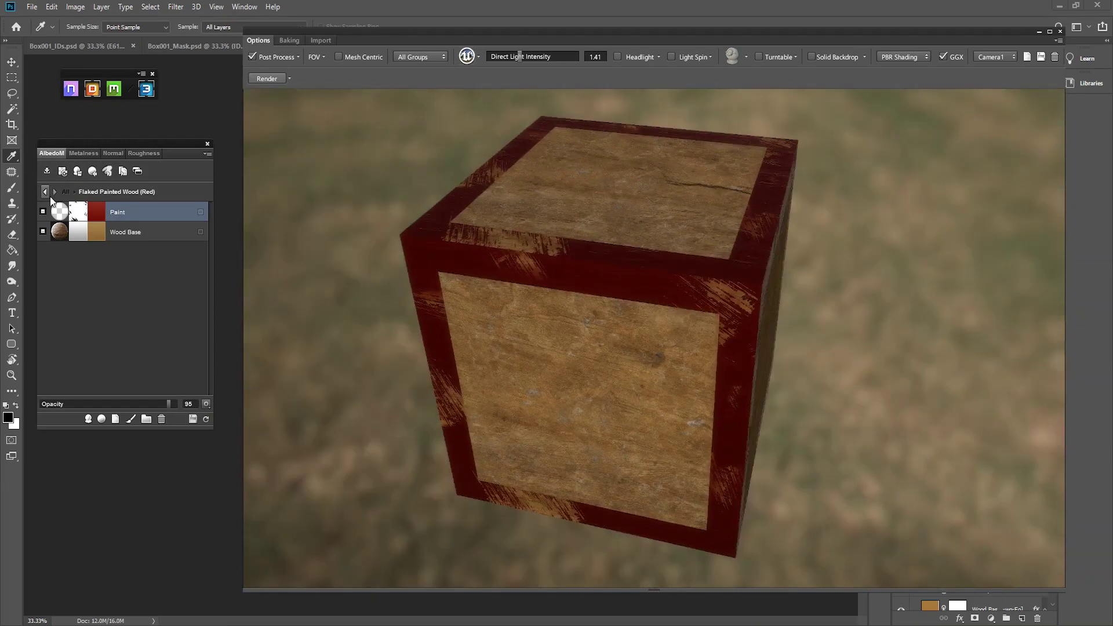
- Swap the material groups' colour IDs, assigning Flaked Painted Wood (Red) to E61111 and Worn Bare Wood to 2131B0
left_click(47, 192)
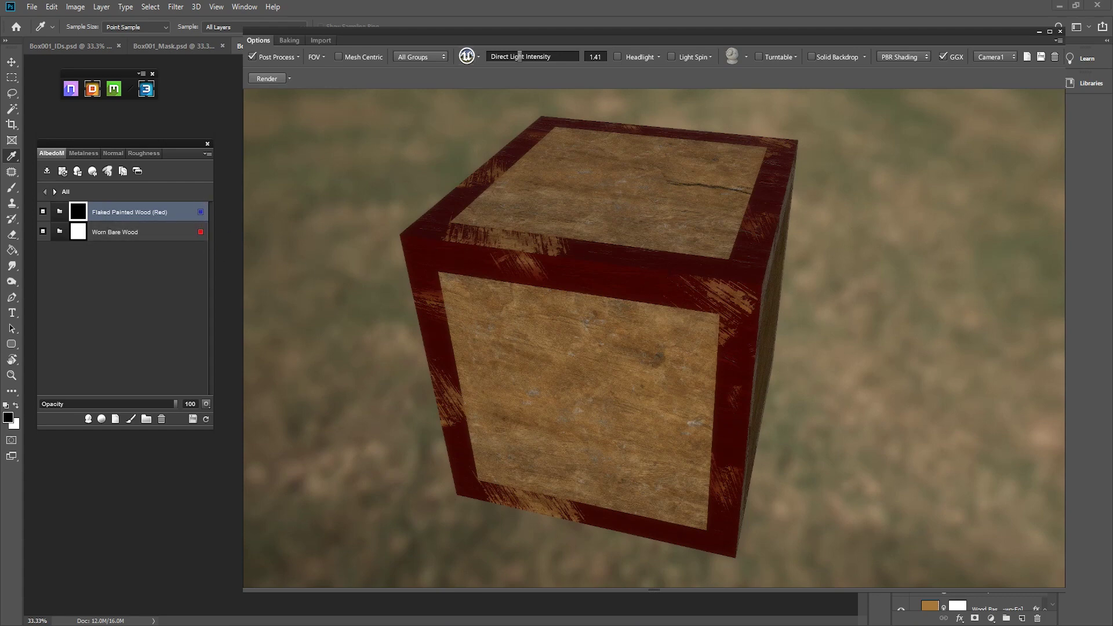
left_click(200, 231)
left_click(200, 211)
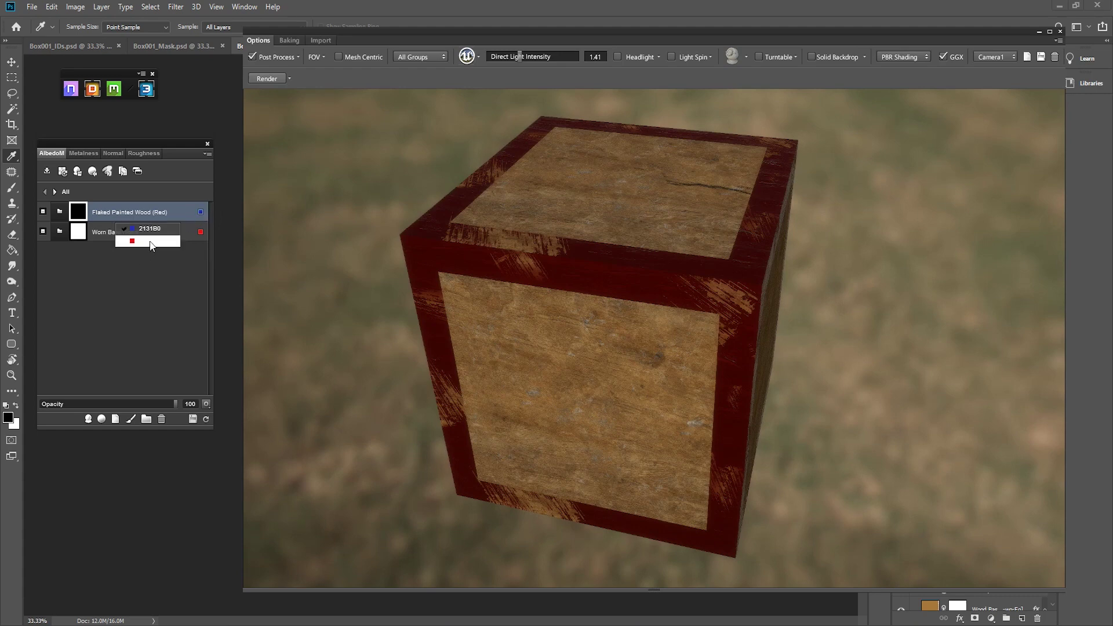
left_click(208, 211)
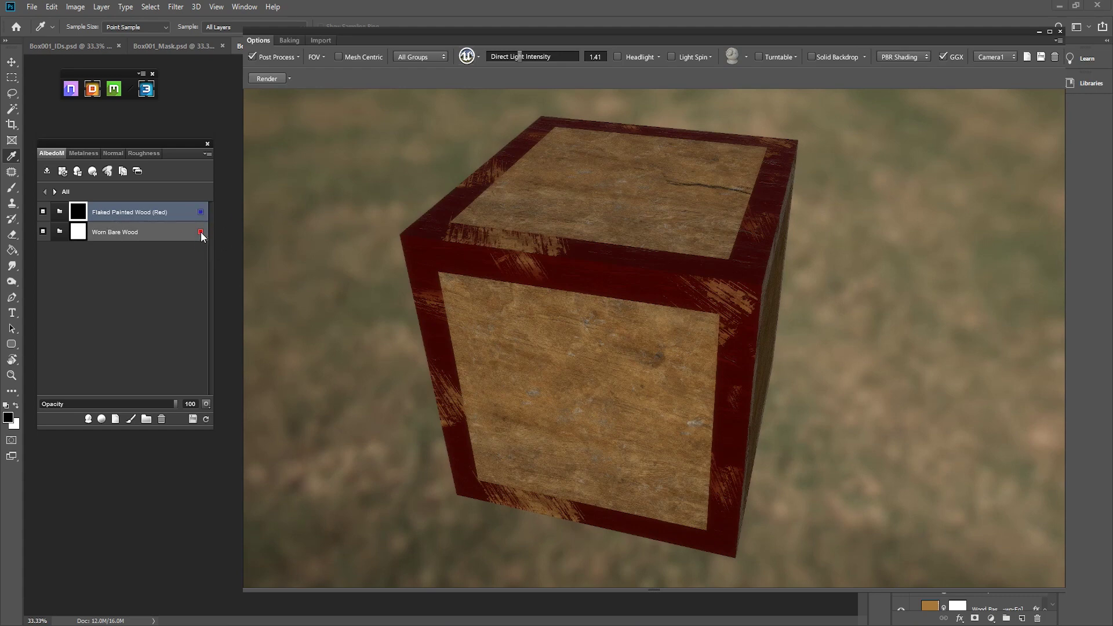
left_click(200, 233)
left_click(149, 242)
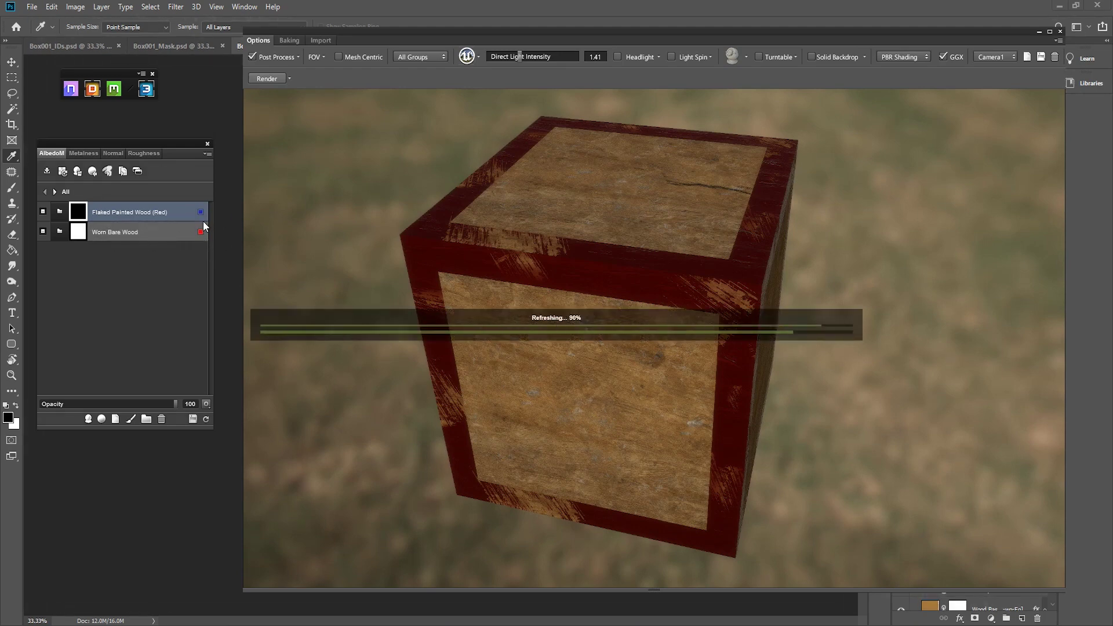
left_click(200, 232)
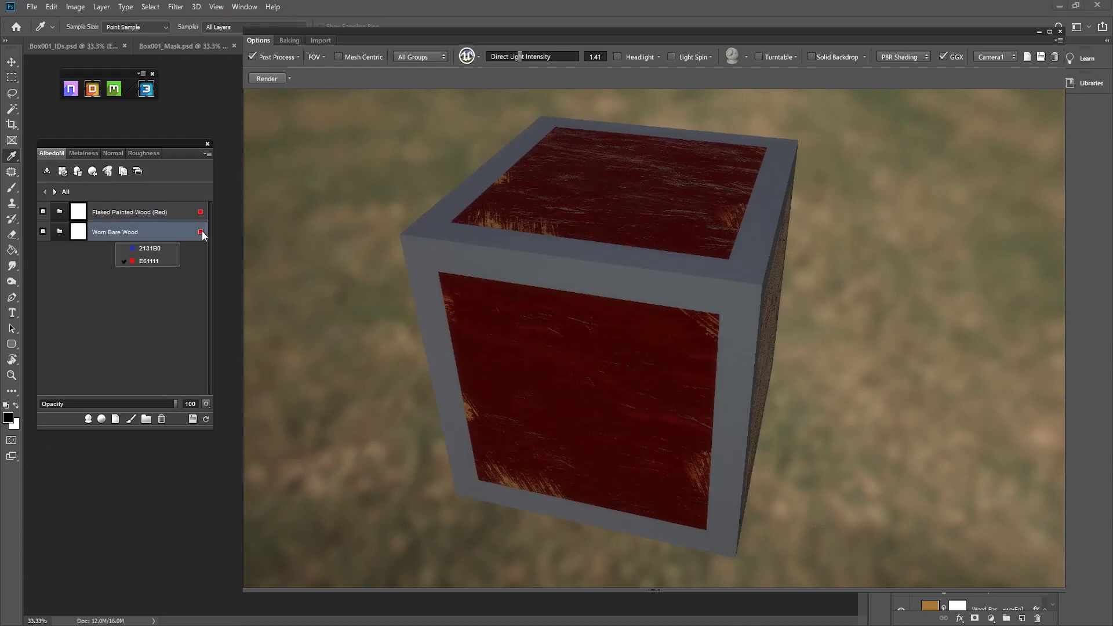
left_click(150, 248)
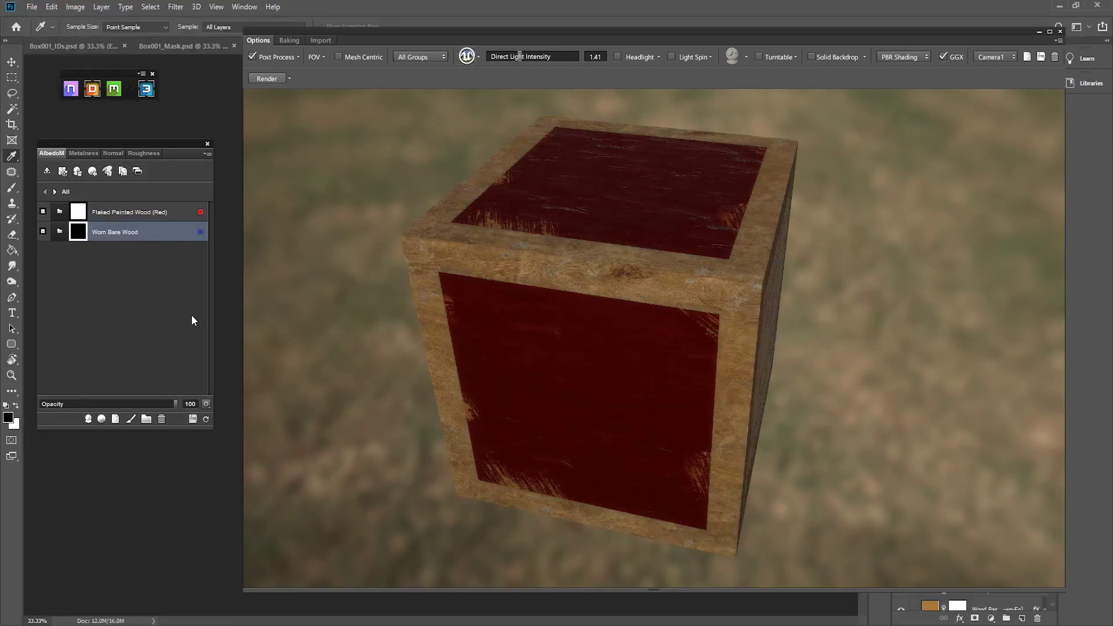
left_click_drag(744, 346, 638, 339)
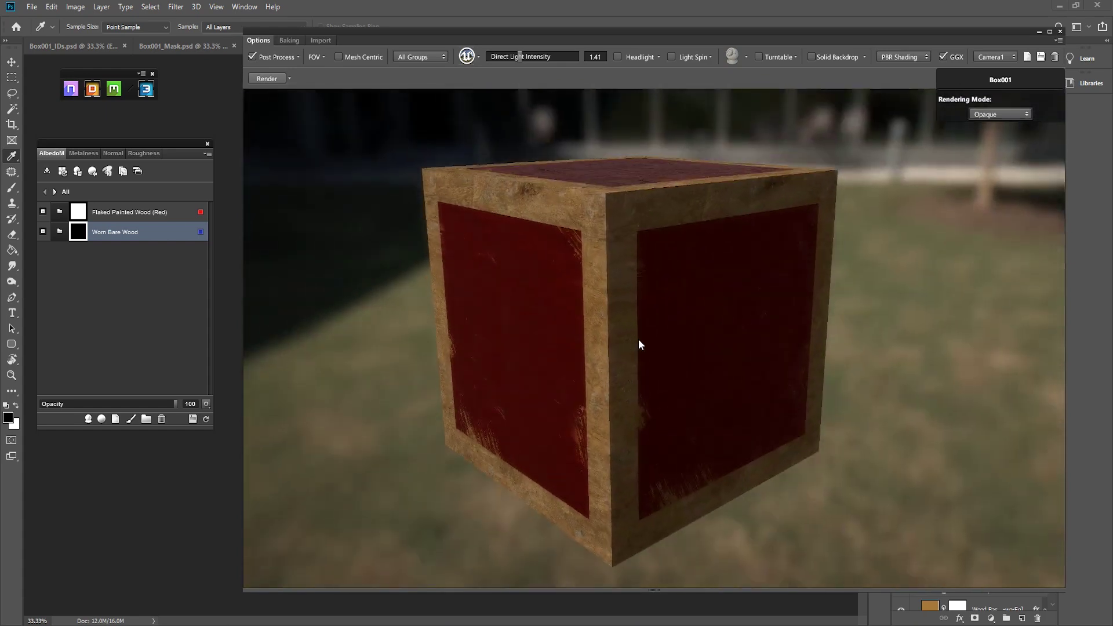
- Restore the original colour IDs, with Worn Bare Wood on E61111 and Flaked Painted Wood (Red) on 2131B0
left_click(200, 231)
left_click(148, 261)
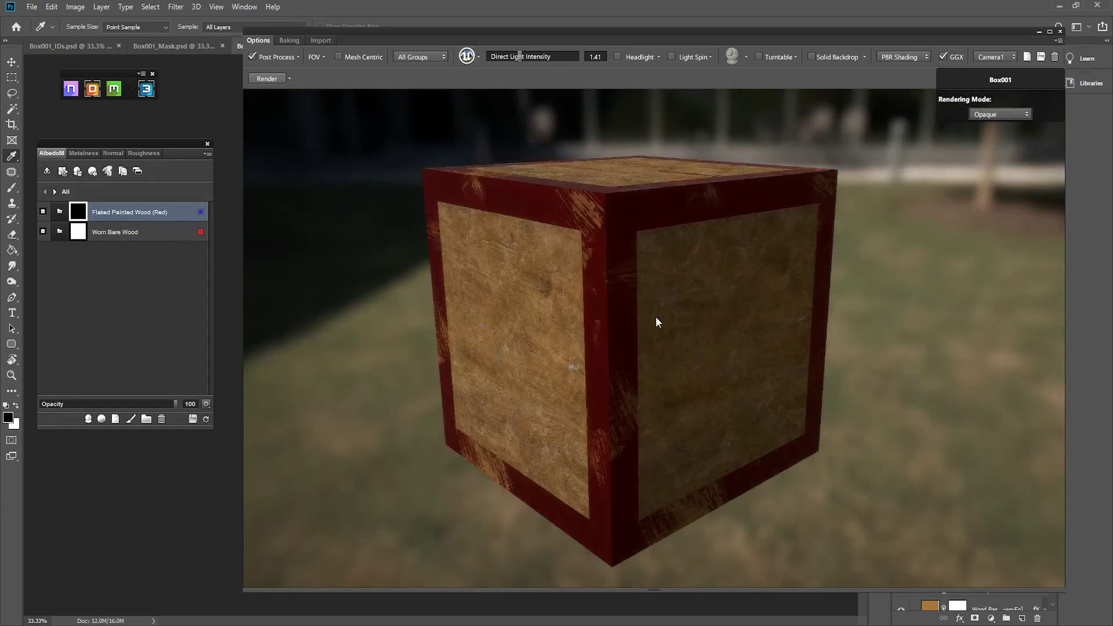
left_click_drag(683, 344, 734, 382)
- Close the crate's 3D preview and open the Exporter for its materials
left_click(1060, 32)
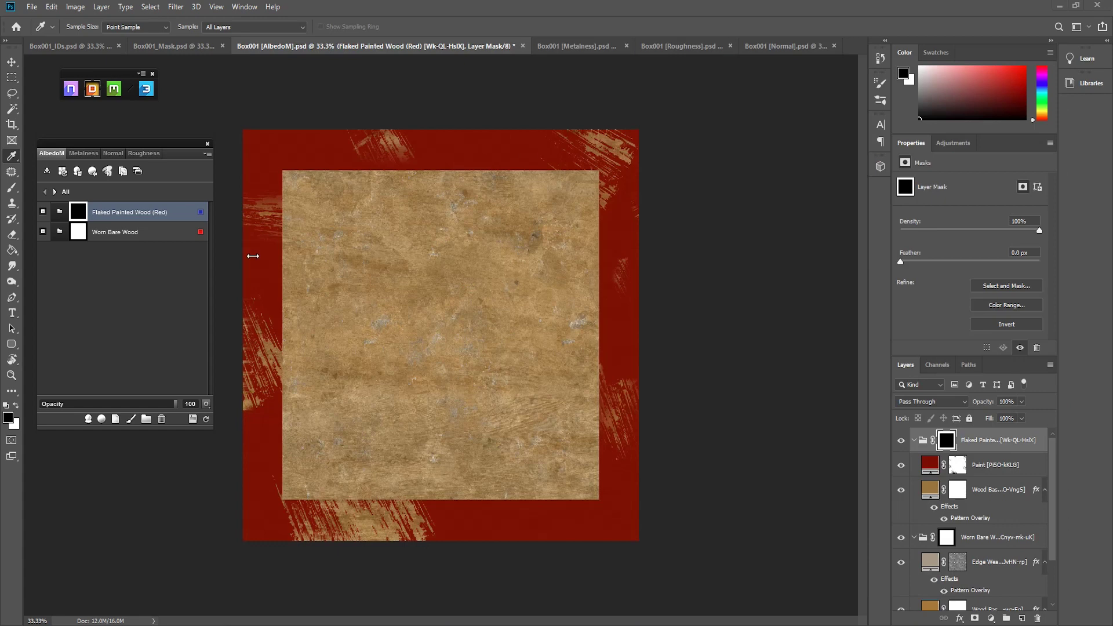
left_click_drag(175, 143, 185, 126)
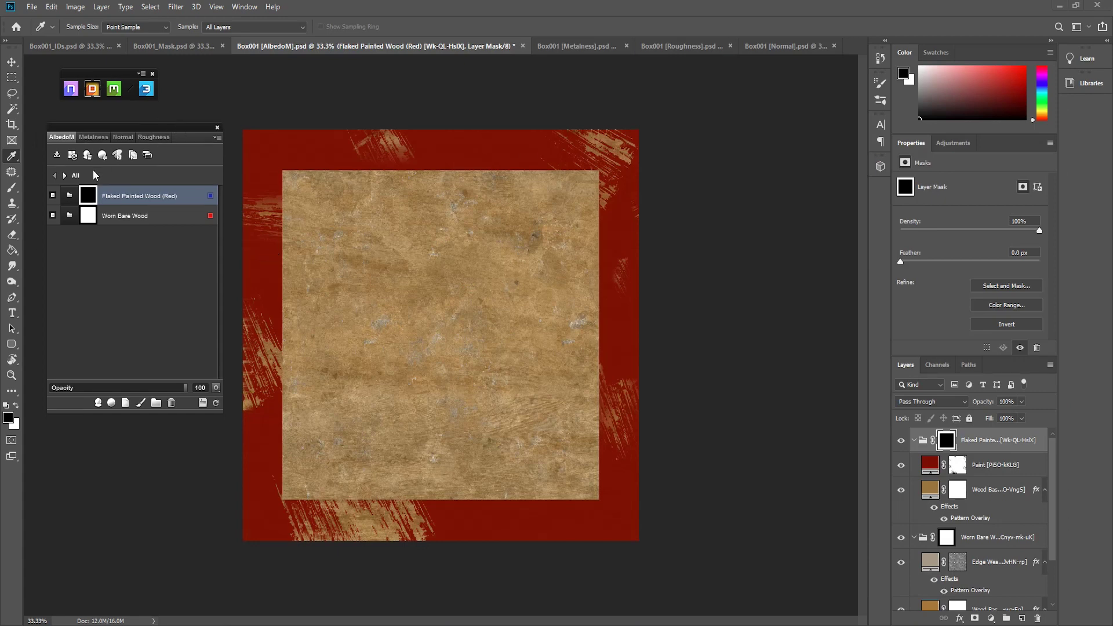
left_click(57, 155)
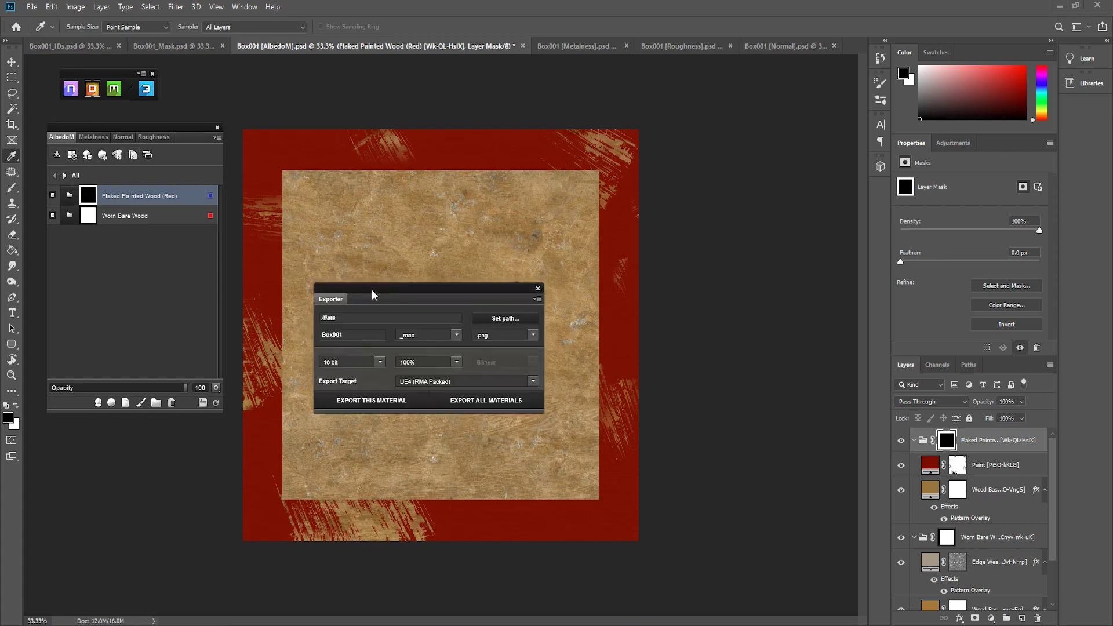
left_click_drag(373, 295, 356, 207)
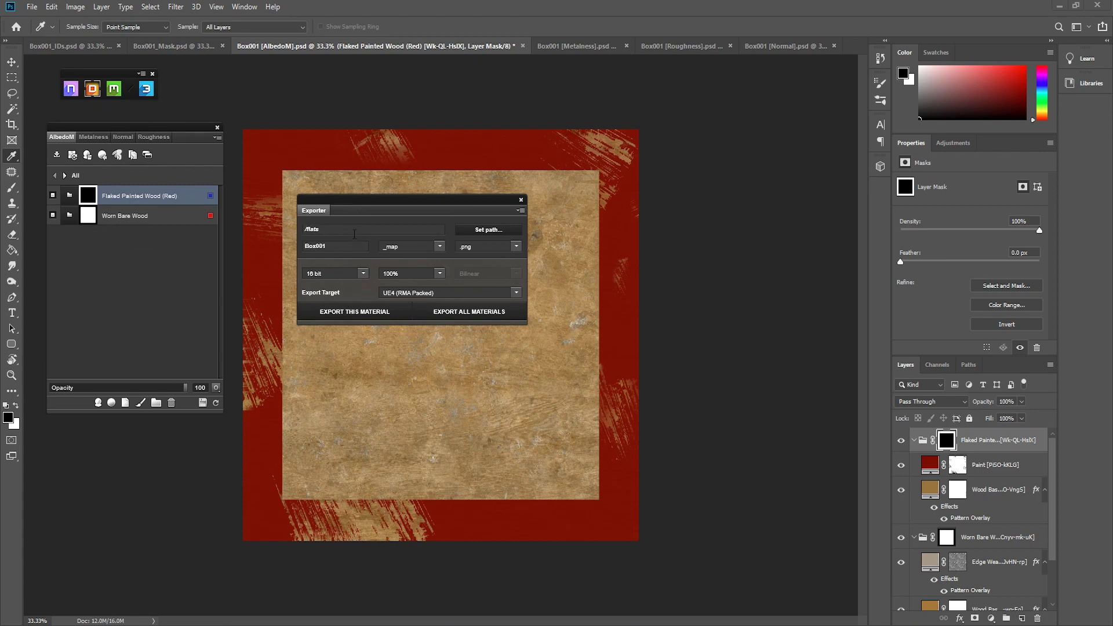
- Set the export name to Crate, with 16 bit depth and UE4 (RMA Packed) as the export target
left_click_drag(338, 247, 274, 265)
type("Crate")
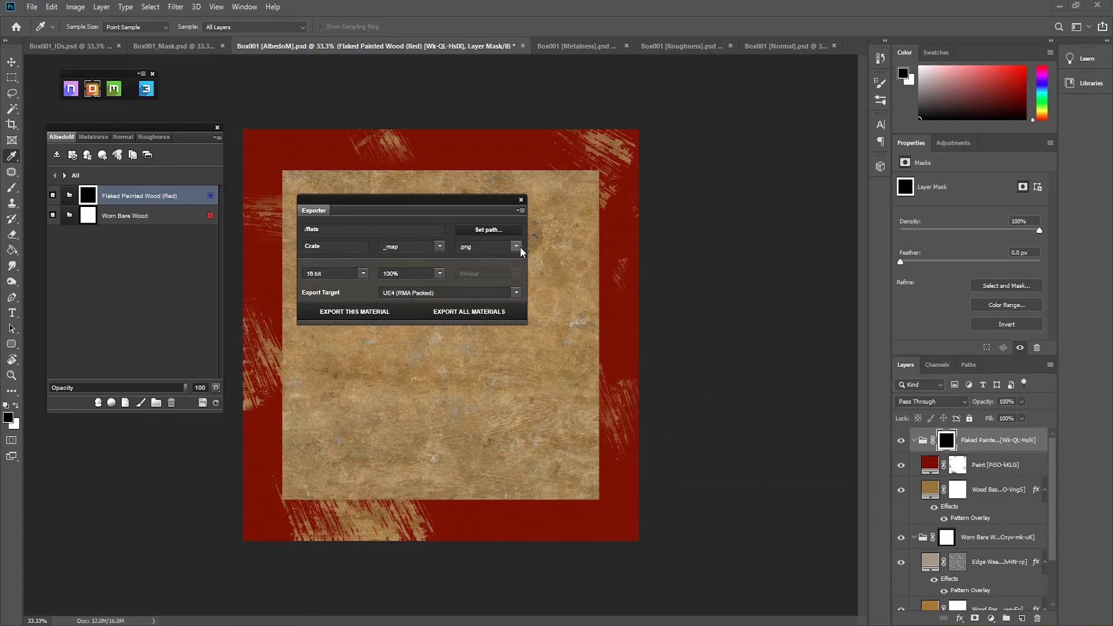
left_click(364, 273)
left_click(304, 276)
left_click(517, 294)
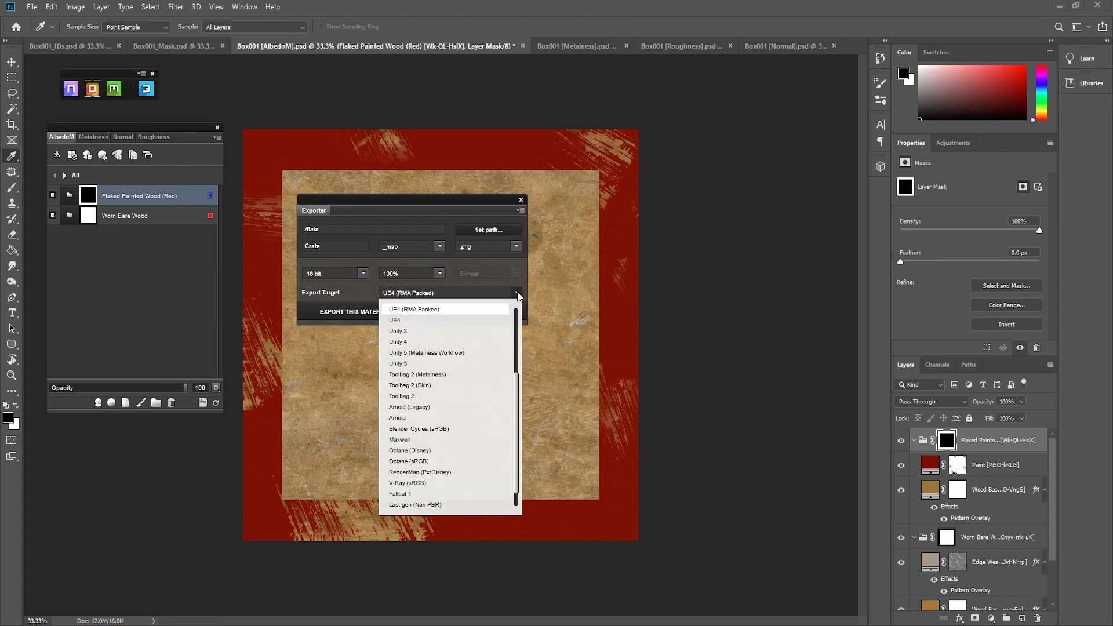
left_click(473, 310)
left_click(464, 317)
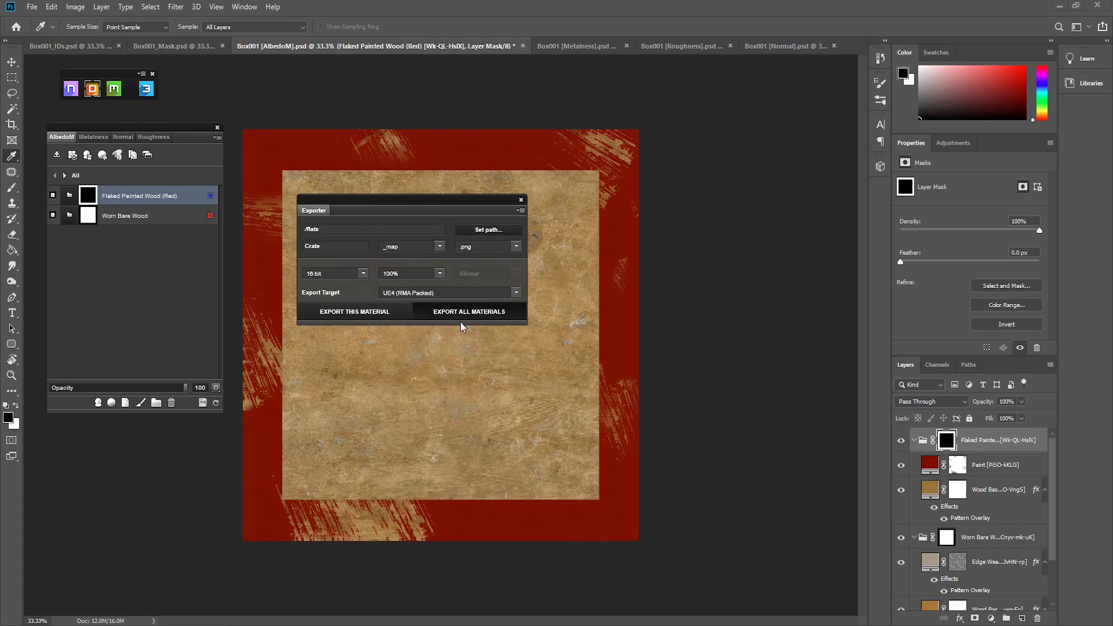
- Close the Exporter and the texturing project, saving the project
left_click(520, 199)
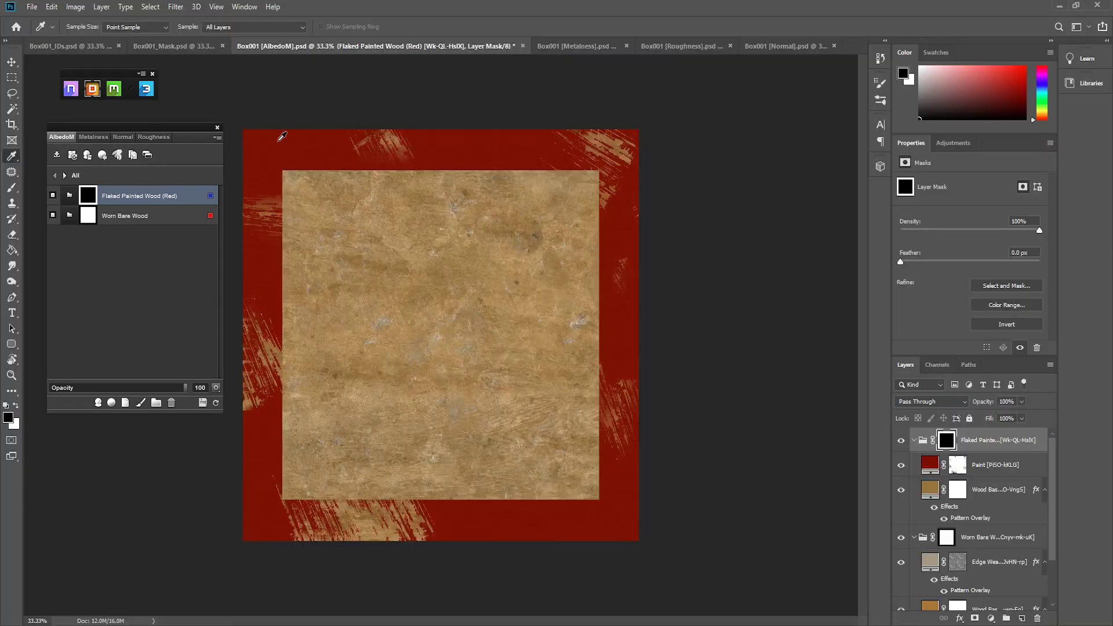
left_click(217, 127)
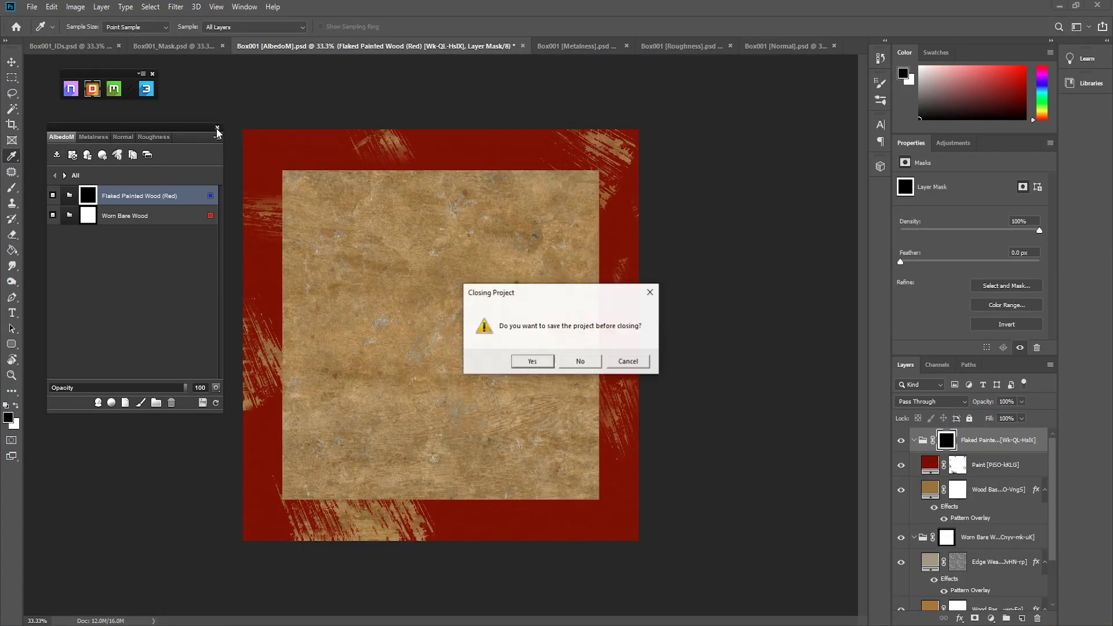
left_click(533, 361)
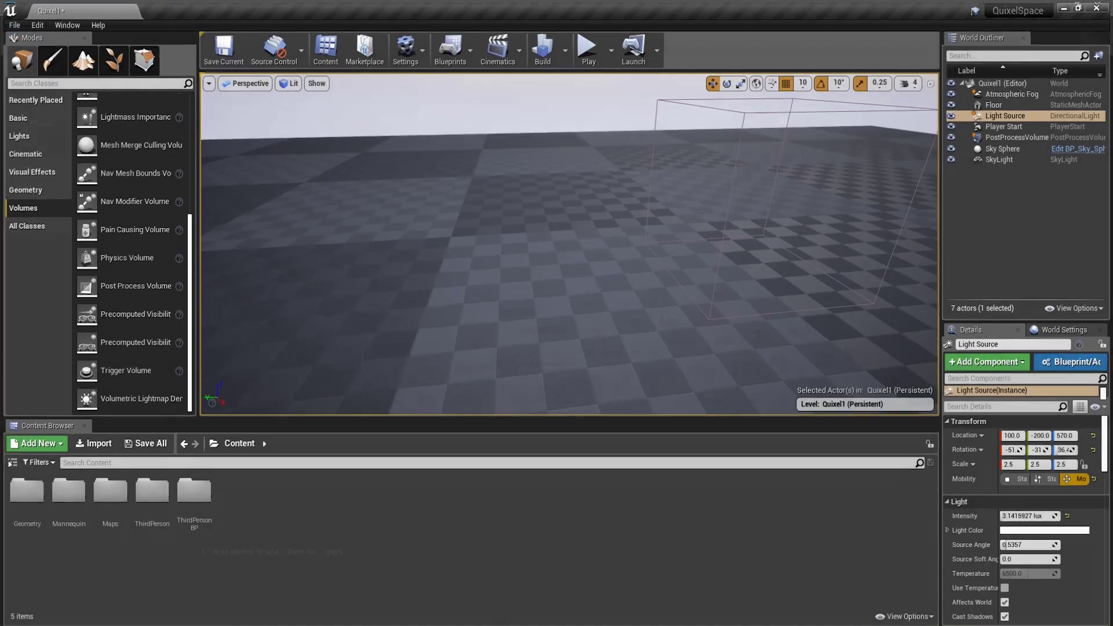
- Switch to Unreal Editor, select the PostProcessVolume in the Quixel1 level and view its Exposure settings
right_click_drag(494, 219, 498, 263)
scroll(462, 222, "down", 10)
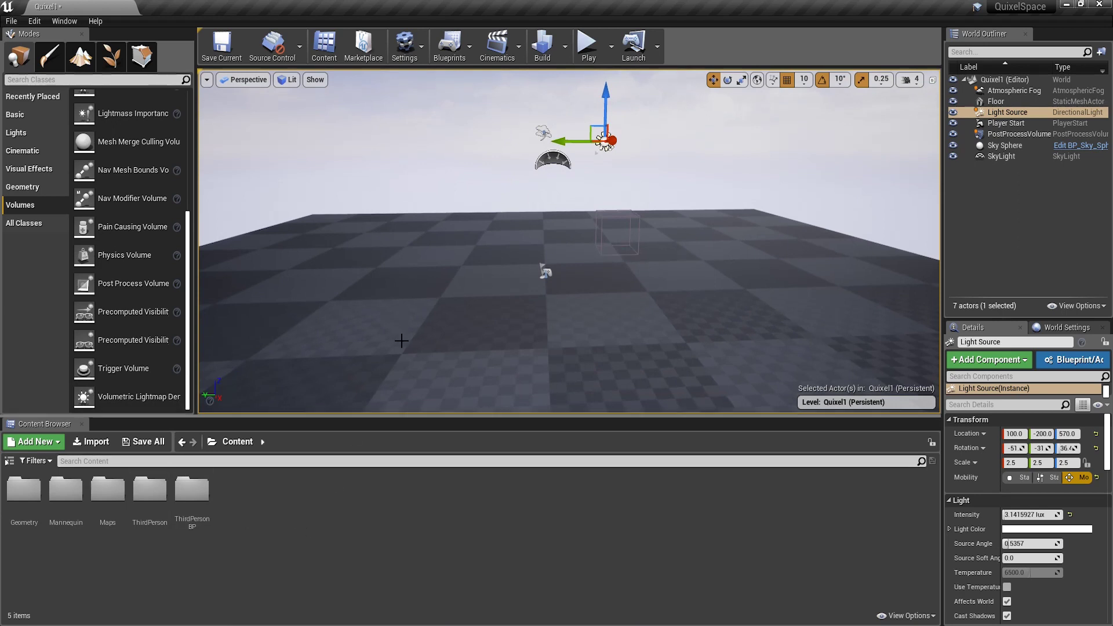
right_click_drag(486, 267, 486, 325)
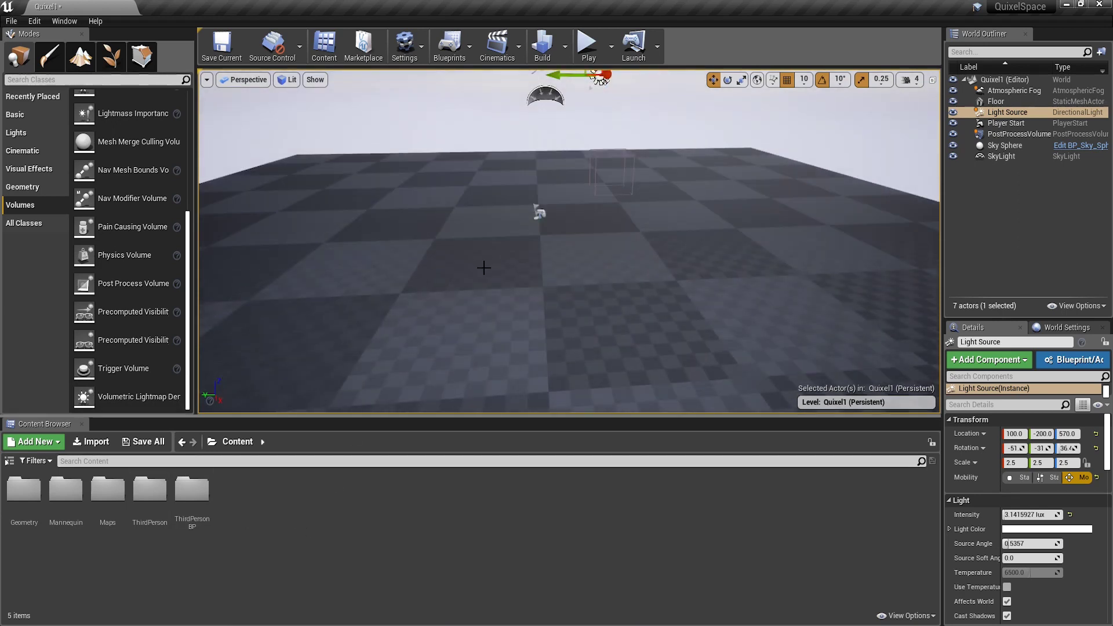
mouse_move(494, 263)
right_mouse_down()
mouse_move(495, 286)
mouse_move(485, 258)
mouse_move(498, 308)
mouse_move(508, 284)
mouse_move(503, 360)
mouse_move(500, 249)
mouse_move(496, 290)
mouse_move(519, 293)
mouse_move(497, 260)
right_mouse_up()
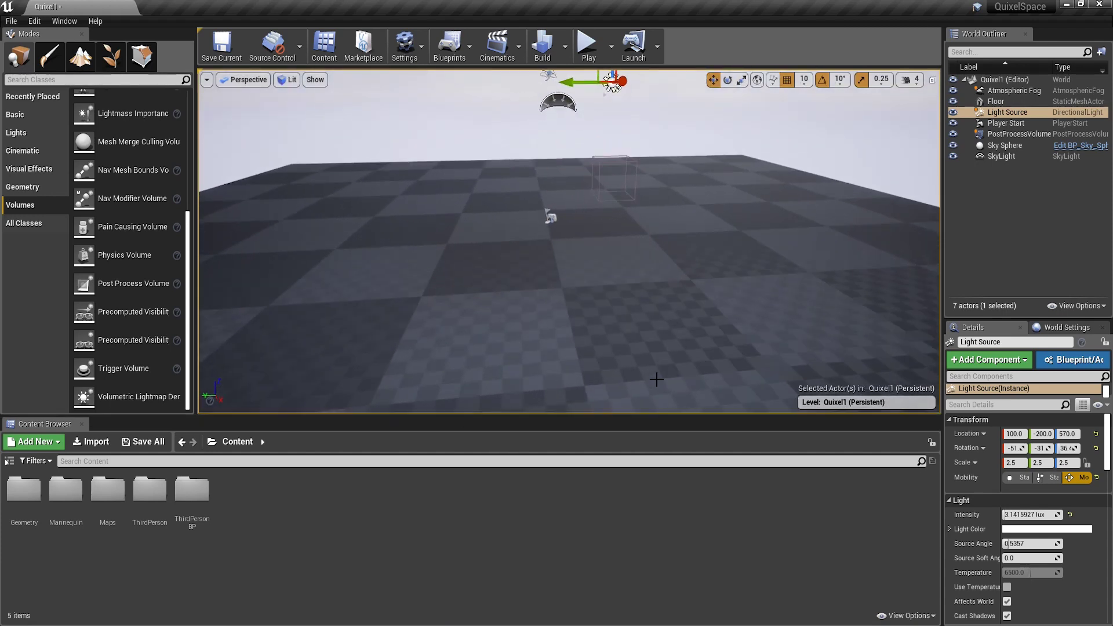
left_click_drag(1005, 317, 1005, 266)
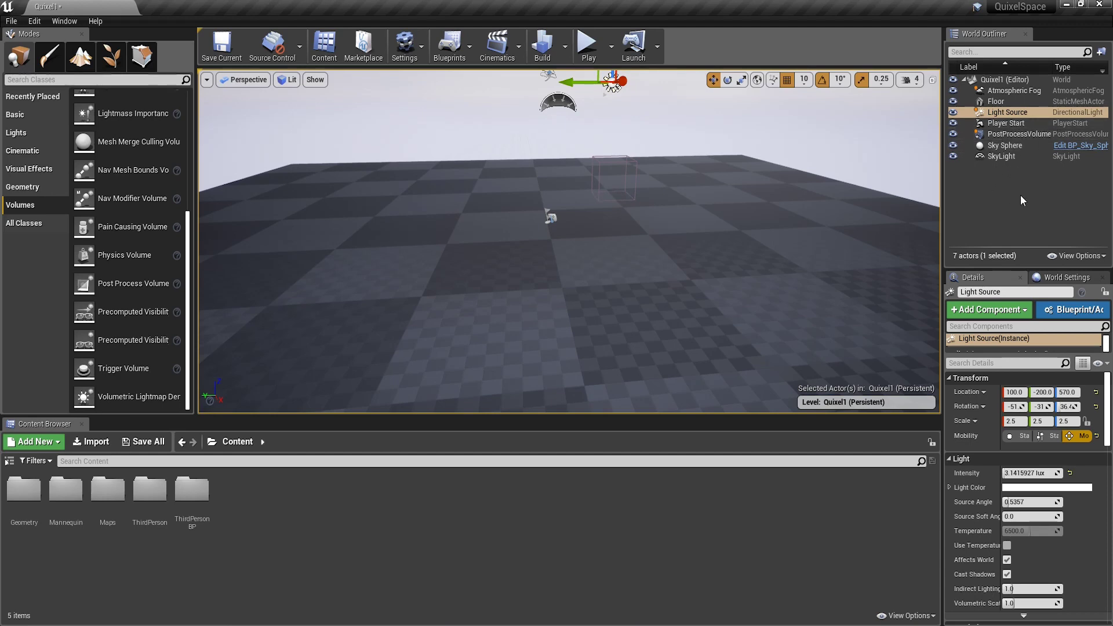
left_click(1015, 134)
scroll(1093, 575, "down", 2)
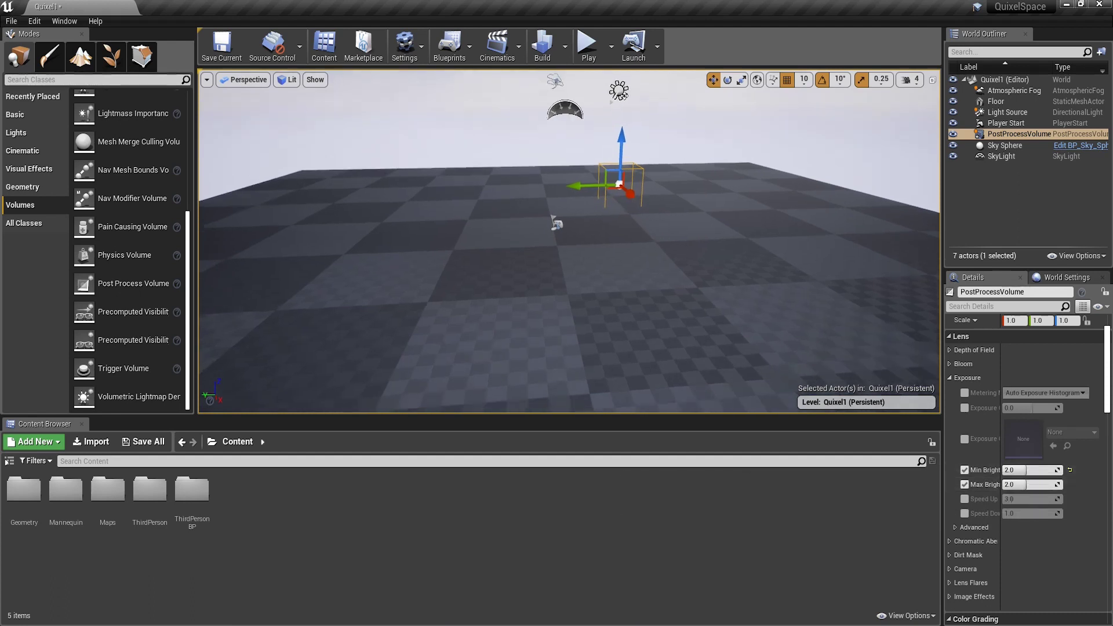
- Check the viewport's Post Processing show flags, including Eye Adaptation, without changing them
left_click(316, 81)
mouse_move(364, 322)
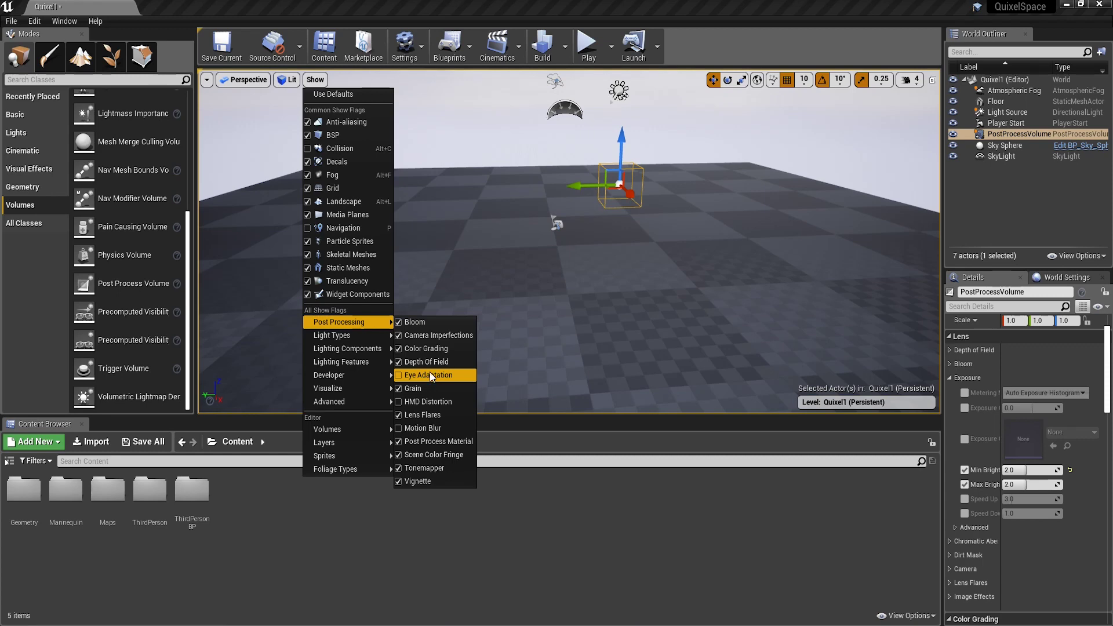
left_click(581, 285)
- Play-test the Quixel1 level by running the character around the floor, and stop the session
left_click(588, 46)
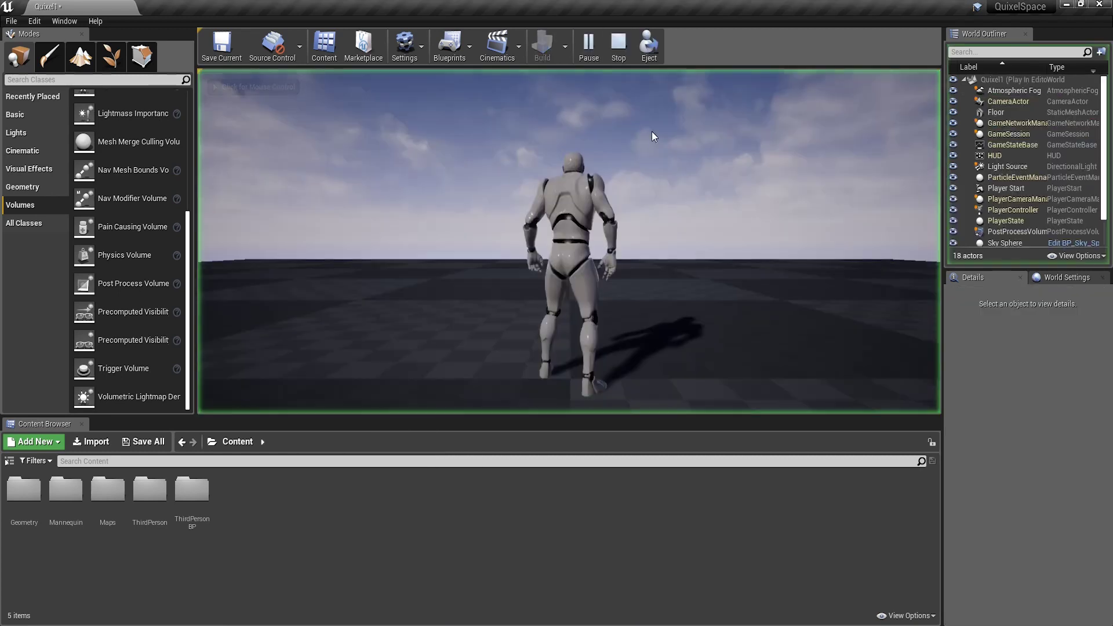
key("d")
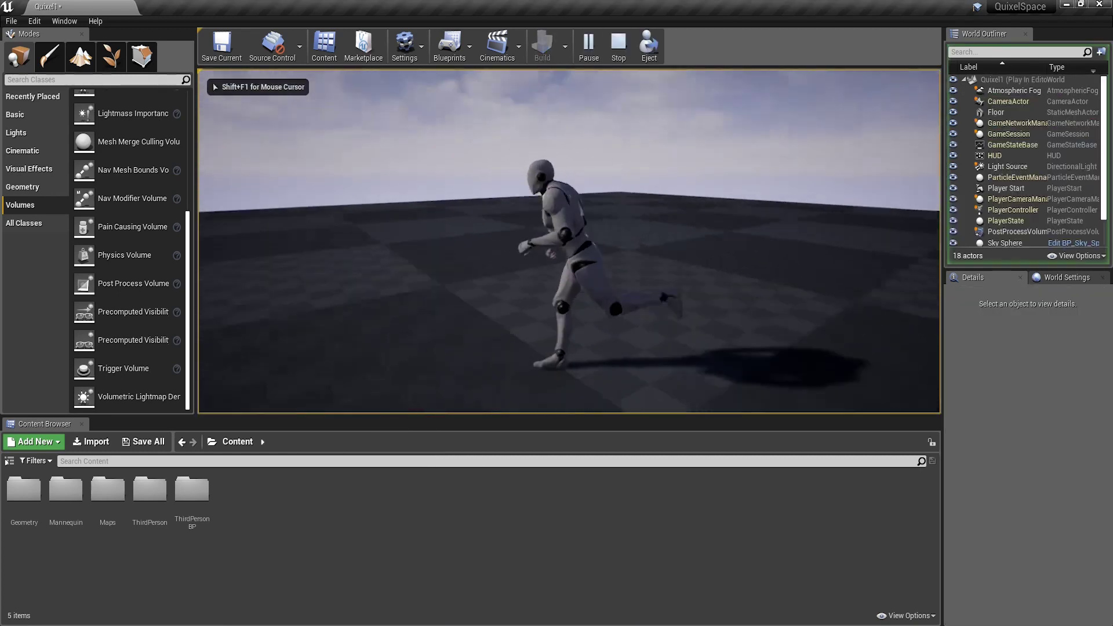
key("w")
key("a")
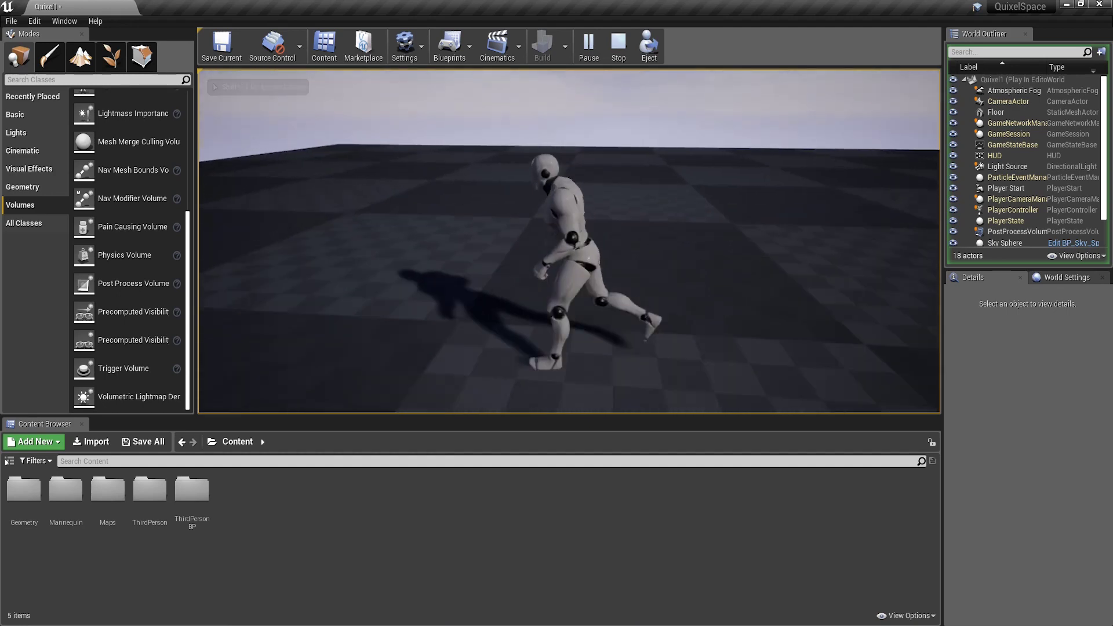
key("s")
key("w")
key("d")
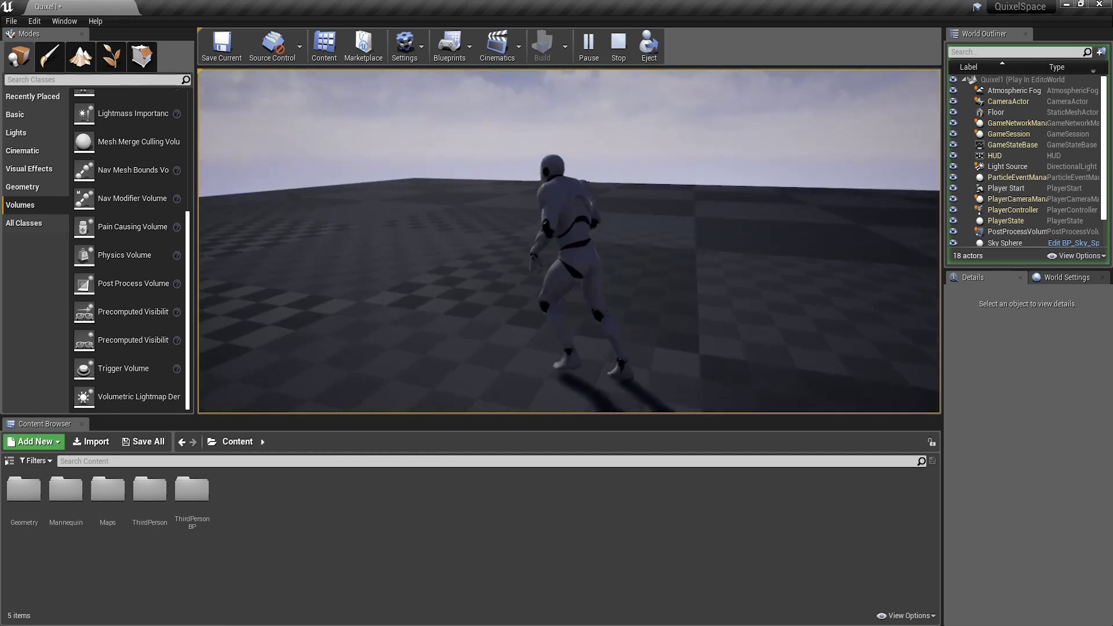
key("w")
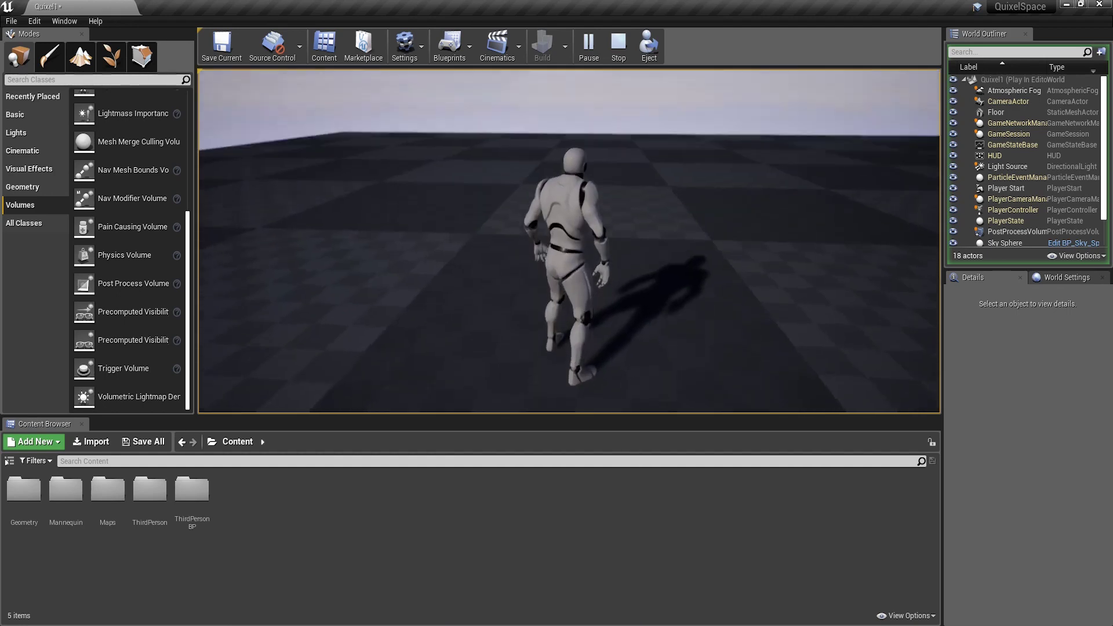
key("Escape")
- Create a new folder in the project's Content folder and name it Crate
right_click(270, 515)
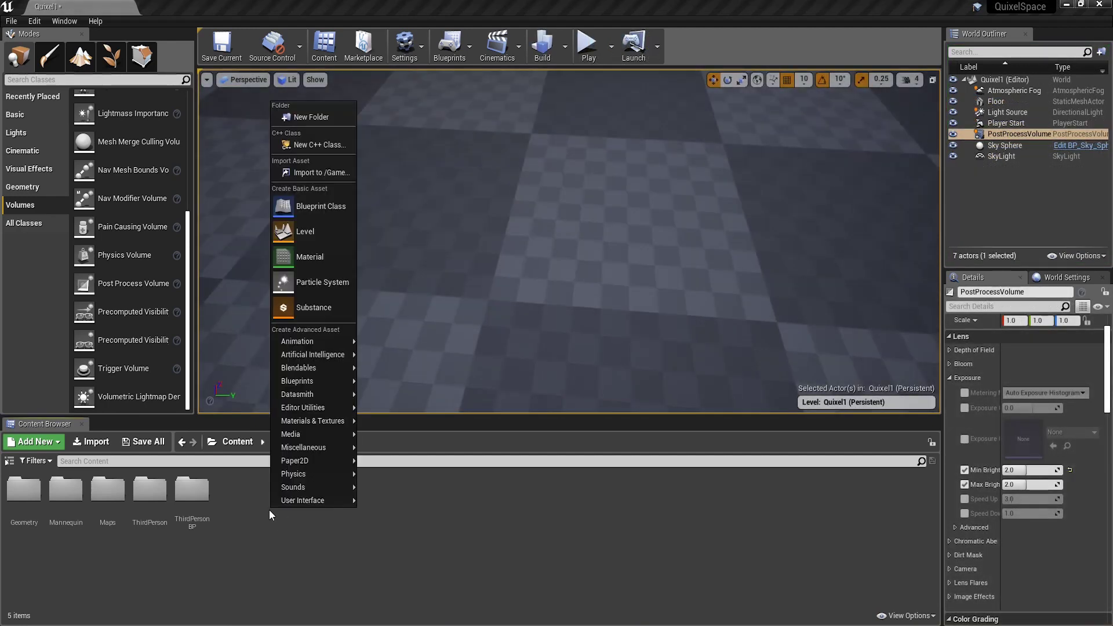
left_click(342, 119)
type("Create")
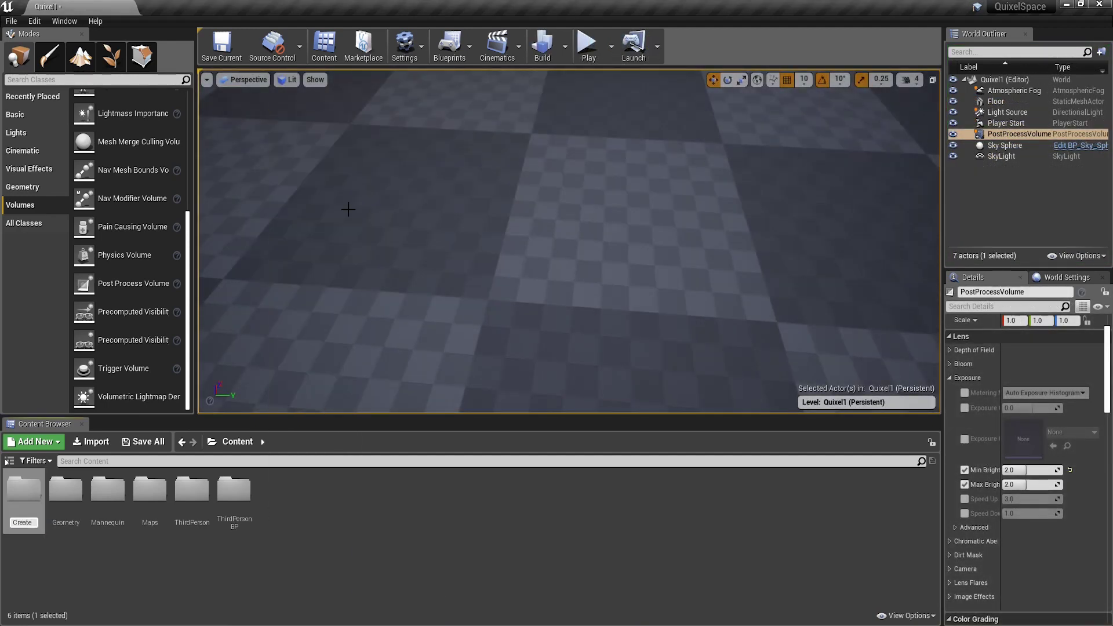
key("Return")
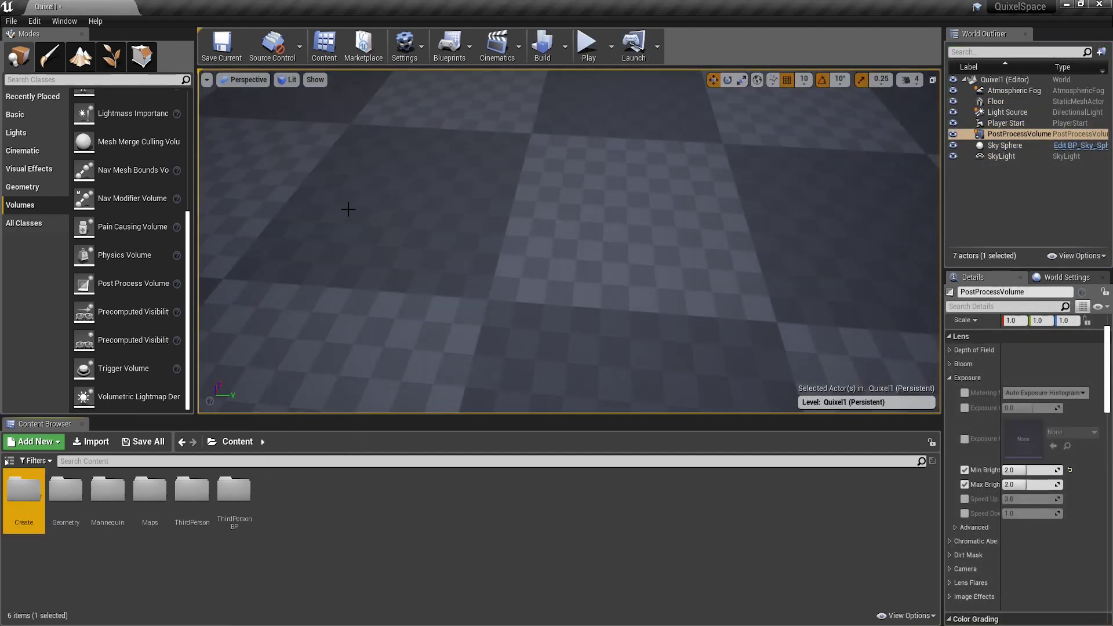
left_click(27, 523)
type("Crat")
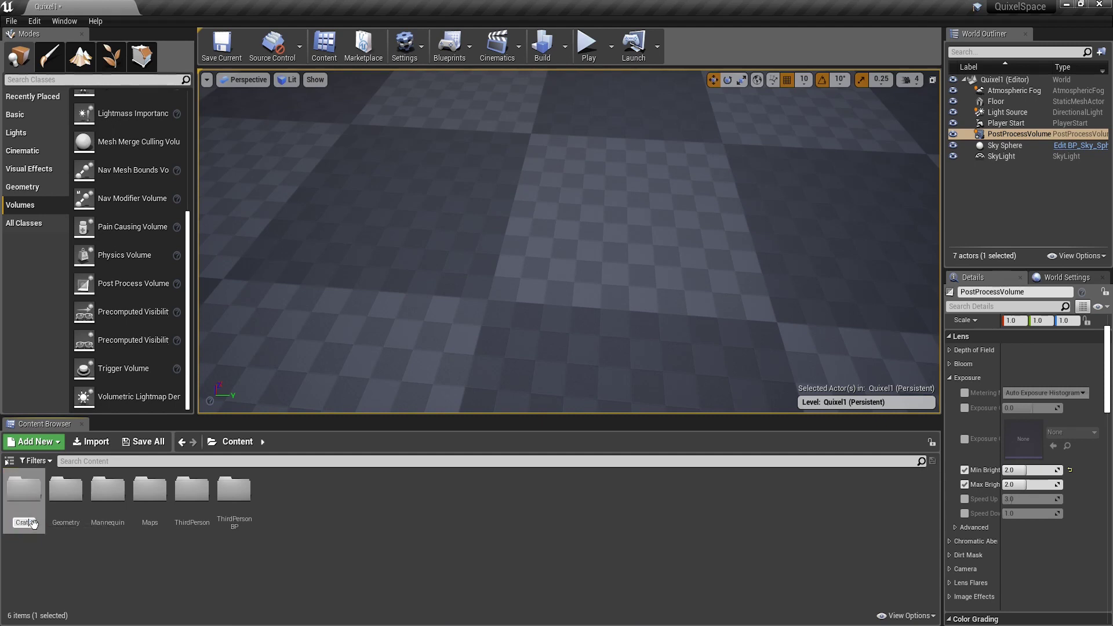
type("e")
key("Return")
- Start an import into the Crate folder and browse to the Crate project's flats folder under _Tutorials on drive G
double_click(26, 493)
left_click(91, 441)
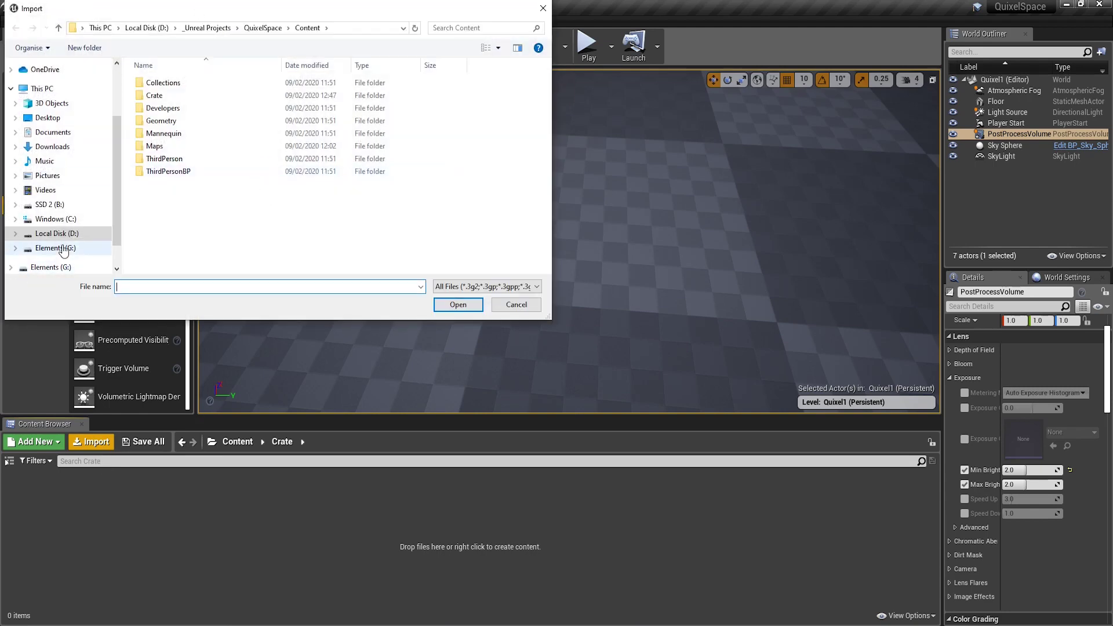
left_click(63, 248)
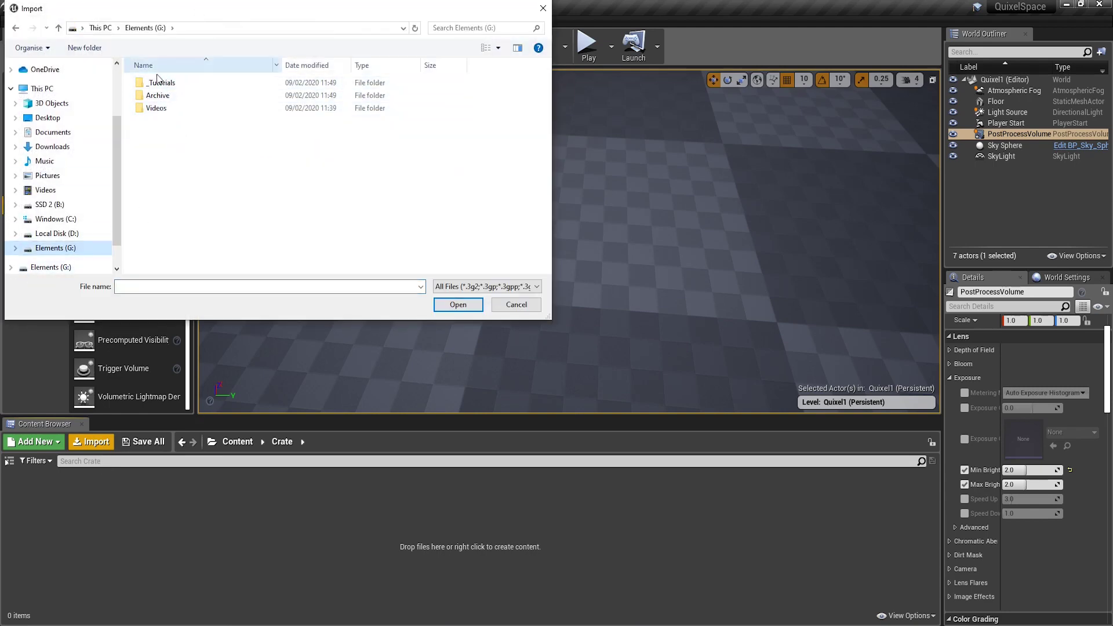
double_click(245, 83)
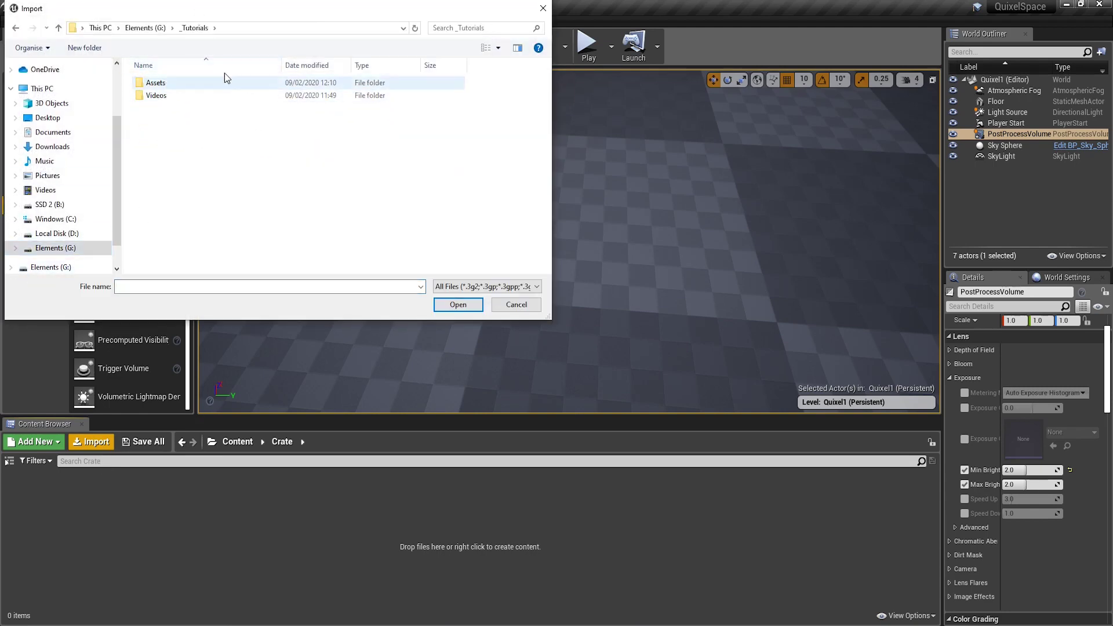
double_click(161, 82)
double_click(158, 82)
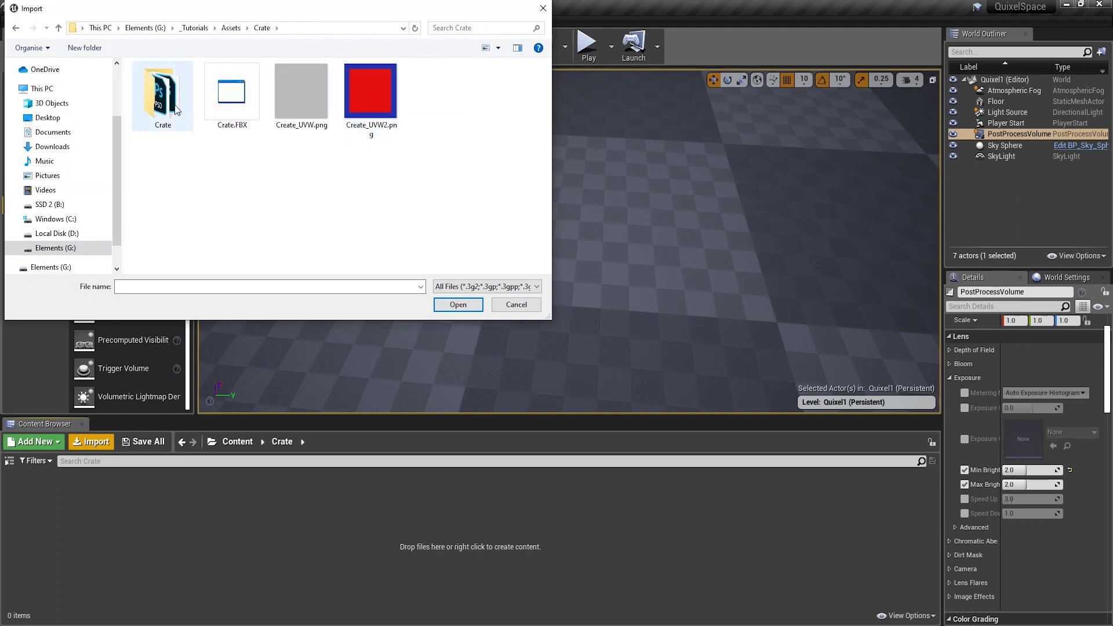
double_click(160, 104)
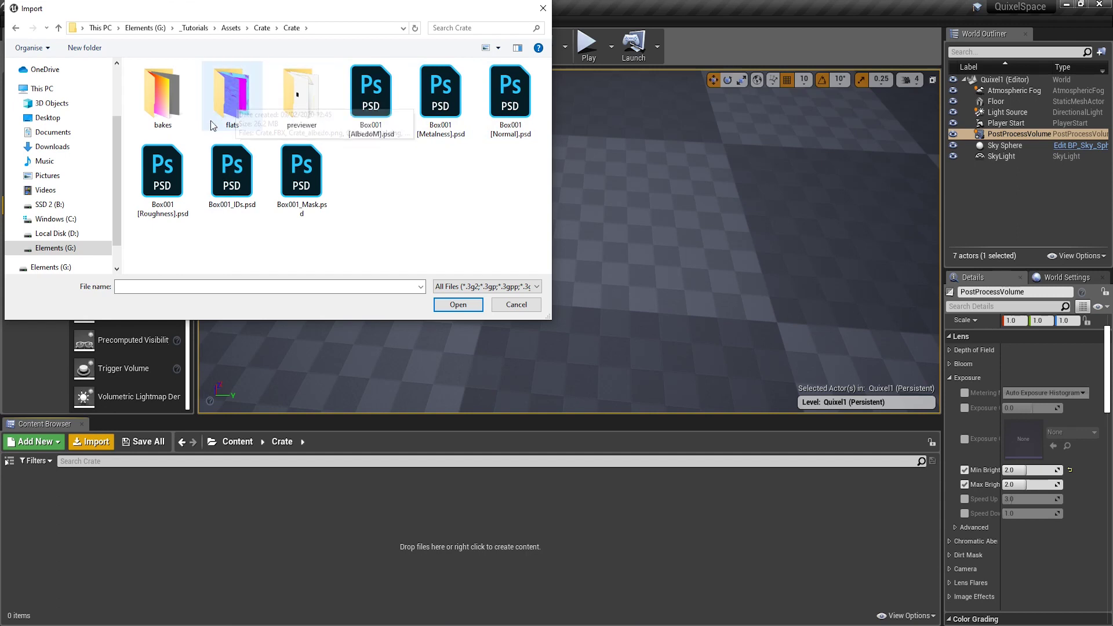
double_click(241, 106)
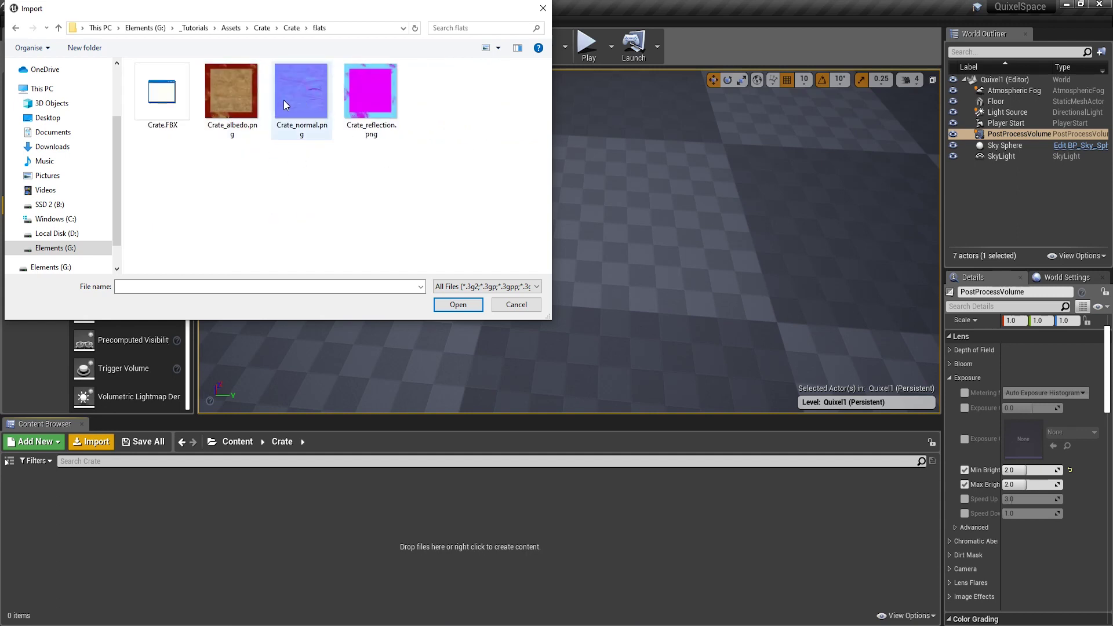
- Import Crate.FBX and the albedo, normal and reflection PNG textures with the default FBX options, and save all content
left_click(162, 106)
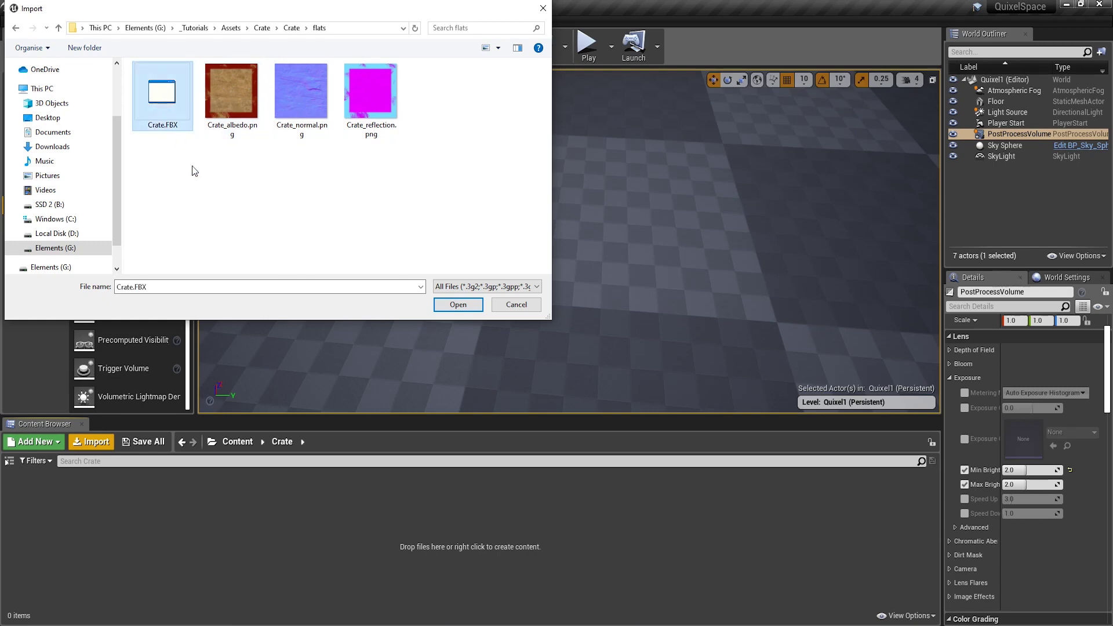
key("ctrl+a")
left_click(458, 304)
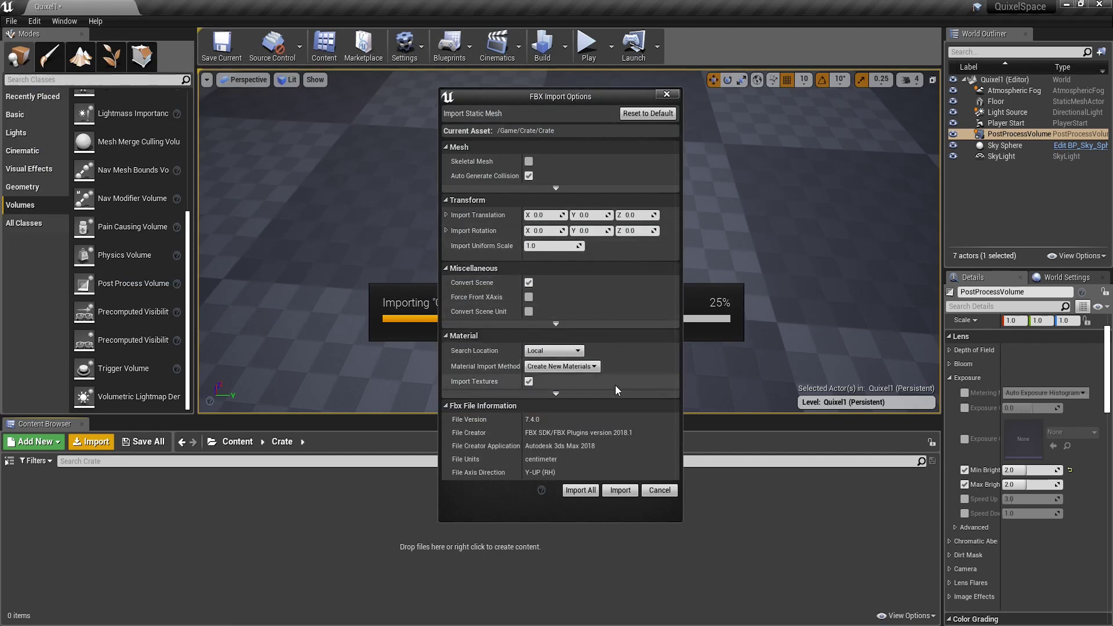
left_click(581, 490)
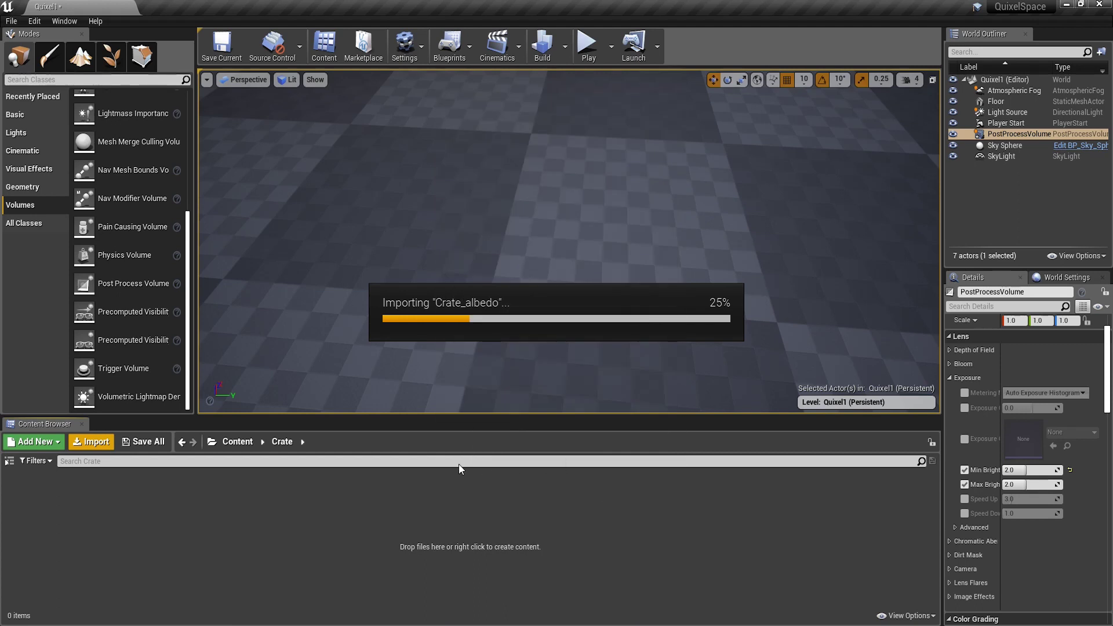
left_click(144, 442)
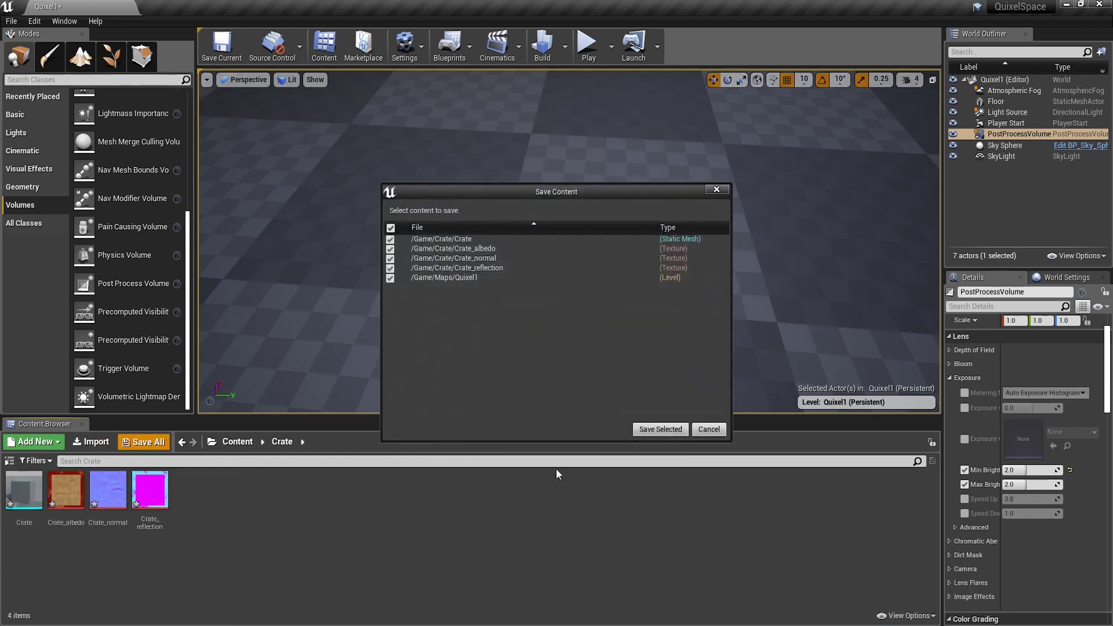
left_click(660, 429)
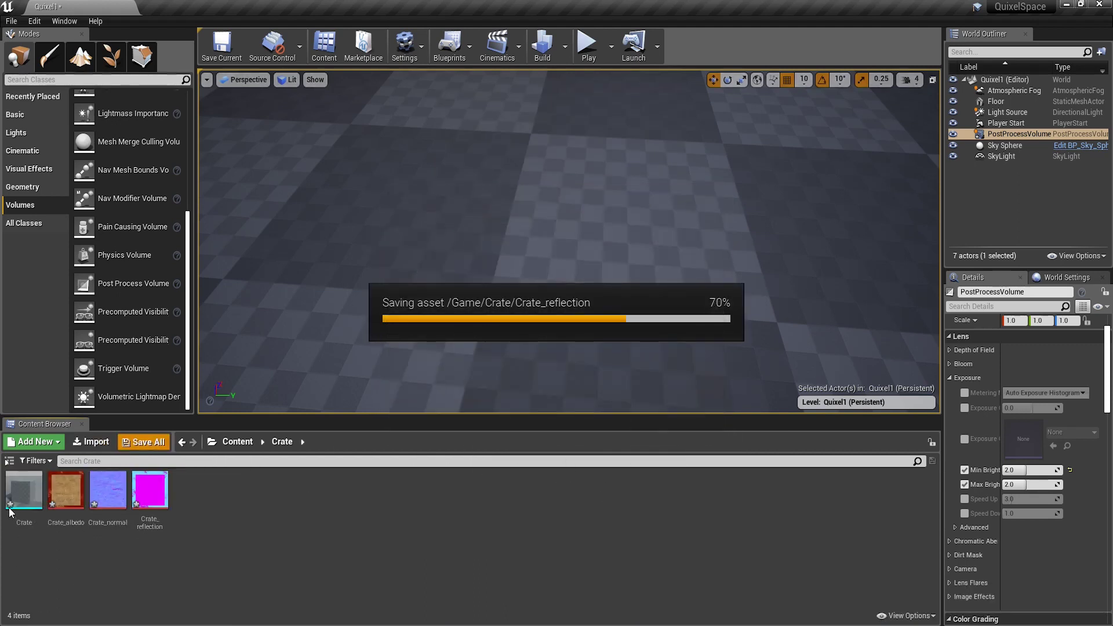
- Create a material from the Crate_albedo texture and accept the default name Crate_albedo_Mat
right_click(65, 492)
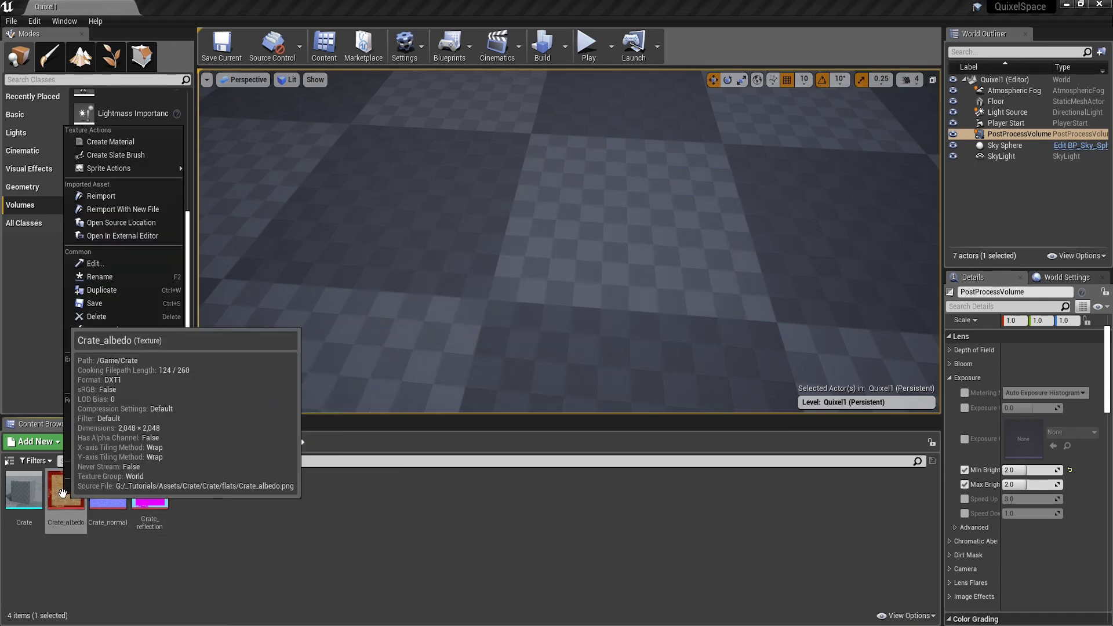
left_click(124, 142)
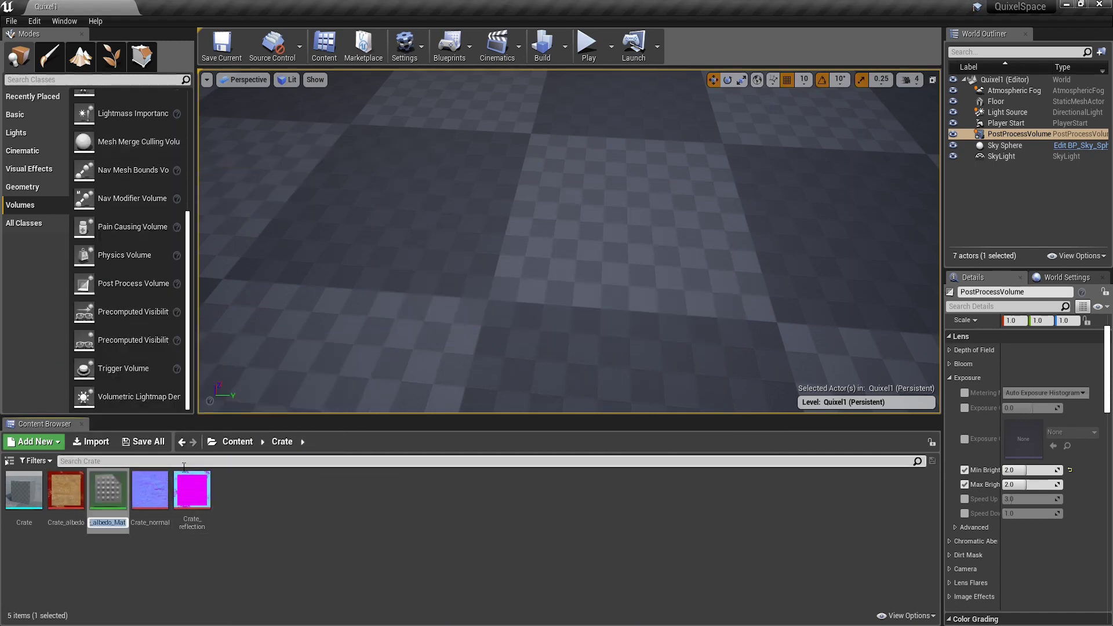
key("Return")
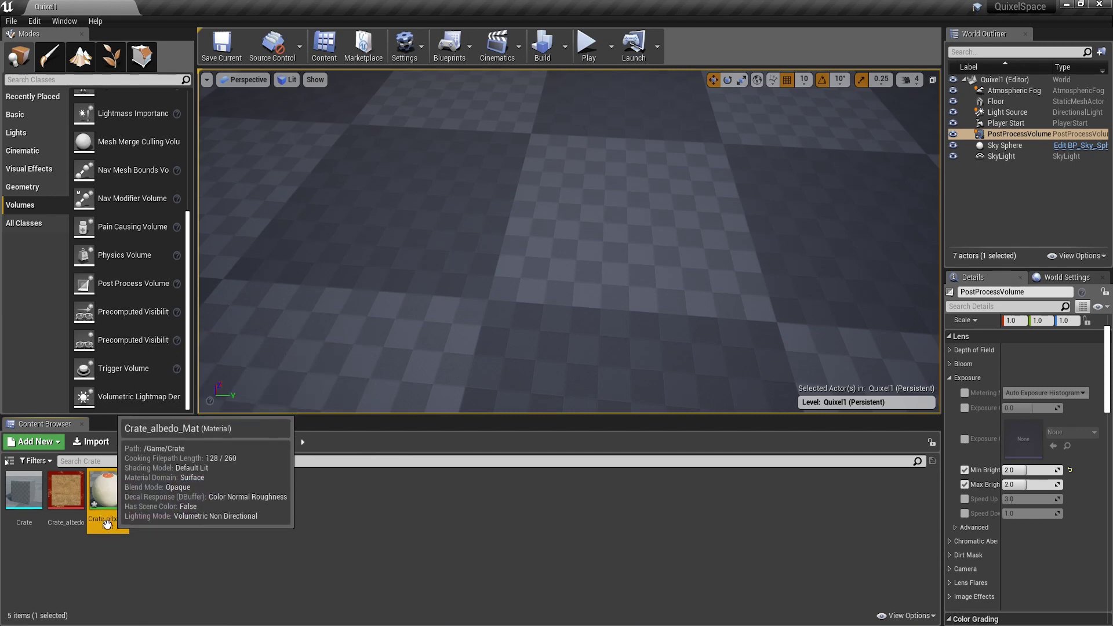
left_click(311, 524)
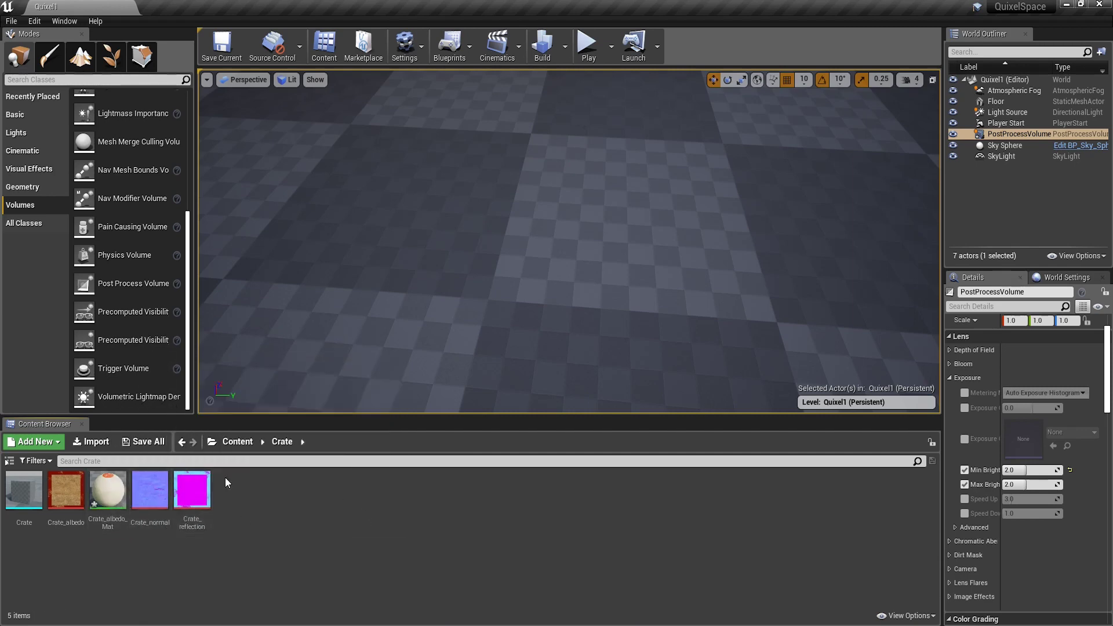
- Open Crate_albedo_Mat in an enlarged editor window and add the Crate_normal and Crate_reflection textures to its graph
left_click(109, 502)
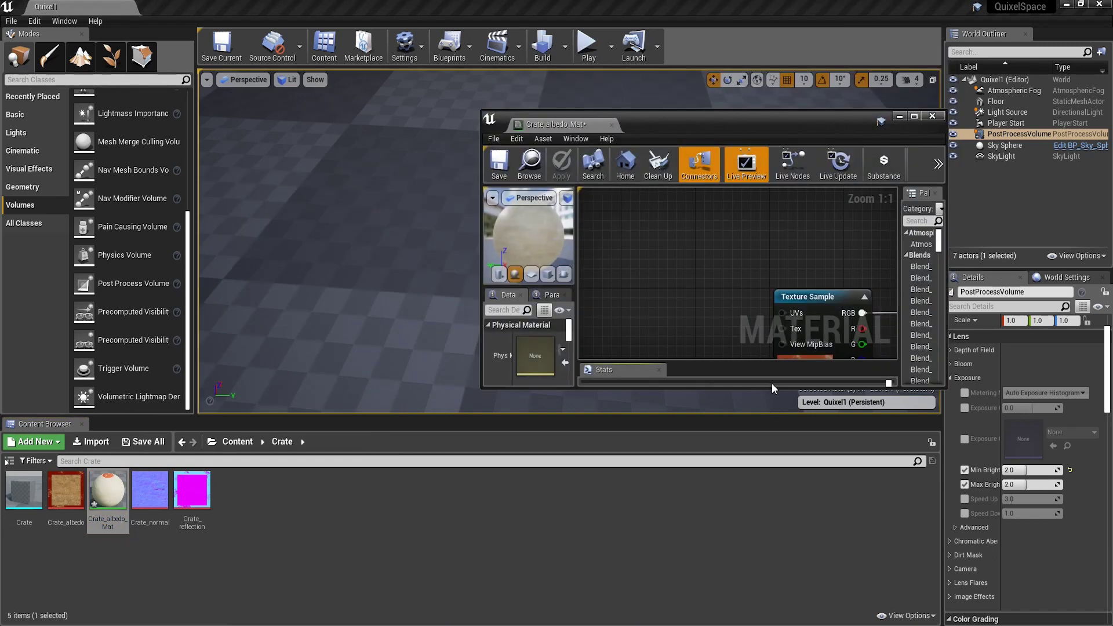
left_click_drag(771, 387, 766, 563)
left_click_drag(711, 137, 690, 103)
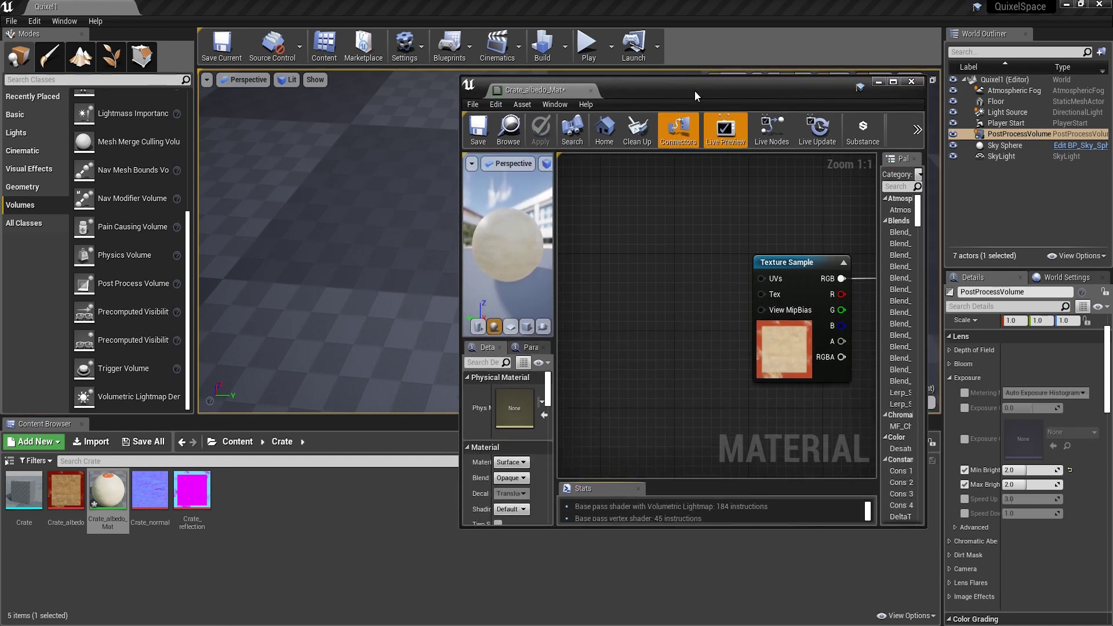
left_click(150, 491)
left_click_drag(166, 504, 618, 310)
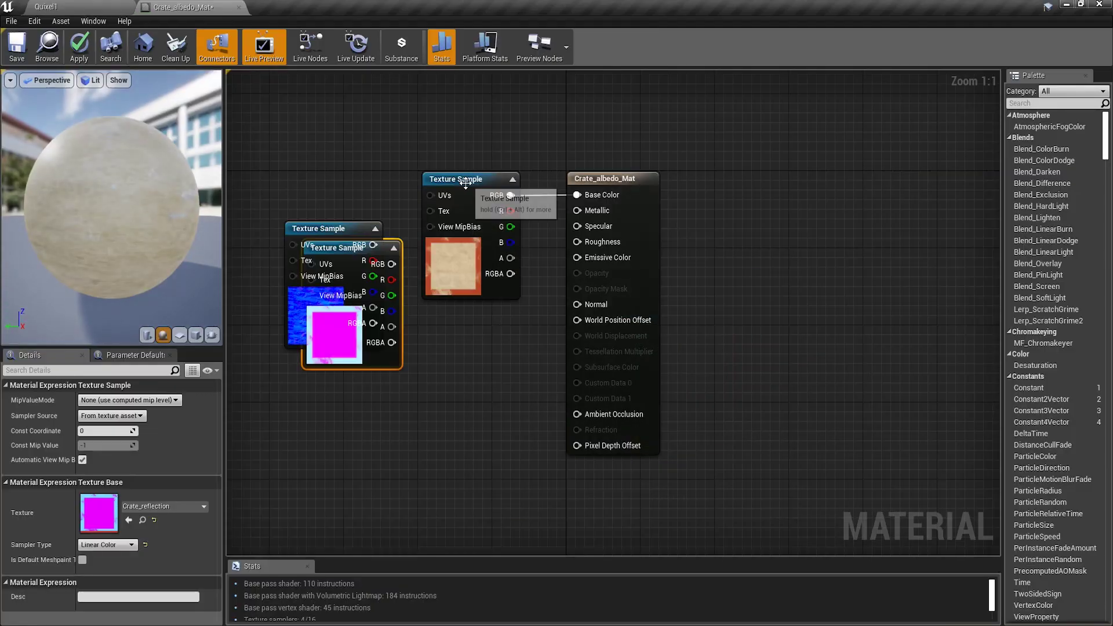
- Move the albedo texture node above the other textures and space it away from the material output node
left_click_drag(458, 179, 417, 110)
left_click_drag(603, 178, 620, 169)
right_click_drag(528, 179, 529, 238)
left_click_drag(408, 168, 435, 120)
left_click(641, 224)
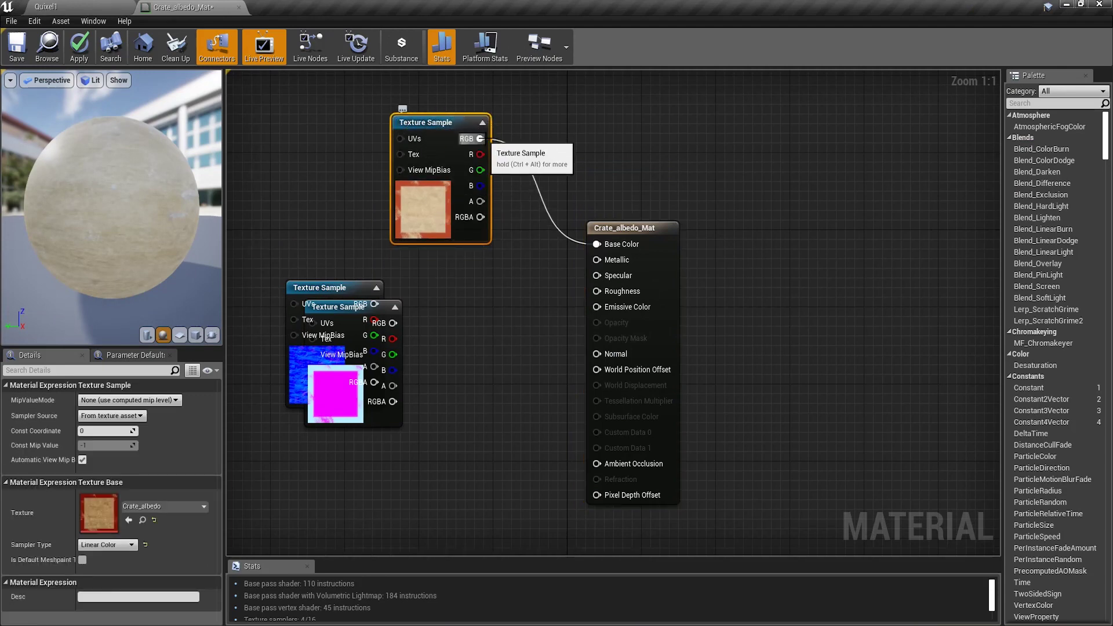
left_click_drag(439, 114, 401, 95)
- Separate the overlapping normal and reflection texture nodes in the graph
right_click_drag(455, 270, 443, 225)
left_click_drag(369, 263, 418, 435)
left_click_drag(326, 245, 349, 311)
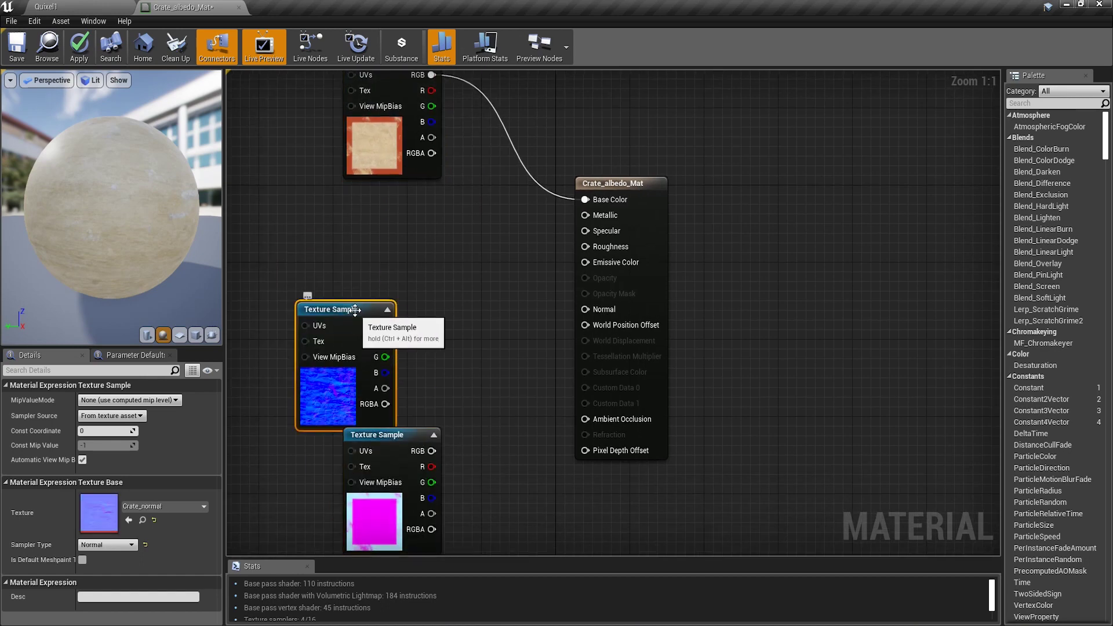
- Connect the normal texture's RGB output to the material's Normal input and place its node below the reflection texture
left_click_drag(385, 325, 368, 251)
right_click_drag(426, 266, 576, 275)
left_click_drag(477, 260, 431, 250)
right_click_drag(567, 280, 468, 304)
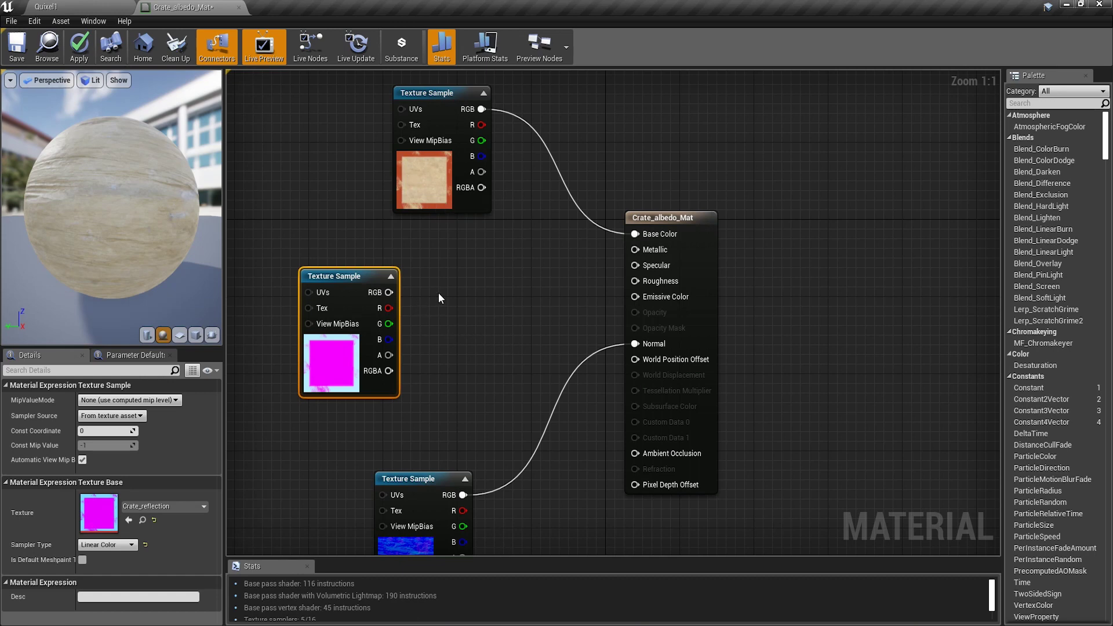
right_click_drag(438, 294, 437, 296)
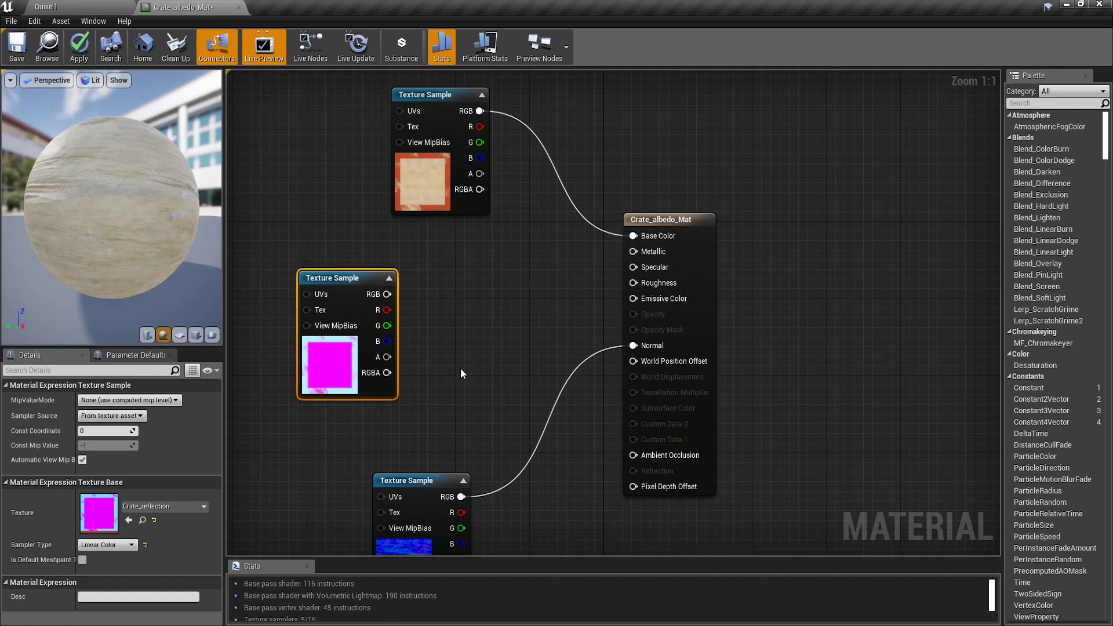
left_click_drag(409, 486, 409, 476)
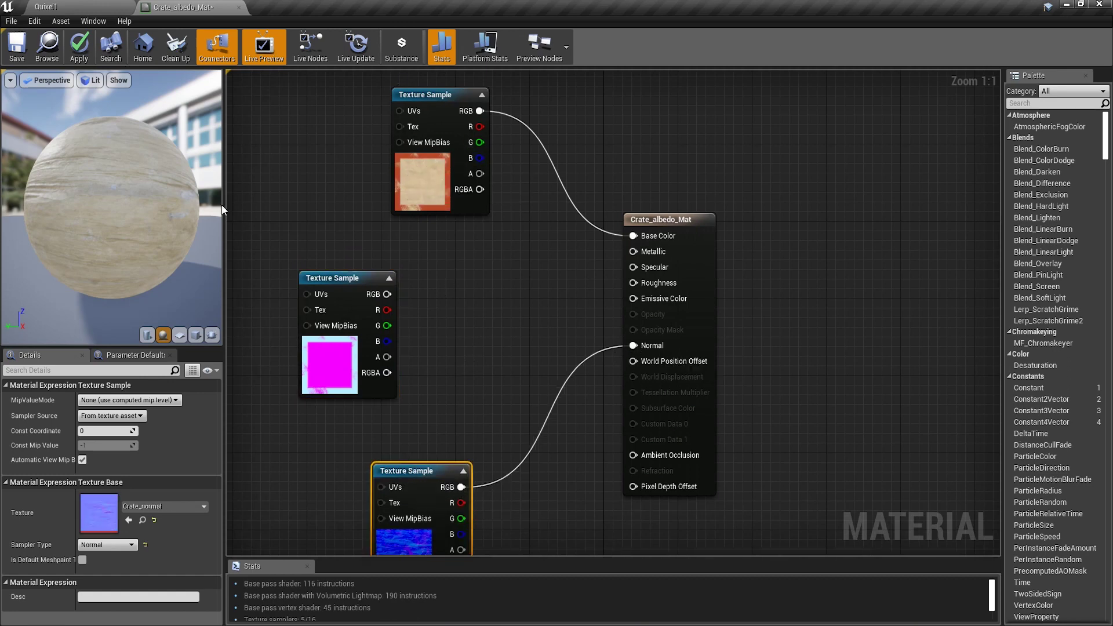
left_click_drag(152, 193, 142, 221)
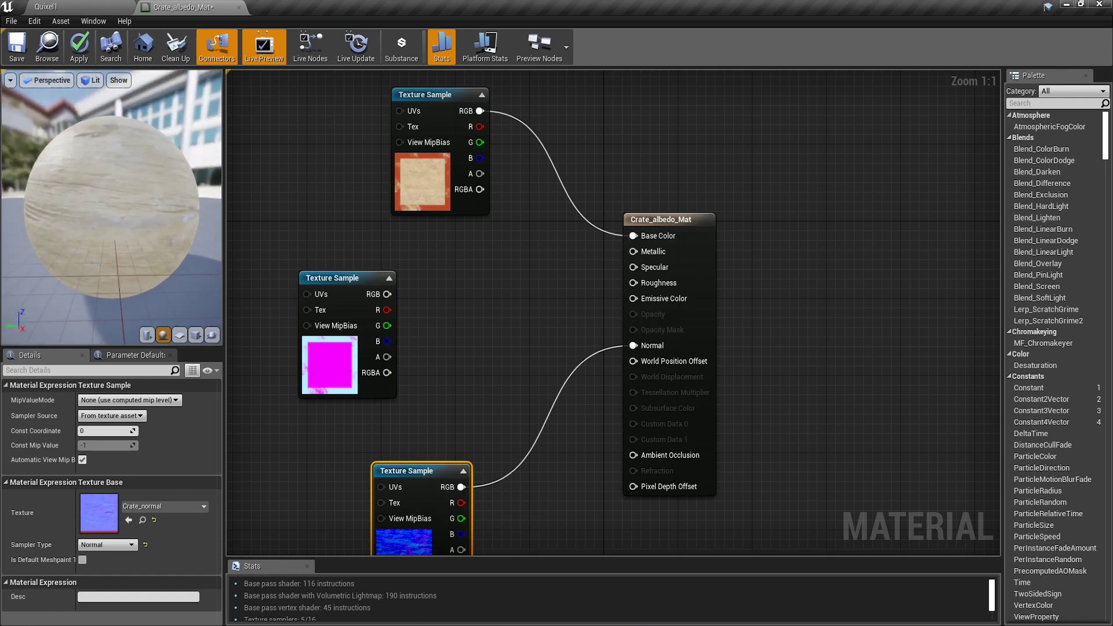
- Position the Crate_reflection texture node between the albedo and normal nodes, spaced away from the material output node
left_click(355, 279)
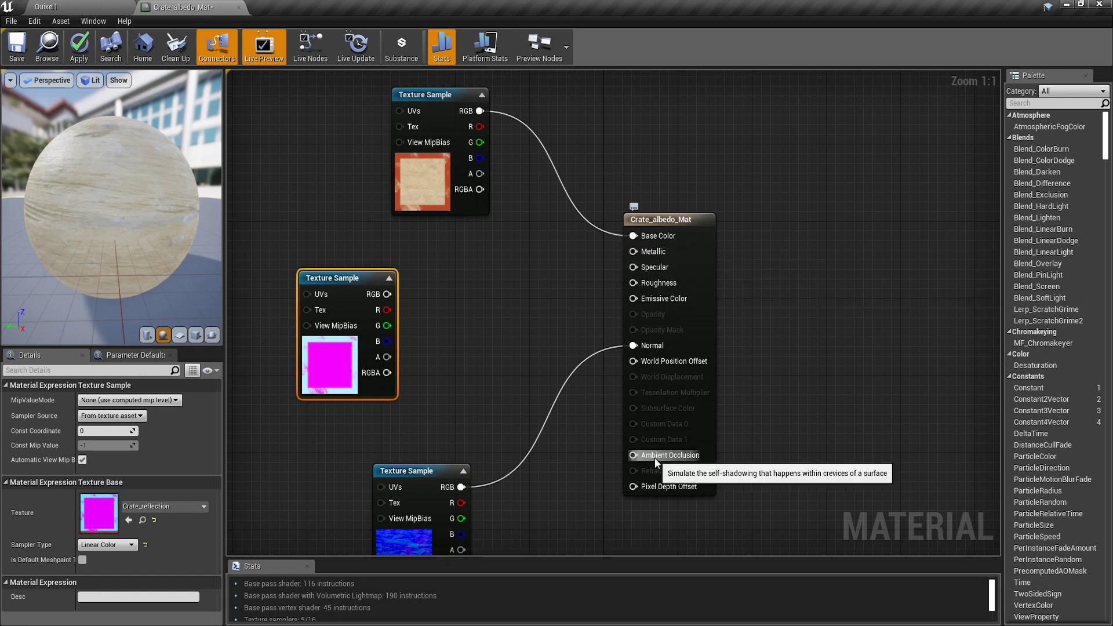
left_click_drag(336, 283, 364, 294)
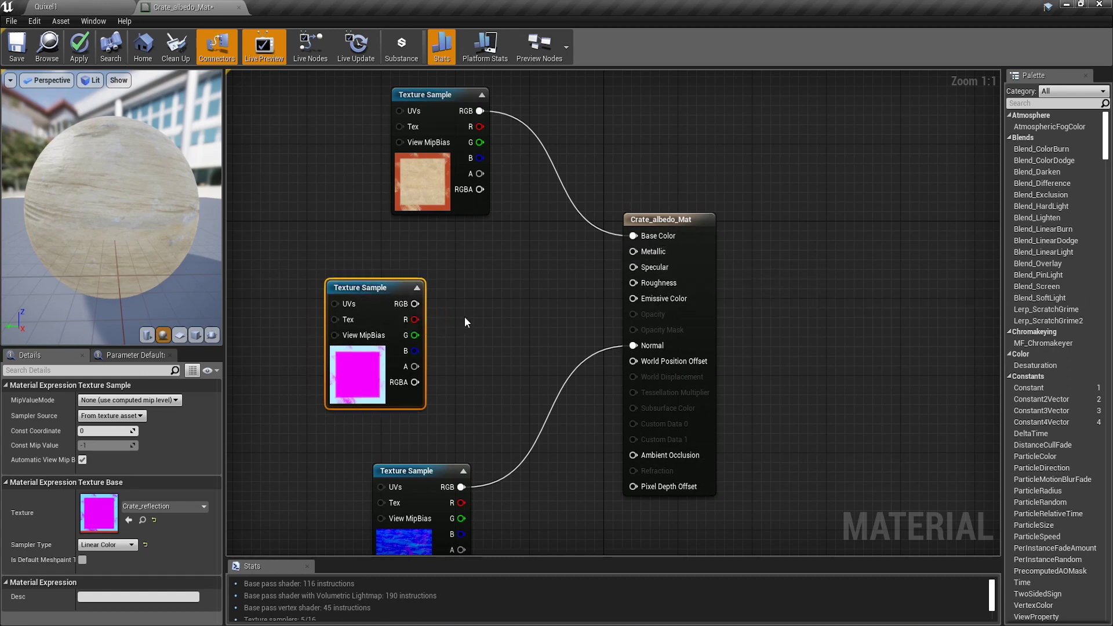
right_click_drag(470, 315, 466, 321)
left_click_drag(354, 291, 345, 291)
right_click_drag(456, 318, 470, 290)
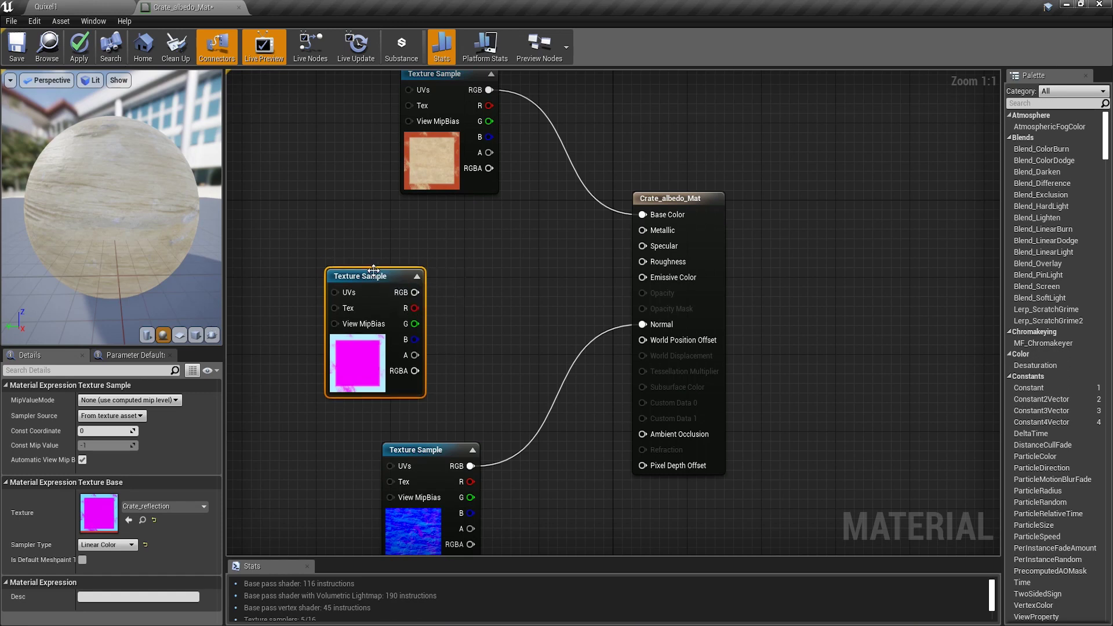
left_click_drag(393, 269, 375, 249)
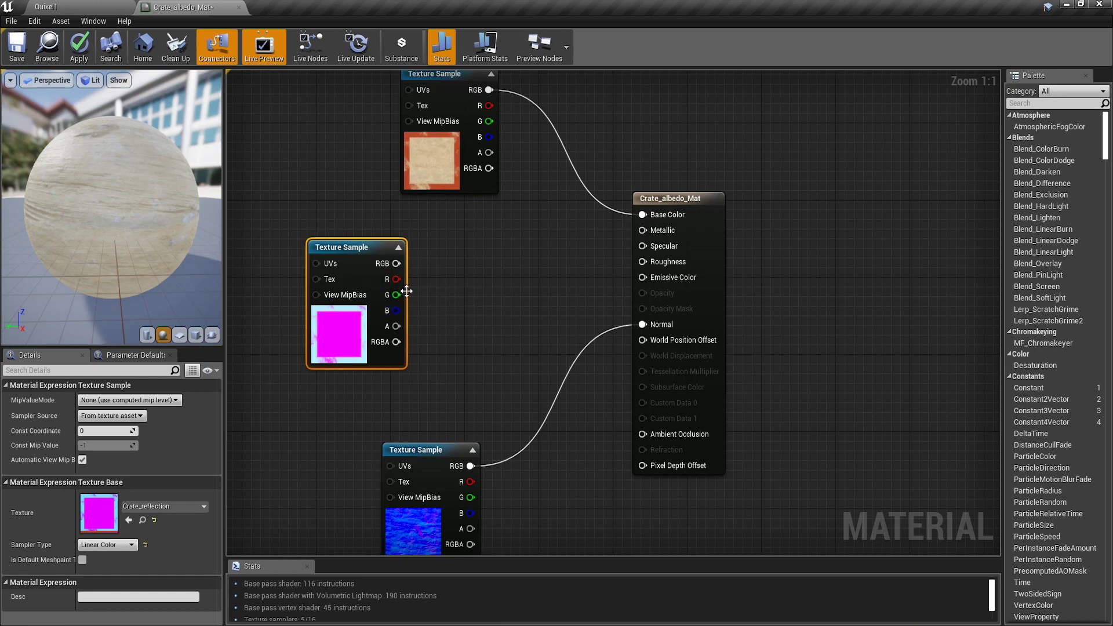
- Connect the reflection texture's R output to Roughness, G to Metallic and B to Ambient Occlusion, and move its node nearer the output
left_click_drag(396, 279, 643, 261)
left_click_drag(397, 294, 642, 230)
left_click_drag(396, 310, 644, 434)
left_click_drag(358, 250, 423, 269)
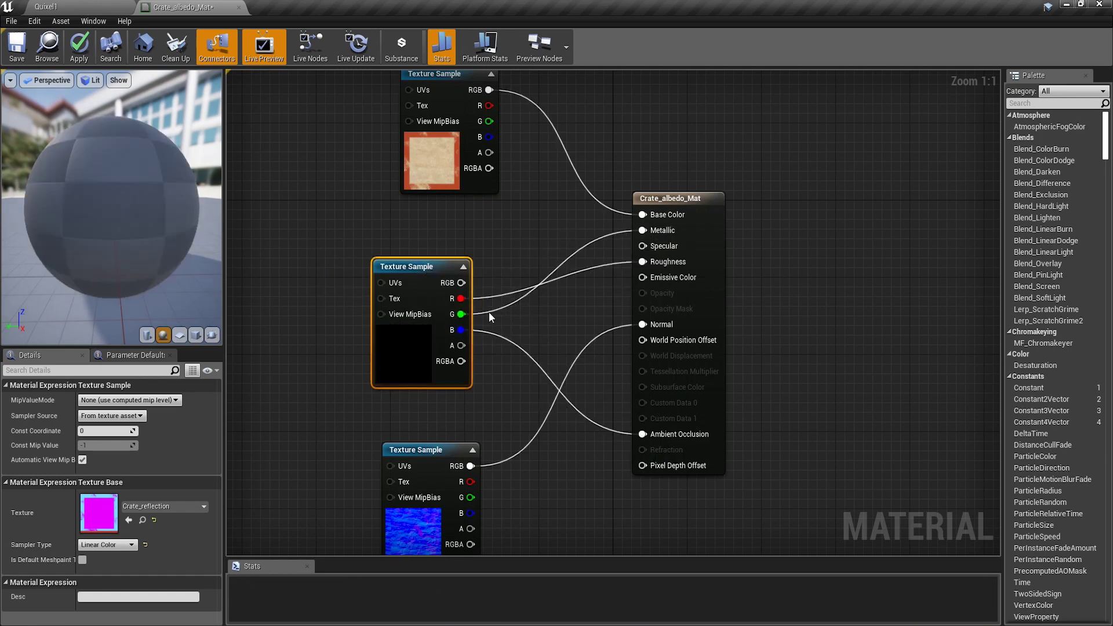
scroll(123, 197, "up", 5)
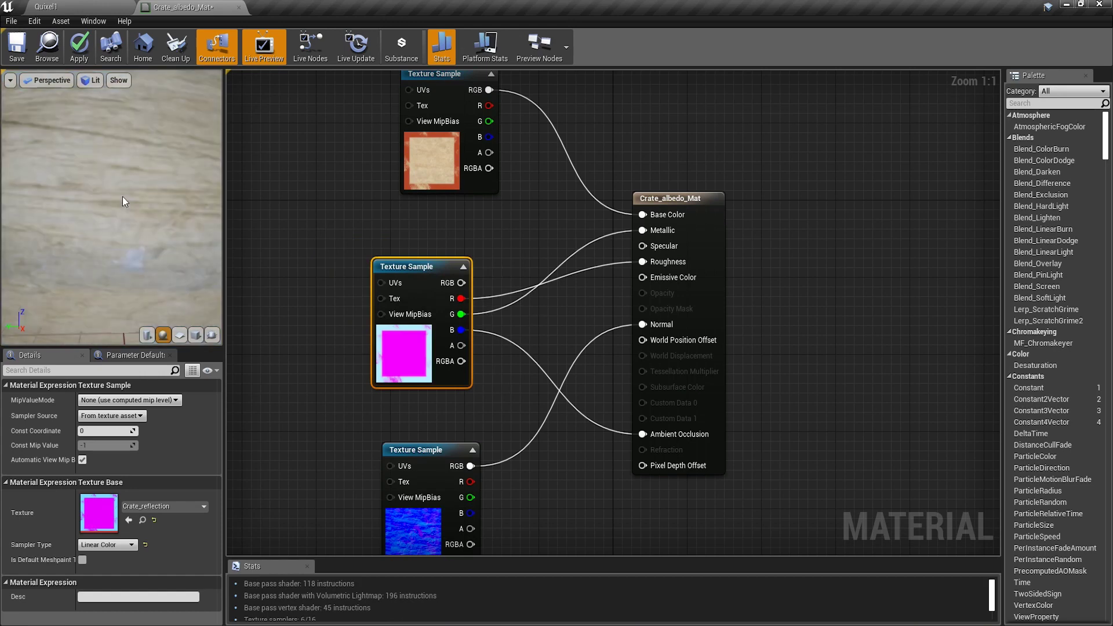
scroll(123, 197, "down", 6)
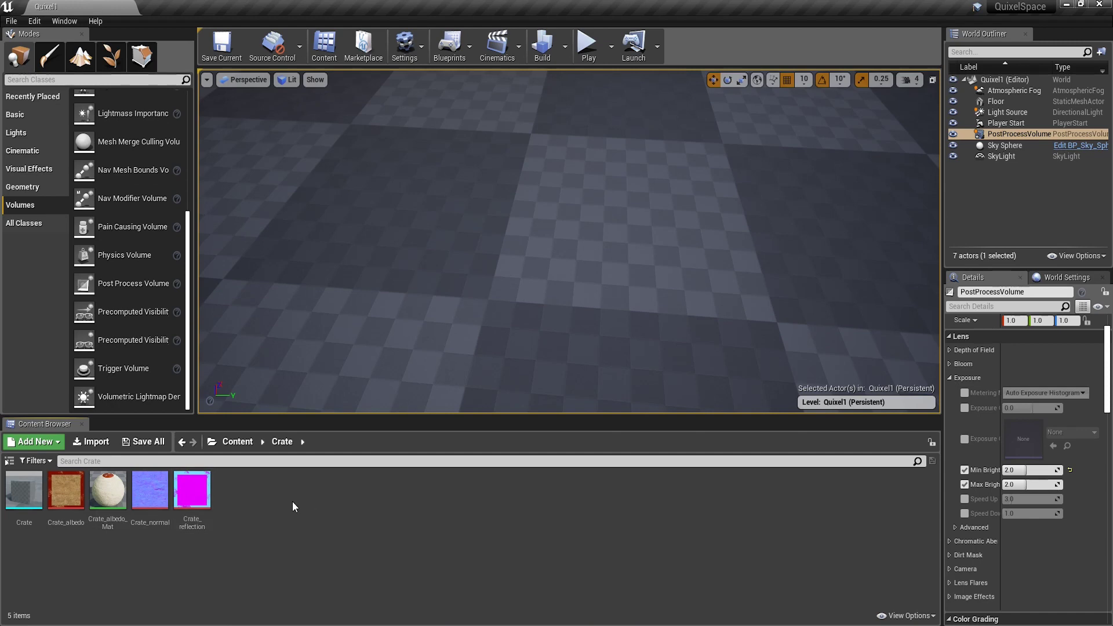
- Assign Crate_albedo_Mat to the Crate static mesh's material slot in the mesh editor and close the editor
left_click(26, 497)
left_click_drag(180, 7, 504, 120)
left_click_drag(110, 493, 873, 278)
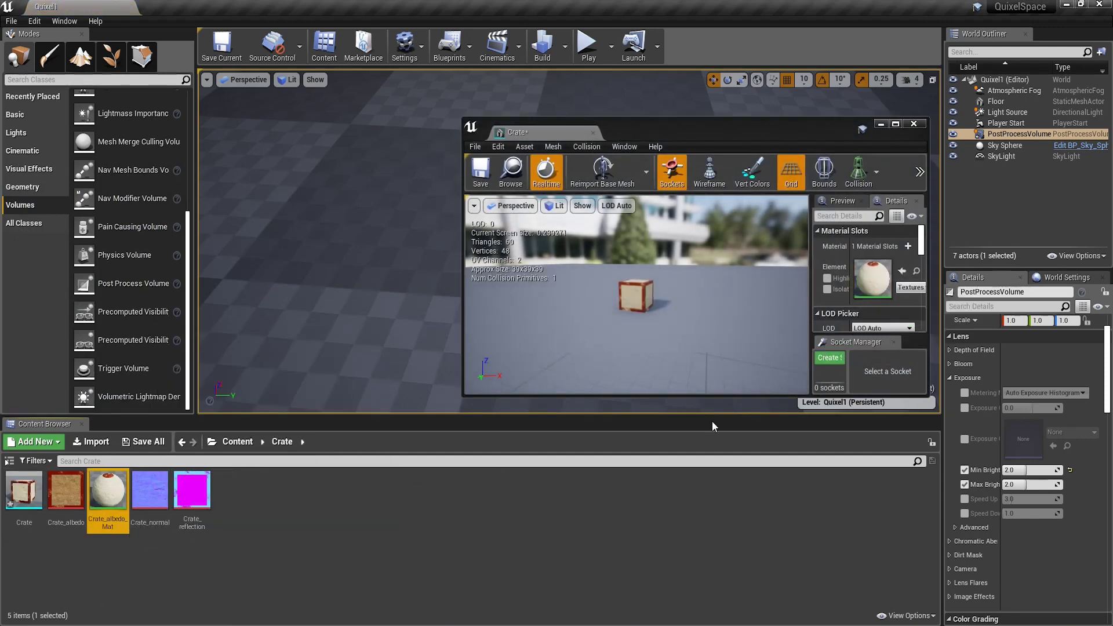
left_click(913, 123)
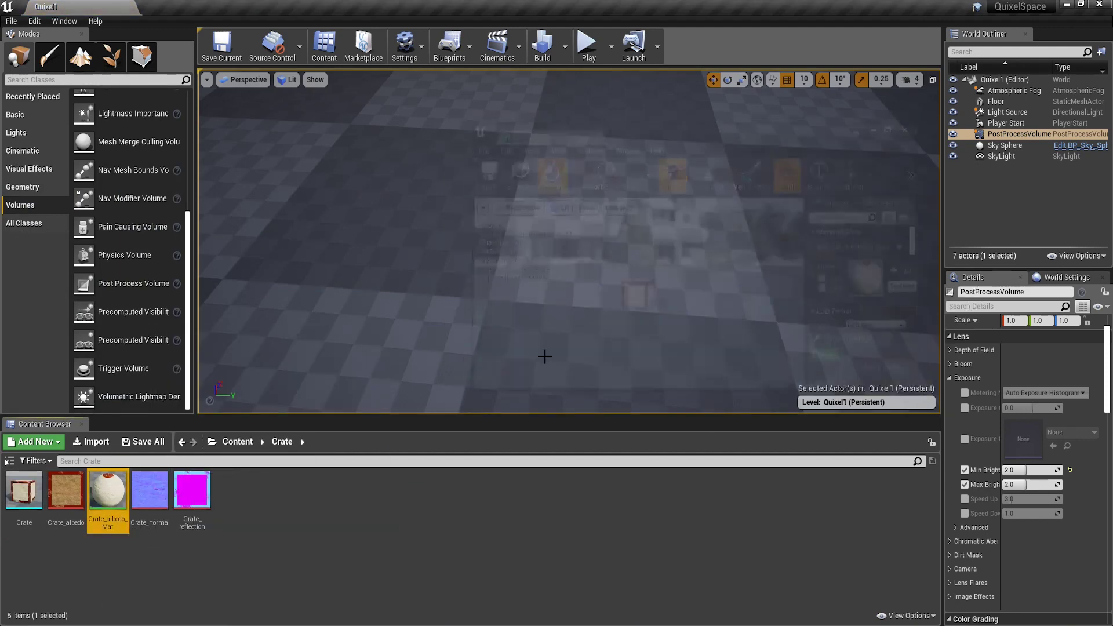
- Place the Crate mesh on the level floor and set its scale to 3 on all axes
left_click_drag(24, 489, 322, 249)
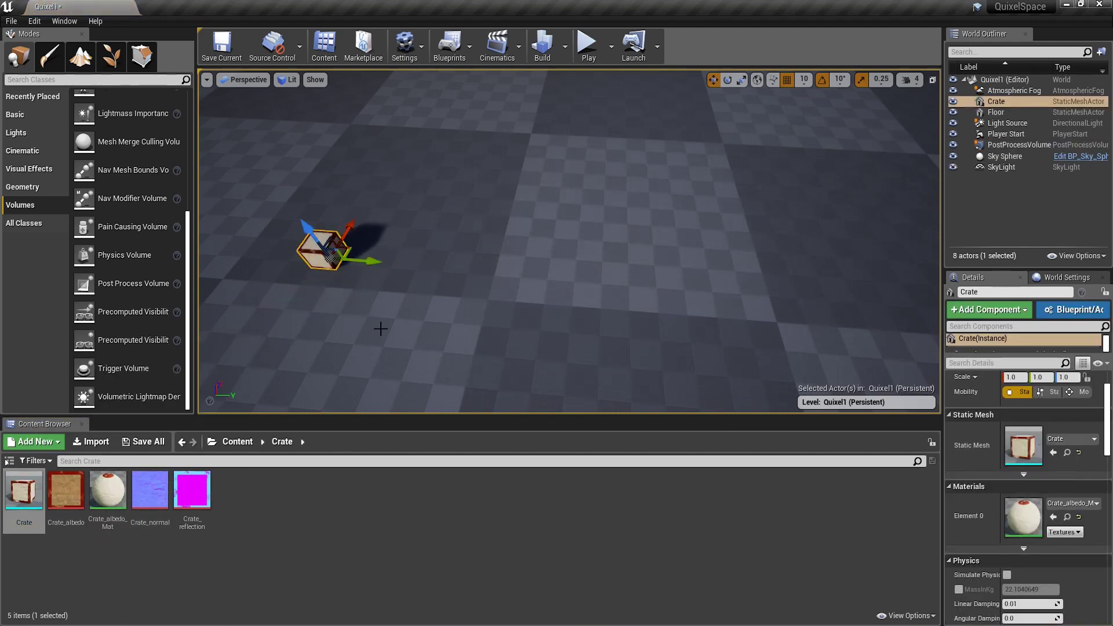
scroll(1014, 431, "up", 2)
left_click(1024, 415)
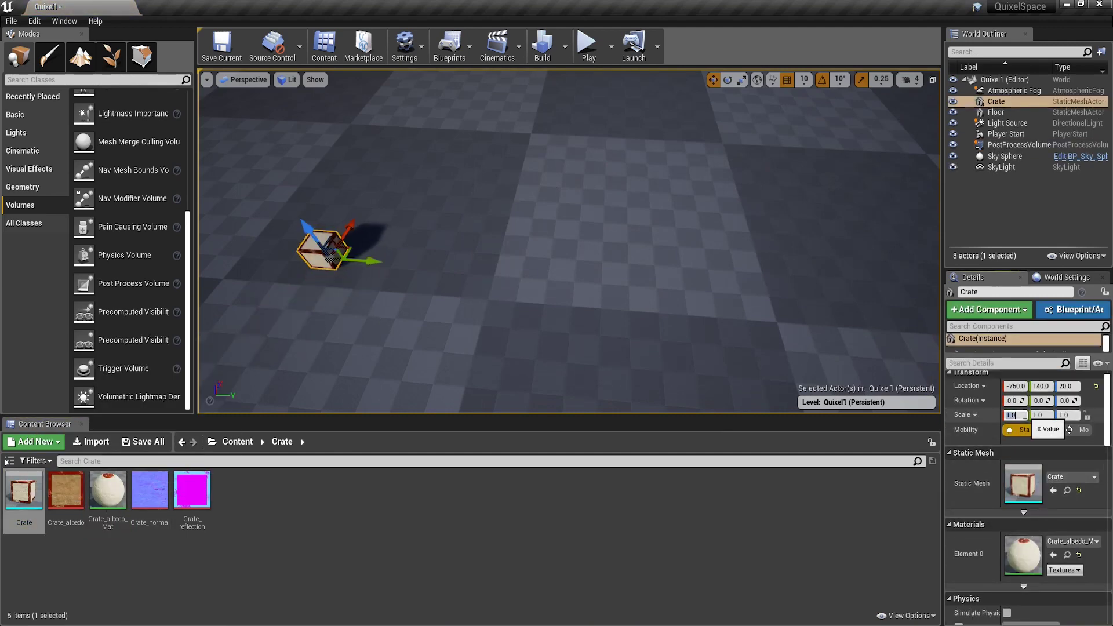
type("3")
key("Return")
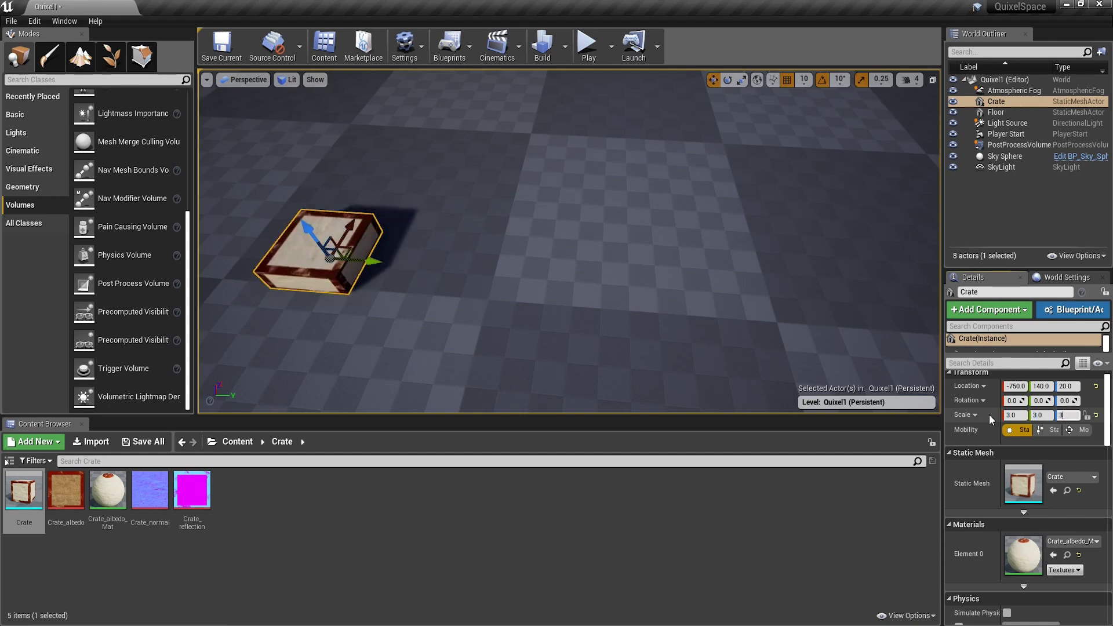
- Play the level and run the character around the crate to examine its material up close
left_click(589, 49)
key("w")
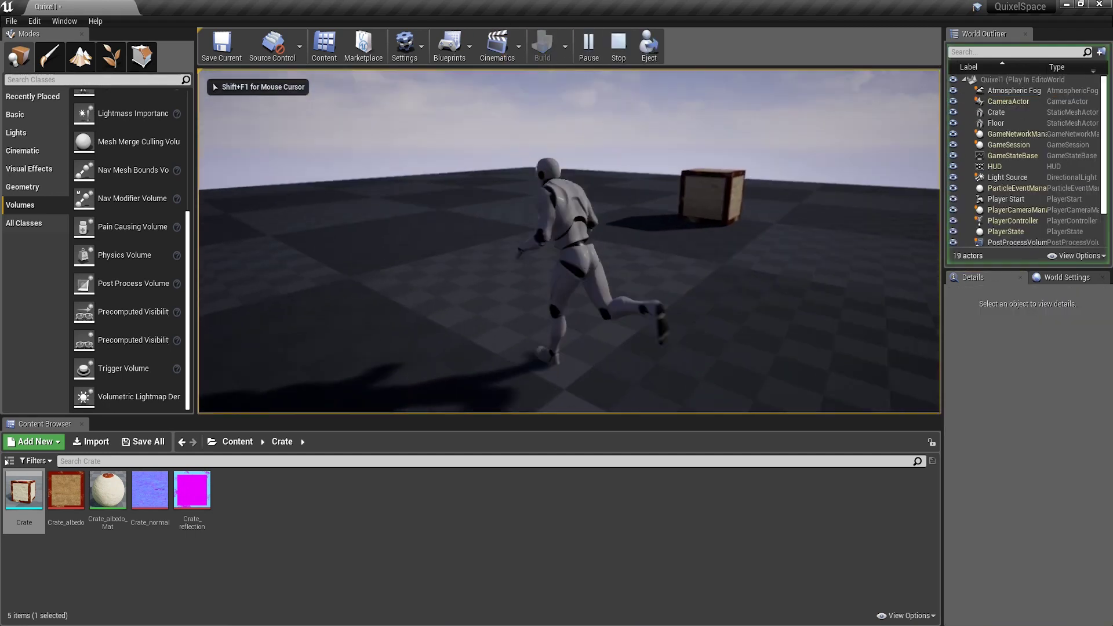
key("w")
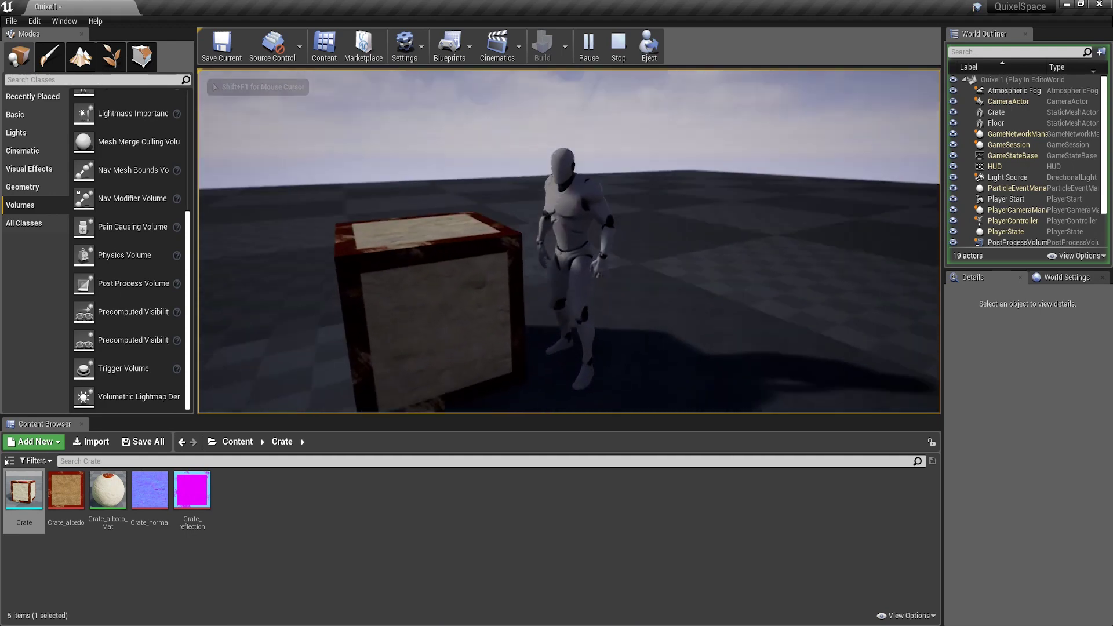
key("s")
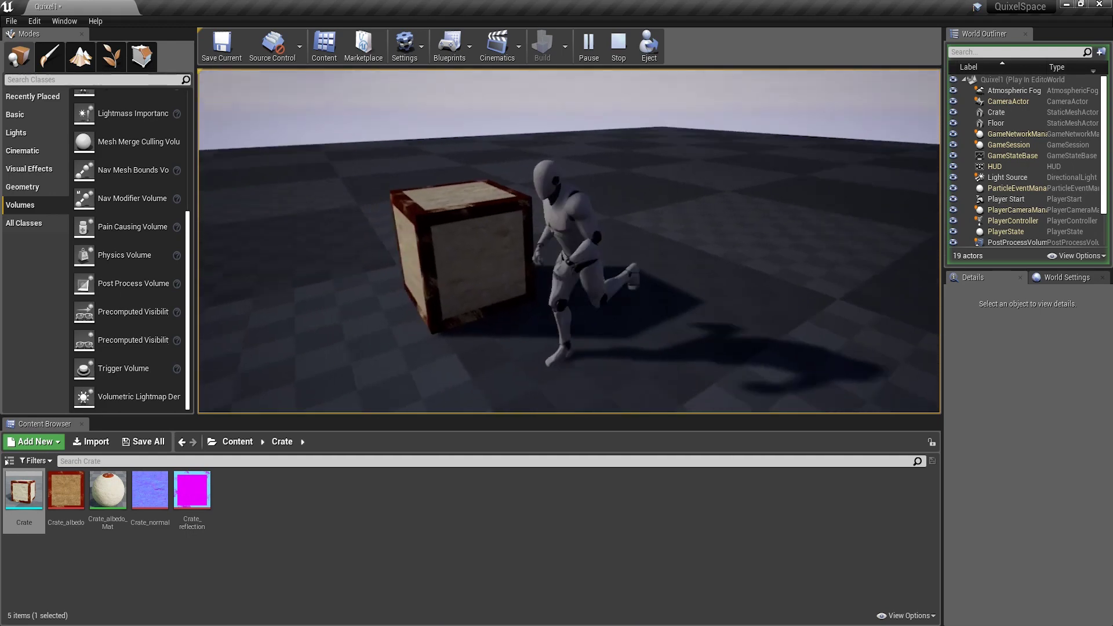